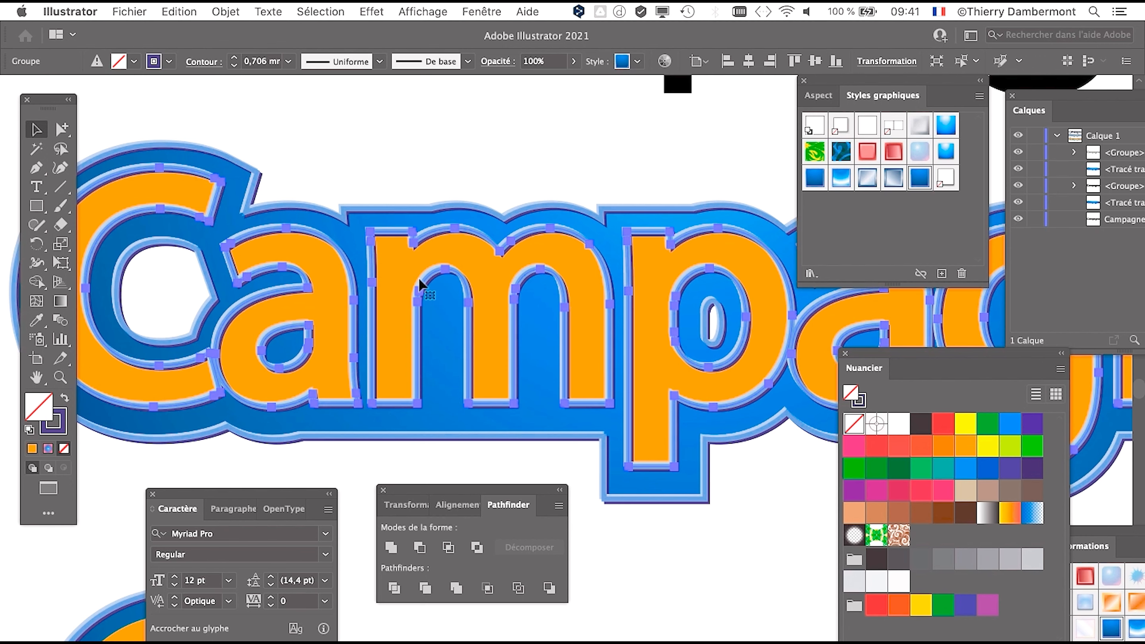
# Step: Examine the raised outlines on the orange Campagne lettering, from the whole word down to the final letters
pyautogui.scroll(-2, 423, 281)
pyautogui.scroll(-1, 420, 291)
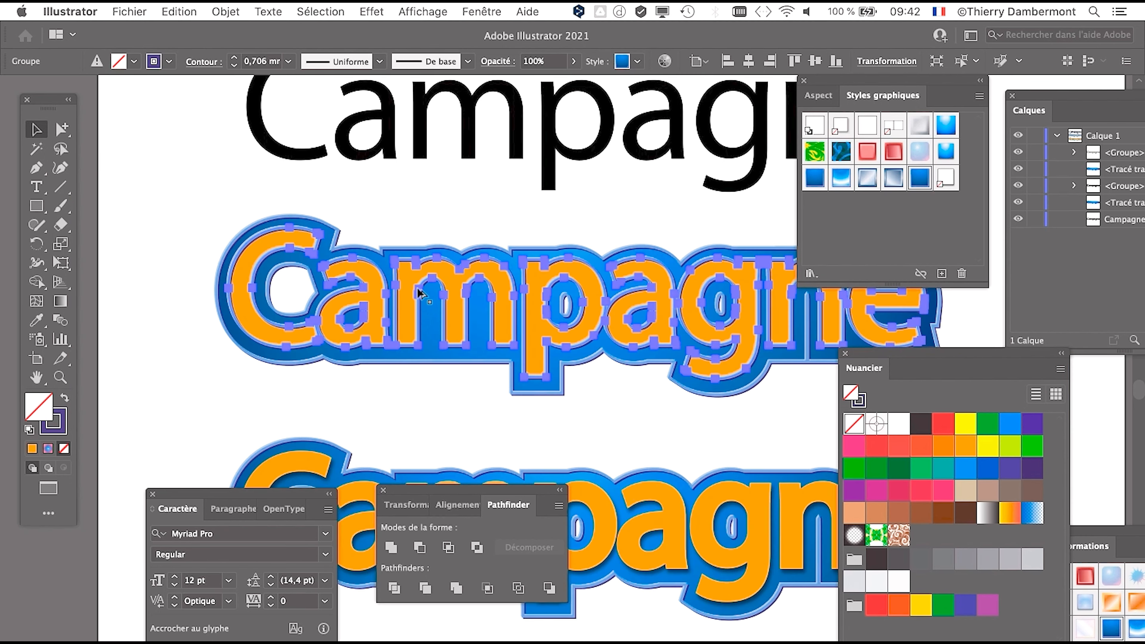
pyautogui.moveTo(434, 327); pyautogui.dragTo(309, 297)
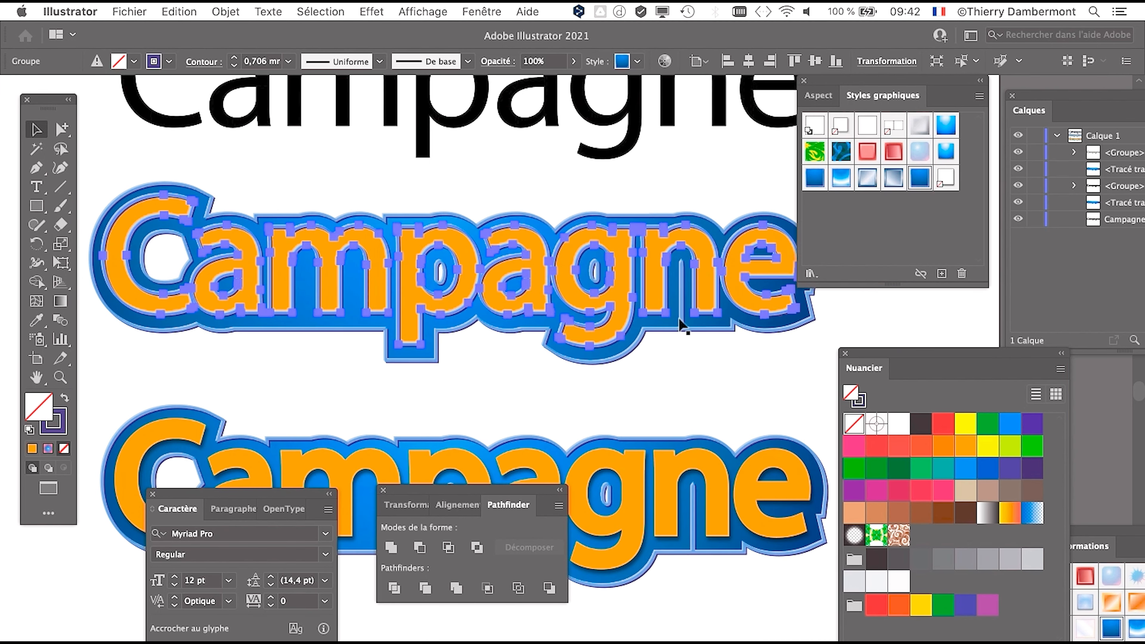
pyautogui.scroll(5, 686, 304)
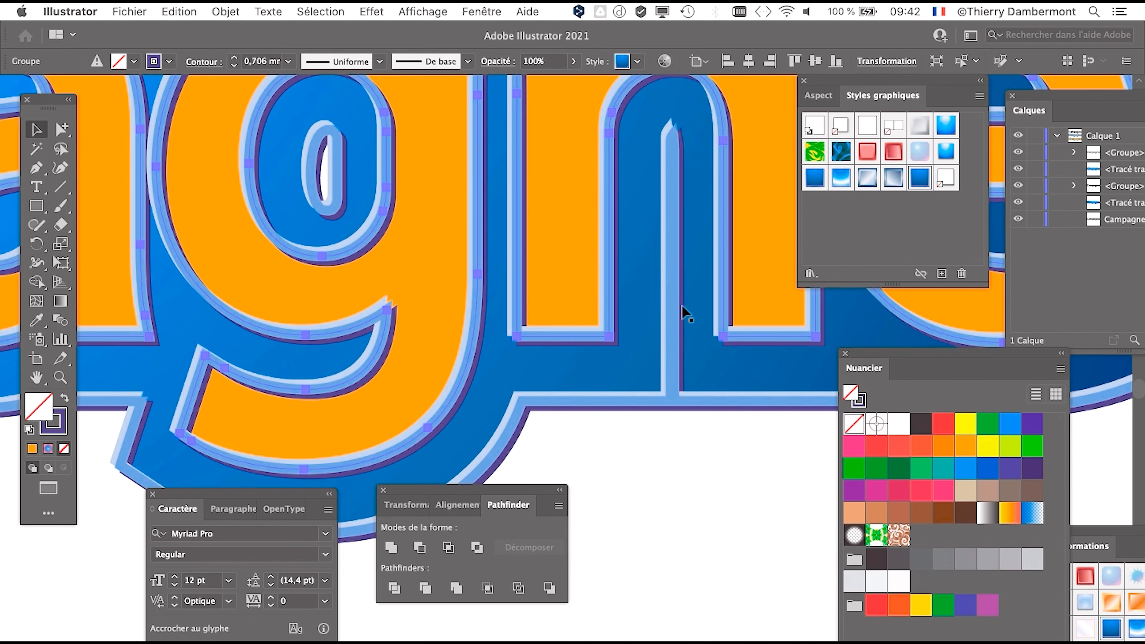
pyautogui.moveTo(682, 305); pyautogui.dragTo(583, 410)
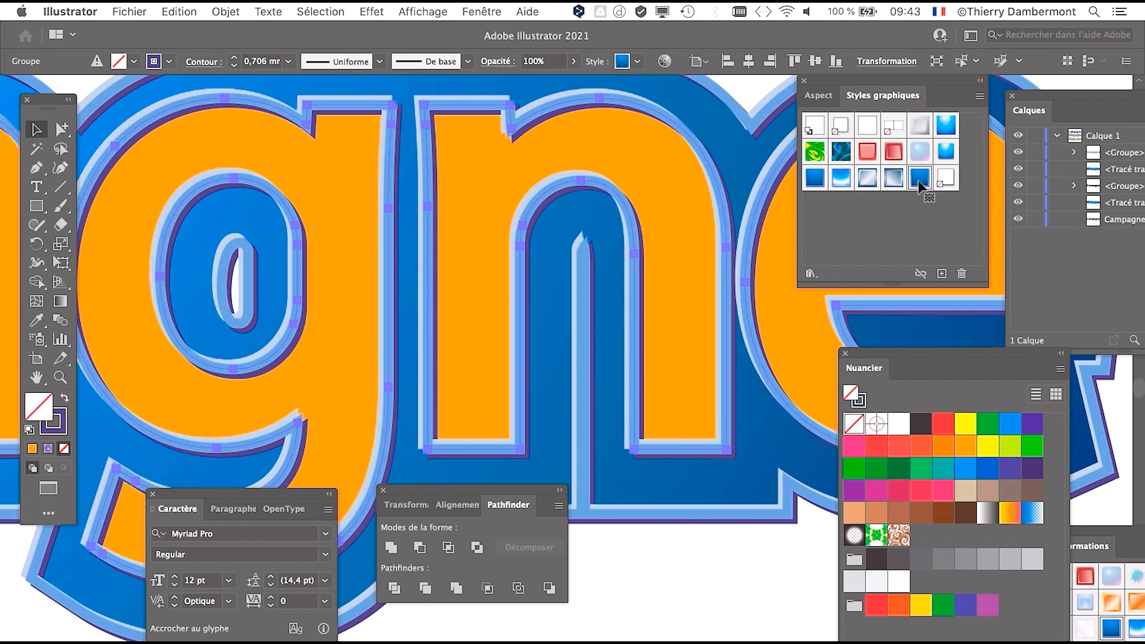
pyautogui.scroll(-3, 480, 315)
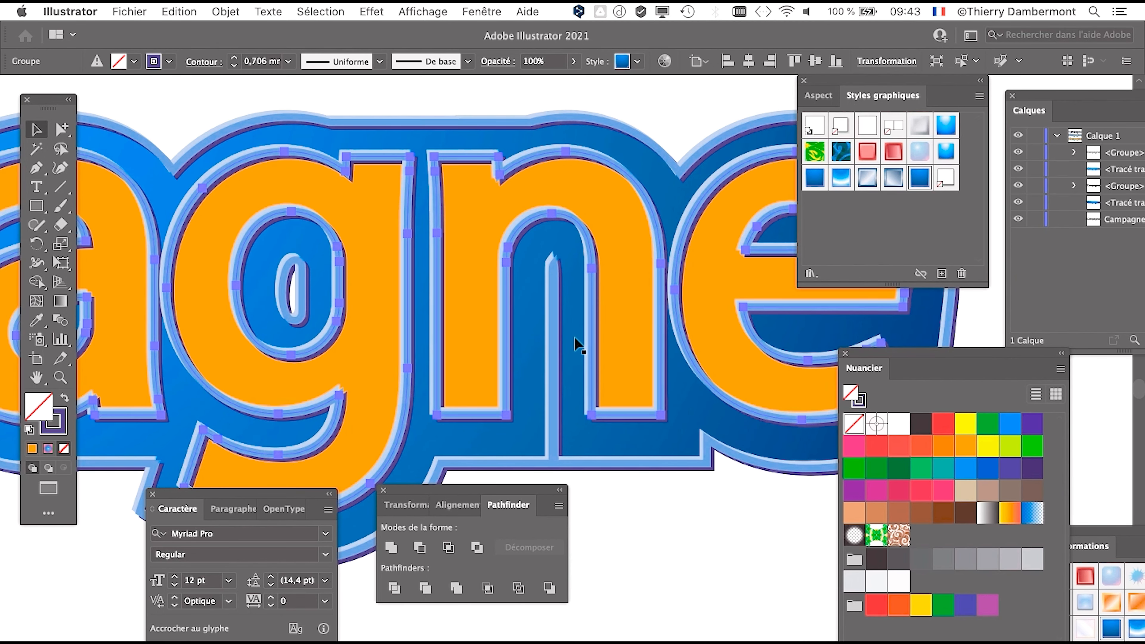
pyautogui.scroll(3, 579, 345)
pyautogui.moveTo(411, 302); pyautogui.dragTo(395, 301)
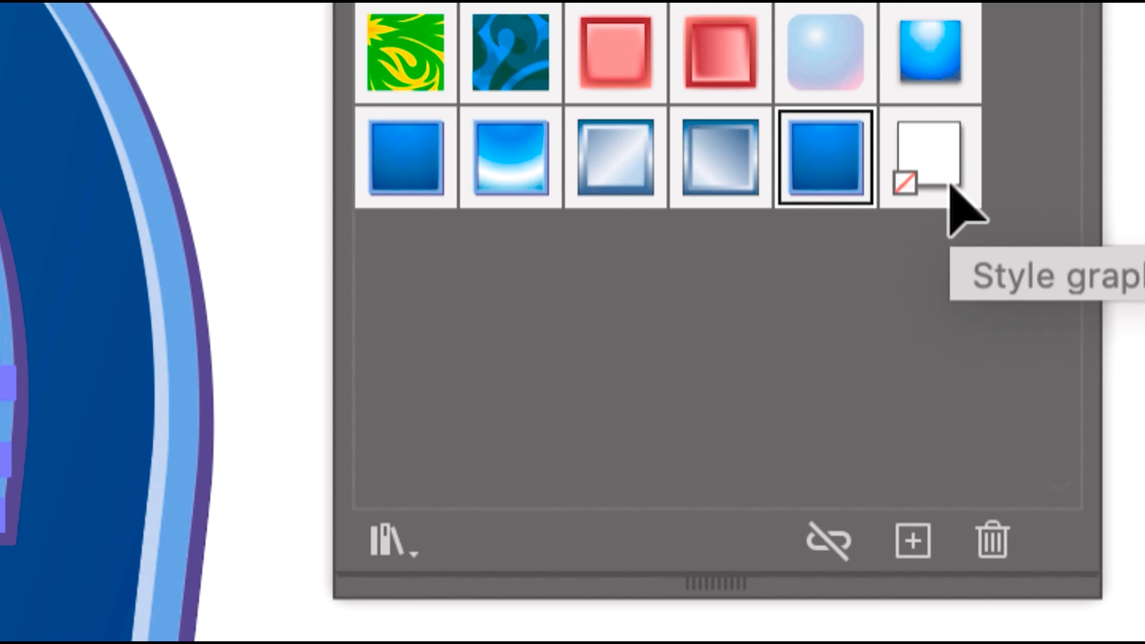
# Step: Try switching the lettering group between the drop shadow graphic style and the Contour rehaussé - Normal 2 style
pyautogui.click(942, 180)
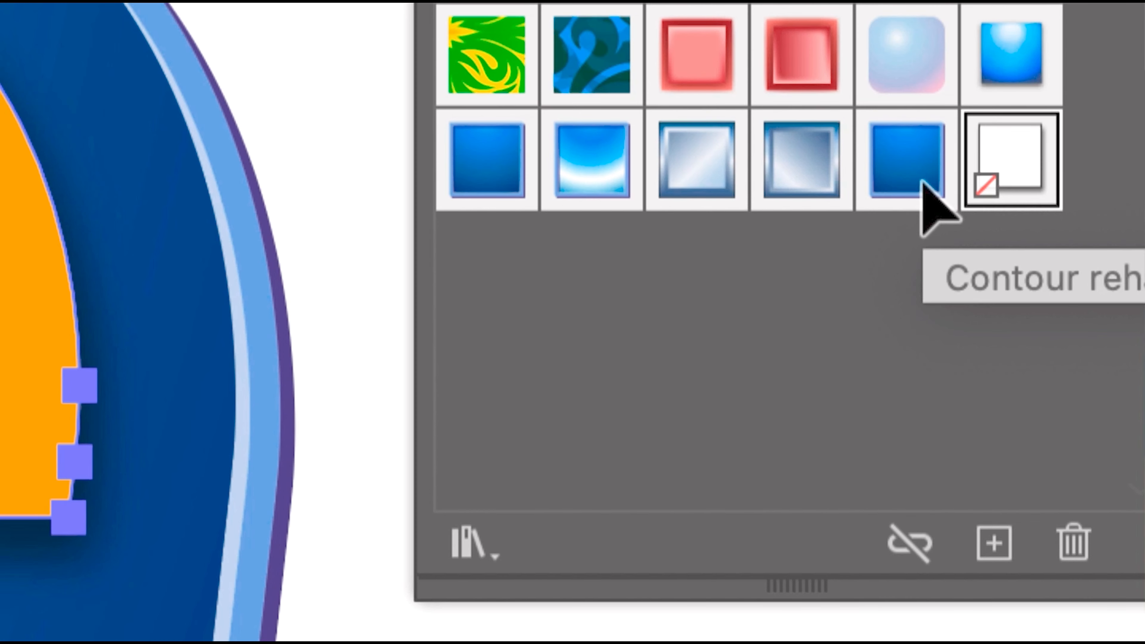
pyautogui.click(924, 187)
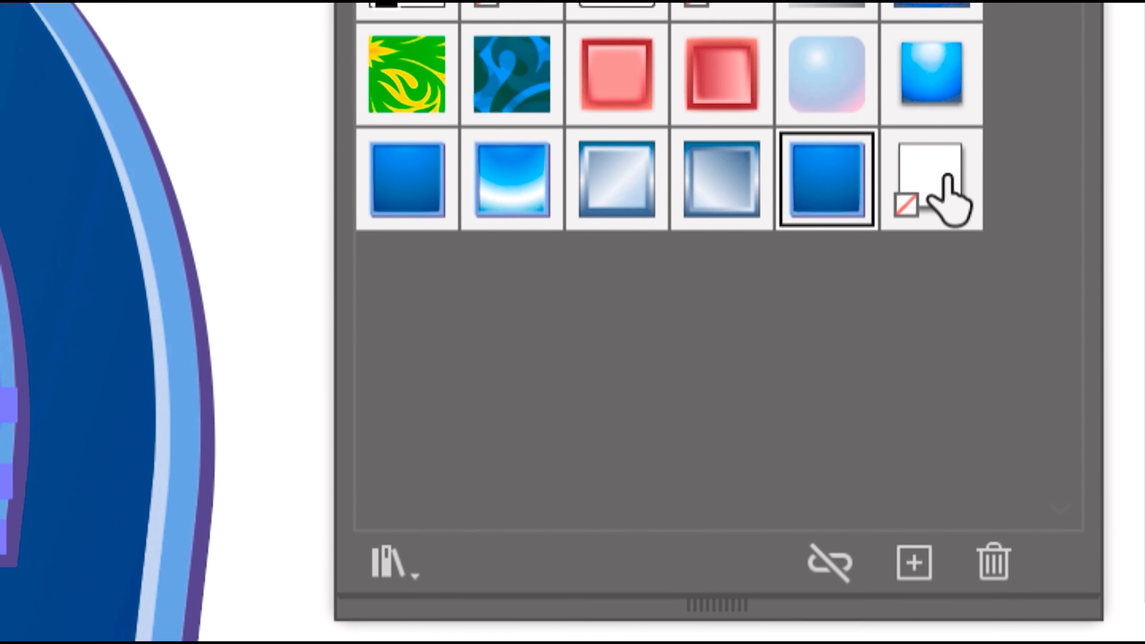
pyautogui.click(946, 178)
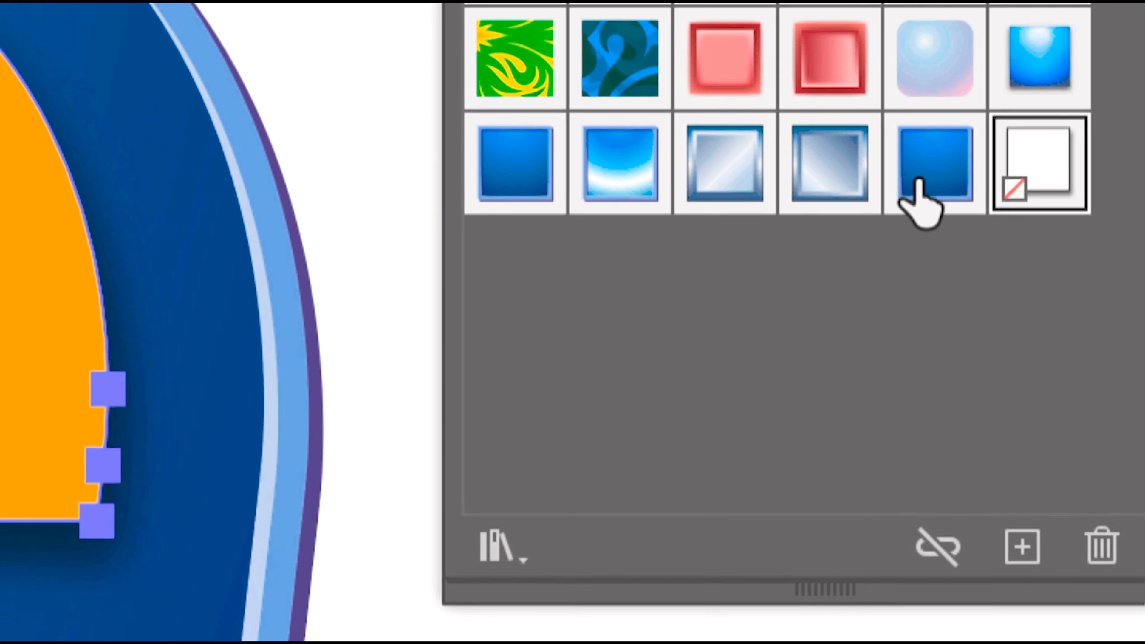
pyautogui.click(920, 181)
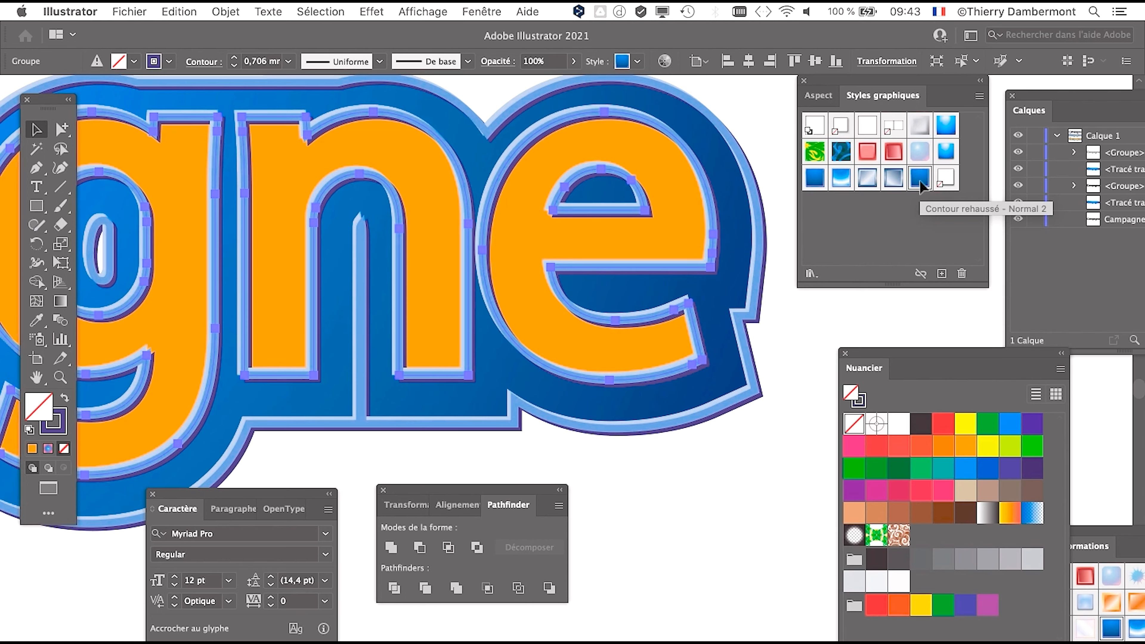
# Step: Add the drop shadow graphic style on top of the lettering group's raised outline style and show its full appearance attributes
pyautogui.click(946, 184)
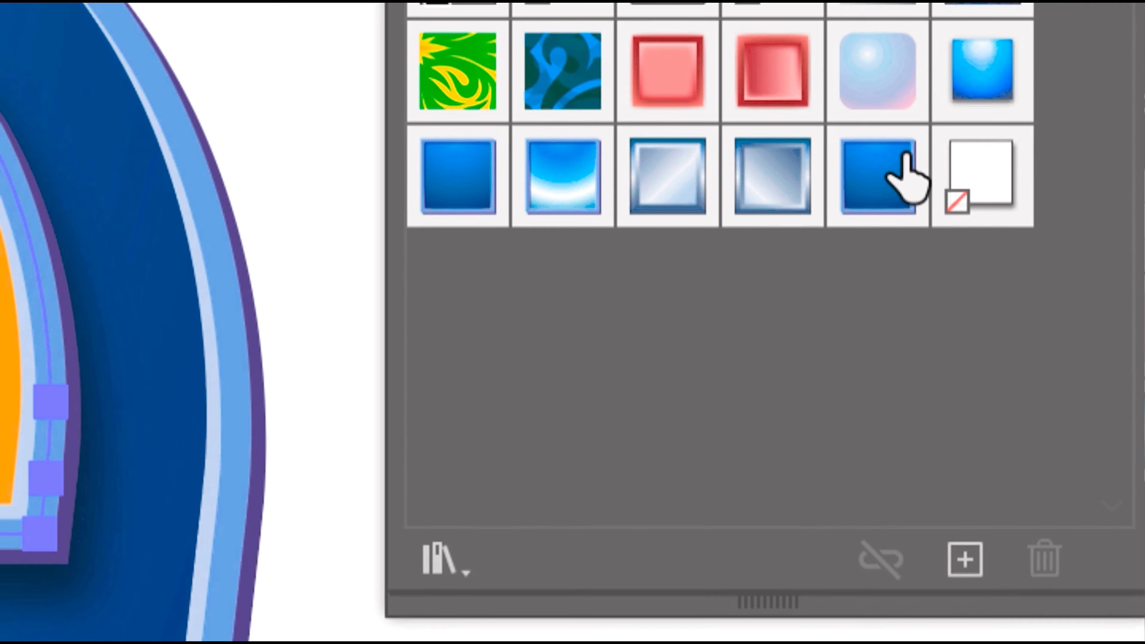
pyautogui.click(818, 90)
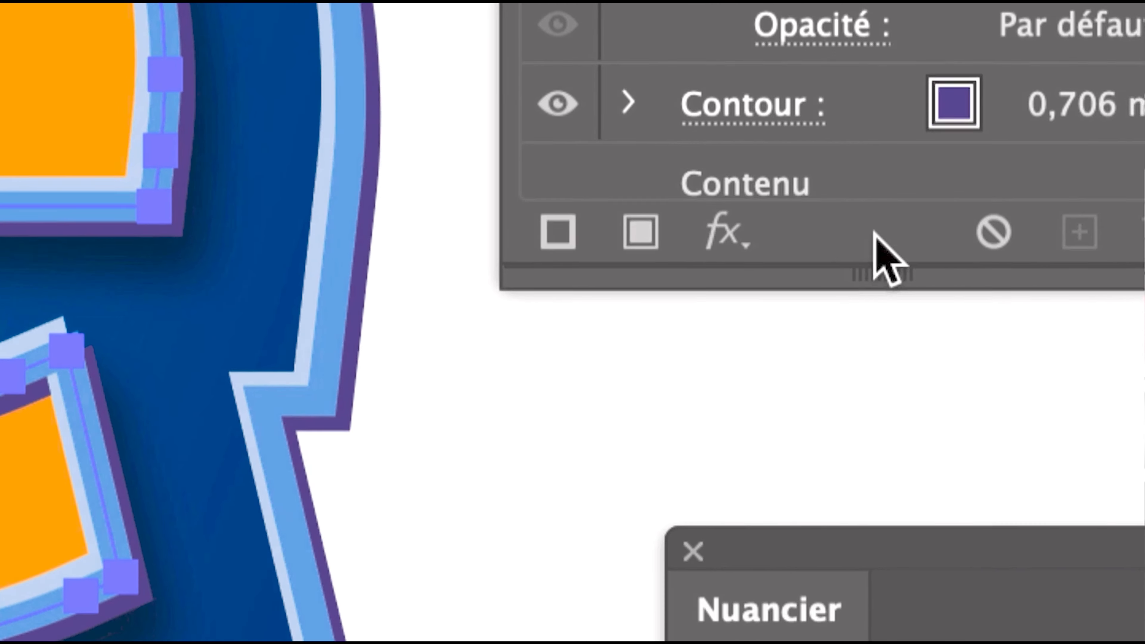
pyautogui.moveTo(882, 247)
pyautogui.mouseDown()
pyautogui.moveTo(886, 330)
pyautogui.moveTo(897, 261)
pyautogui.moveTo(876, 232)
pyautogui.mouseUp()
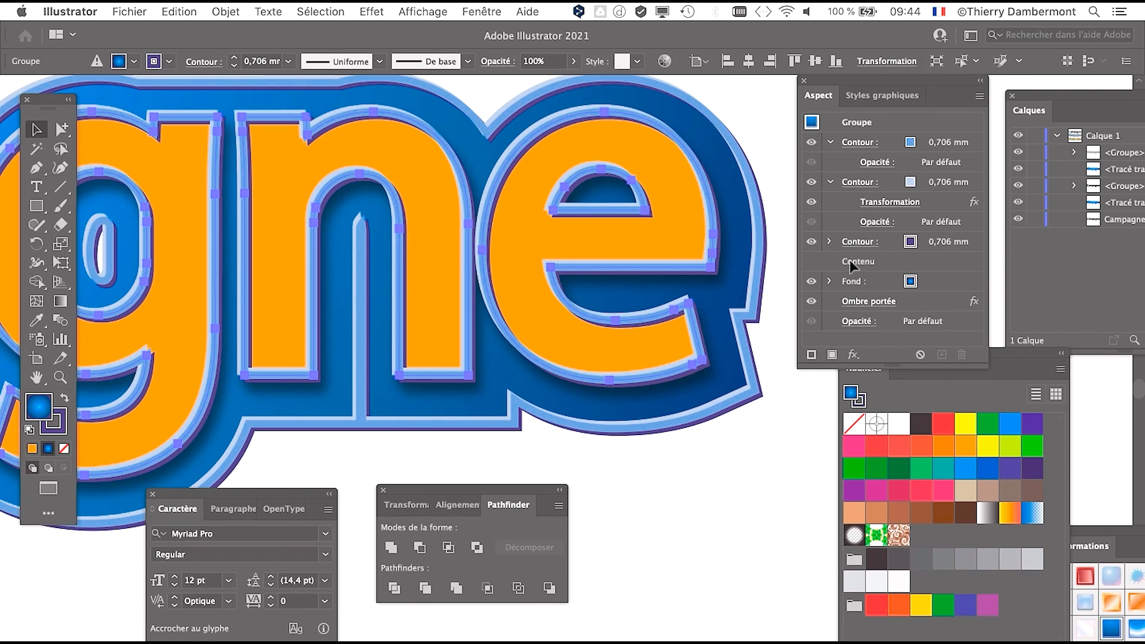
# Step: Save the document under the new name "texte decalages - 05.ai" in Adobe Illustrator format
pyautogui.click(109, 7)
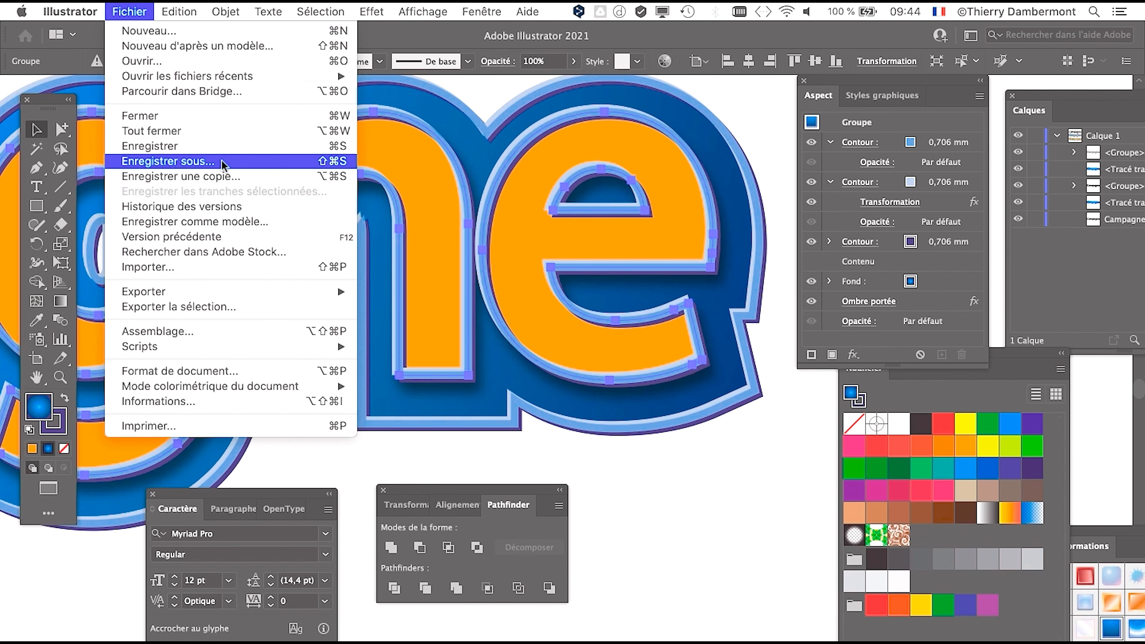
pyautogui.click(614, 191)
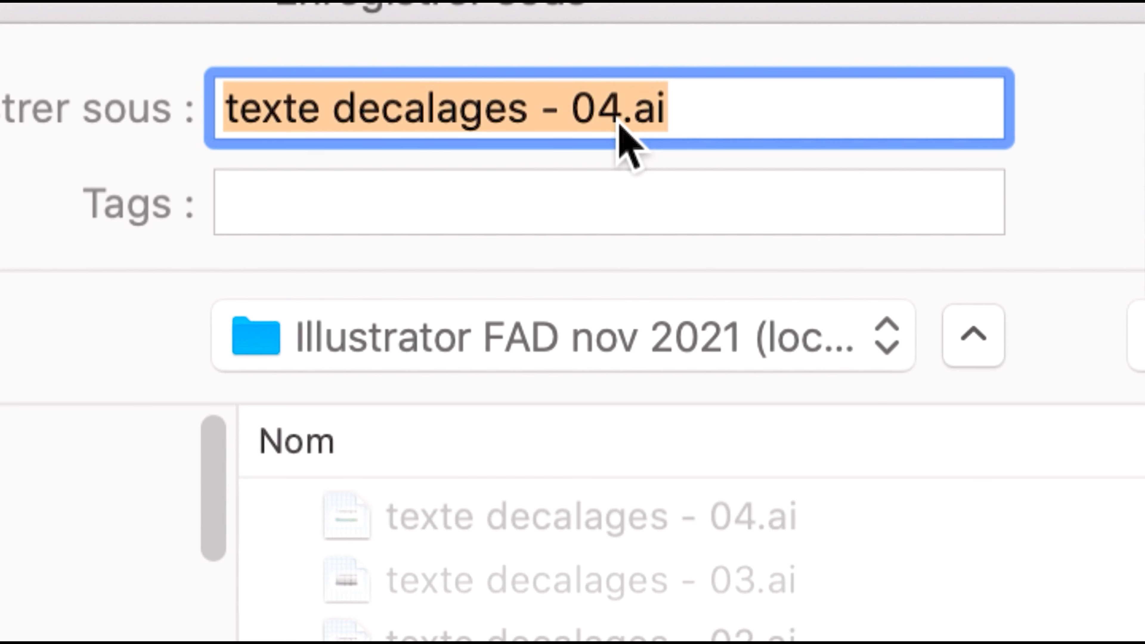
pyautogui.moveTo(613, 122); pyautogui.dragTo(616, 124)
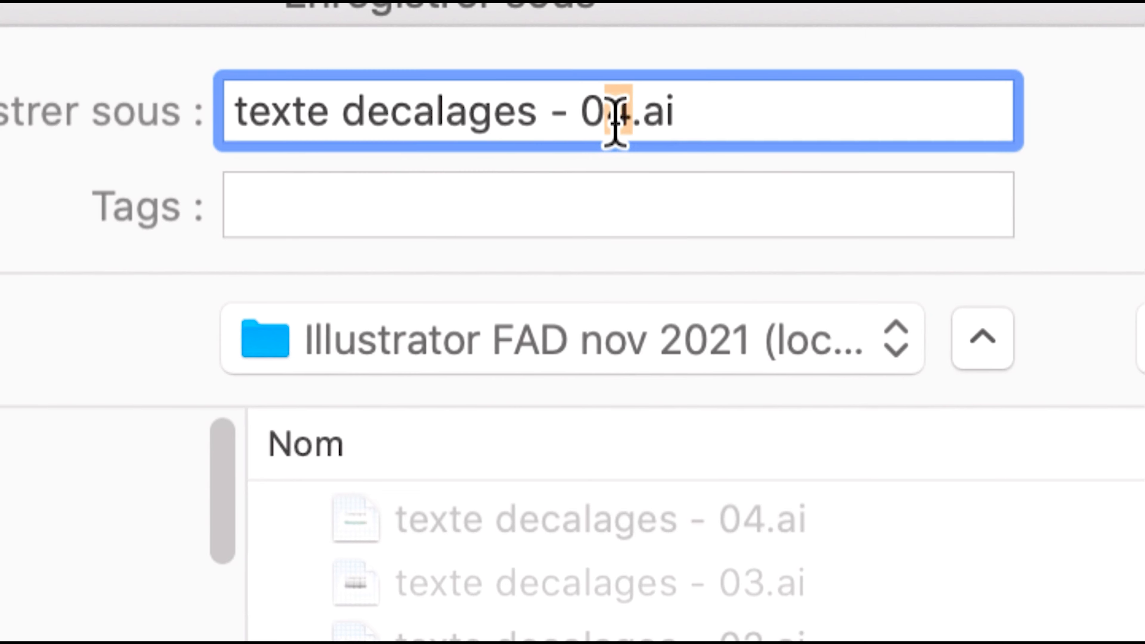
pyautogui.write('5')
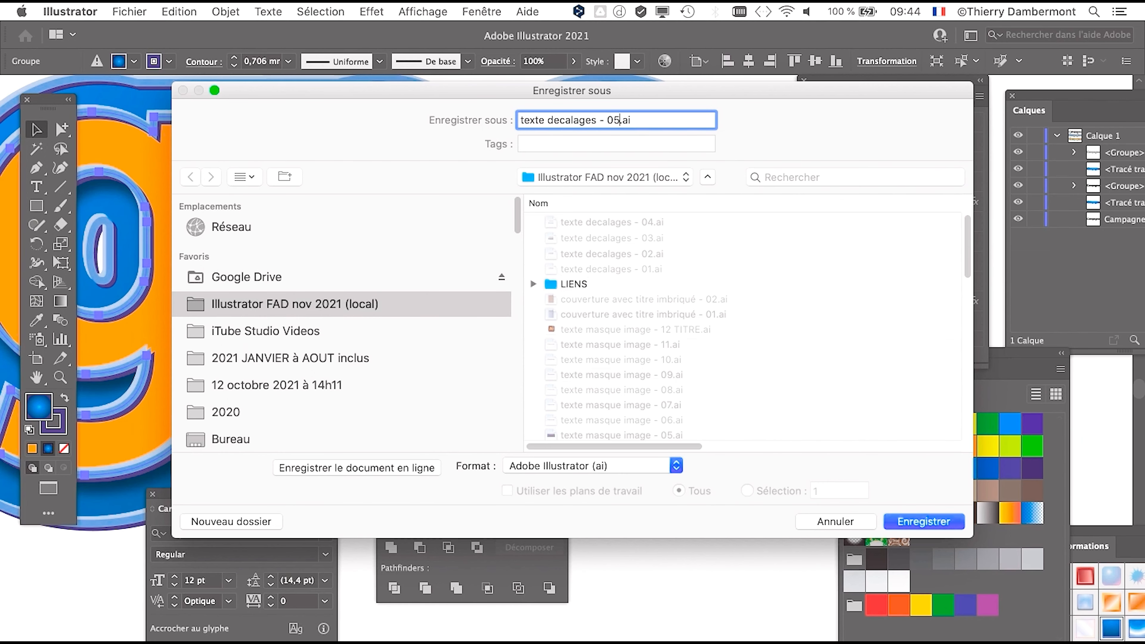
pyautogui.press('Return')
pyautogui.press('Return')
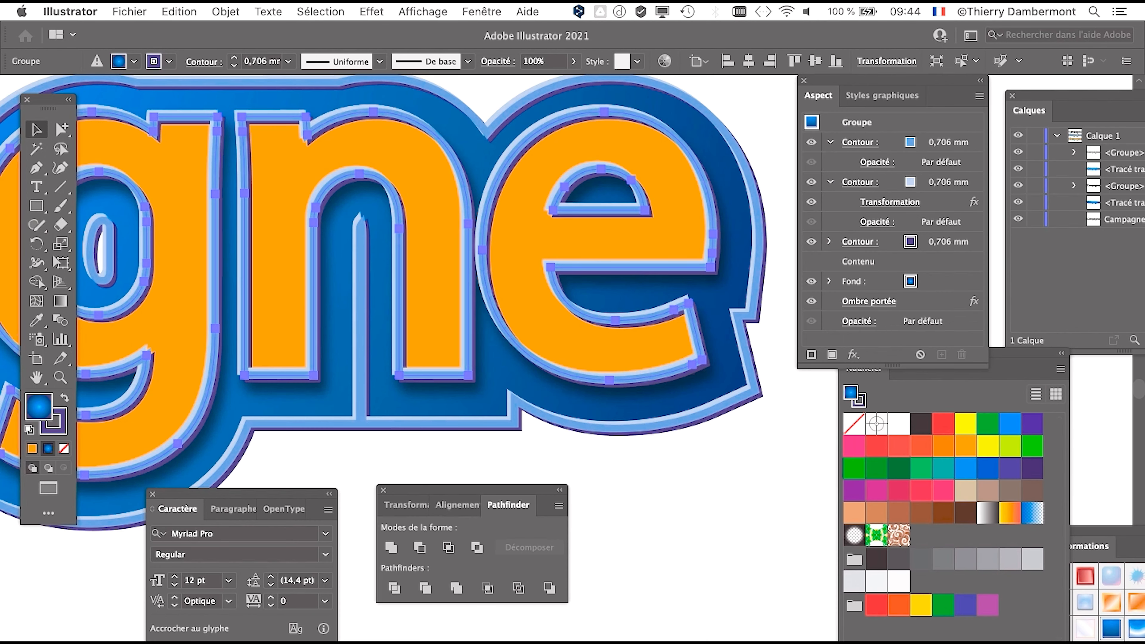
# Step: Inspect the combined outline and shadow with nothing selected, and reselect the orange lettering group
pyautogui.moveTo(603, 294); pyautogui.dragTo(680, 334)
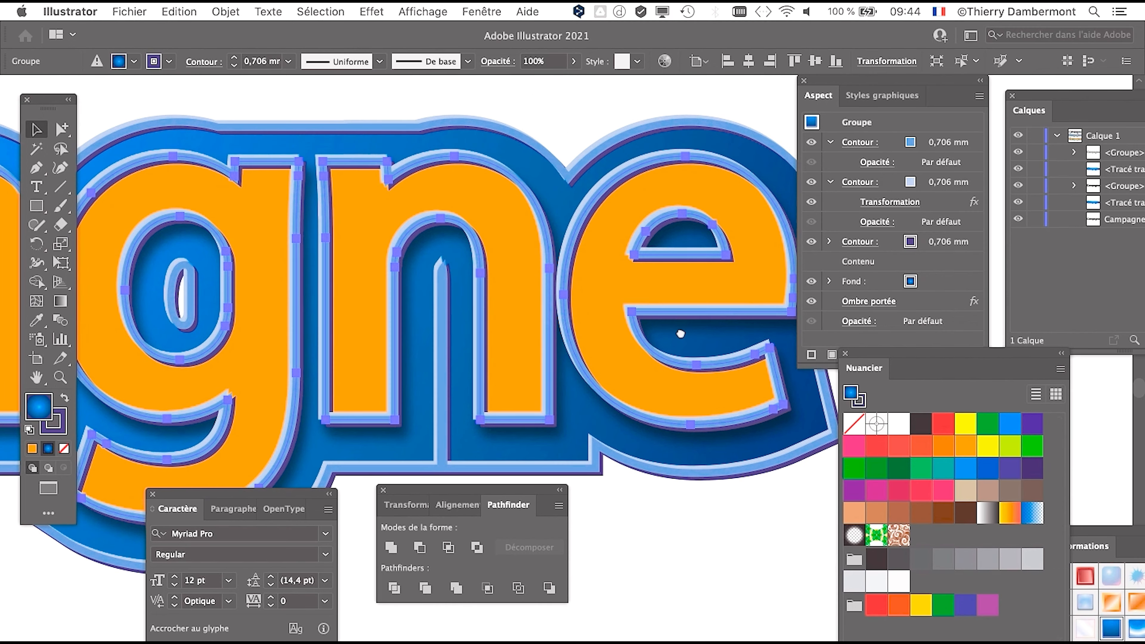
pyautogui.press('super+minus')
pyautogui.click(727, 465)
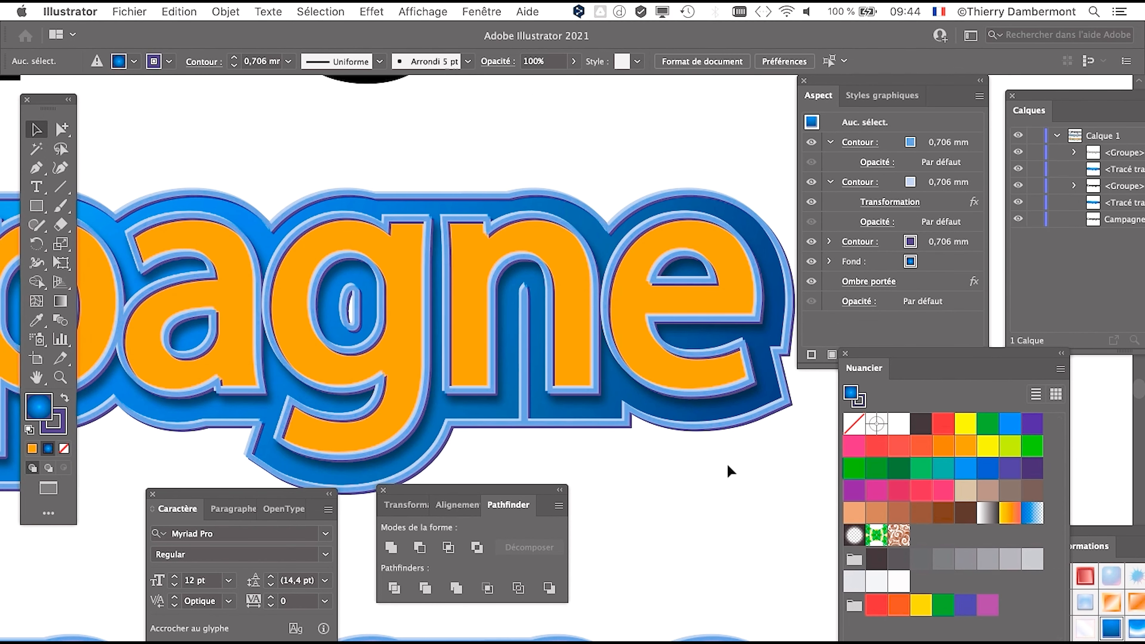
pyautogui.moveTo(719, 445); pyautogui.dragTo(634, 413)
pyautogui.click(554, 240)
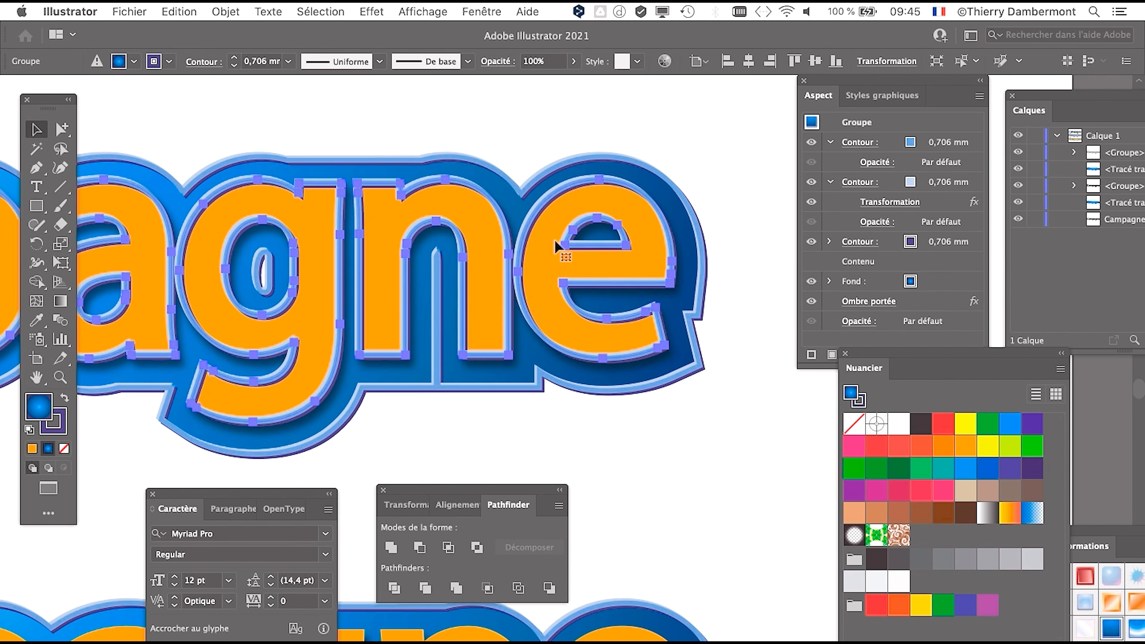
pyautogui.scroll(3, 556, 241)
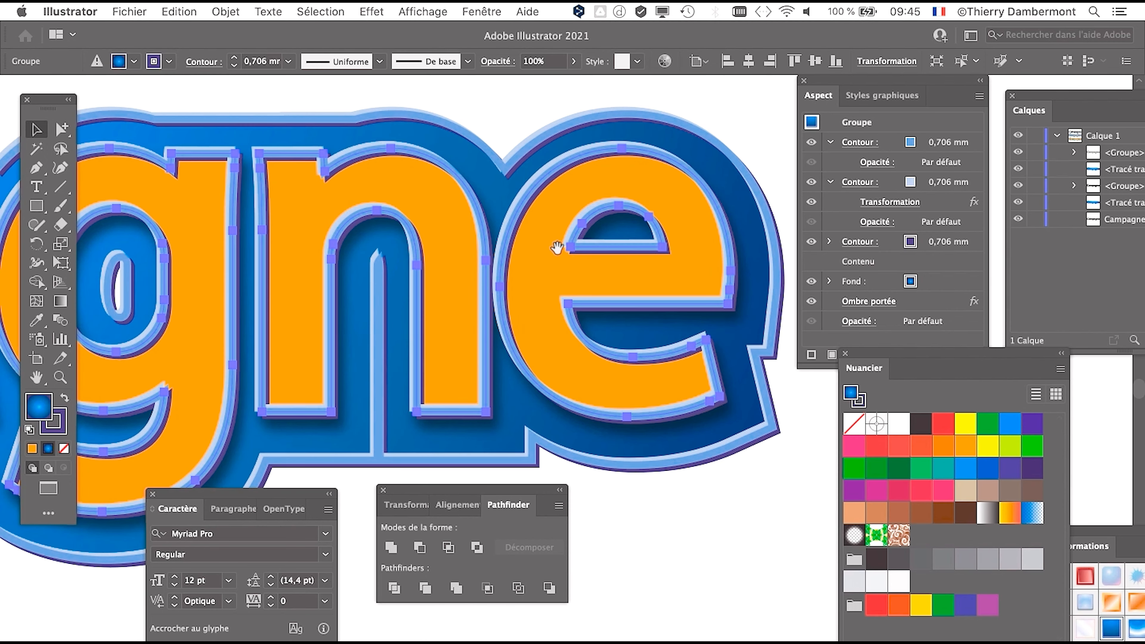
pyautogui.moveTo(557, 248); pyautogui.dragTo(494, 235)
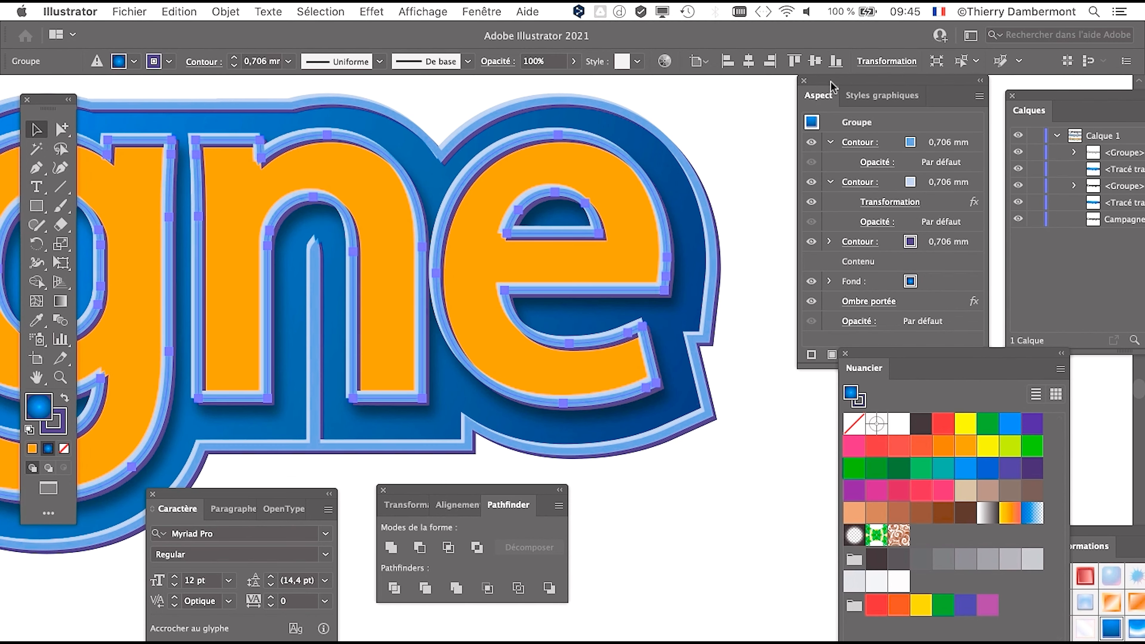
# Step: Move the appearance attributes list beside the lettering and lengthen it
pyautogui.moveTo(834, 88); pyautogui.dragTo(685, 94)
pyautogui.moveTo(835, 378); pyautogui.dragTo(818, 416)
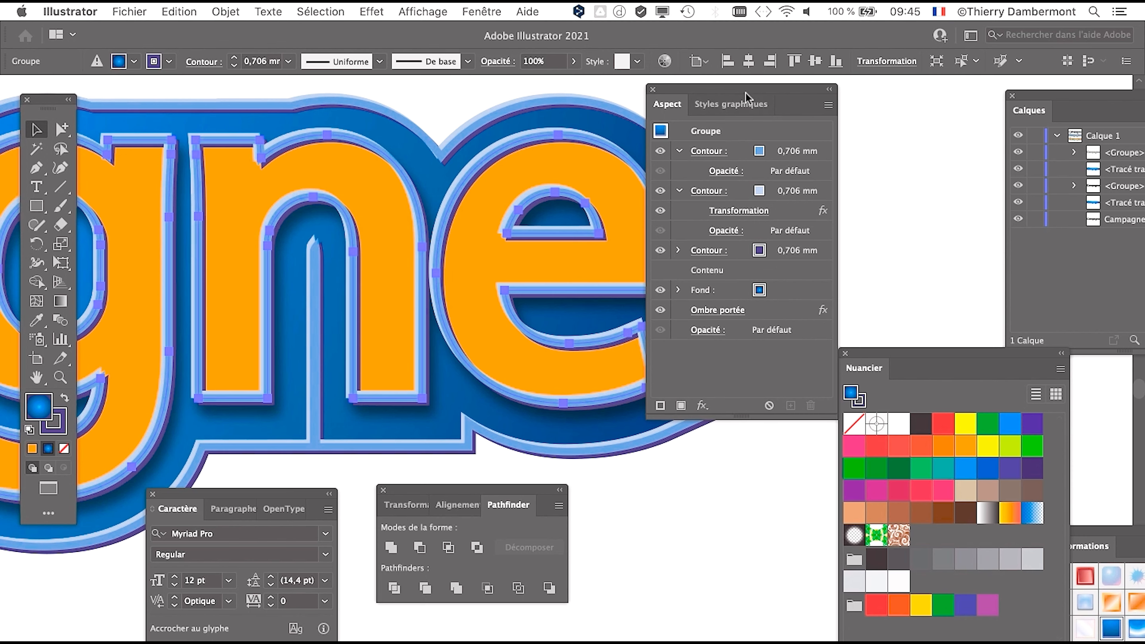
pyautogui.moveTo(746, 93); pyautogui.dragTo(717, 100)
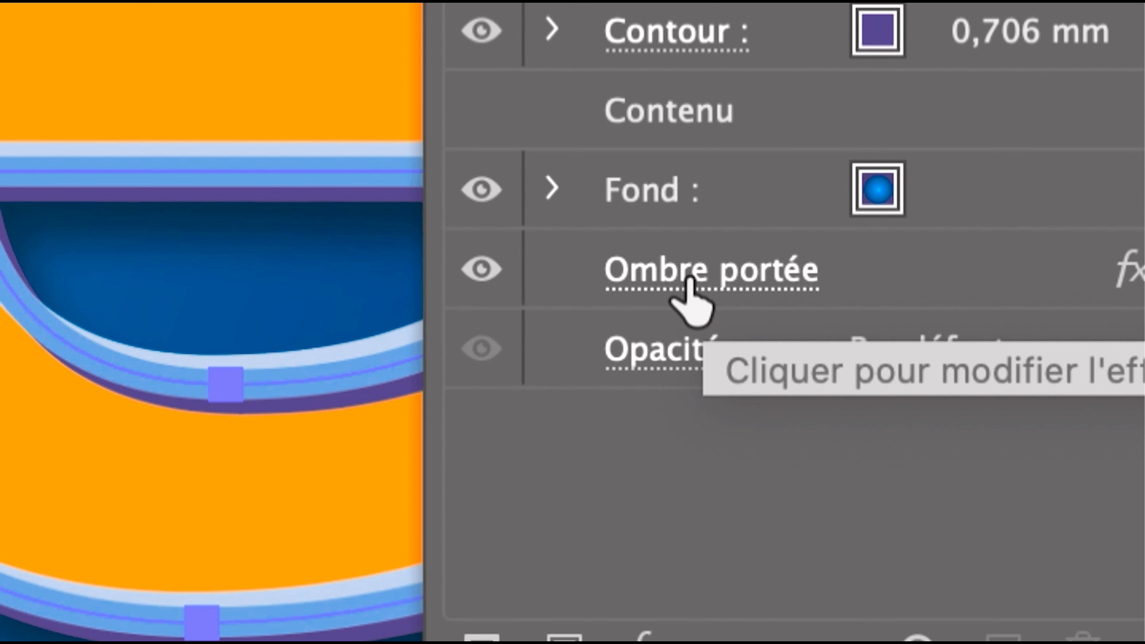
# Step: Set the opacity of the lettering group's drop shadow (Ombre portée) to 75%
pyautogui.click(689, 282)
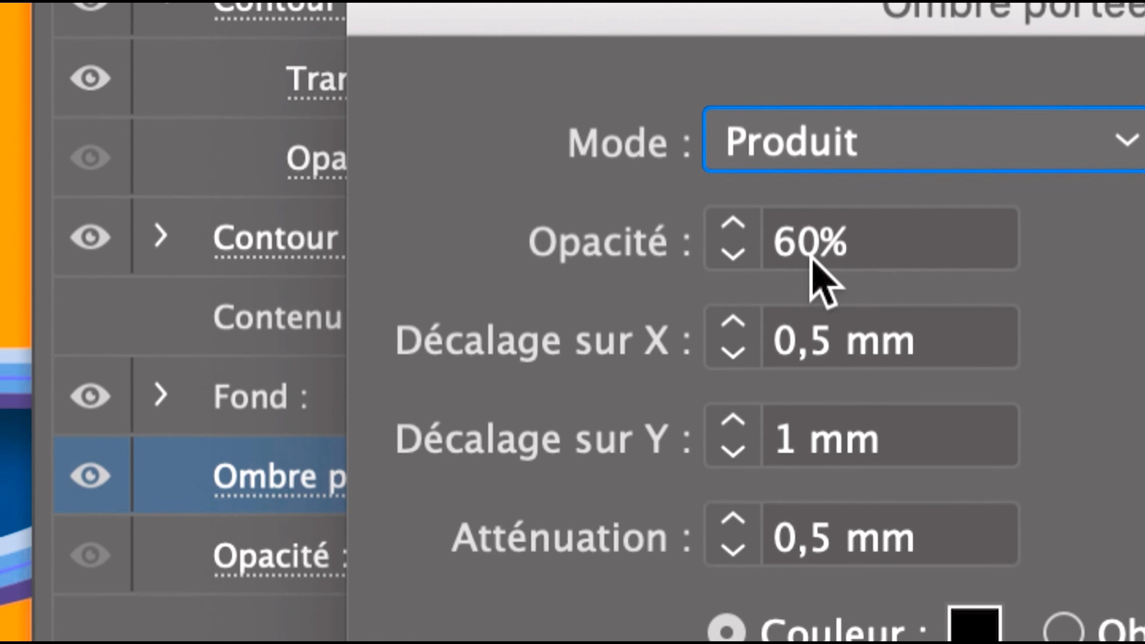
pyautogui.click(813, 261)
pyautogui.doubleClick(814, 261)
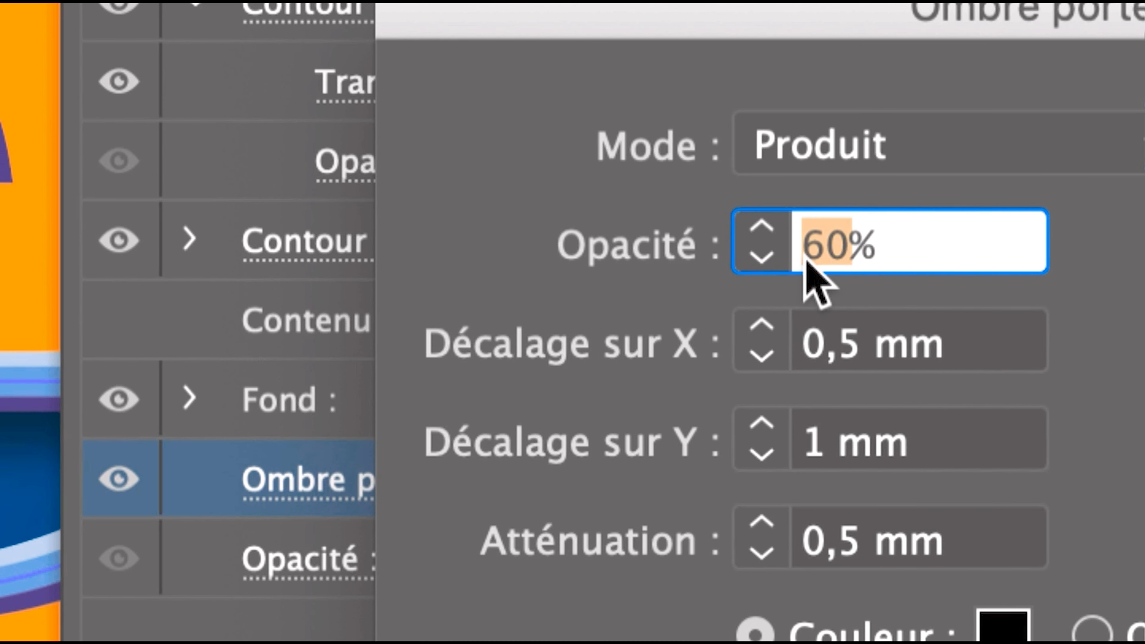
pyautogui.write('75')
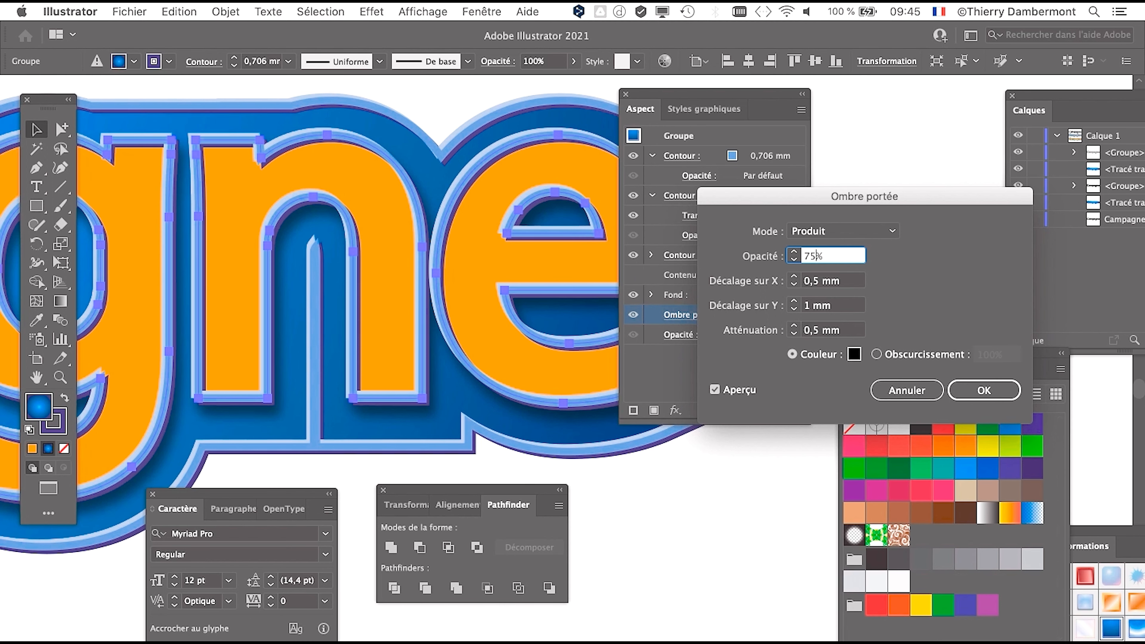
pyautogui.press('Tab')
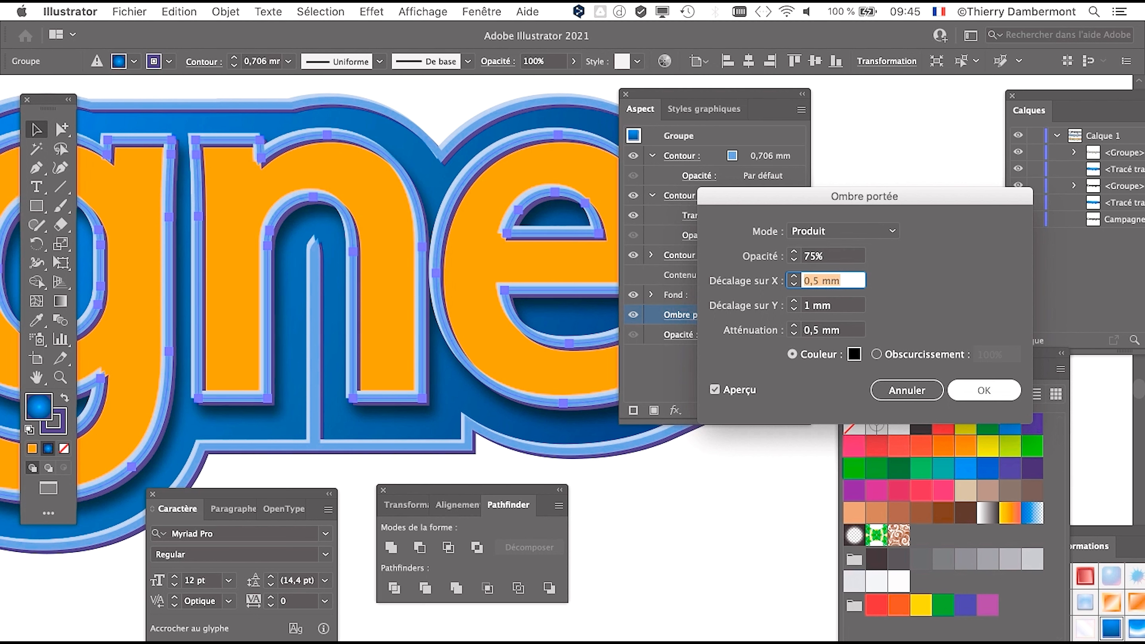
pyautogui.press('Return')
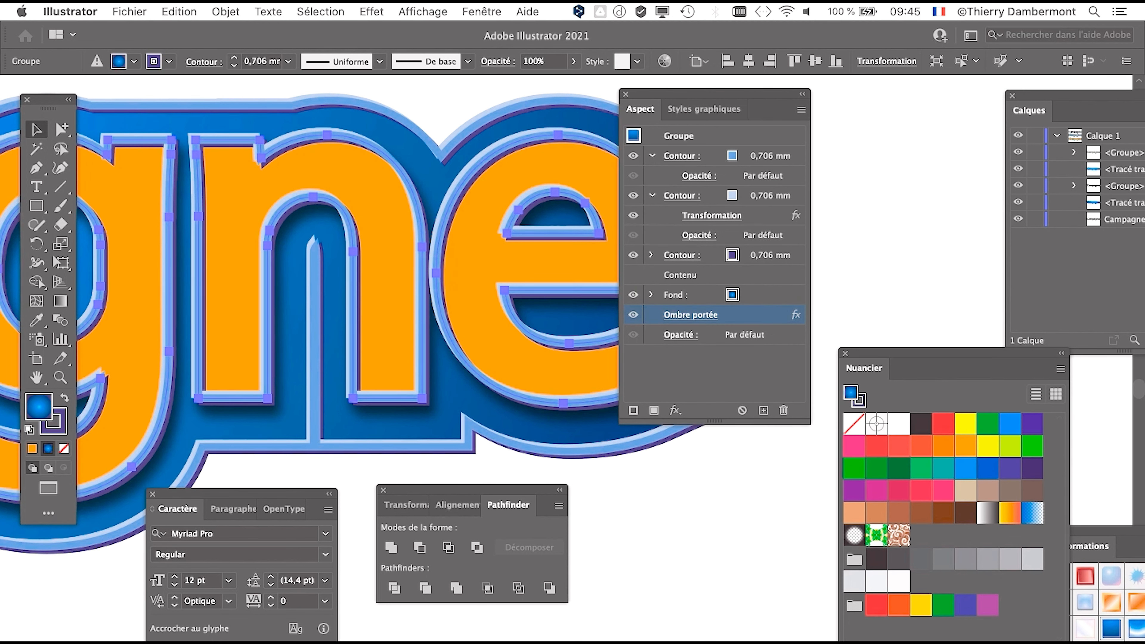
# Step: Uncover the lettering and review the group's individual stroke and fill attributes one by one in its appearance
pyautogui.moveTo(947, 354); pyautogui.dragTo(998, 362)
pyautogui.moveTo(712, 94); pyautogui.dragTo(791, 89)
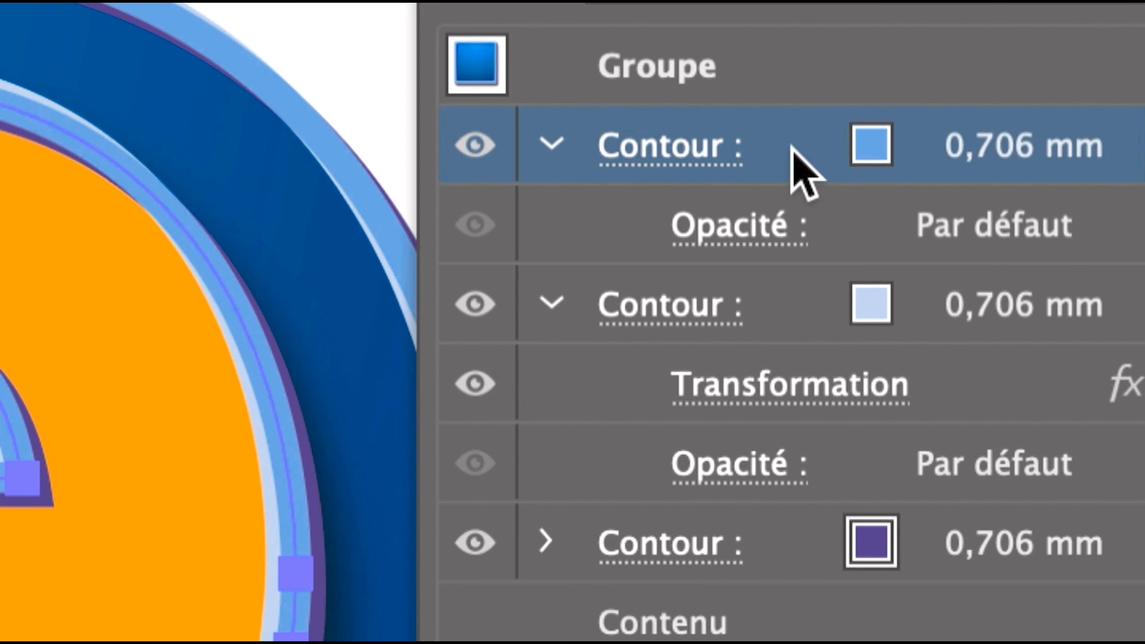
pyautogui.click(791, 149)
pyautogui.click(805, 311)
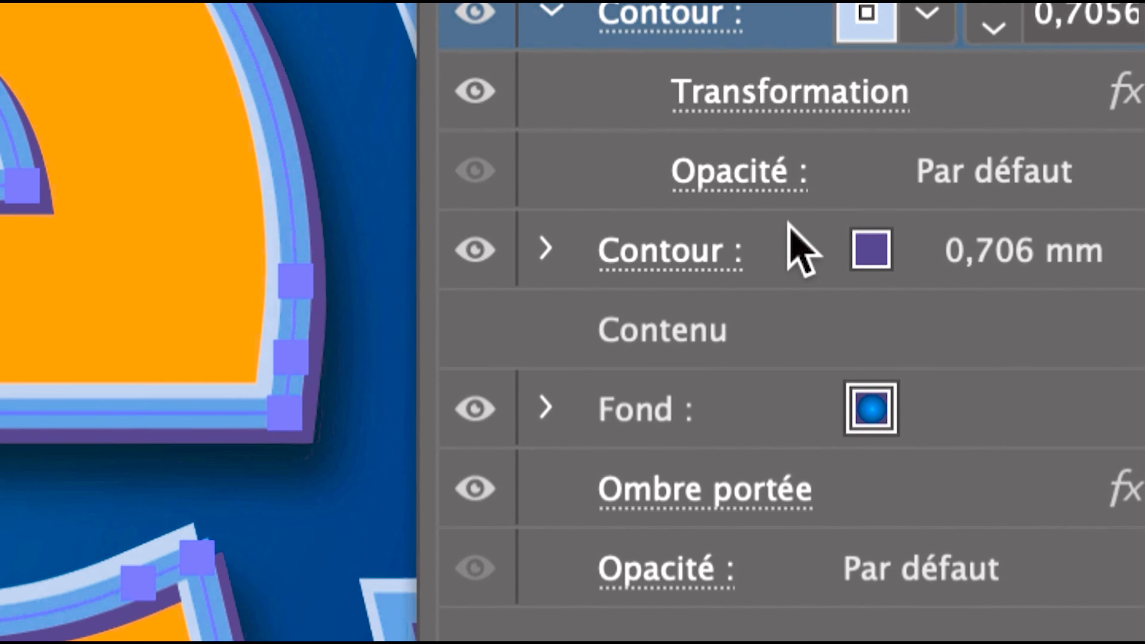
pyautogui.click(793, 412)
pyautogui.click(790, 311)
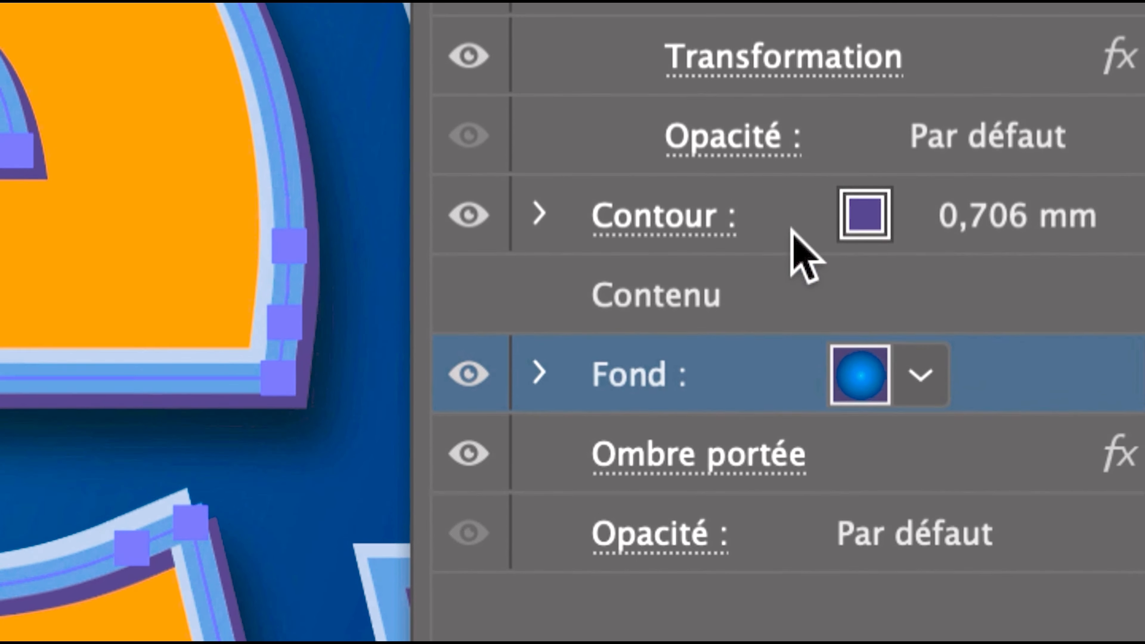
pyautogui.click(762, 101)
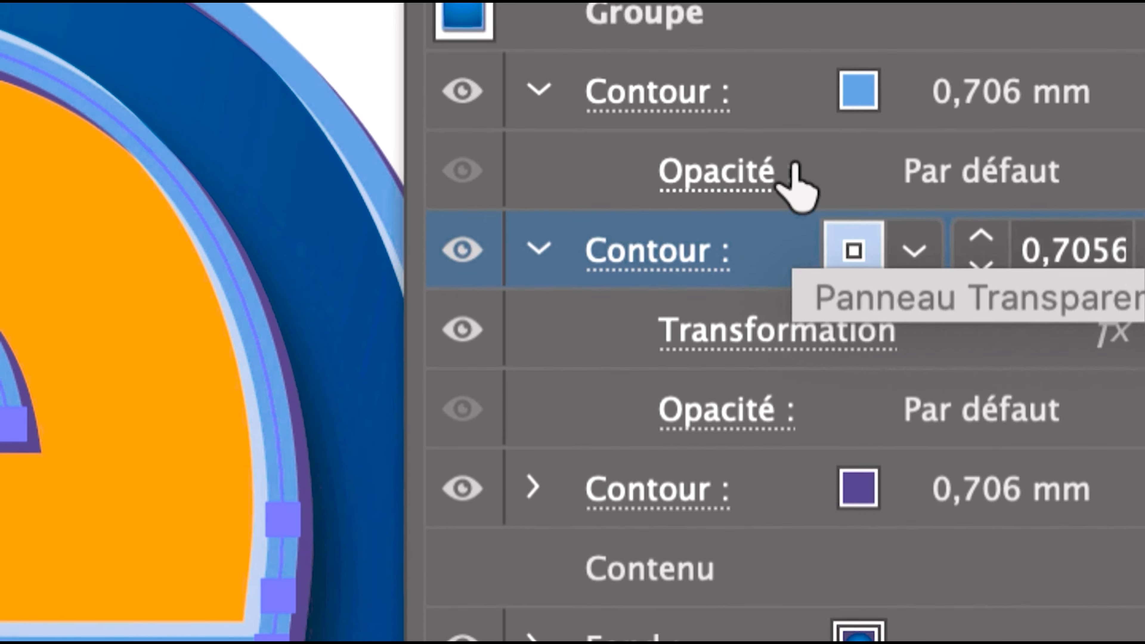
pyautogui.click(788, 147)
pyautogui.click(789, 545)
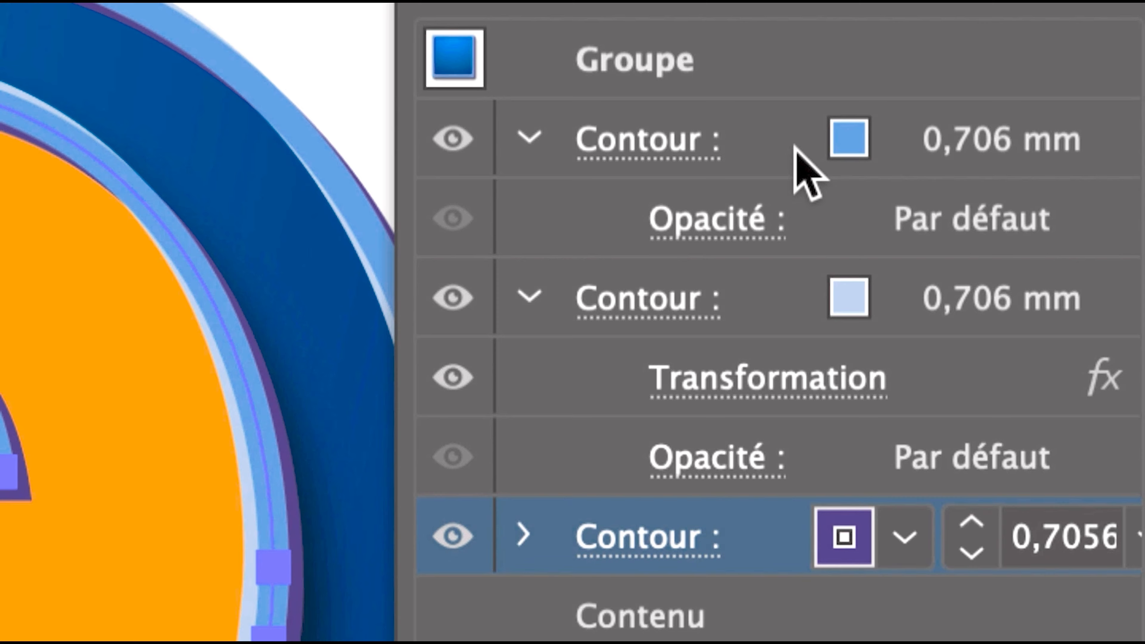
# Step: Recolour the lettering group's uppermost light blue stroke, trying red, violet and bright blue before settling on white
pyautogui.click(797, 163)
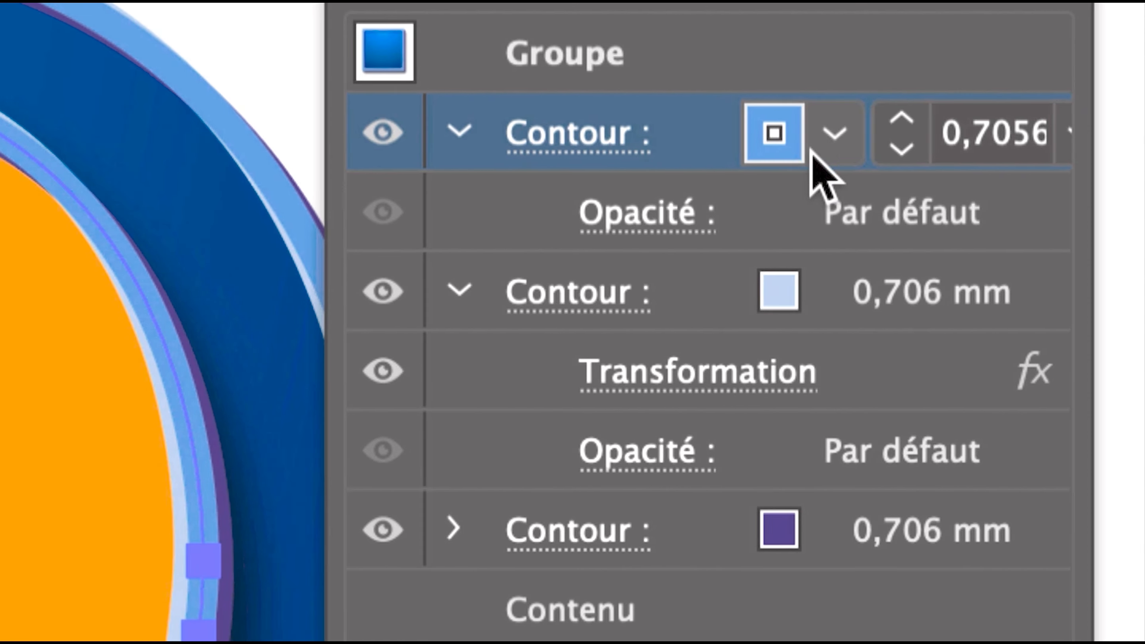
pyautogui.click(1096, 144)
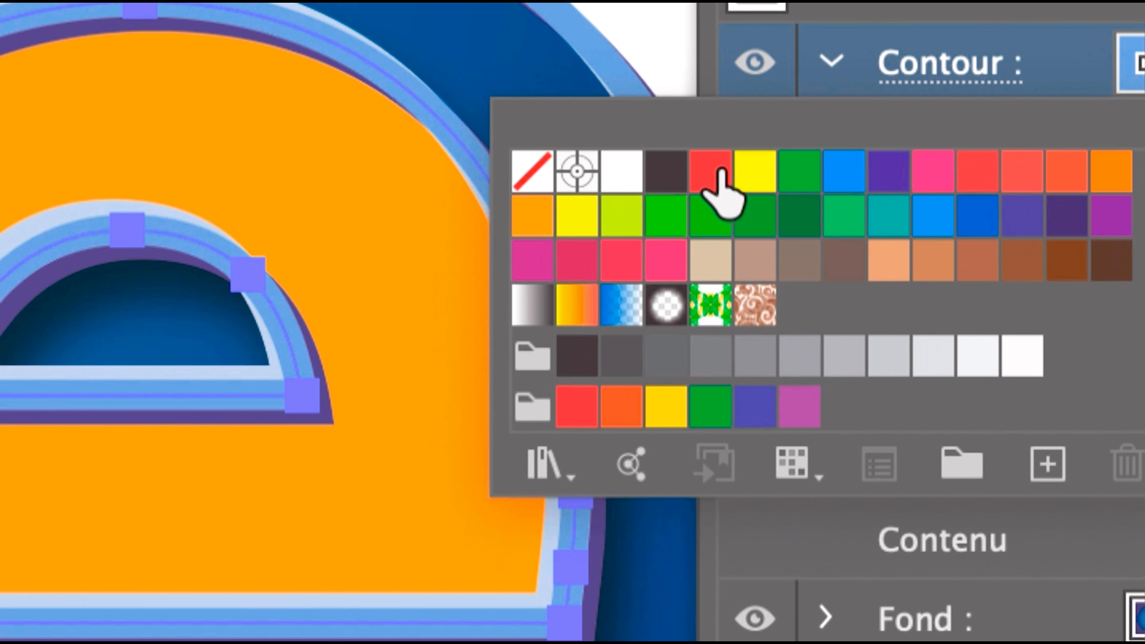
pyautogui.click(319, 241)
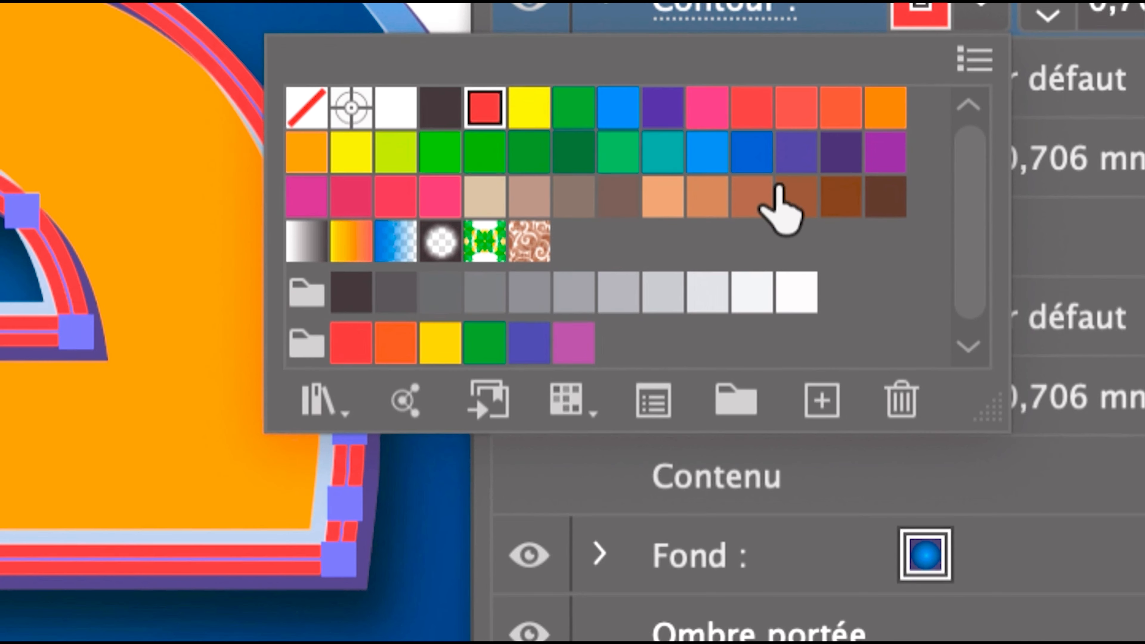
pyautogui.click(796, 152)
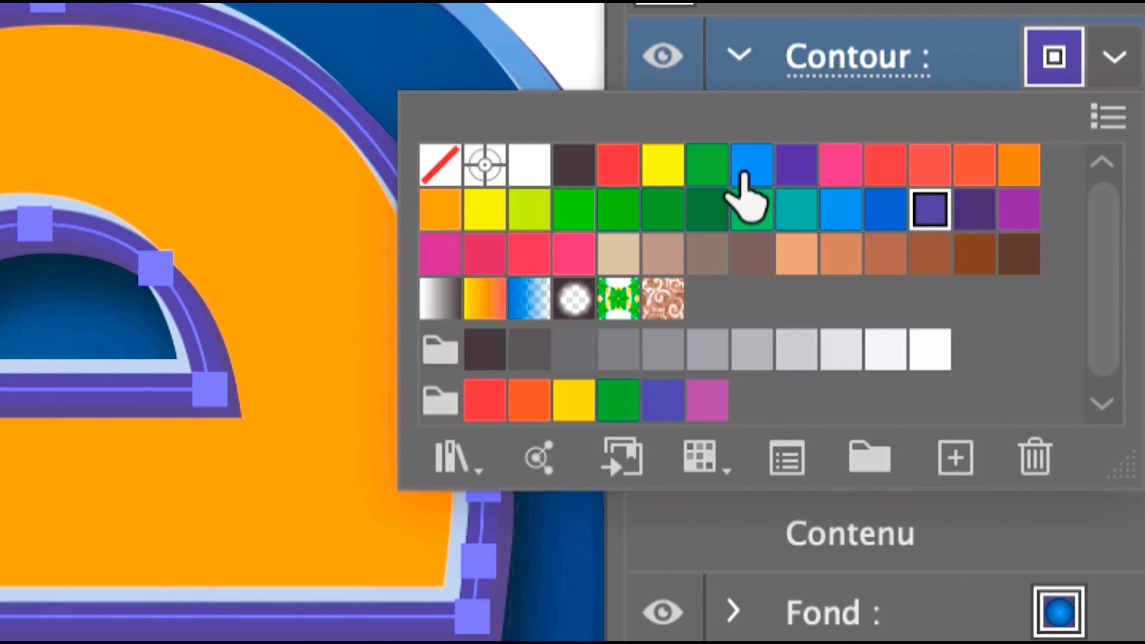
pyautogui.click(930, 206)
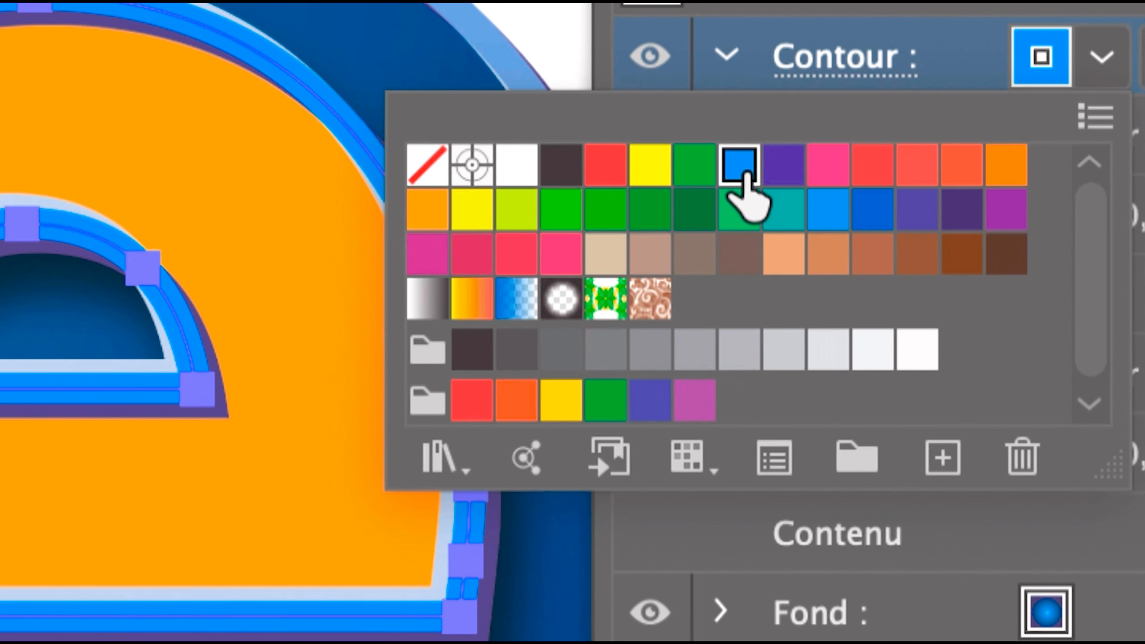
pyautogui.click(1018, 390)
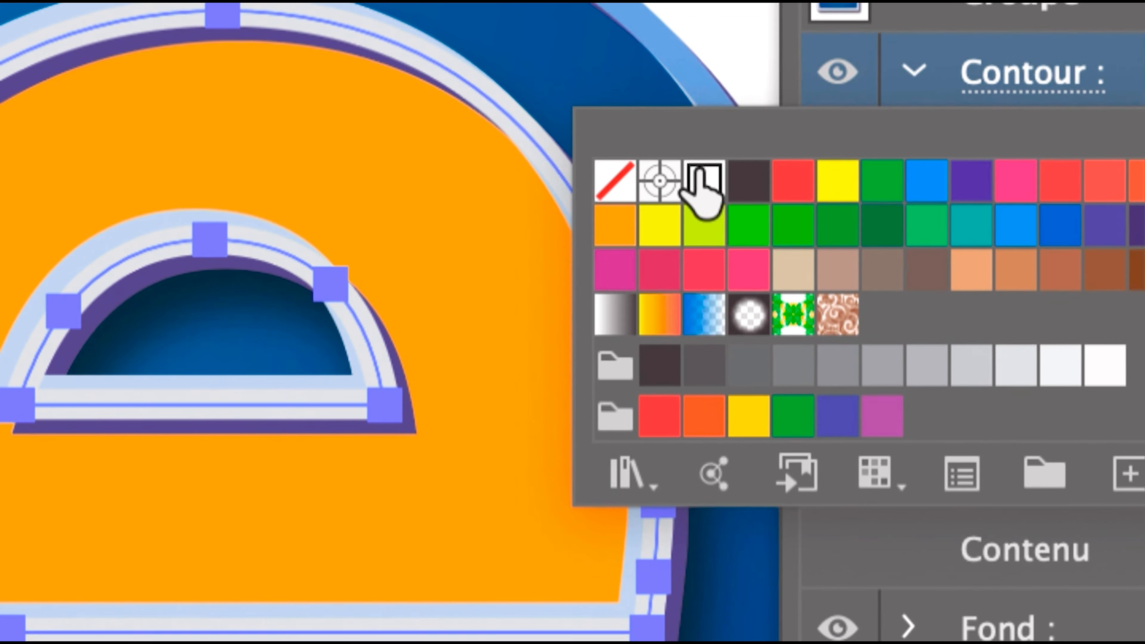
pyautogui.click(841, 266)
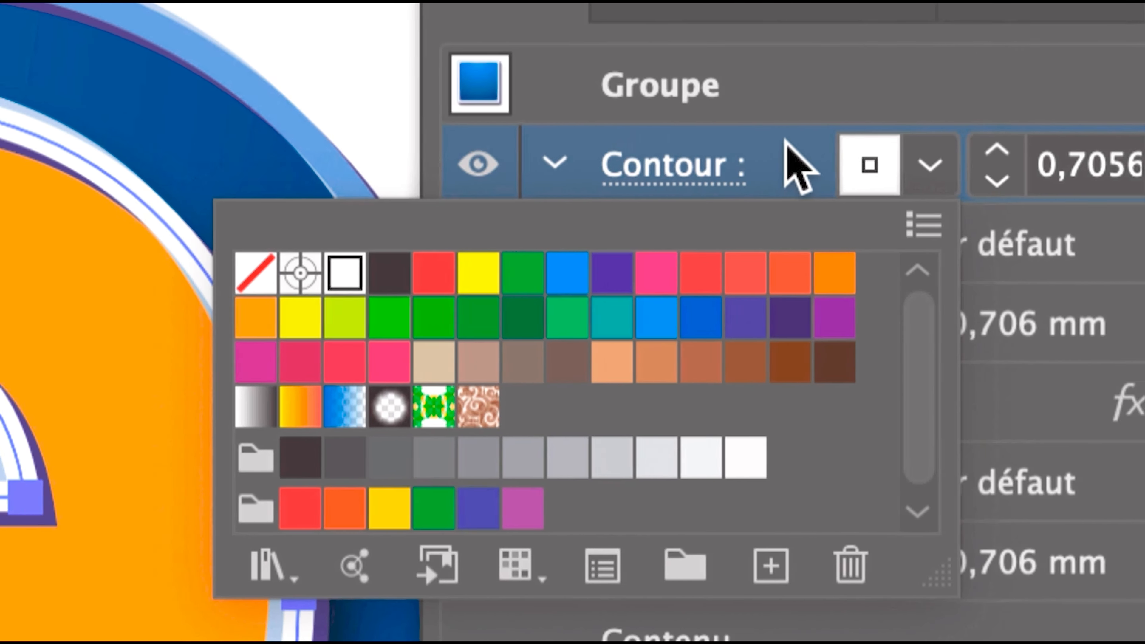
pyautogui.click(795, 131)
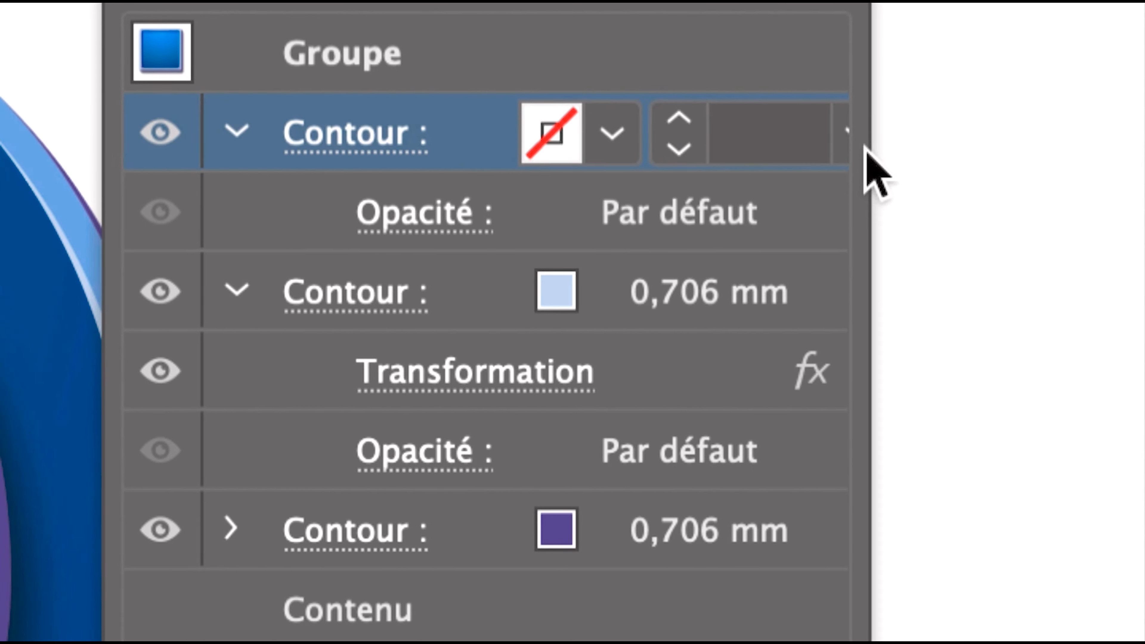
# Step: Widen the appearance attributes list, set the white stroke's weight to 0,1 mm and finally 0,4 mm, and move the list off the lettering
pyautogui.click(1001, 132)
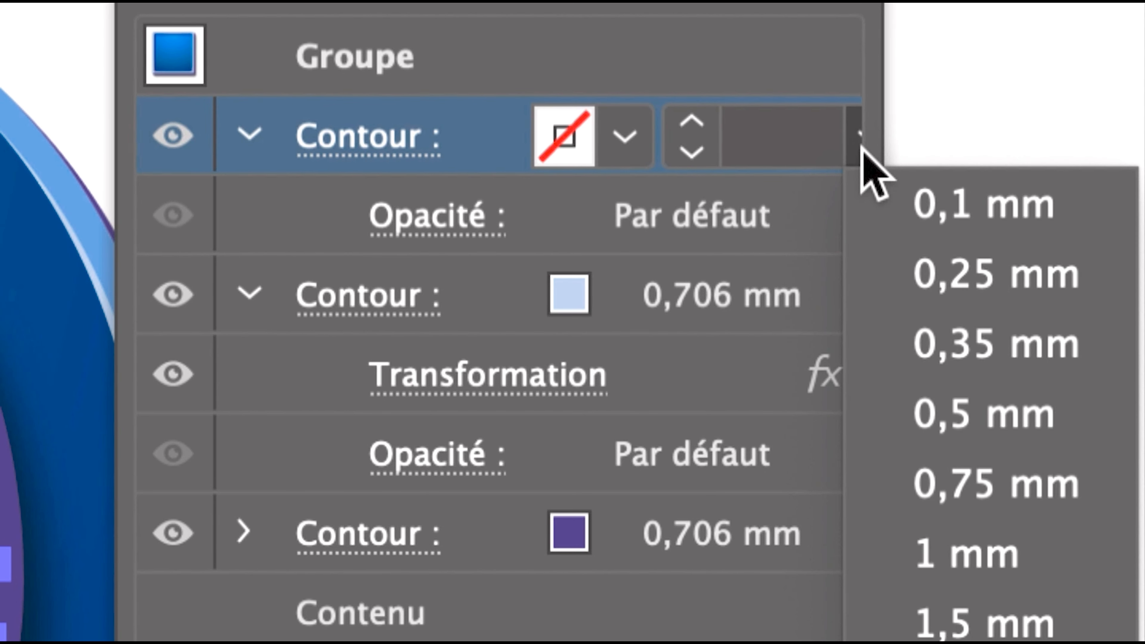
pyautogui.click(862, 151)
pyautogui.moveTo(883, 153); pyautogui.dragTo(1046, 151)
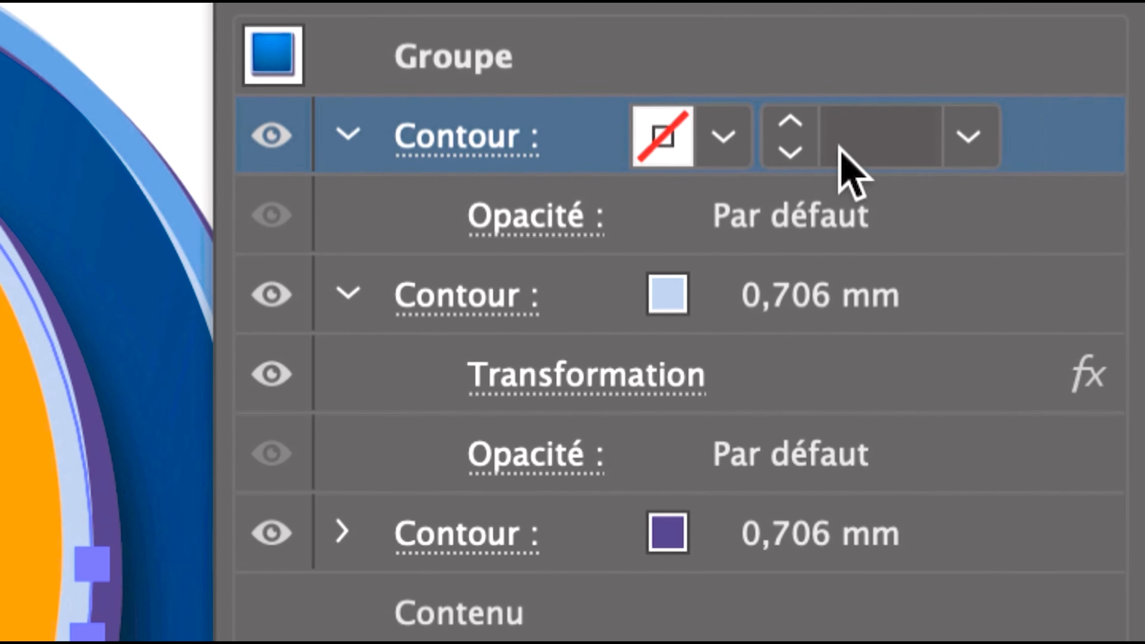
pyautogui.click(840, 145)
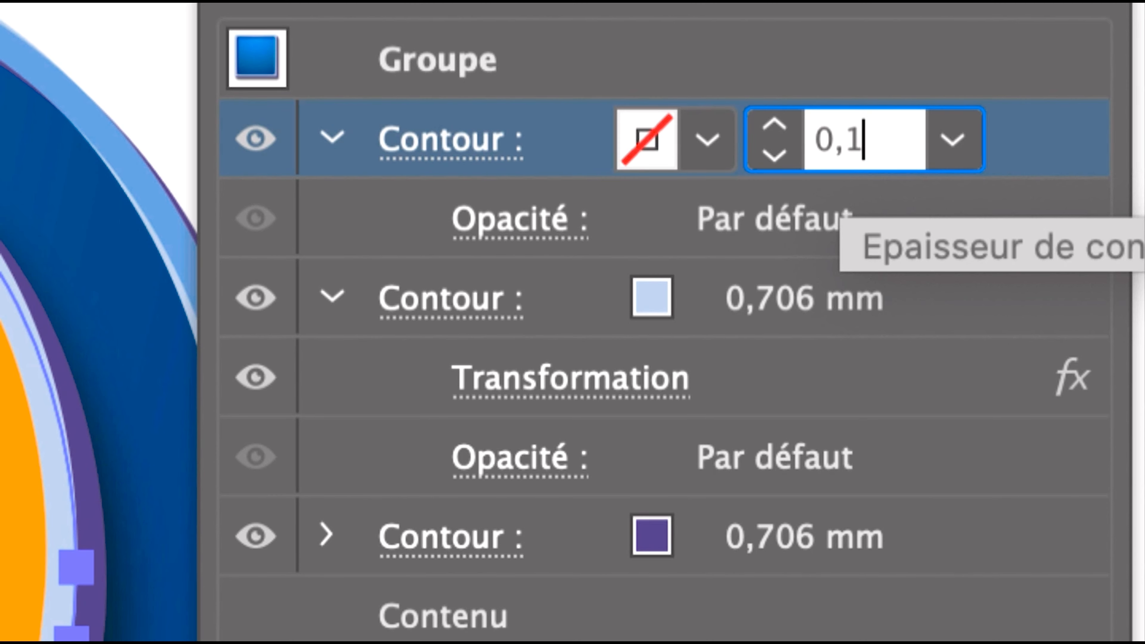
pyautogui.write('0,1')
pyautogui.press('Return')
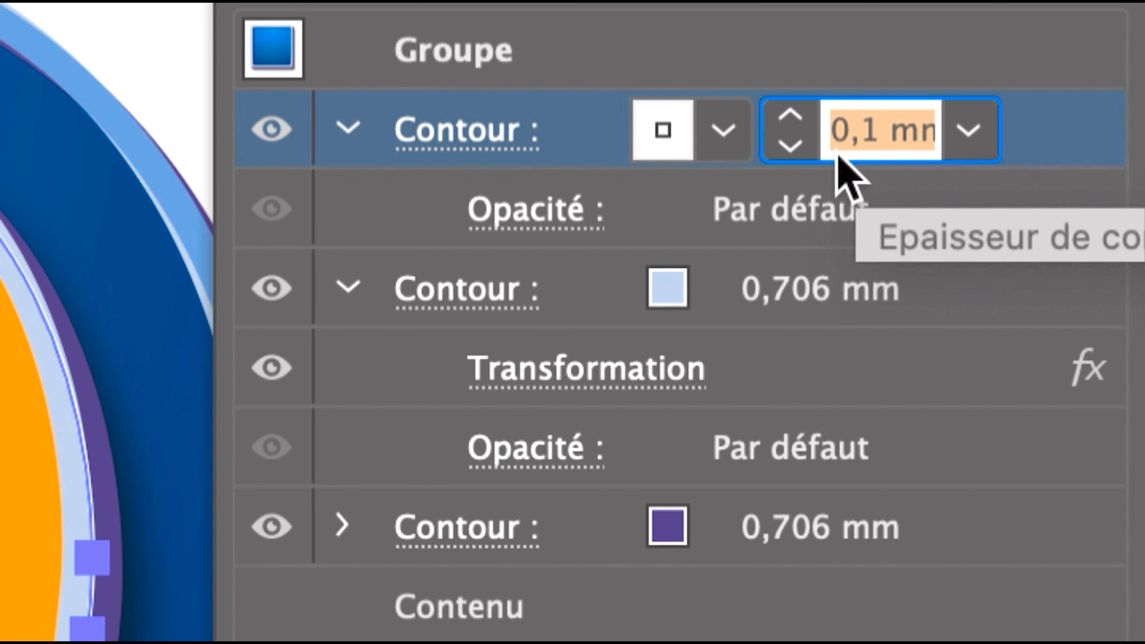
pyautogui.write('0,4')
pyautogui.press('Return')
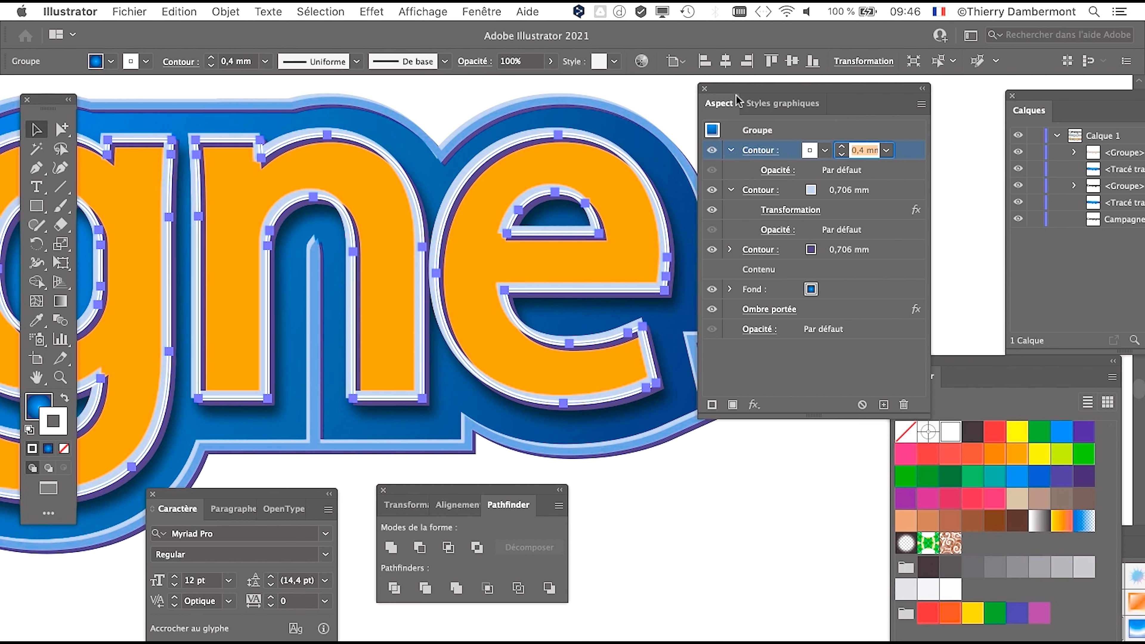
pyautogui.moveTo(737, 90); pyautogui.dragTo(800, 98)
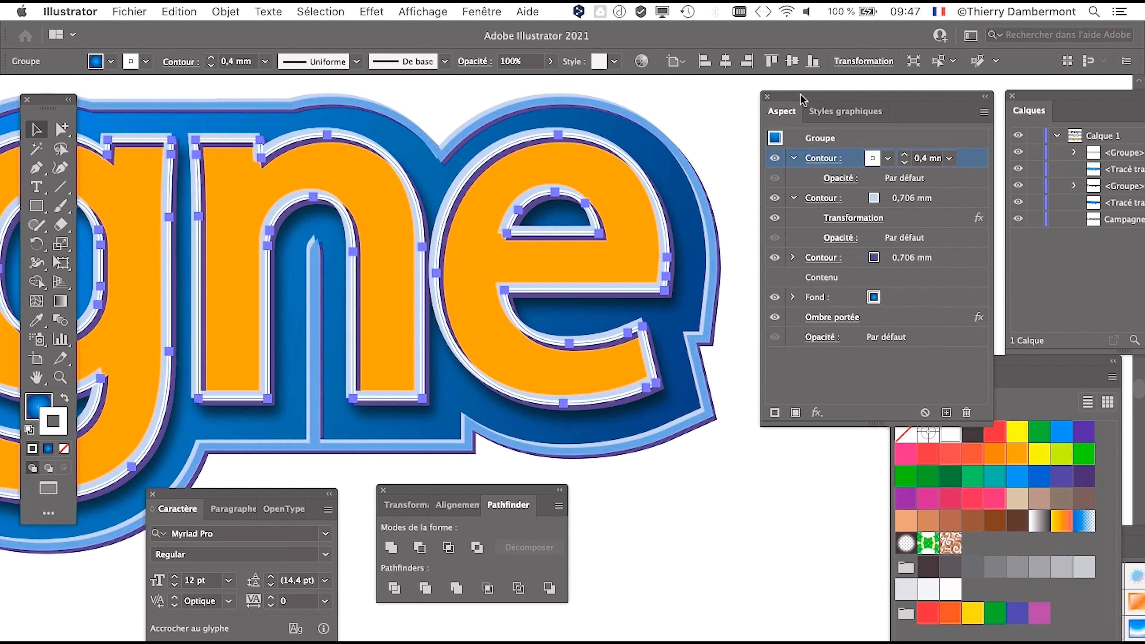
# Step: Save the document under the new name texte decalages - 06.ai, accepting the Illustrator 2020 save options
pyautogui.click(130, 11)
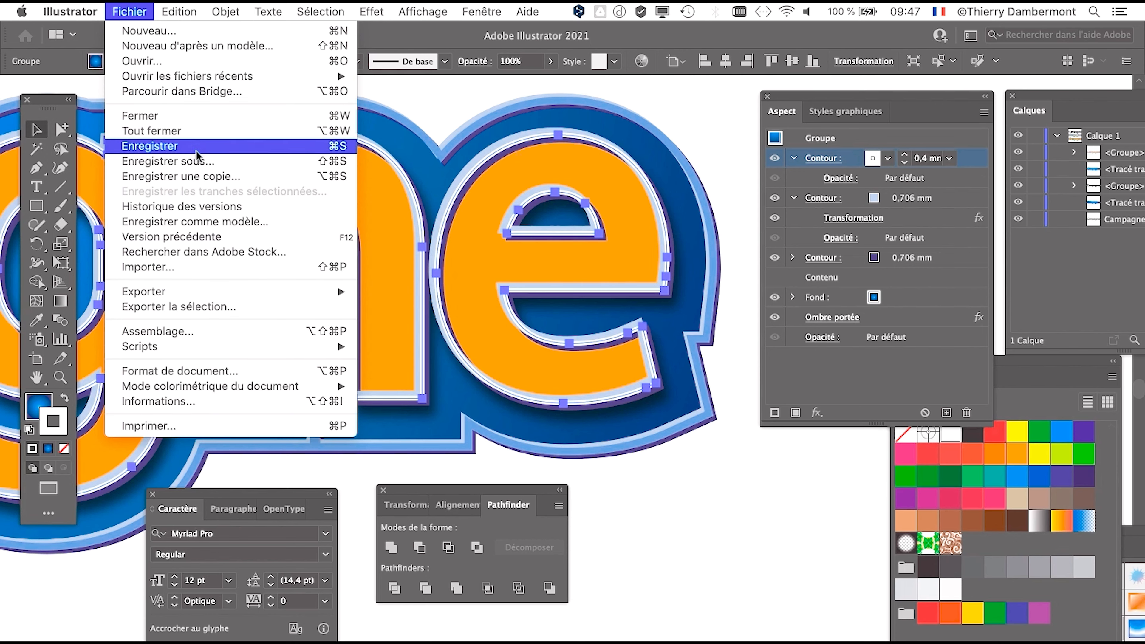
pyautogui.click(212, 162)
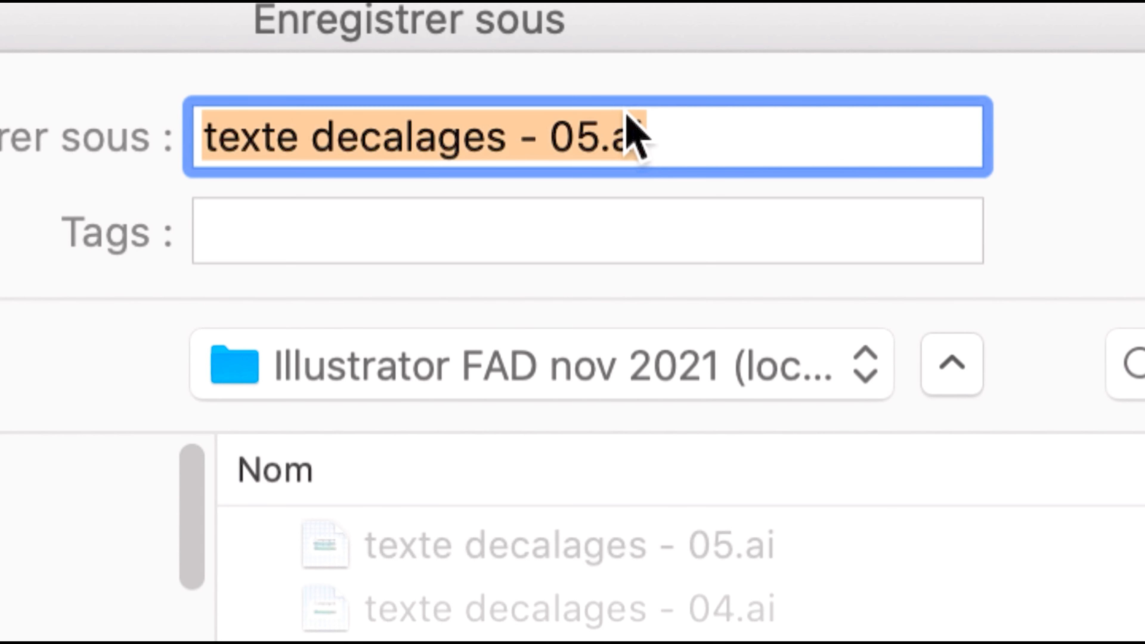
pyautogui.click(607, 135)
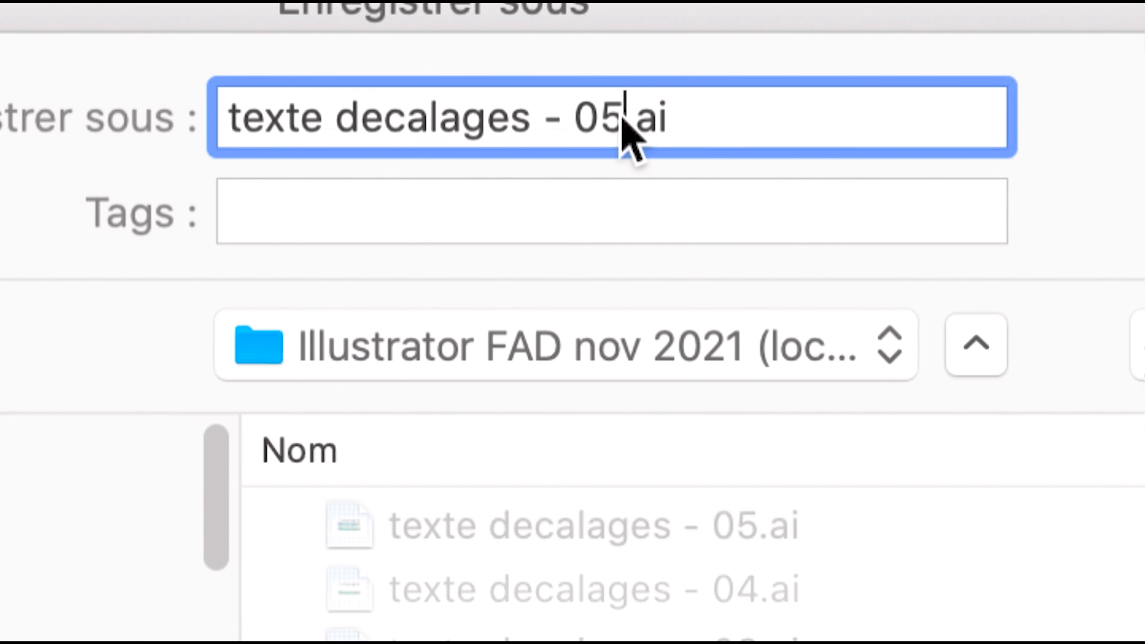
pyautogui.moveTo(608, 135); pyautogui.dragTo(580, 135)
pyautogui.write('6')
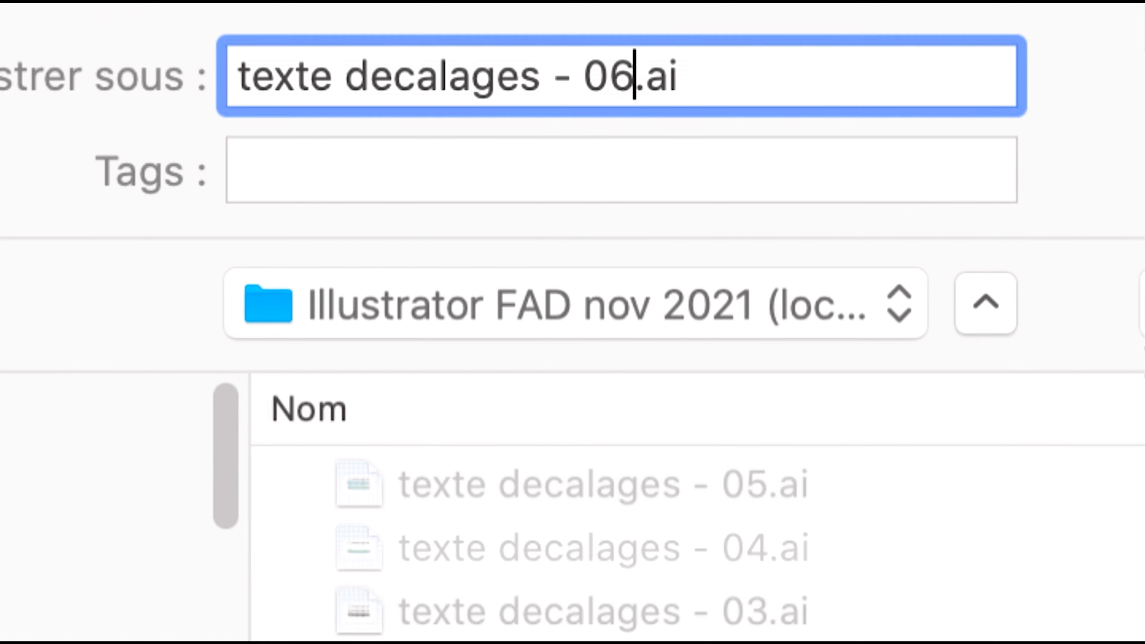
pyautogui.press('Return')
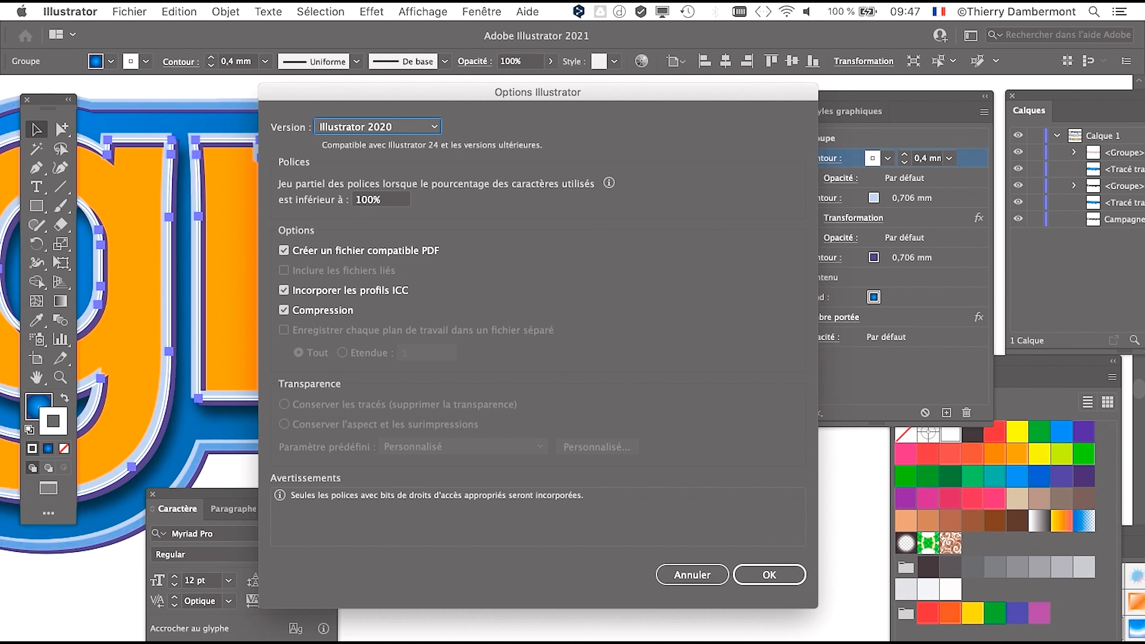
pyautogui.press('Return')
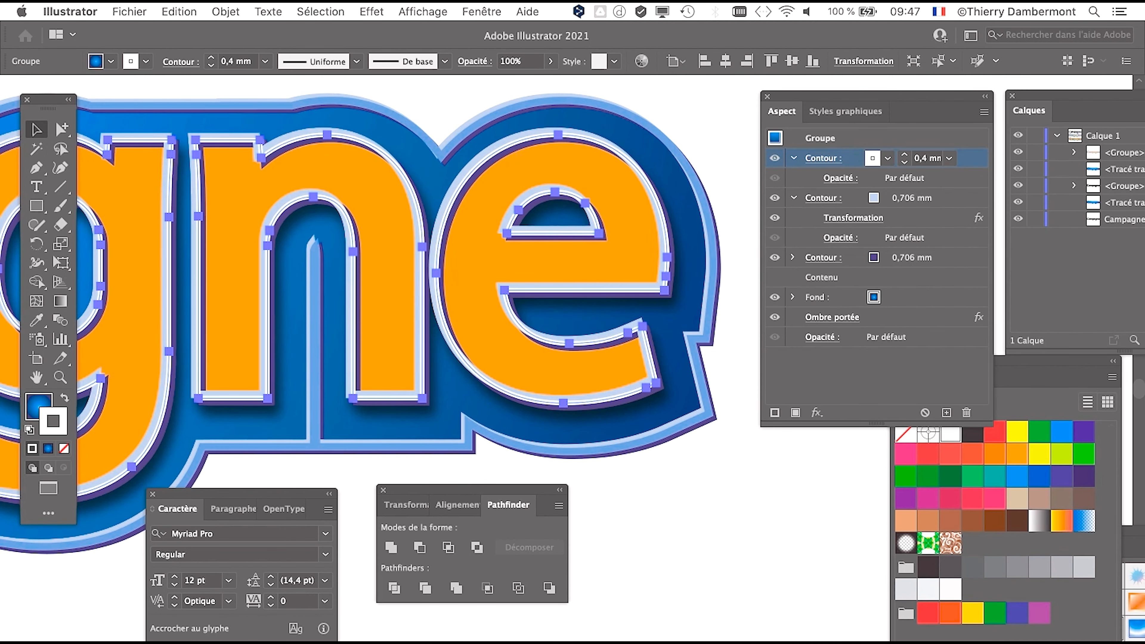
# Step: Move the tool palette over the letter g and switch the active colour to the group's fill and back to its stroke
pyautogui.click(887, 380)
pyautogui.scroll(-1, 612, 358)
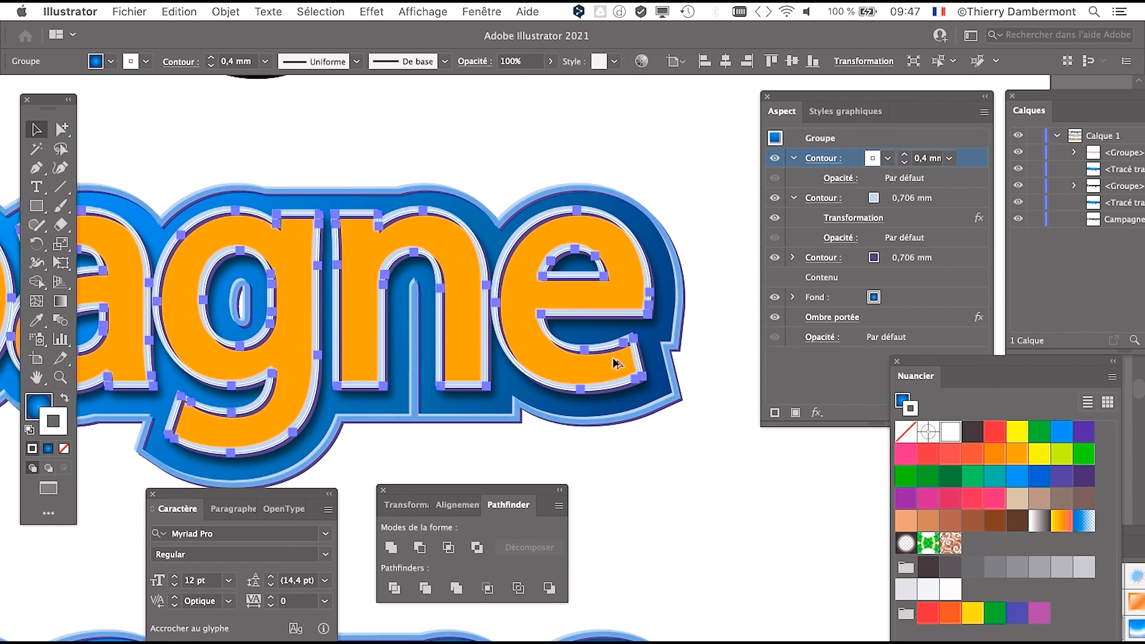
pyautogui.scroll(1, 609, 285)
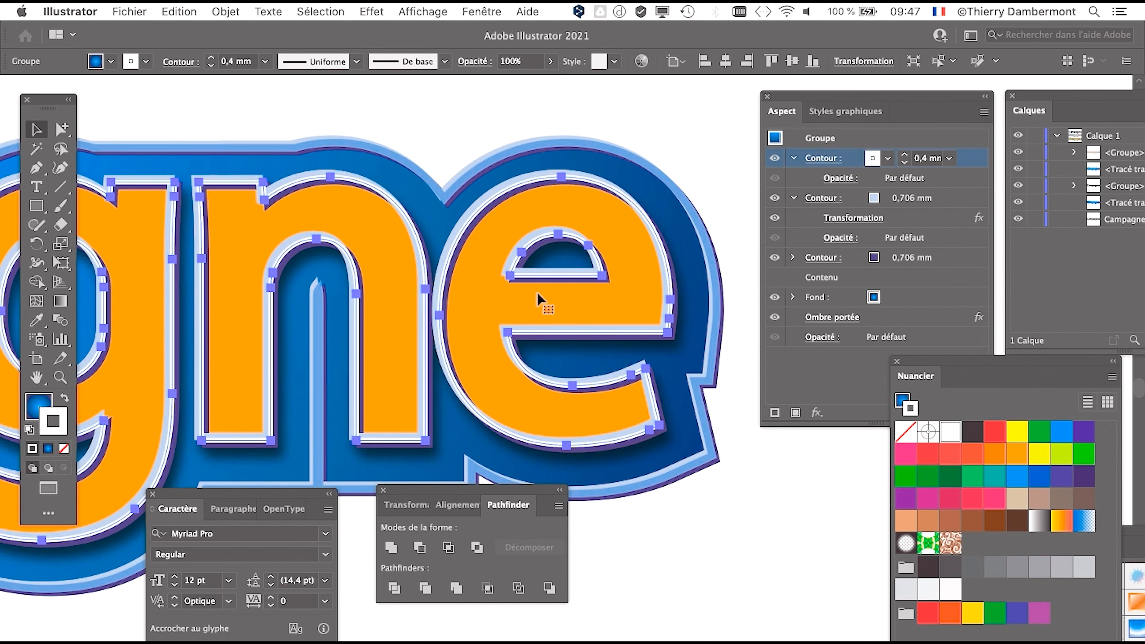
pyautogui.moveTo(537, 293); pyautogui.dragTo(429, 261)
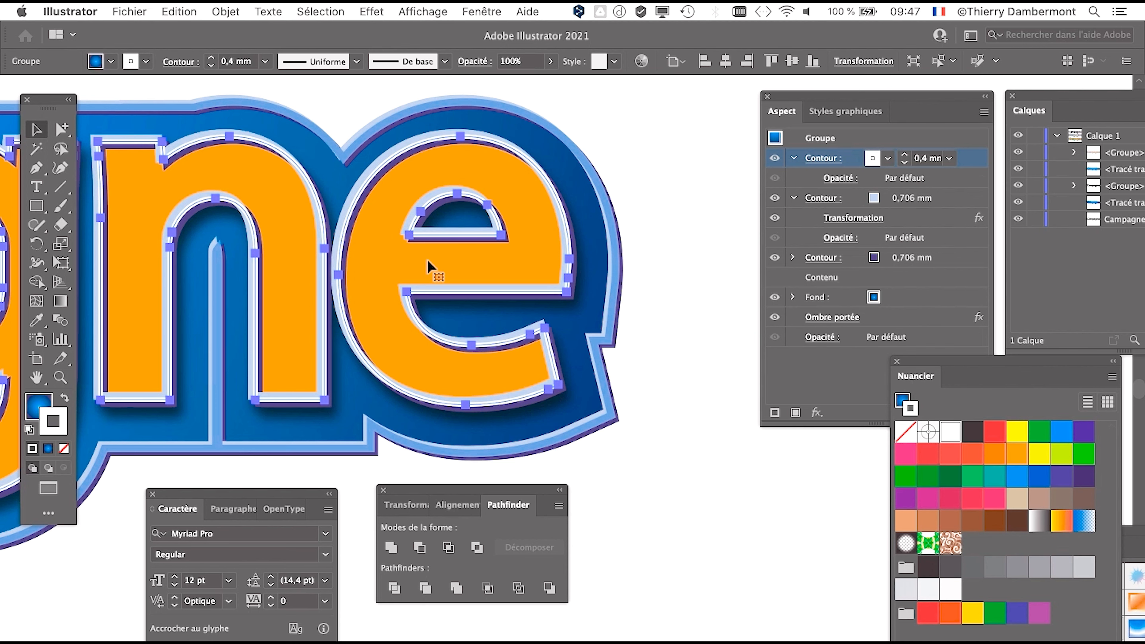
pyautogui.hscroll(-5, 83, 116)
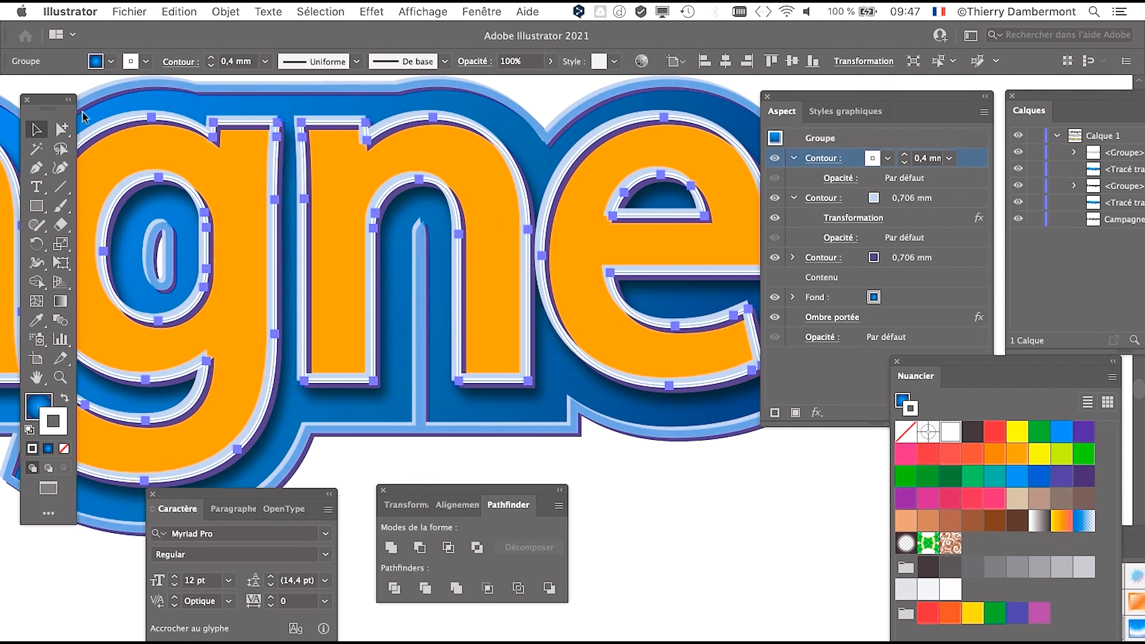
pyautogui.moveTo(49, 99); pyautogui.dragTo(124, 80)
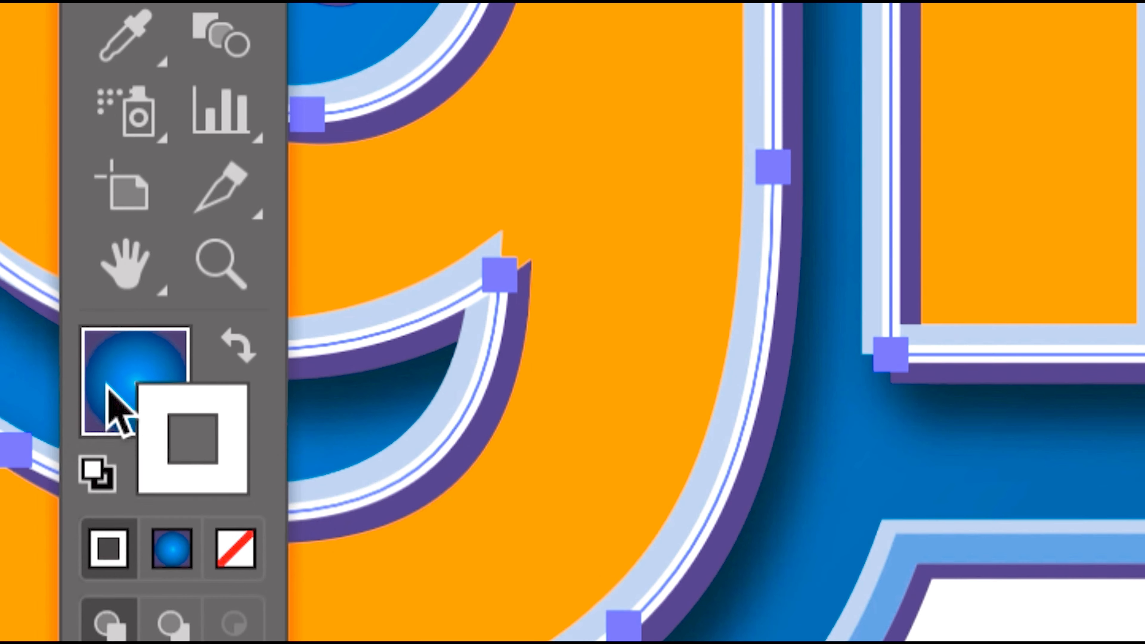
pyautogui.click(113, 397)
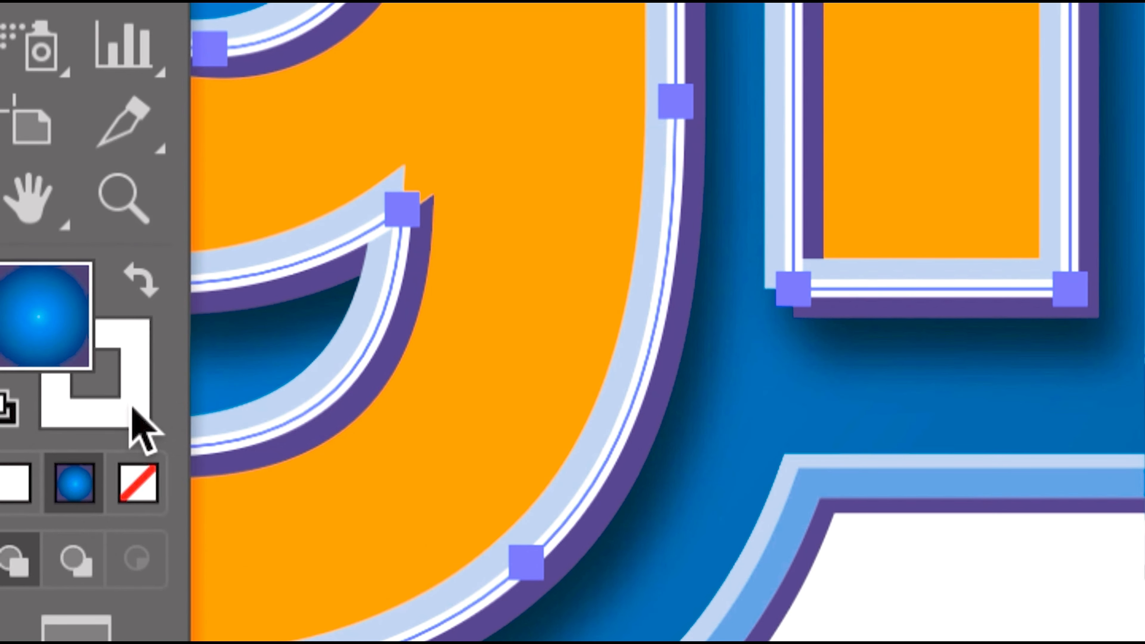
pyautogui.click(135, 411)
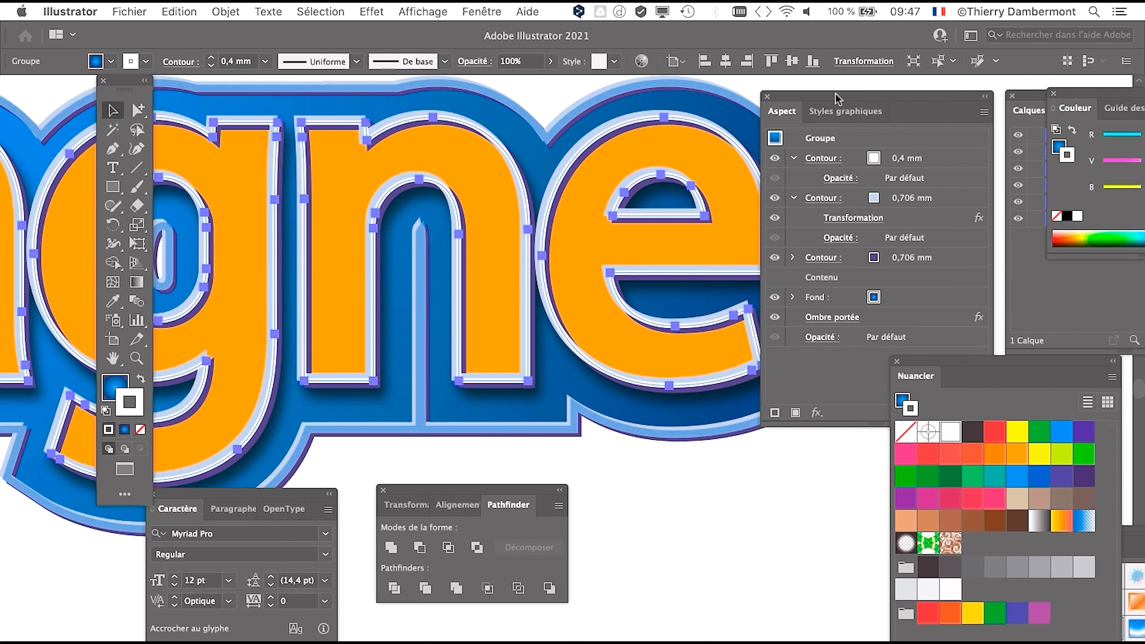
# Step: Bring the appearance list over the lettering, select the group's strokes and fill one by one, and move the list away
pyautogui.moveTo(834, 98); pyautogui.dragTo(549, 129)
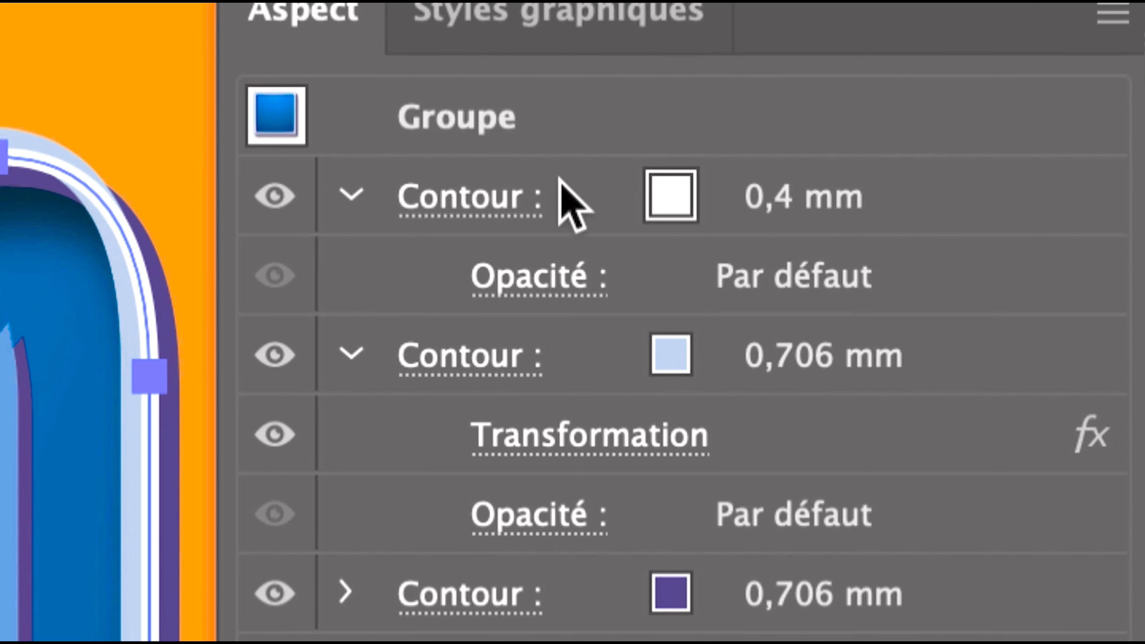
pyautogui.click(569, 189)
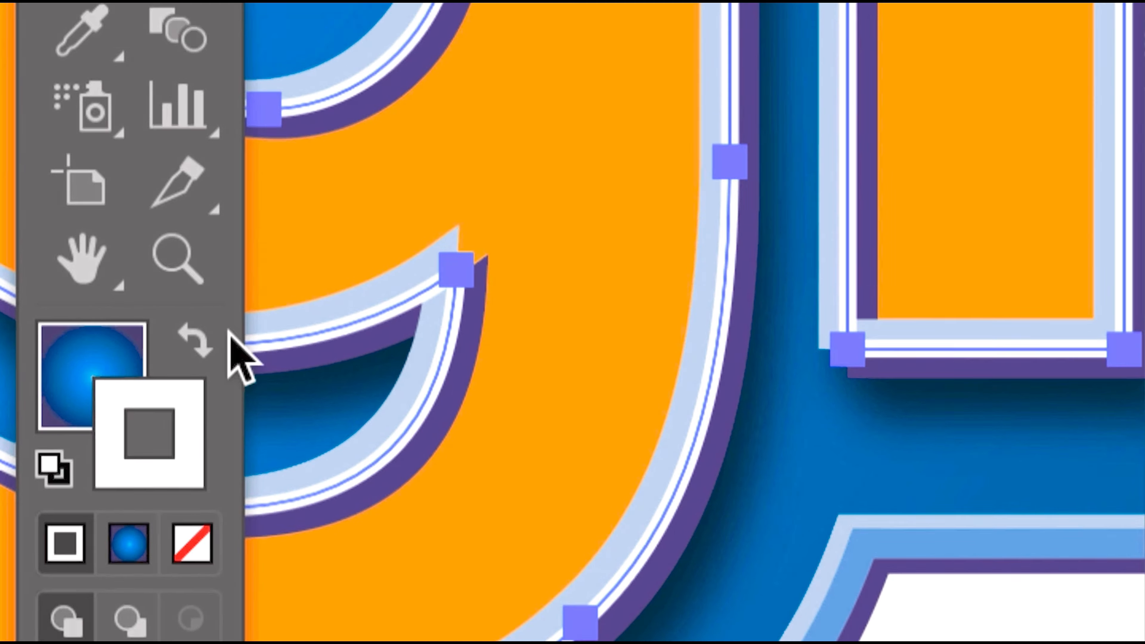
pyautogui.click(570, 216)
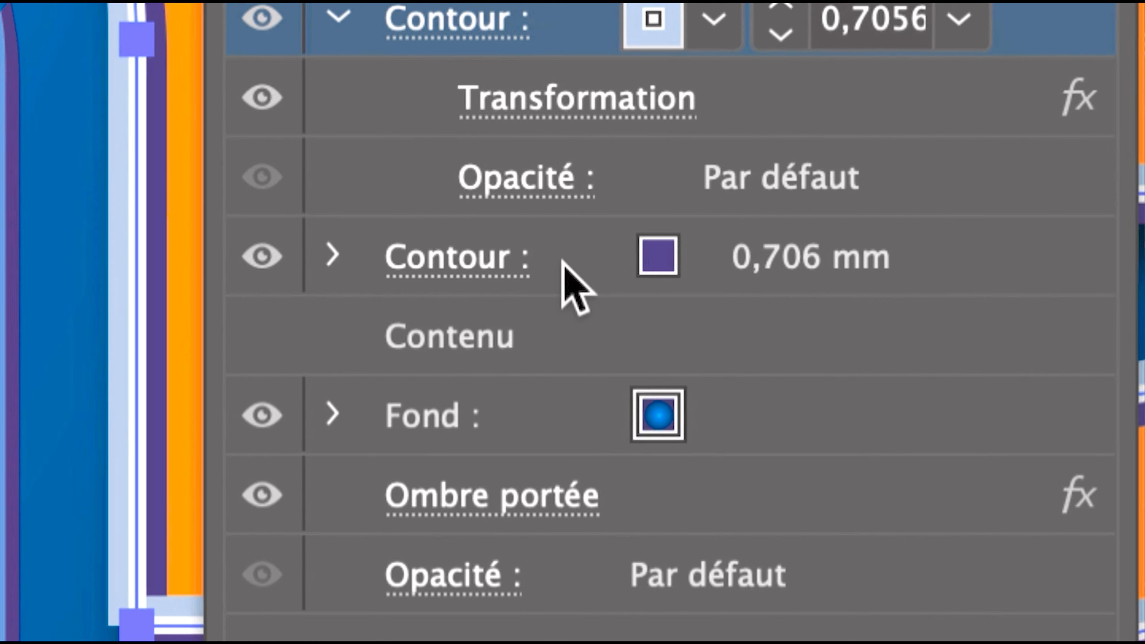
pyautogui.click(569, 264)
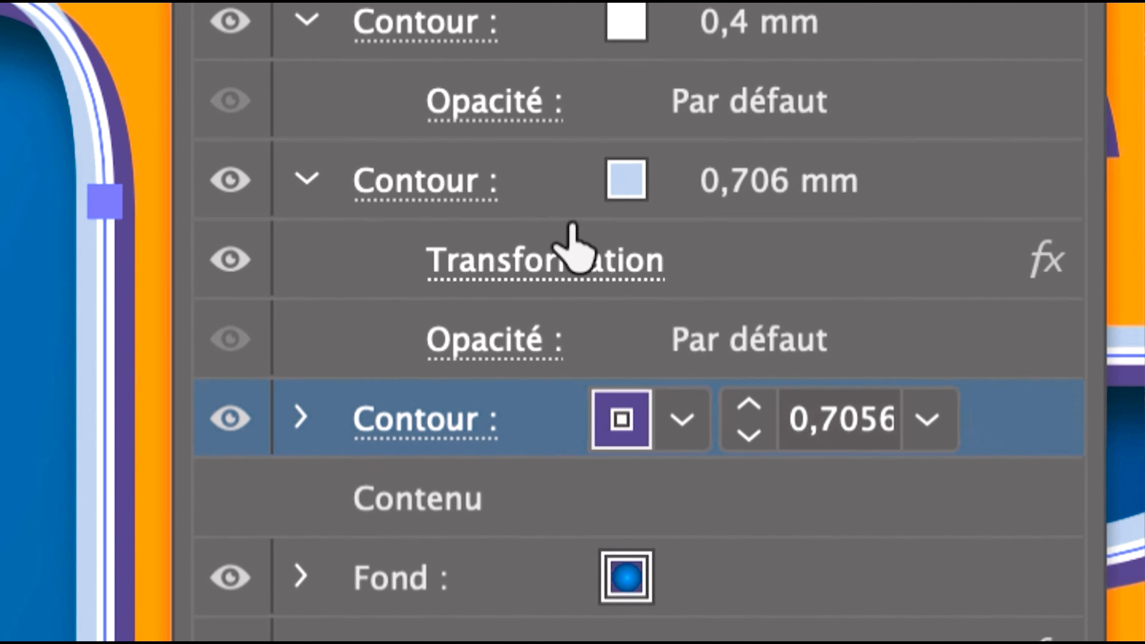
pyautogui.click(567, 217)
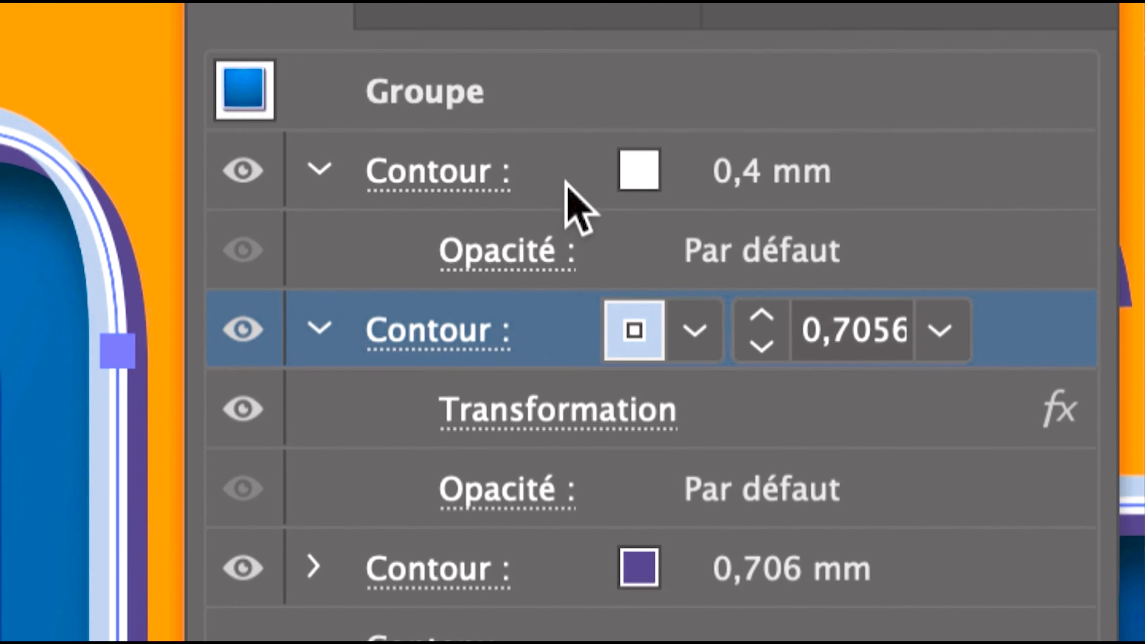
pyautogui.click(563, 187)
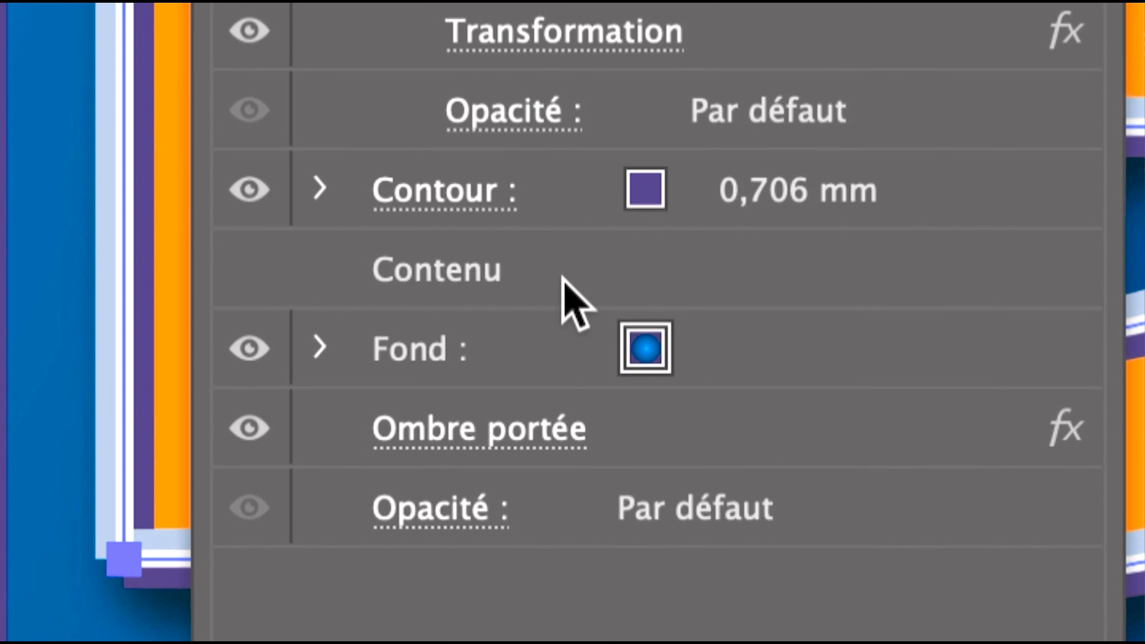
pyautogui.click(562, 290)
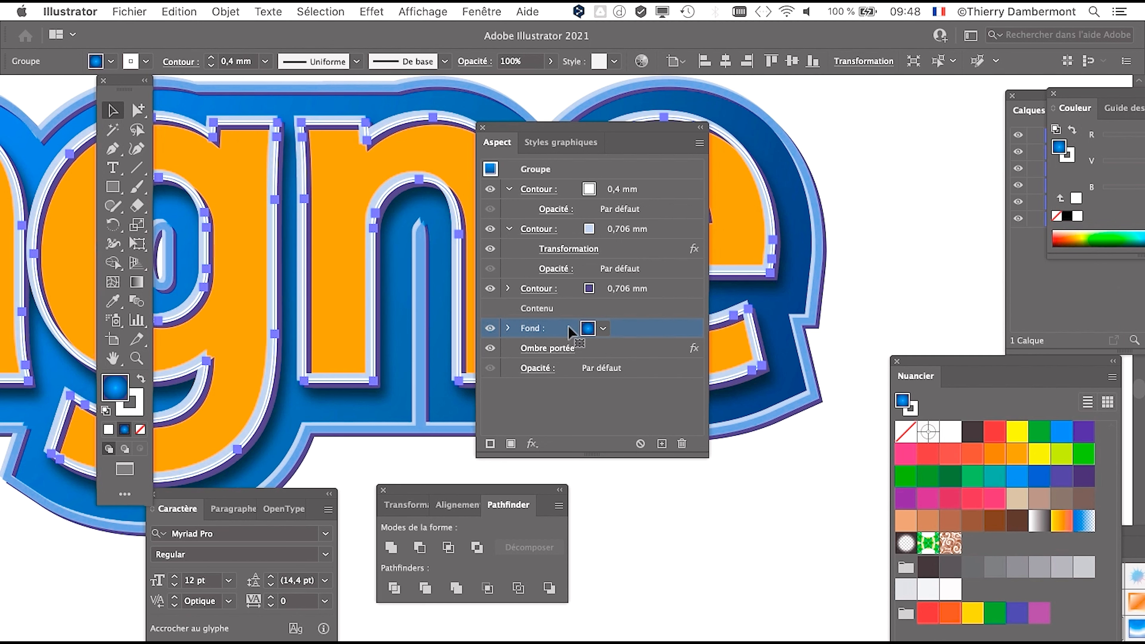
pyautogui.moveTo(517, 128); pyautogui.dragTo(449, 628)
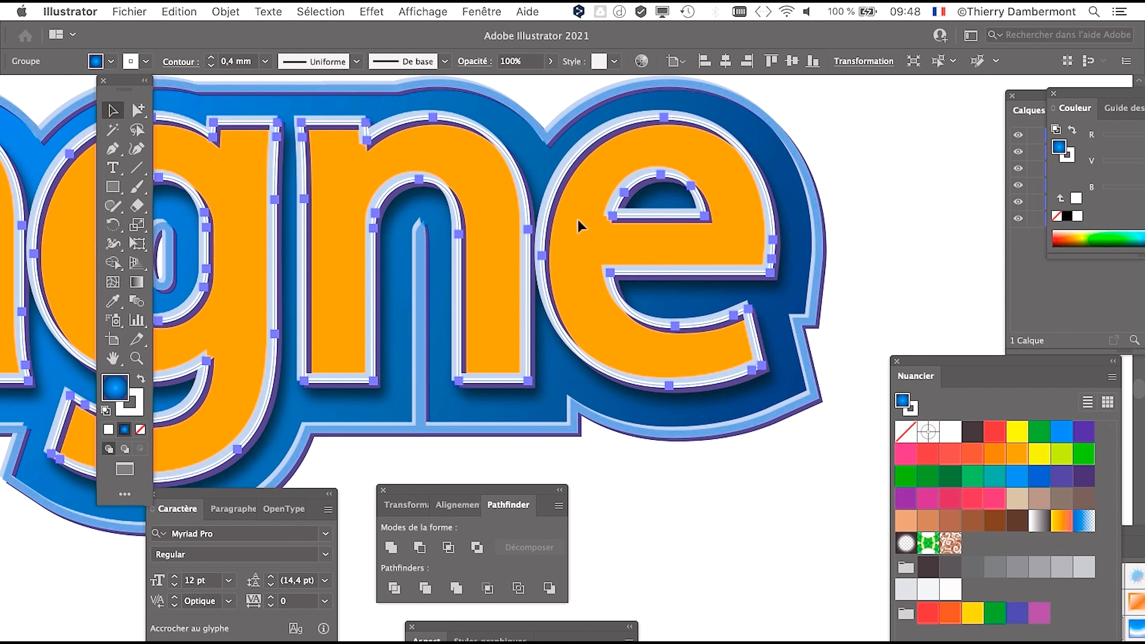
# Step: Display the layers list, bring it over the lettering and expand the topmost group of Calque 1
pyautogui.click(495, 9)
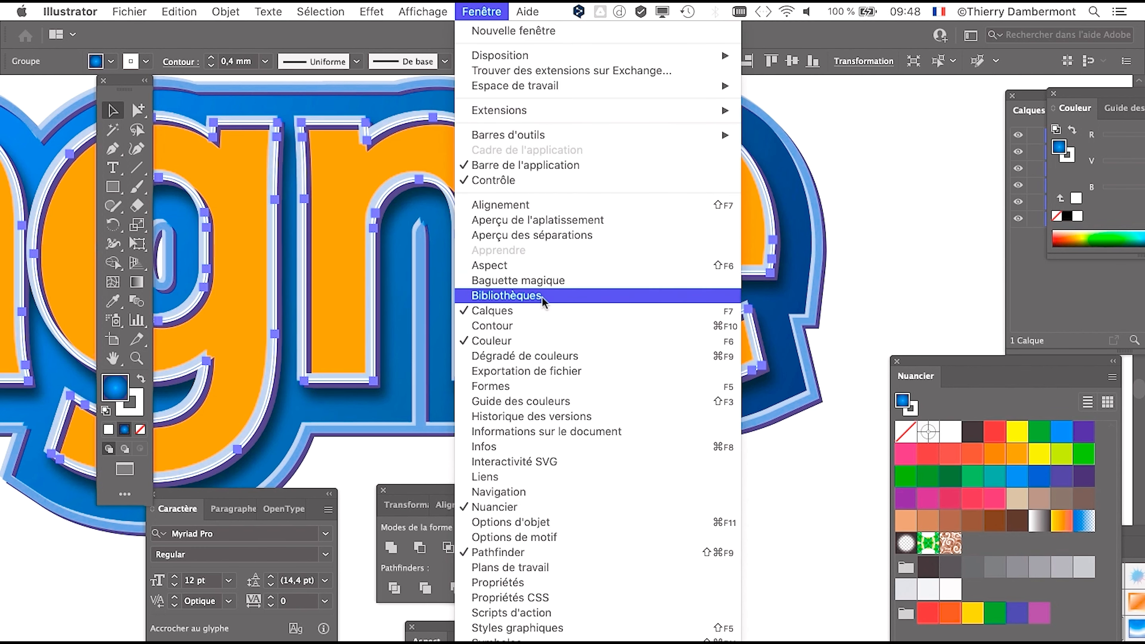
pyautogui.click(544, 311)
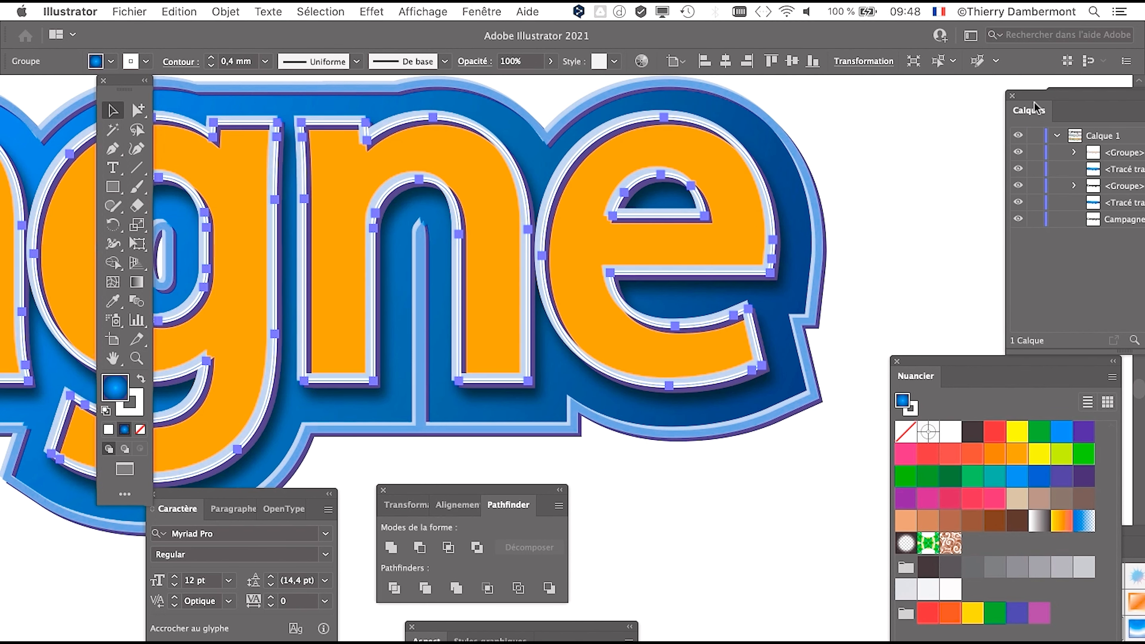
pyautogui.moveTo(1035, 108); pyautogui.dragTo(504, 115)
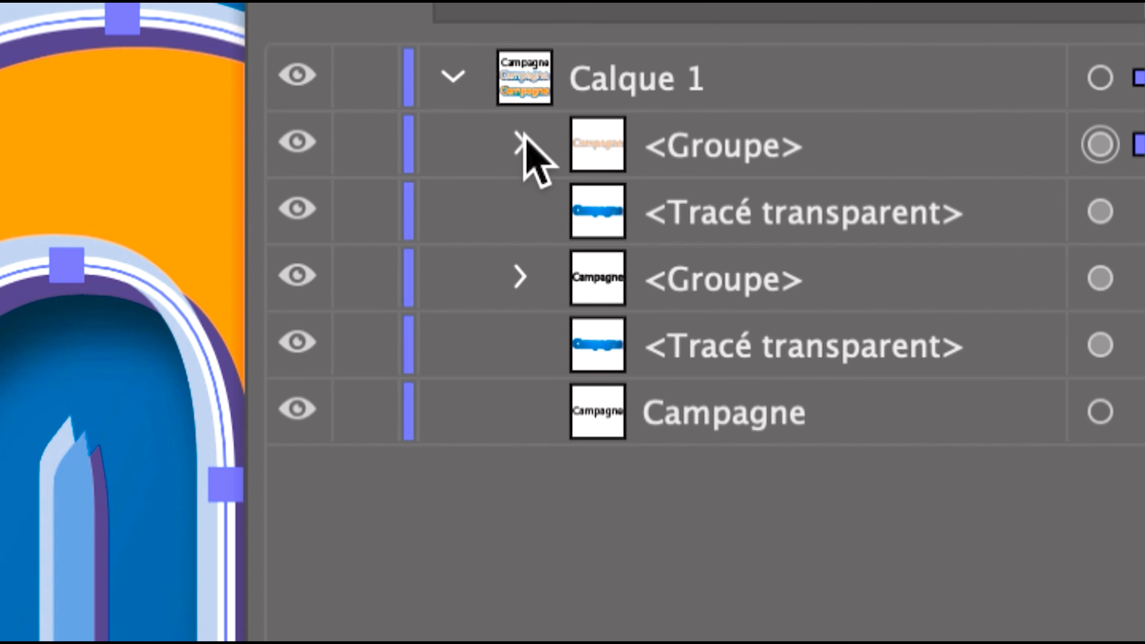
pyautogui.click(523, 141)
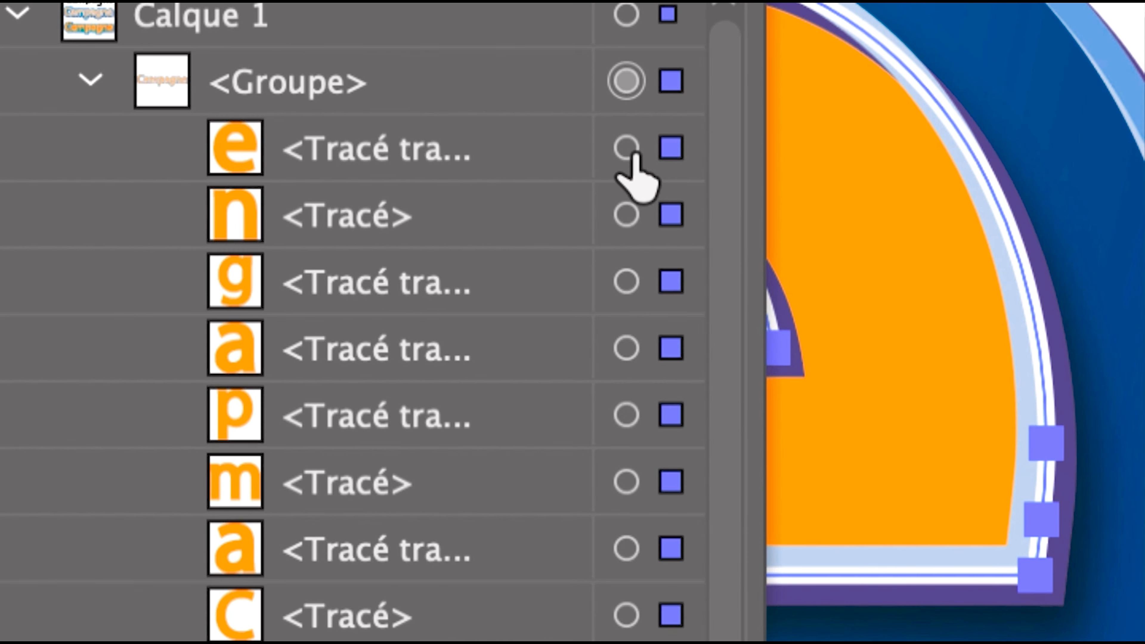
# Step: Target the letter e's path within the group, remove its fill, and keep the layers list clear of that letter
pyautogui.click(772, 142)
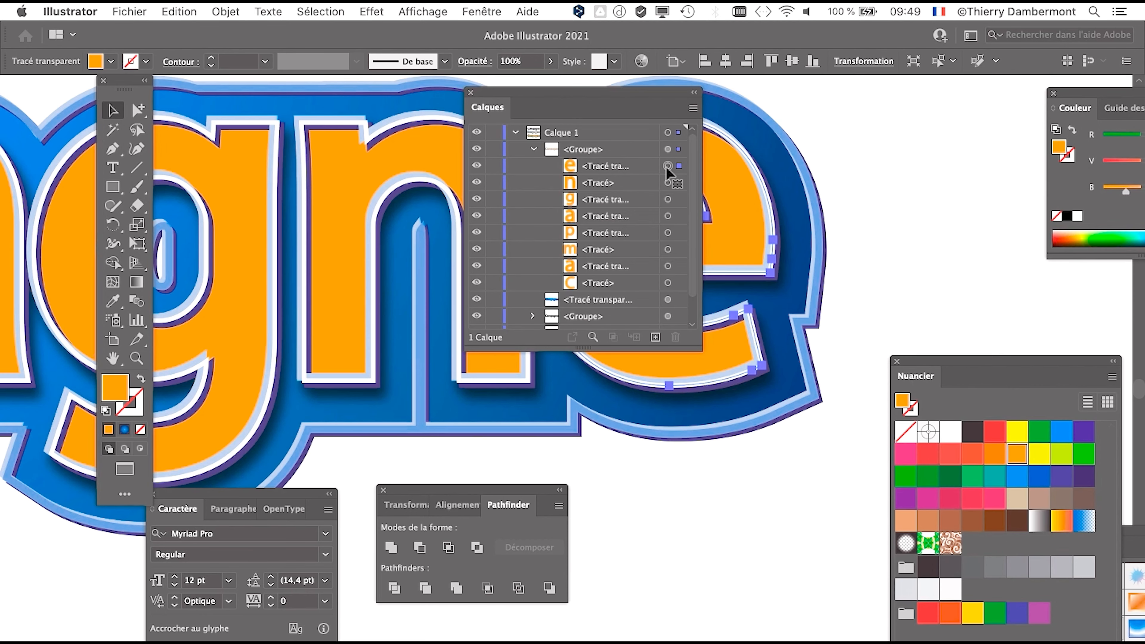
pyautogui.moveTo(625, 104); pyautogui.dragTo(358, 95)
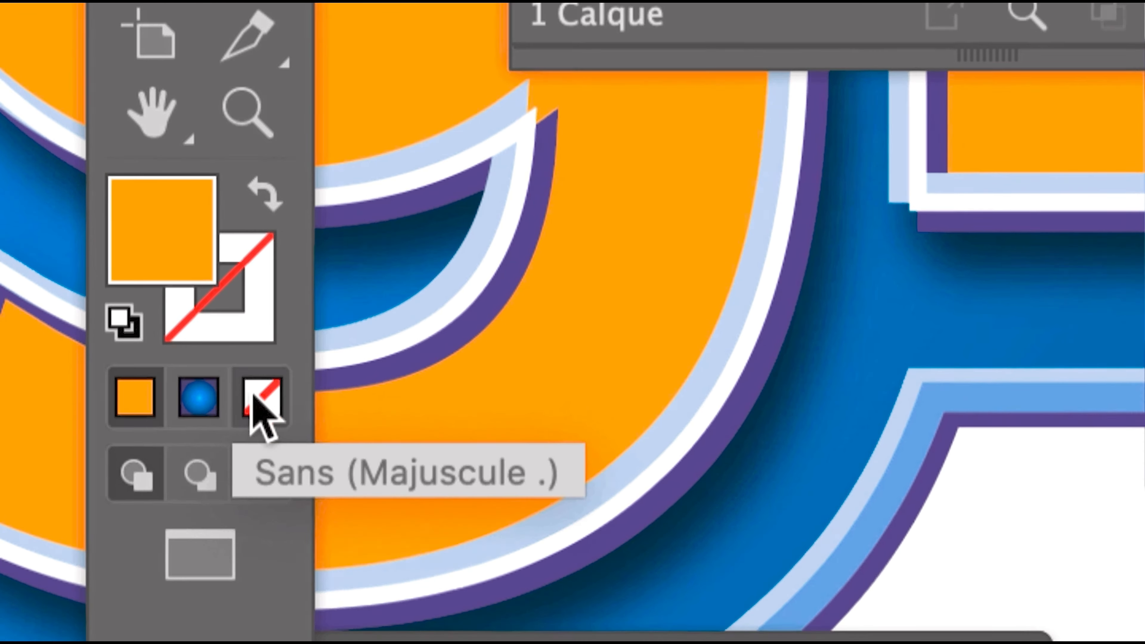
pyautogui.click(363, 569)
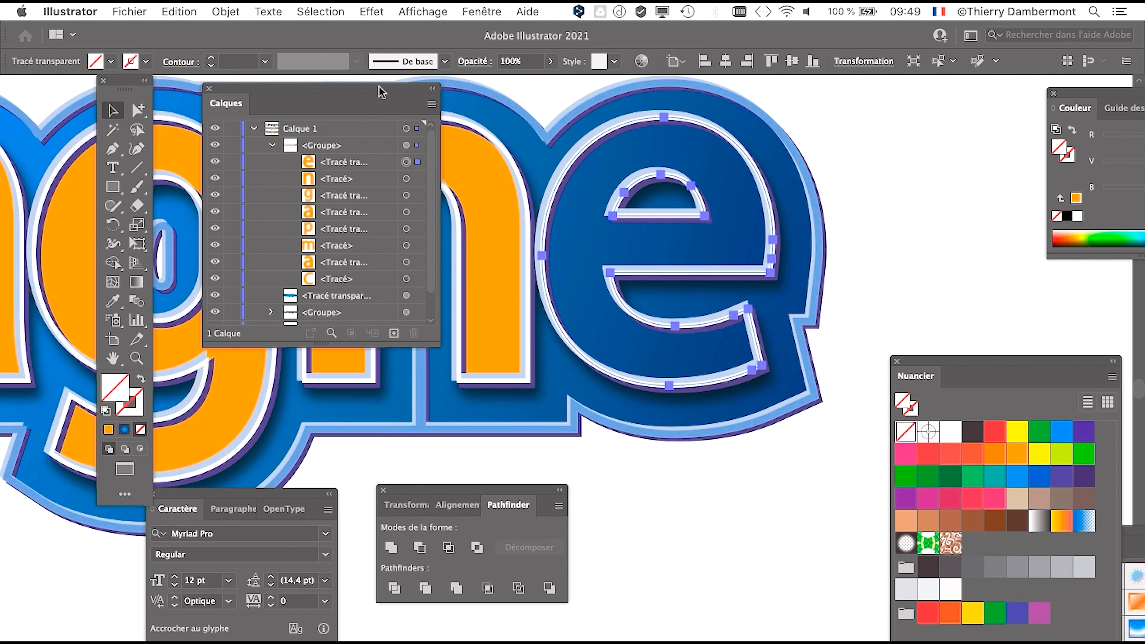
pyautogui.moveTo(379, 86); pyautogui.dragTo(409, 93)
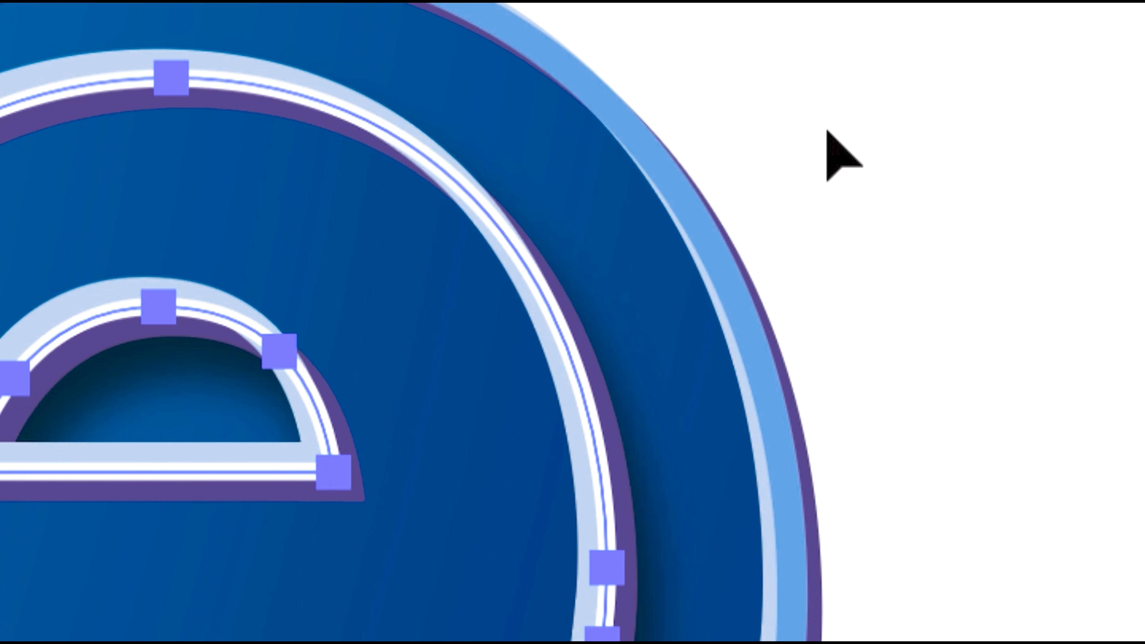
# Step: Clear the selection, target the lettering group and the letter e's path in turn, and return the target to the group
pyautogui.click(827, 132)
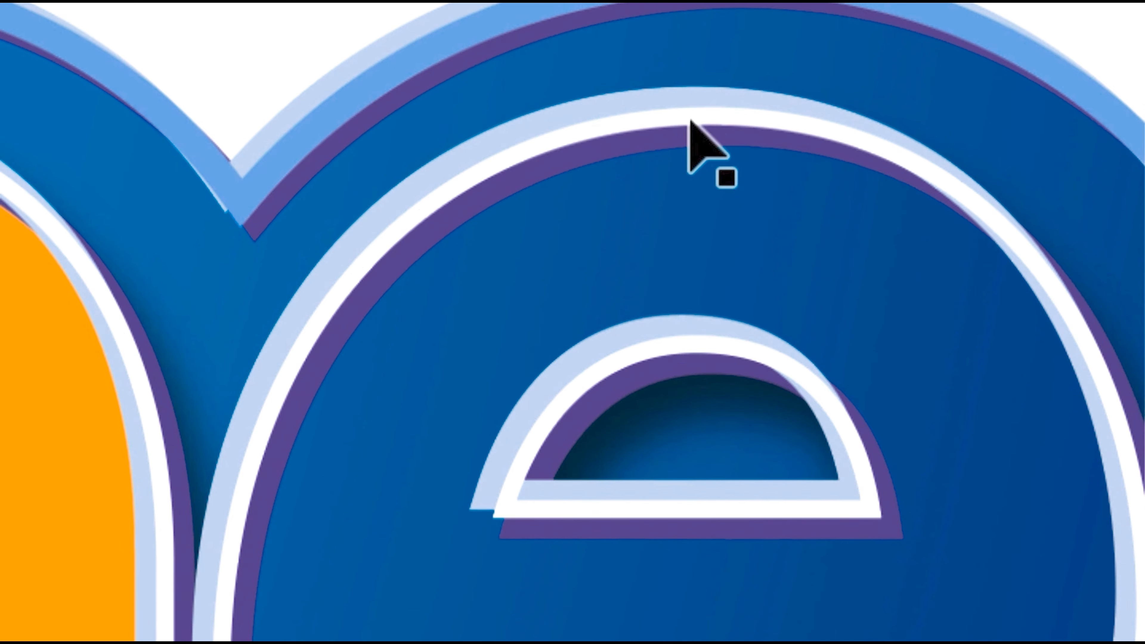
pyautogui.click(689, 120)
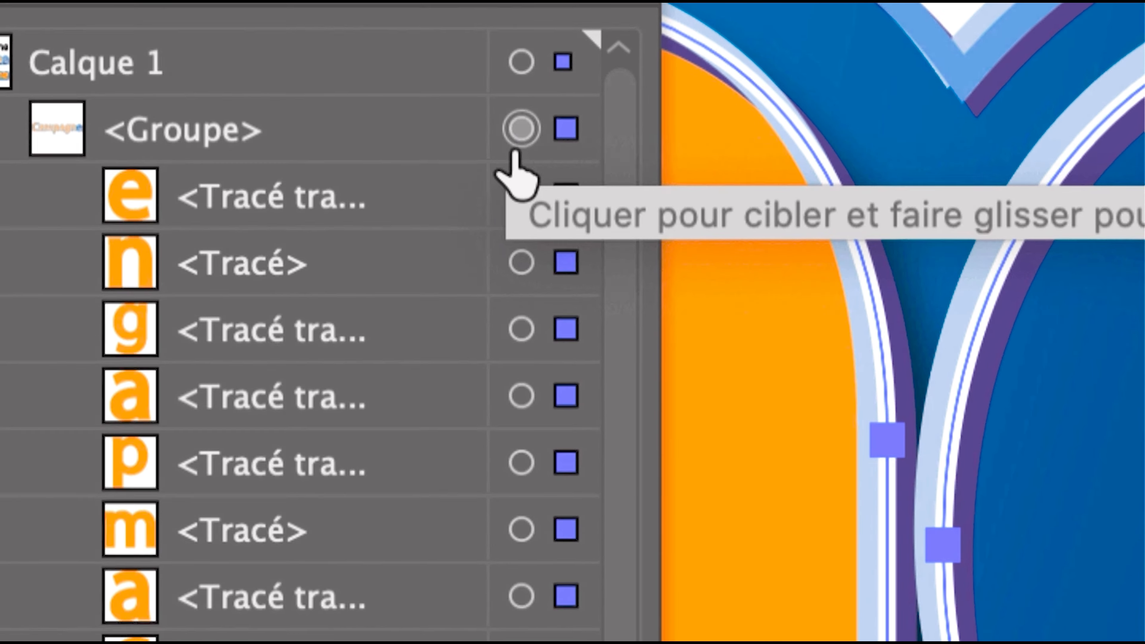
pyautogui.click(521, 196)
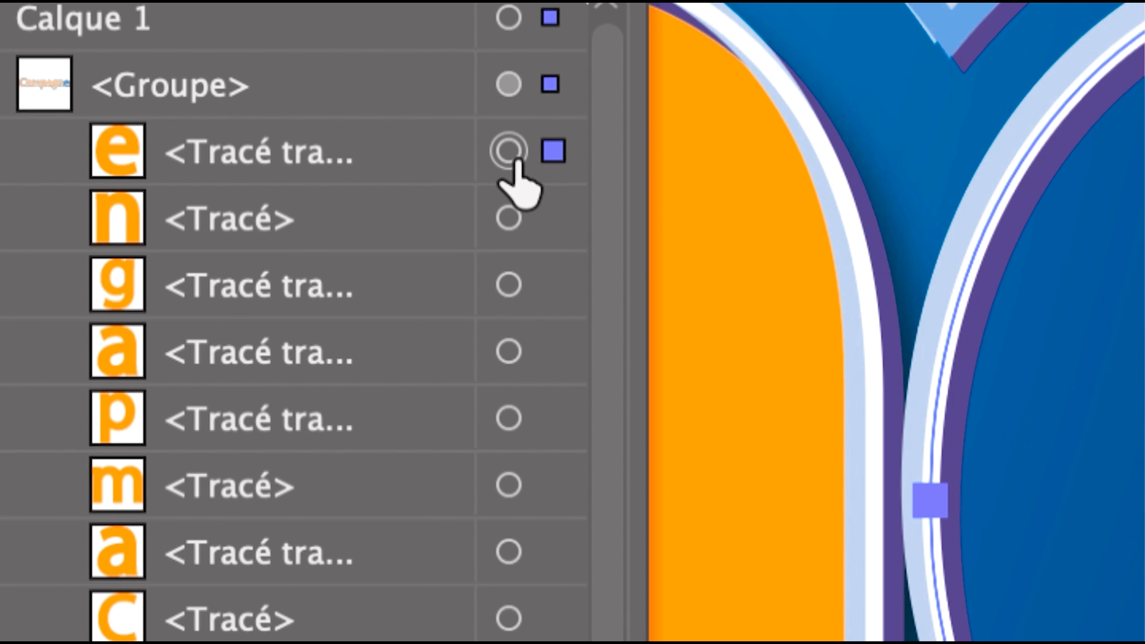
pyautogui.click(509, 86)
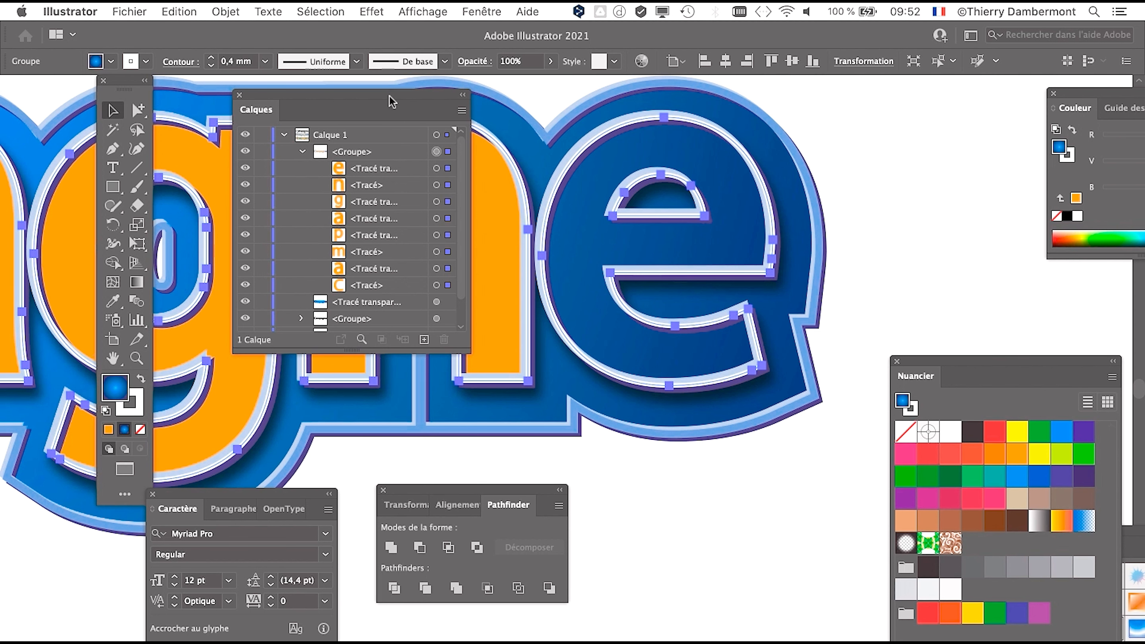
# Step: Move the layers list below the lettering and bring the appearance attributes over the letter e
pyautogui.moveTo(386, 114); pyautogui.dragTo(768, 538)
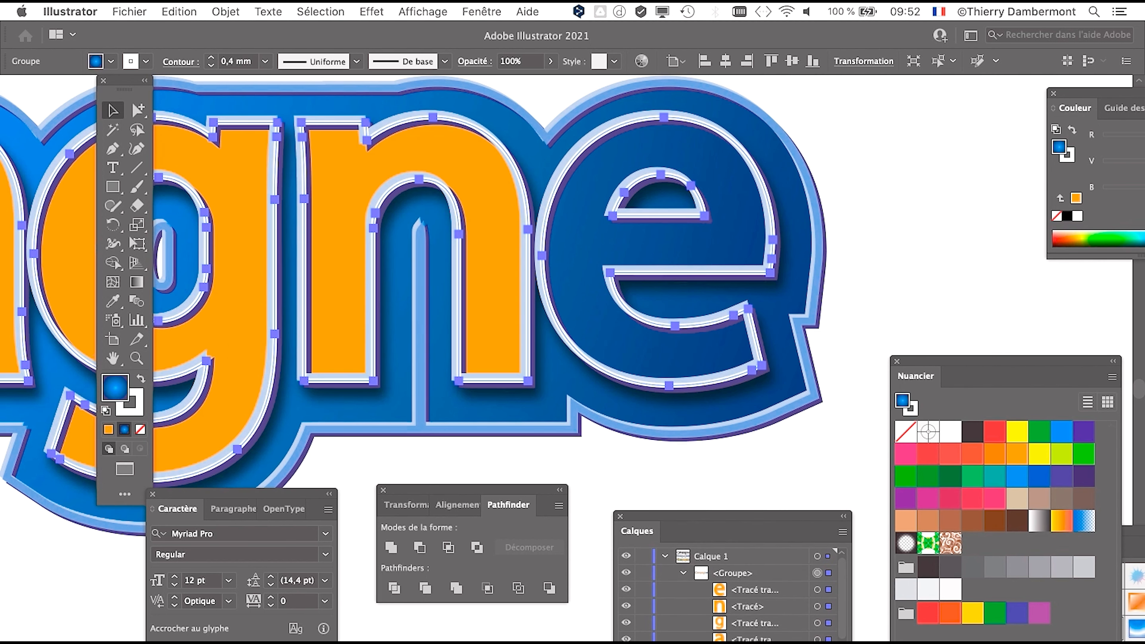
pyautogui.hotkey('shift', 'F6')
pyautogui.moveTo(659, 248); pyautogui.dragTo(687, 116)
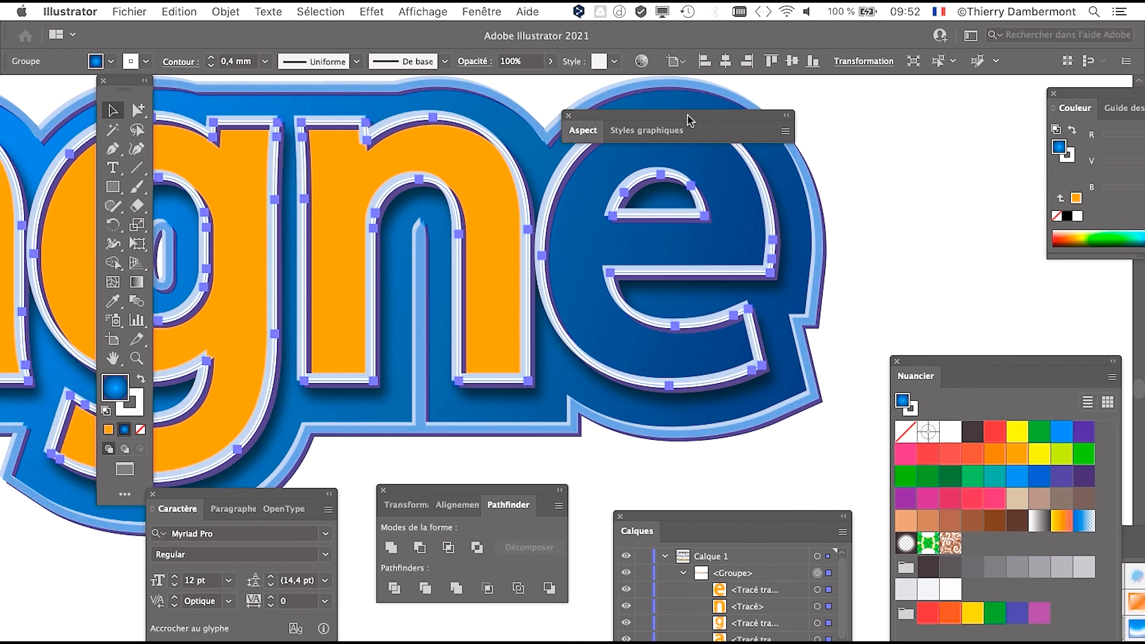
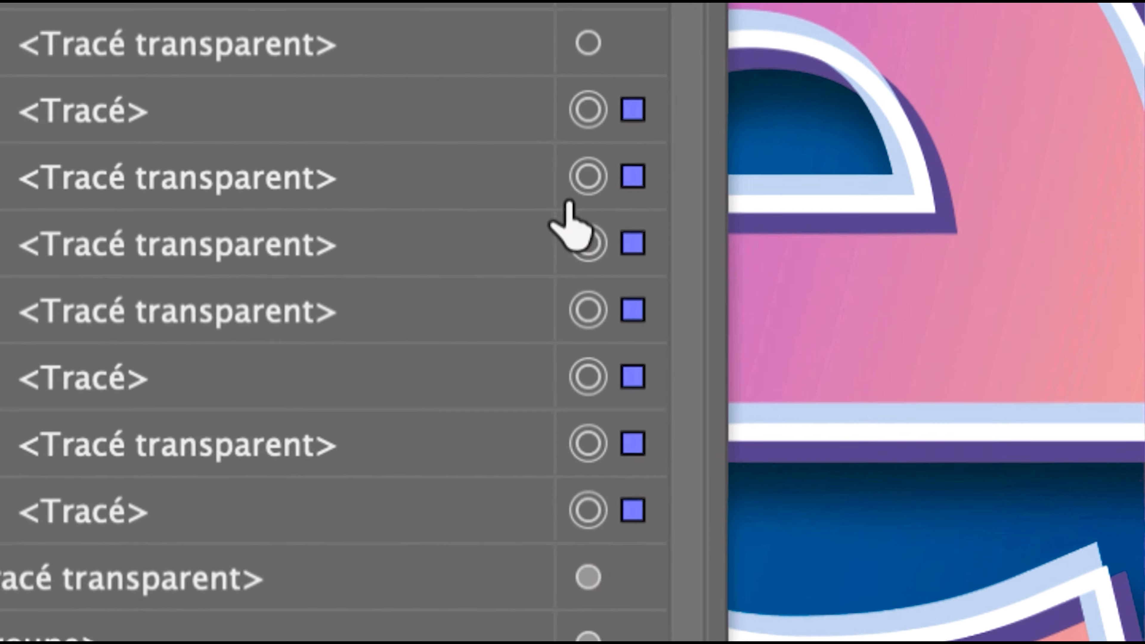
# Step: Target the paths of all the group's letters except e and remove their orange fill
pyautogui.keyDown('shift'); pyautogui.click(572, 217); pyautogui.keyUp('shift')
pyautogui.keyDown('shift'); pyautogui.click(573, 220); pyautogui.keyUp('shift')
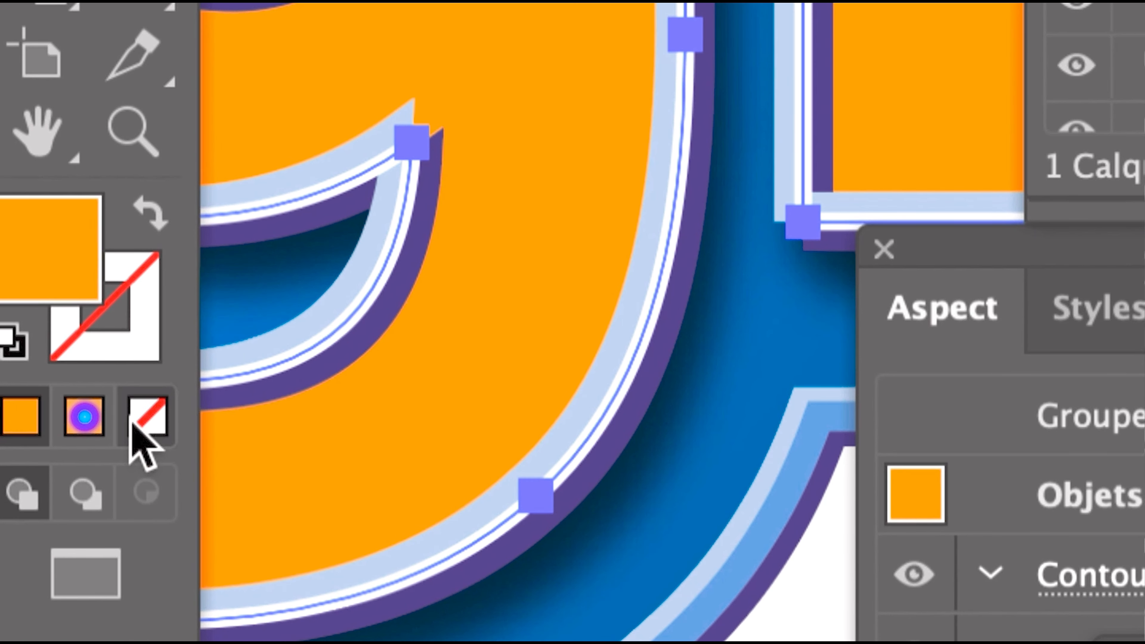
pyautogui.click(189, 534)
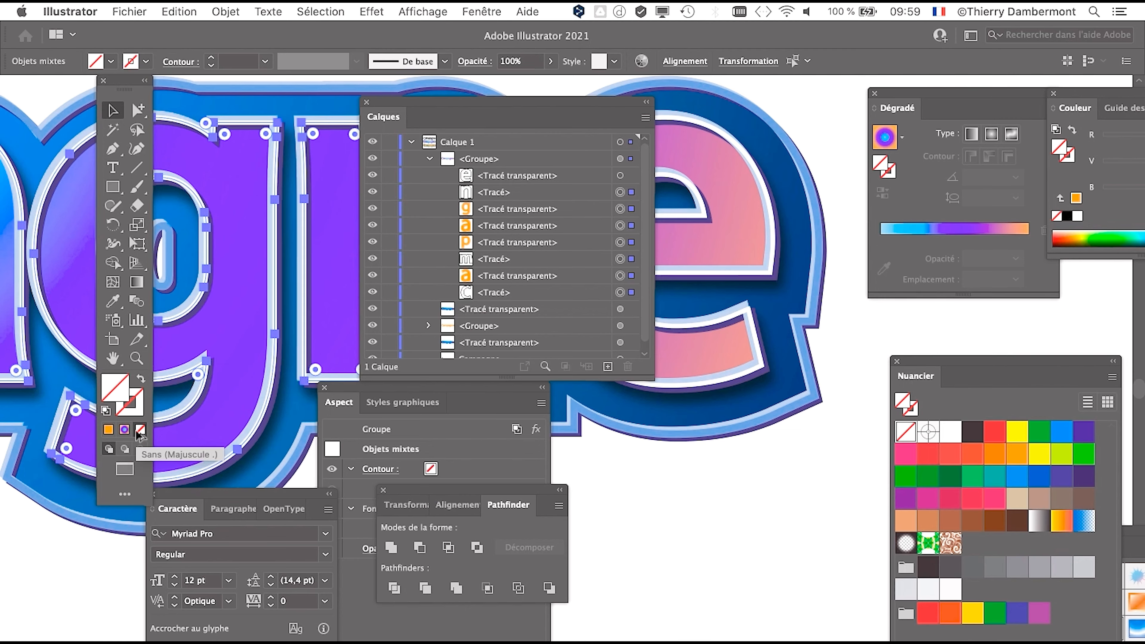
# Step: Move the layers list and tool palette off the upper Campagne lettering and clear the selection
pyautogui.moveTo(409, 112); pyautogui.dragTo(713, 329)
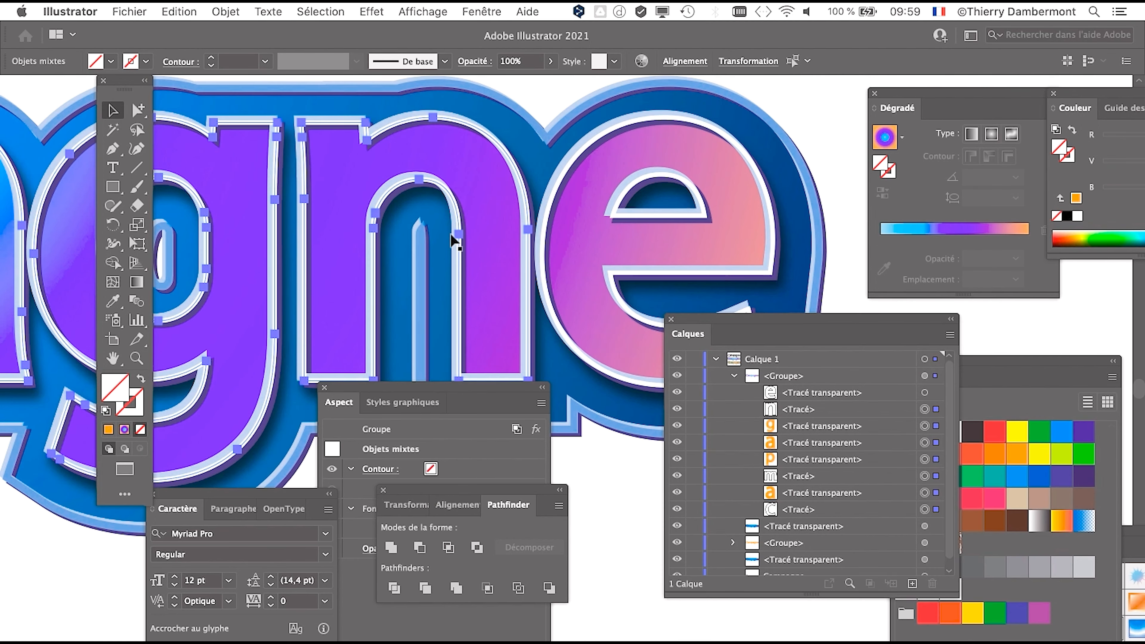
pyautogui.moveTo(455, 238); pyautogui.dragTo(546, 252)
pyautogui.scroll(-2, 361, 231)
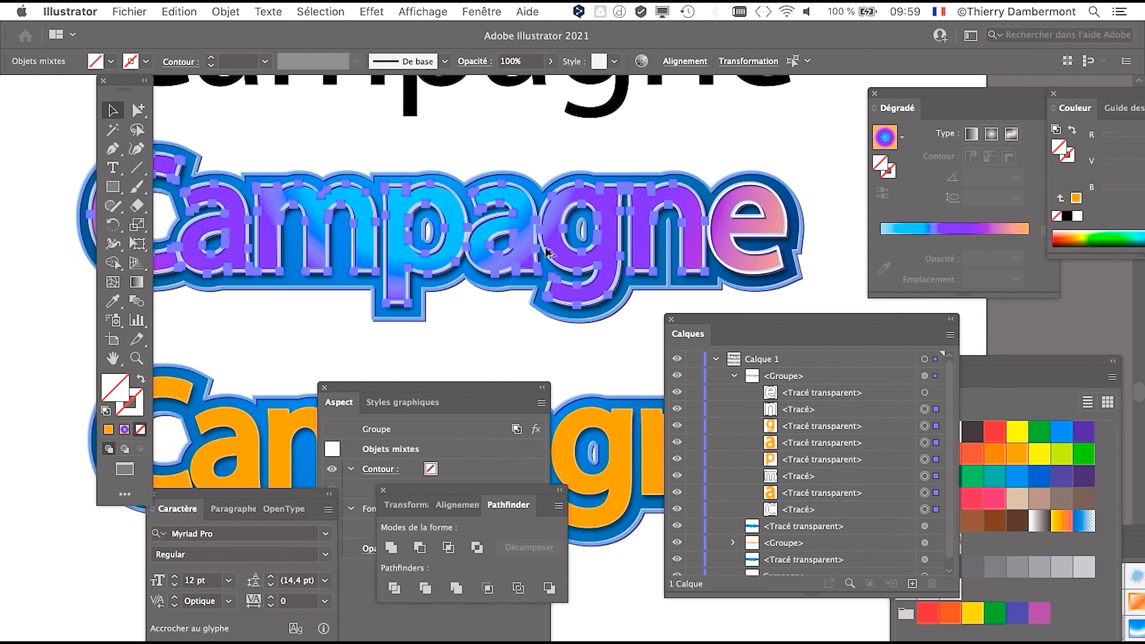
pyautogui.moveTo(124, 83); pyautogui.dragTo(43, 282)
pyautogui.click(54, 177)
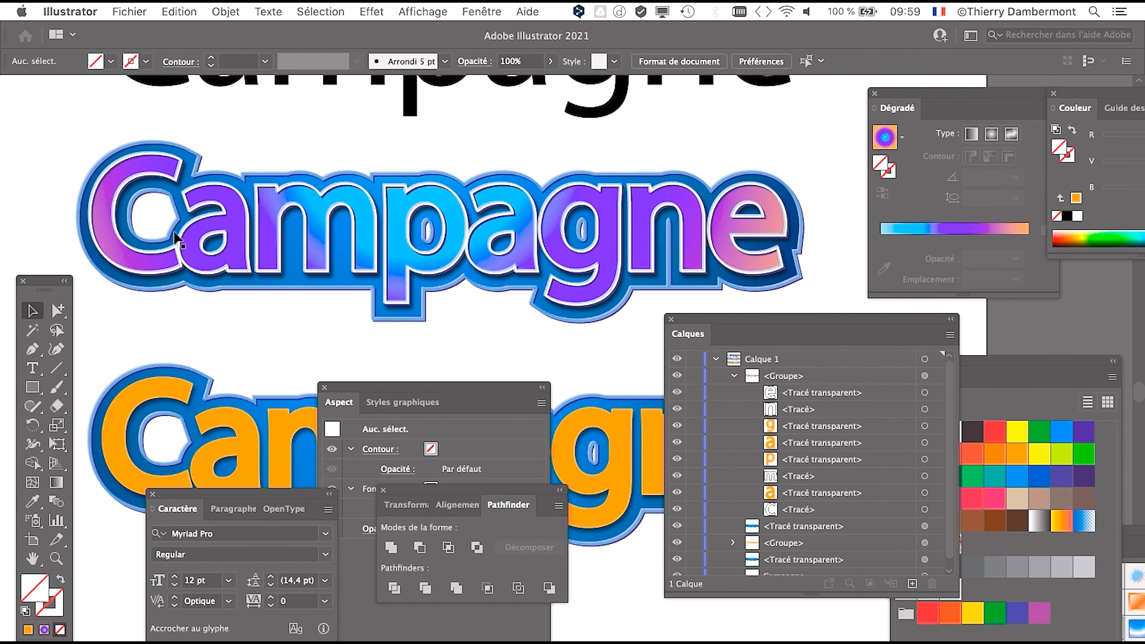
pyautogui.moveTo(392, 253); pyautogui.dragTo(384, 230)
# Step: Save the document under the new name texte decalages - 08.ai, accepting the Illustrator 2020 save options
pyautogui.click(128, 11)
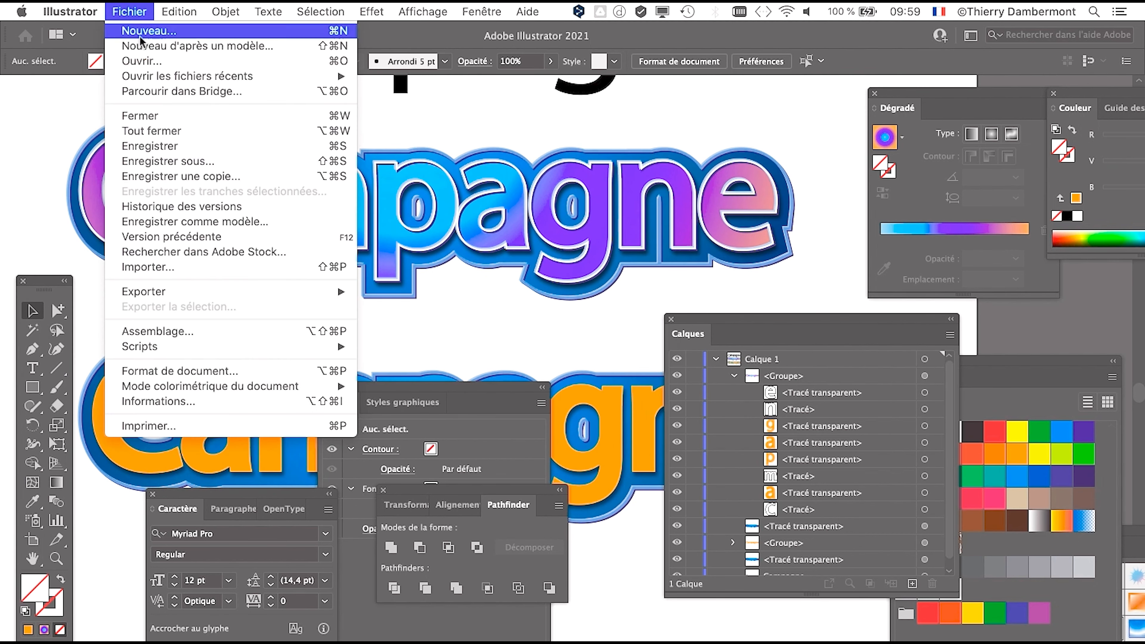
pyautogui.click(195, 164)
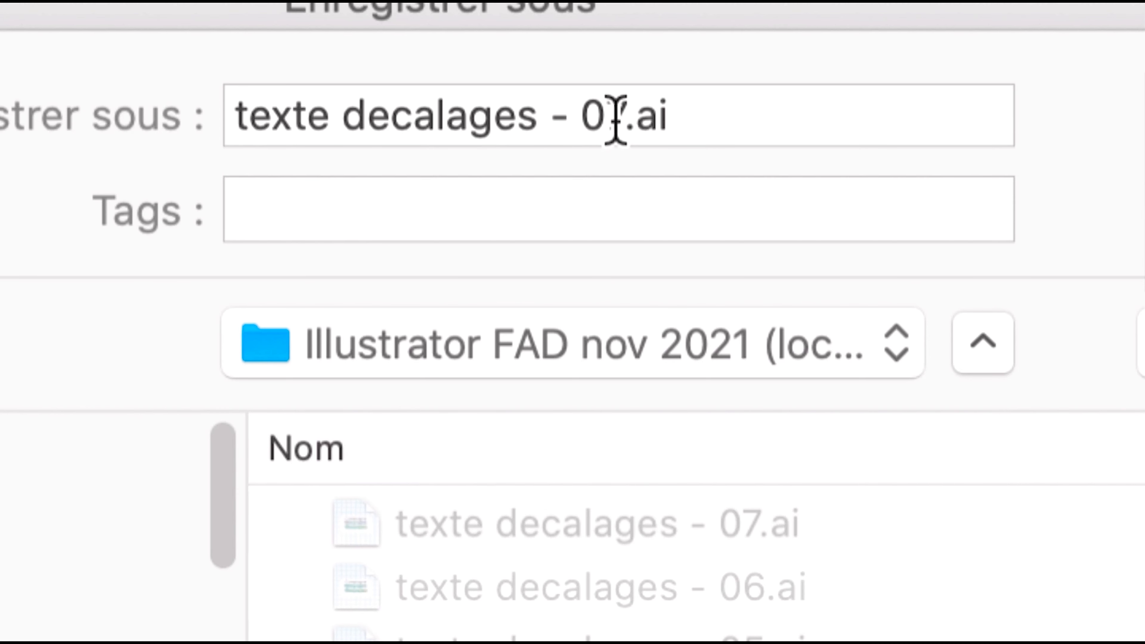
pyautogui.click(614, 121)
pyautogui.hotkey('shift', 'Right')
pyautogui.write('8')
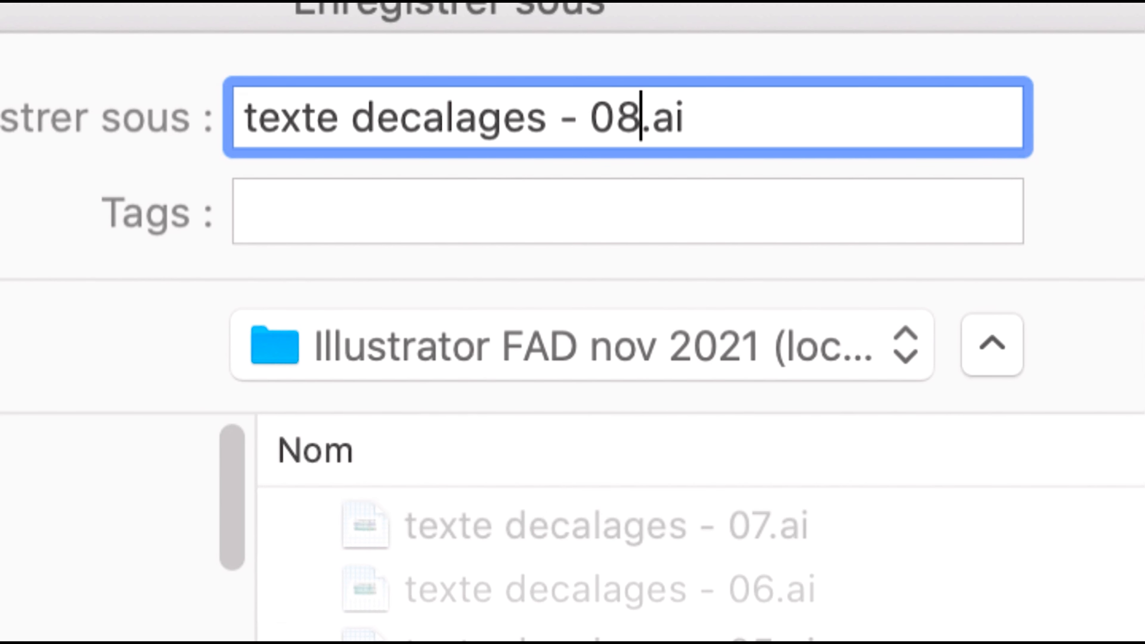
pyautogui.press('Return')
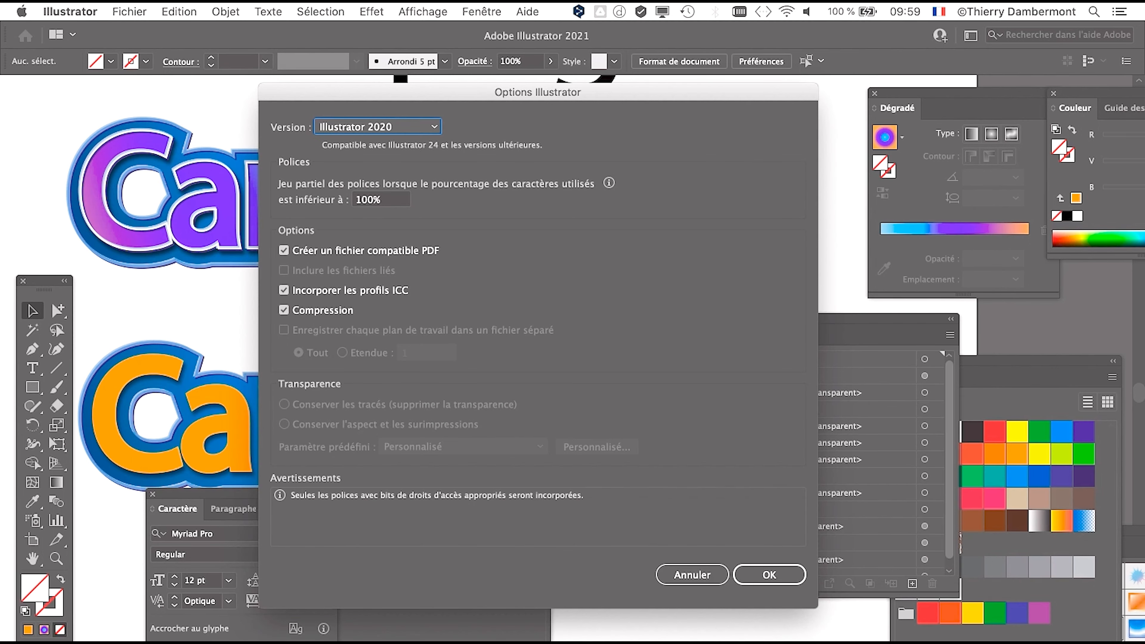
pyautogui.press('Return')
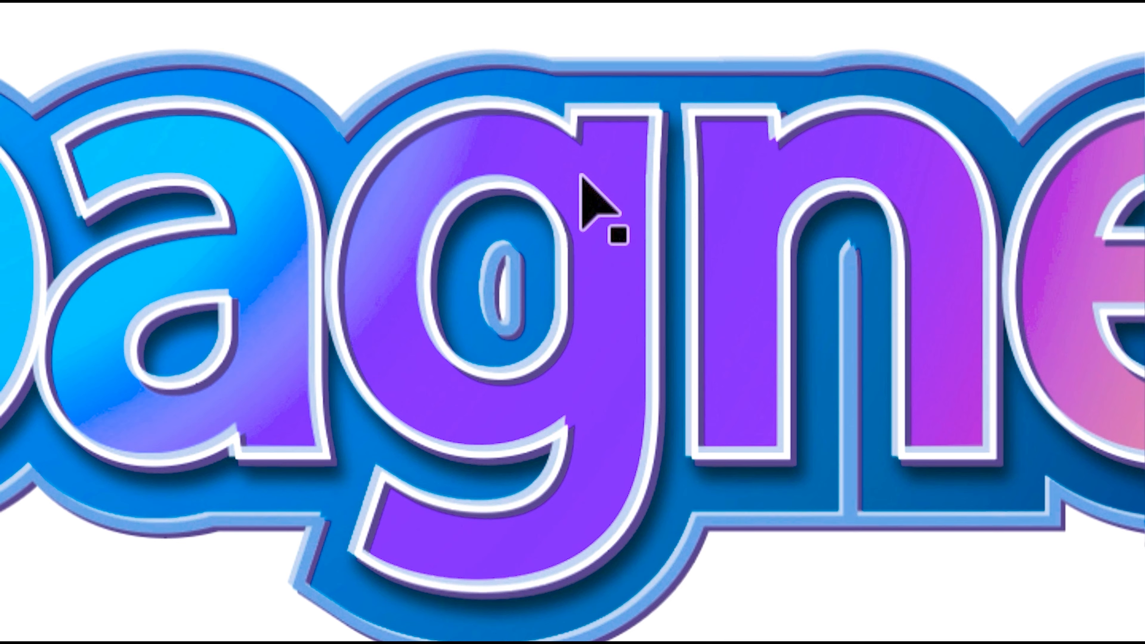
# Step: Select the upper lettering group, clear the selection, and examine its drop shadow up close between the letters
pyautogui.click(582, 179)
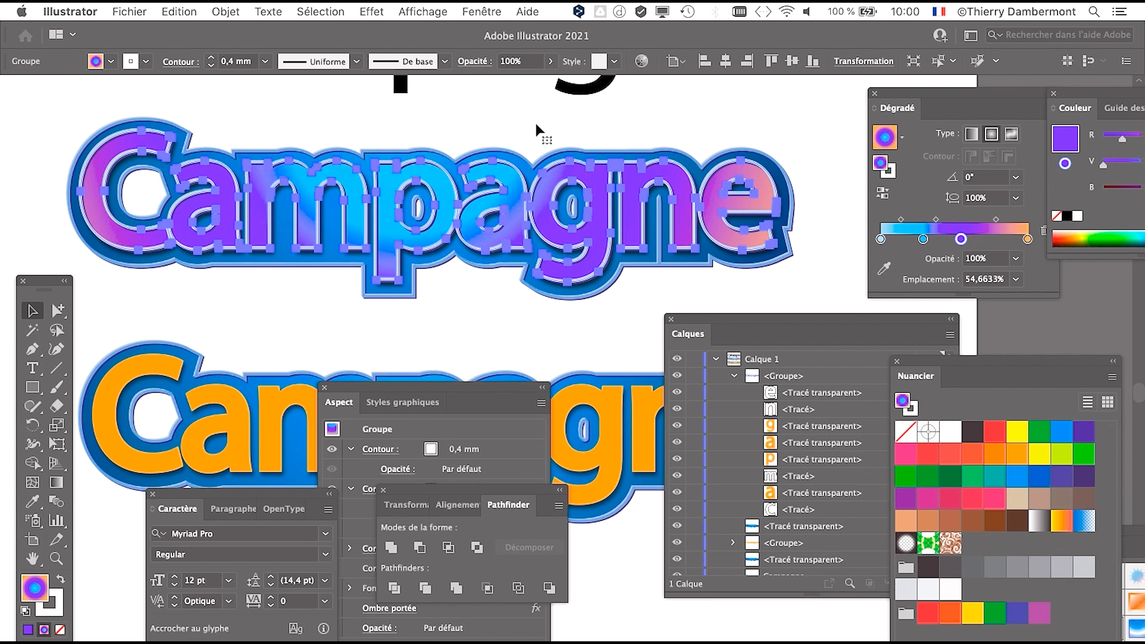
pyautogui.click(524, 126)
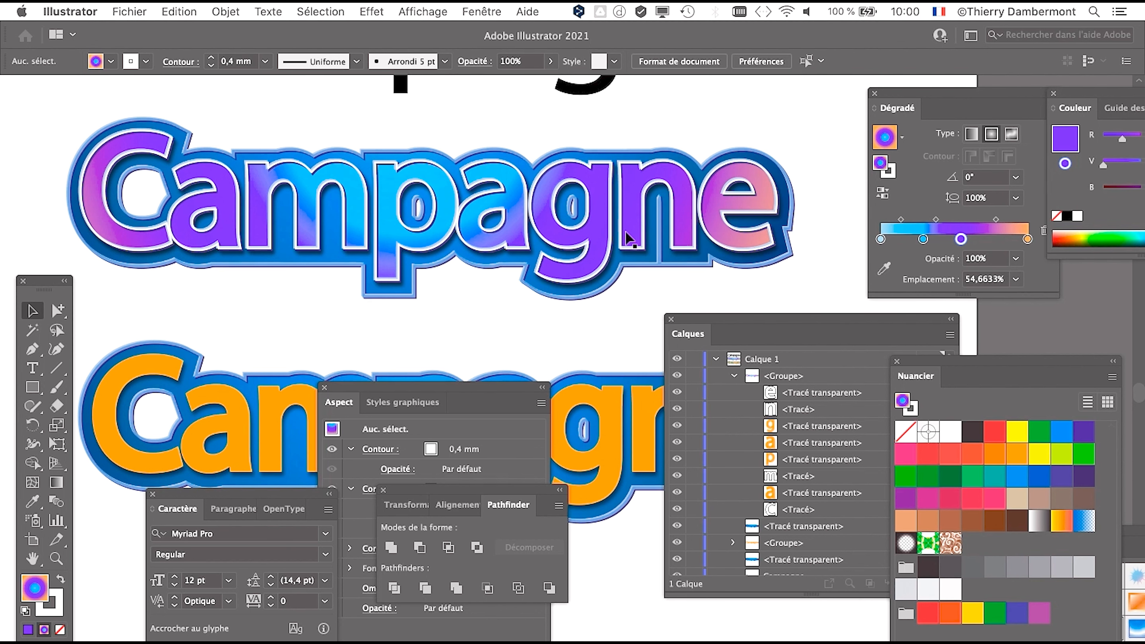
pyautogui.scroll(15, 446, 242)
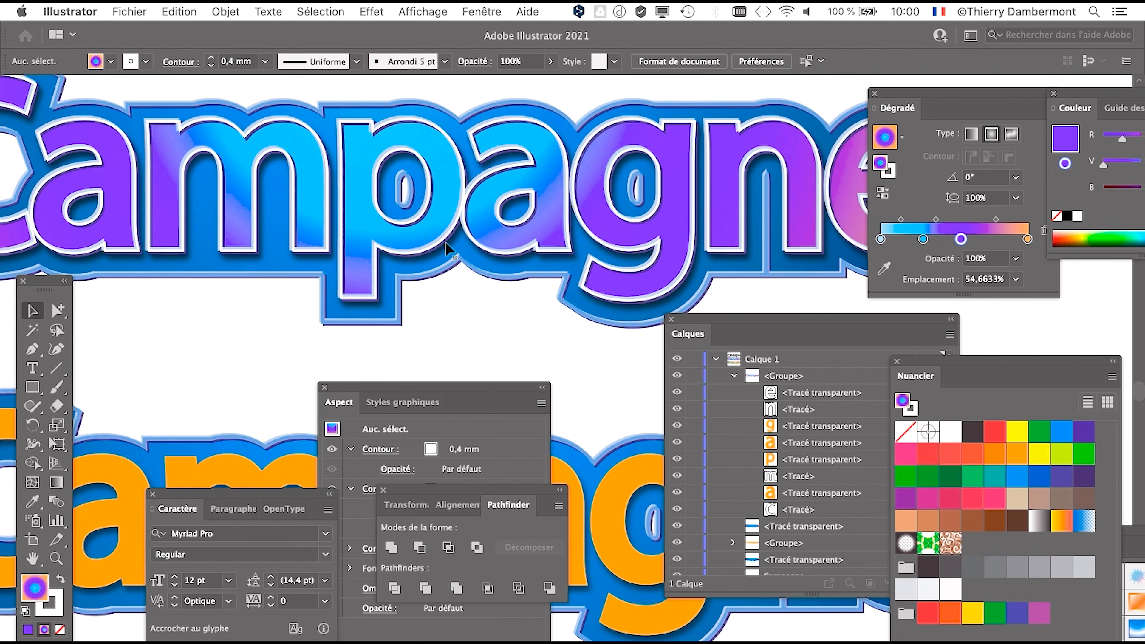
pyautogui.scroll(3, 446, 246)
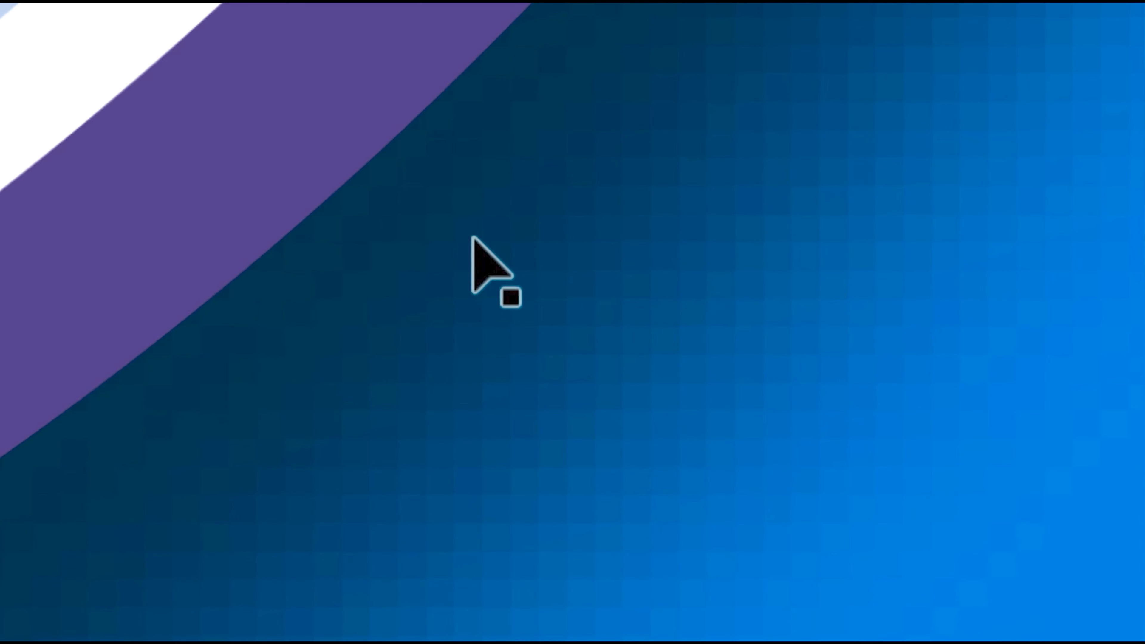
pyautogui.hscroll(-2, 473, 238)
pyautogui.scroll(3, 493, 227)
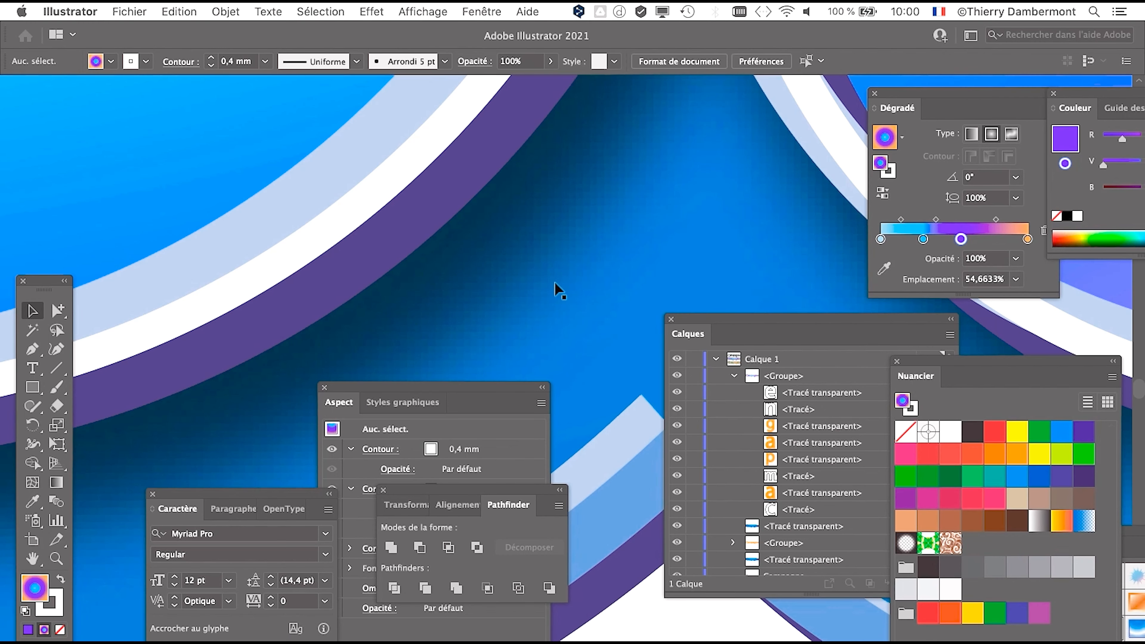
# Step: Move the appearance, layers, Pathfinder and character settings away from the enlarged shadow and examine it at decreasing magnification
pyautogui.moveTo(468, 387); pyautogui.dragTo(762, 639)
pyautogui.moveTo(712, 325); pyautogui.dragTo(897, 326)
pyautogui.moveTo(465, 492); pyautogui.dragTo(682, 551)
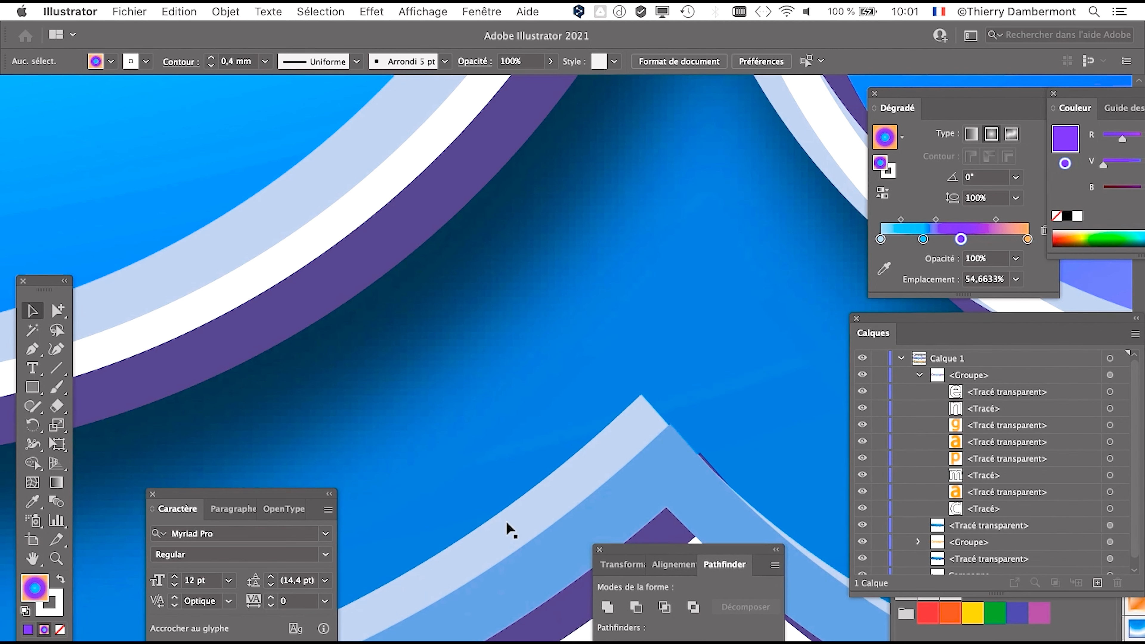
pyautogui.moveTo(304, 495); pyautogui.dragTo(445, 604)
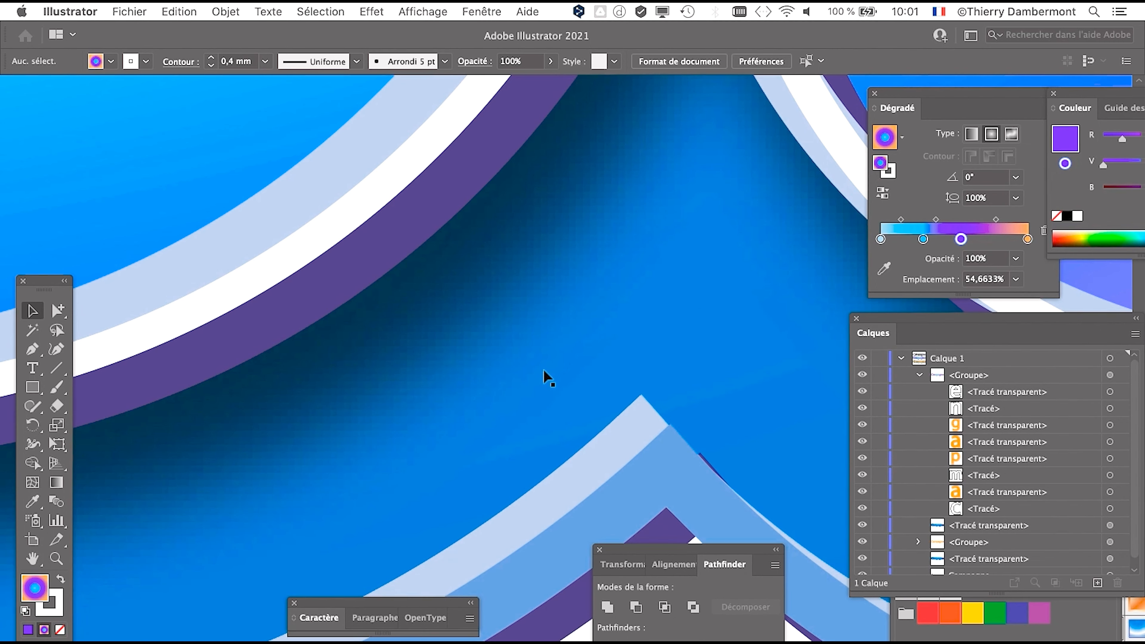
pyautogui.scroll(-1, 539, 351)
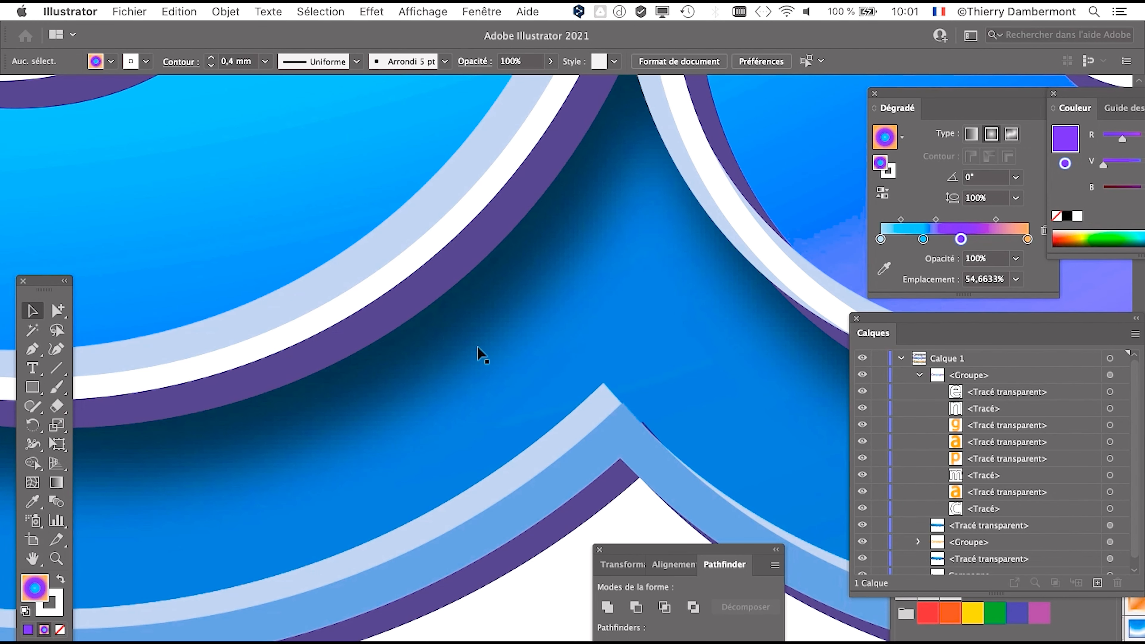
pyautogui.scroll(-1, 481, 354)
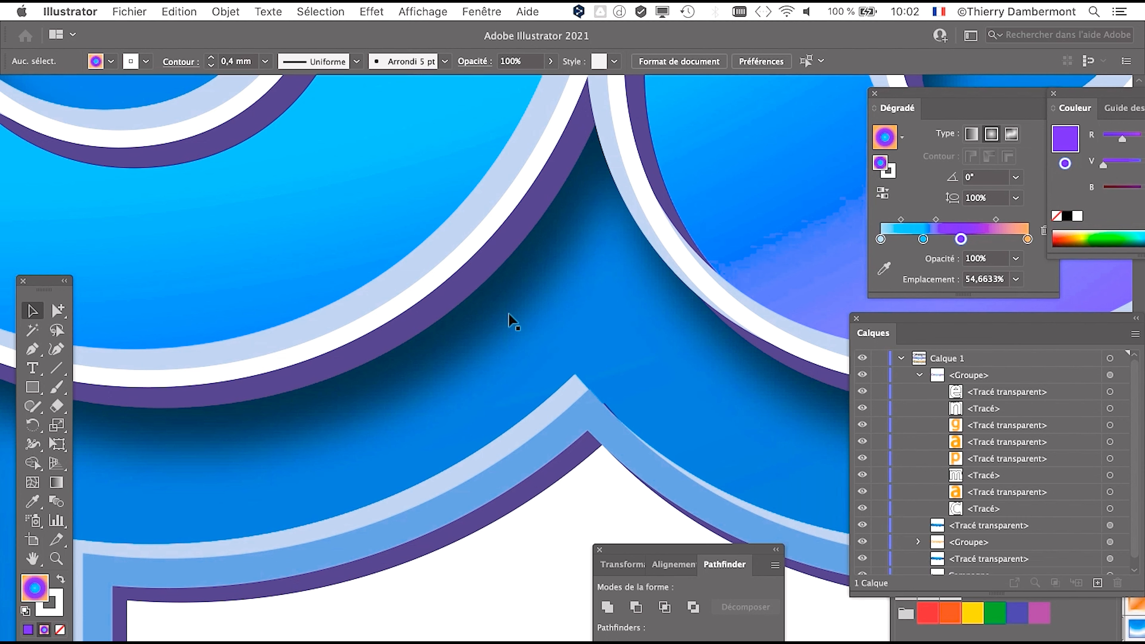
pyautogui.scroll(-8, 508, 313)
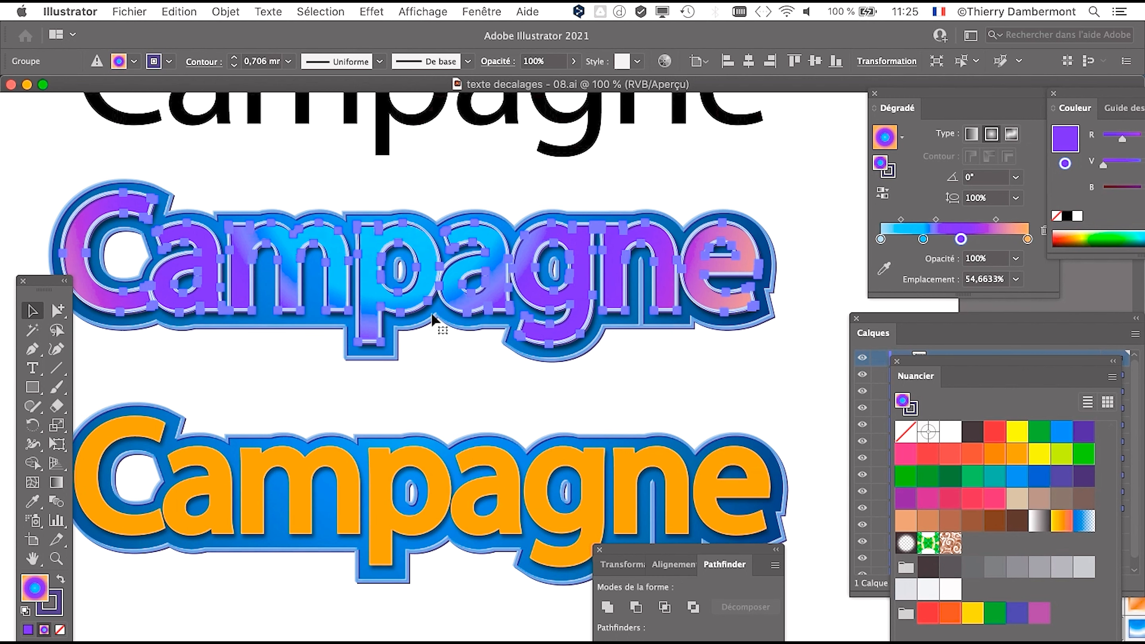
# Step: Move the tool palette higher, place the layers list over the end of the lettering, and make the list smaller
pyautogui.scroll(1, 430, 299)
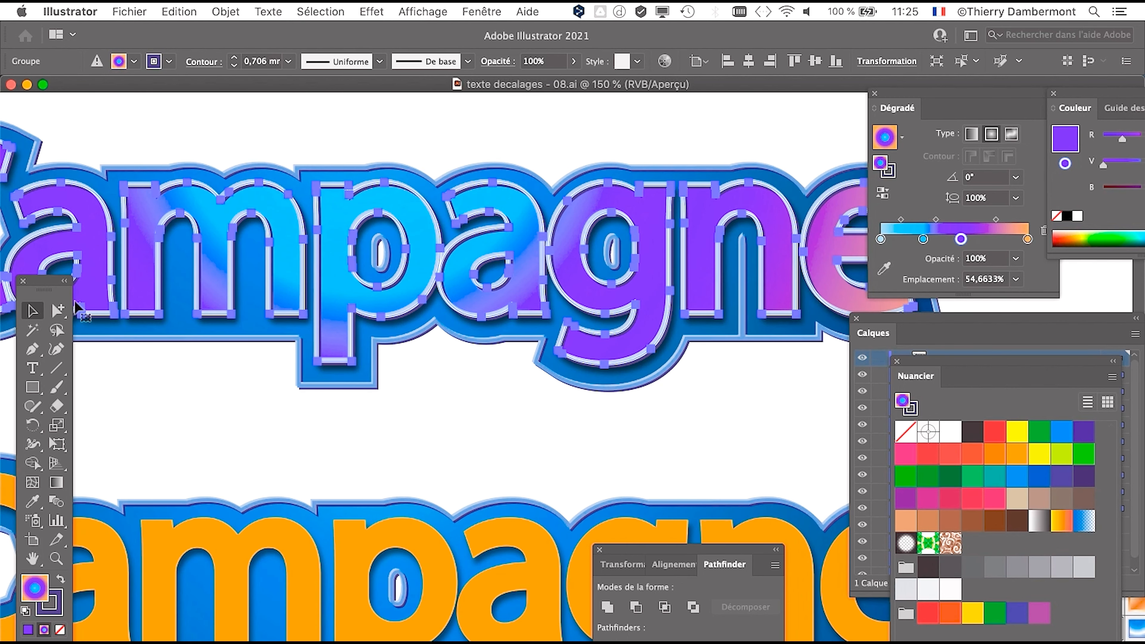
pyautogui.click(384, 150)
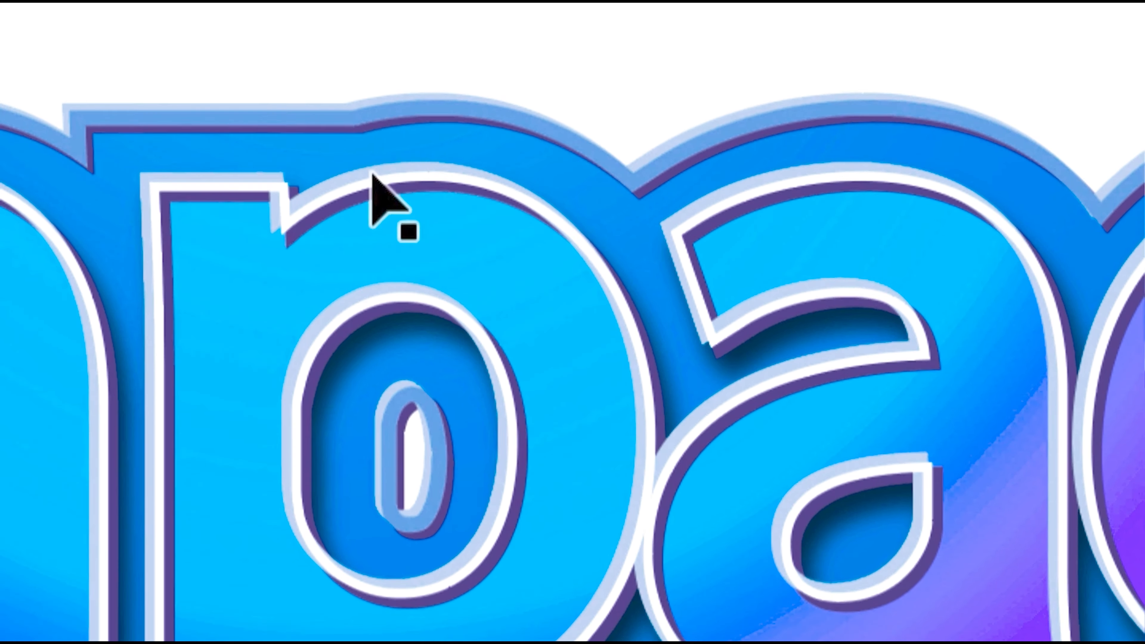
pyautogui.click(344, 327)
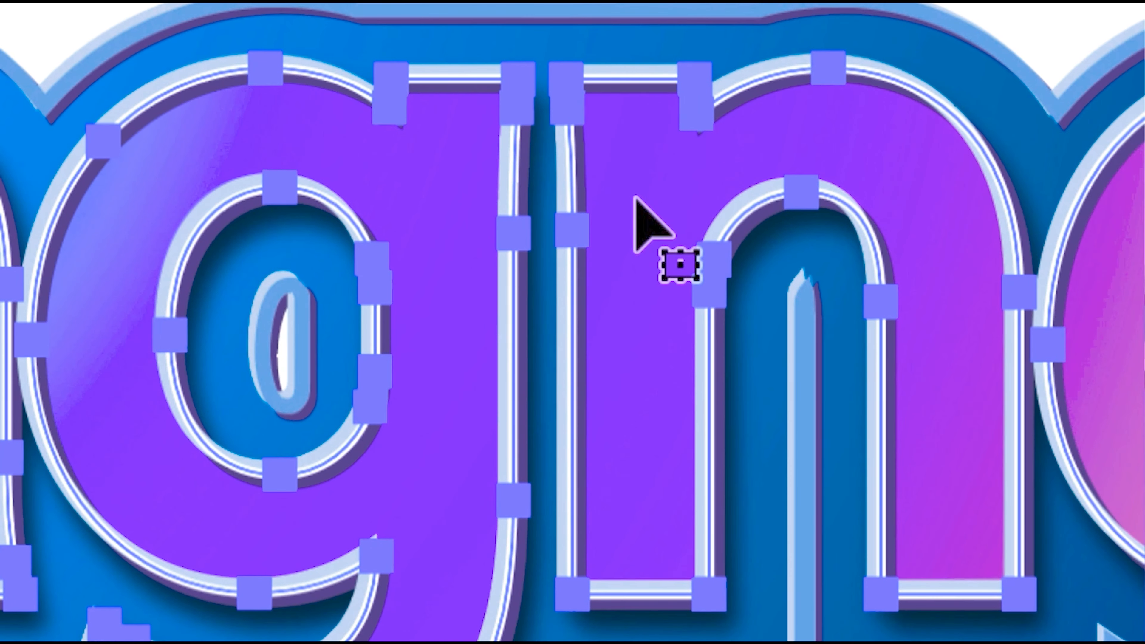
pyautogui.press('super+minus')
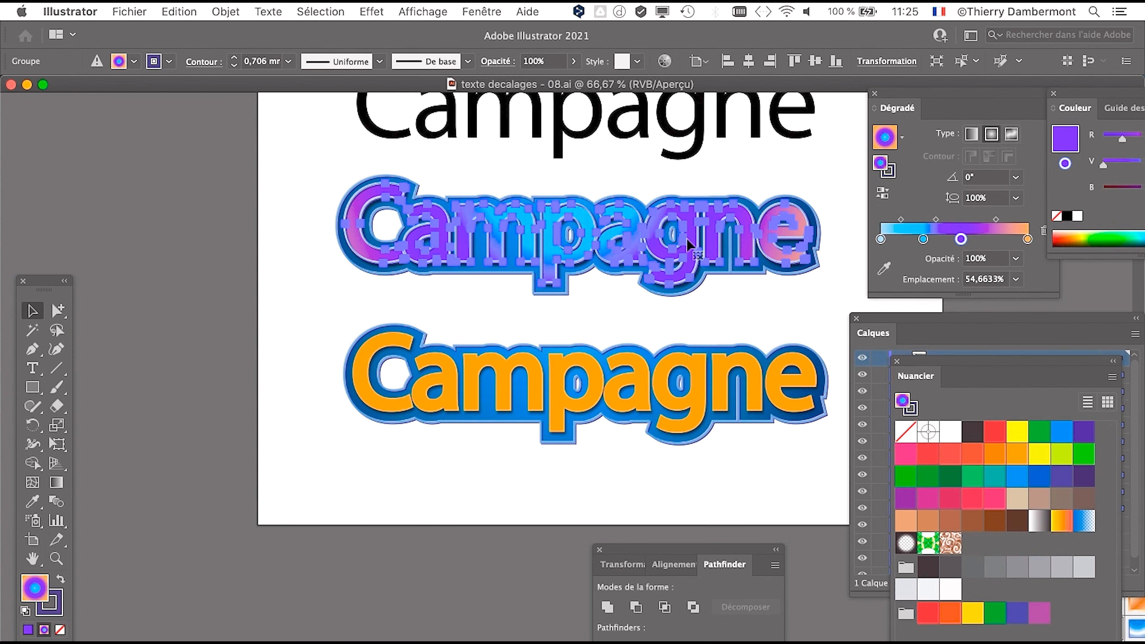
pyautogui.press('super+plus')
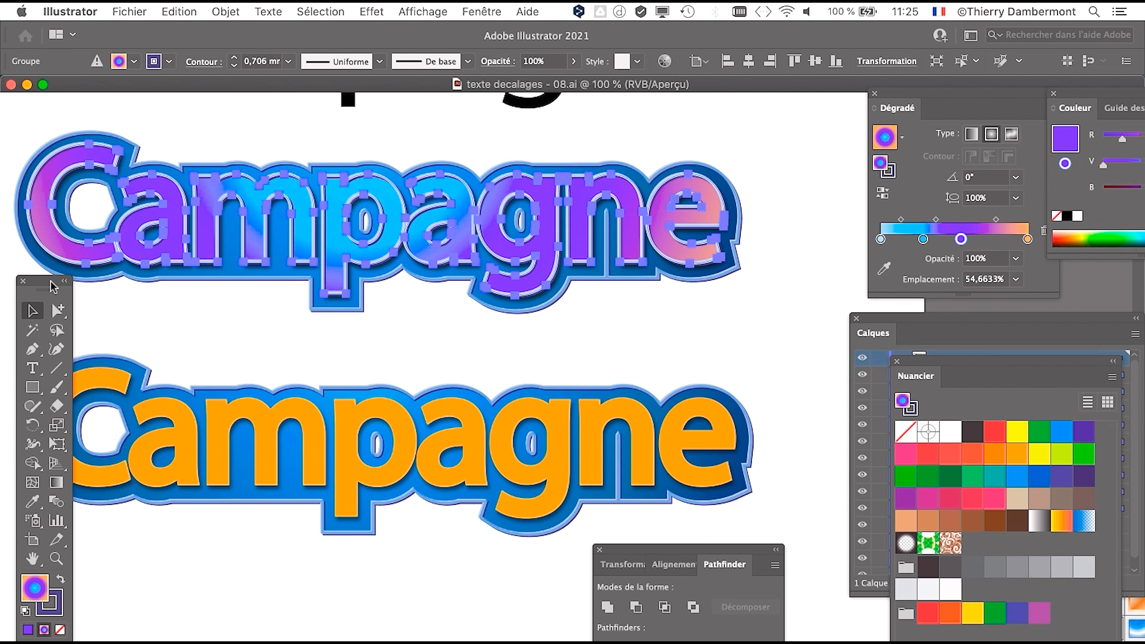
pyautogui.moveTo(53, 287); pyautogui.dragTo(55, 232)
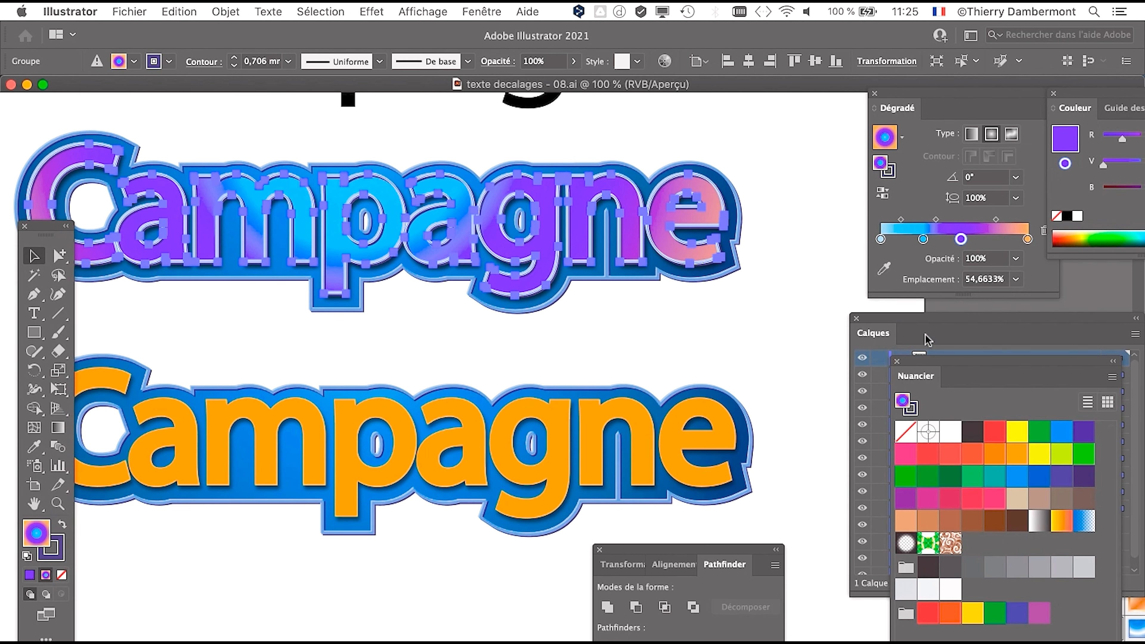
pyautogui.moveTo(925, 339); pyautogui.dragTo(662, 237)
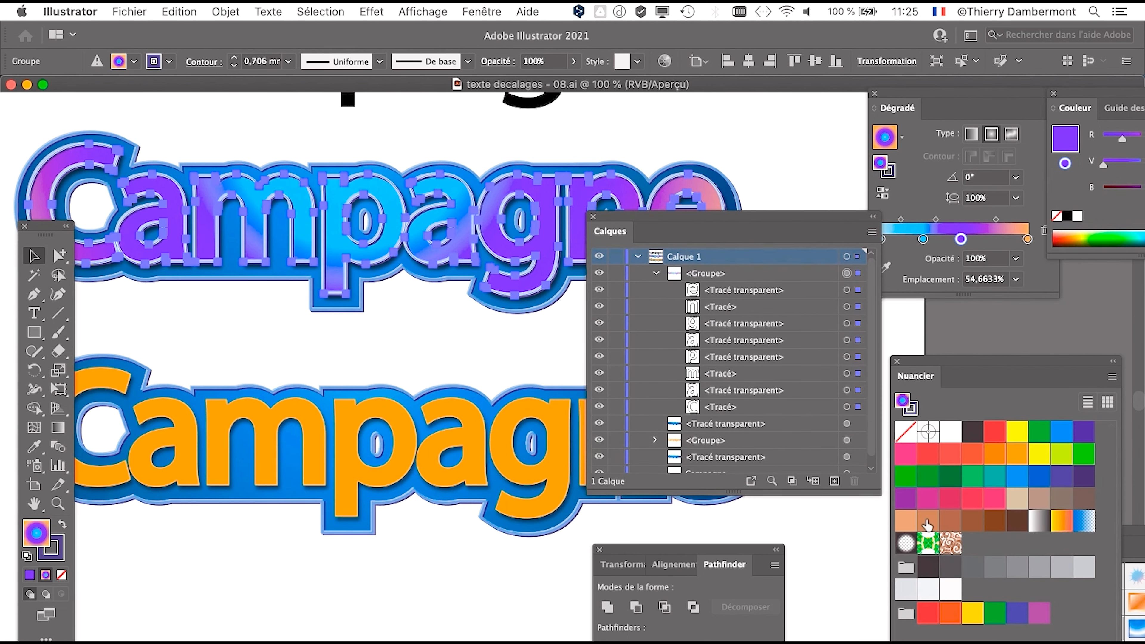
pyautogui.moveTo(879, 492); pyautogui.dragTo(824, 473)
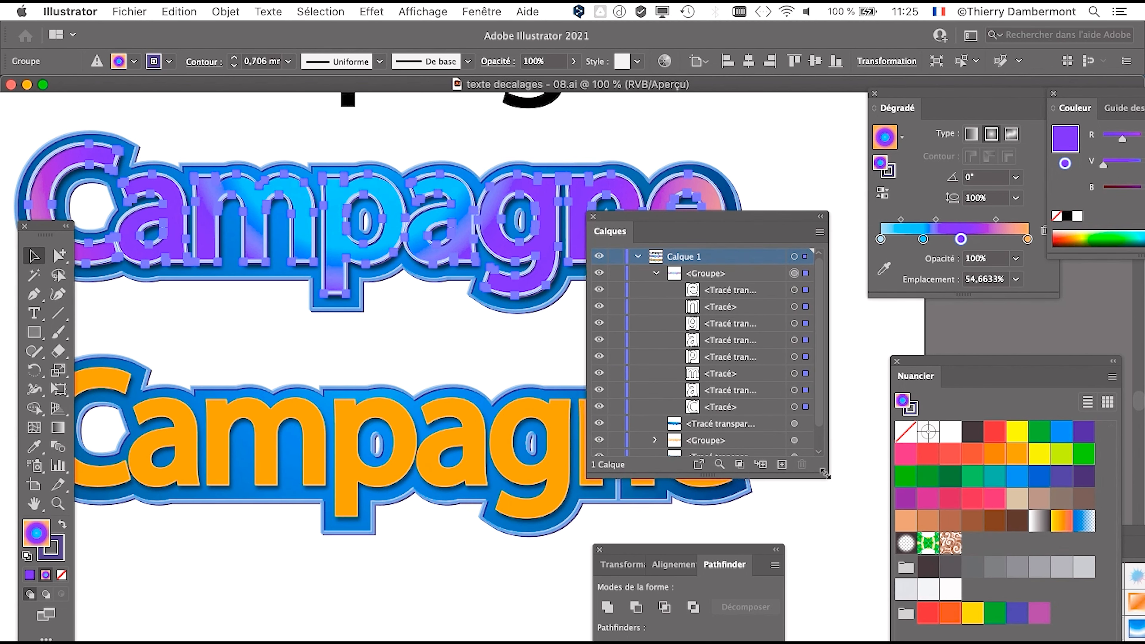
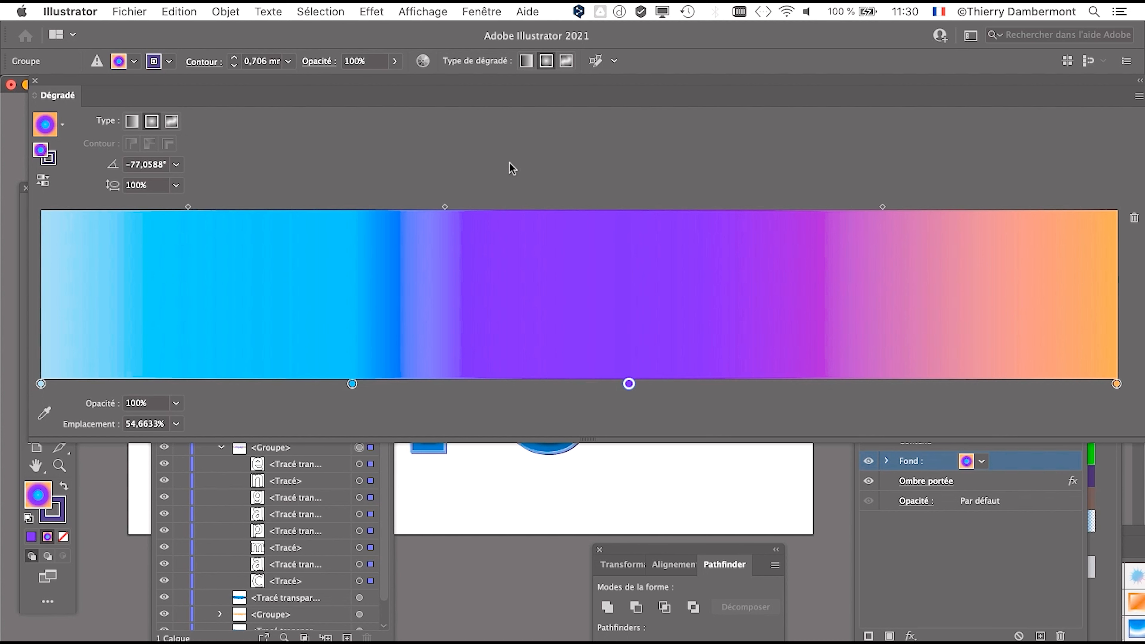
# Step: Shrink the oversized gradient settings to a compact size and move them clear of the upper Campagne lettering
pyautogui.moveTo(493, 81); pyautogui.dragTo(467, 86)
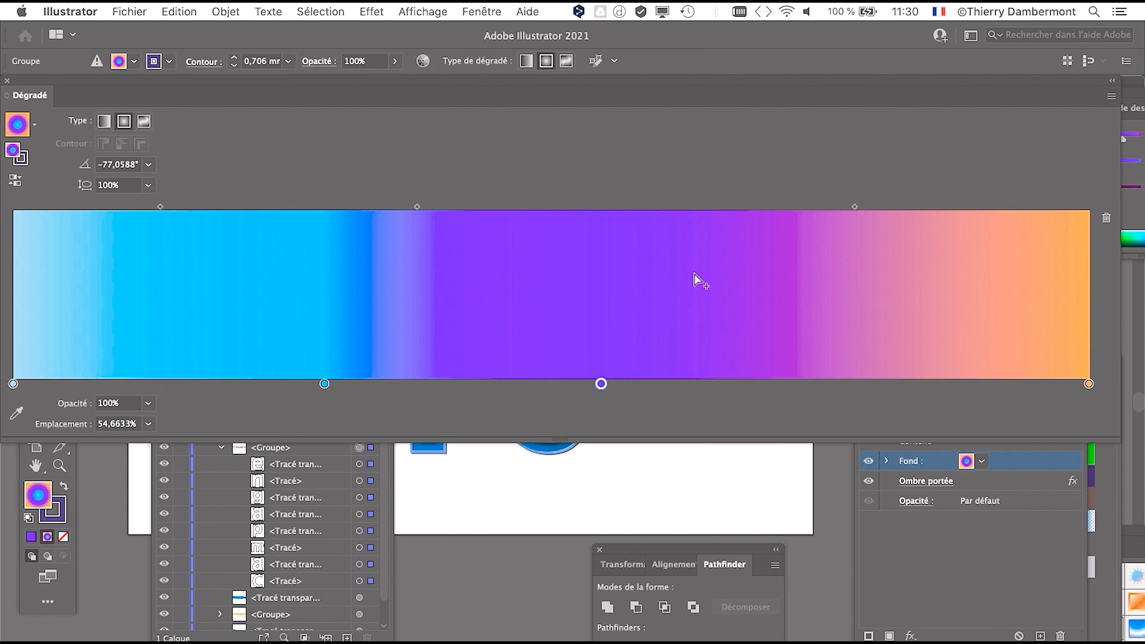
pyautogui.moveTo(1120, 441); pyautogui.dragTo(250, 267)
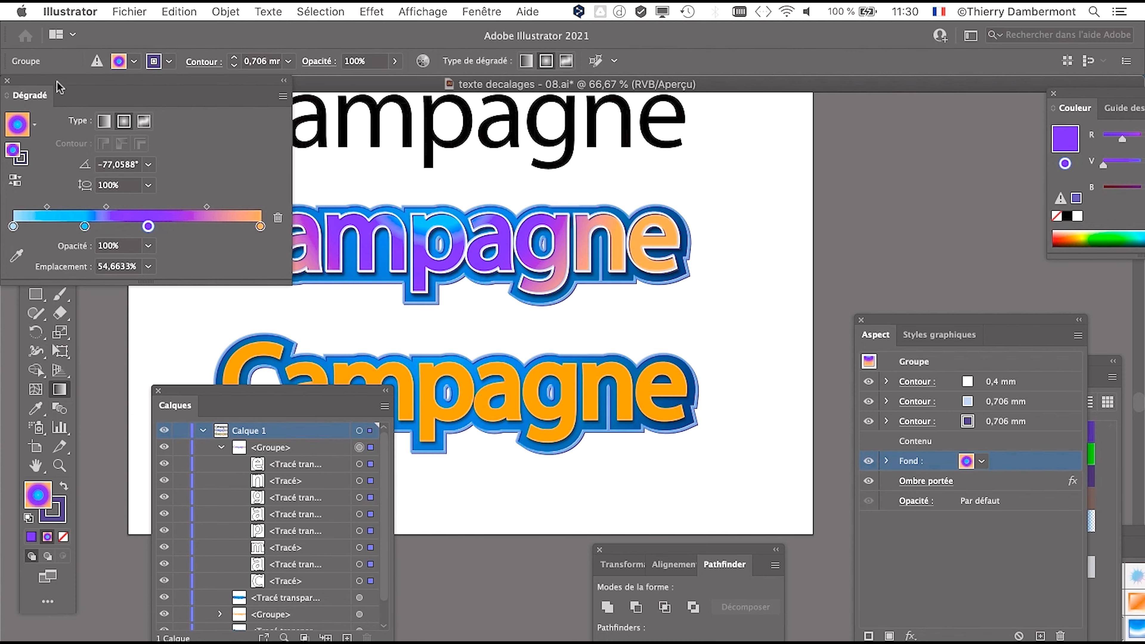
pyautogui.moveTo(59, 85); pyautogui.dragTo(795, 127)
# Step: Redraw the group's radial gradient across the upper lettering toward the final e, and change the gradient type to linear
pyautogui.moveTo(321, 254); pyautogui.dragTo(678, 197)
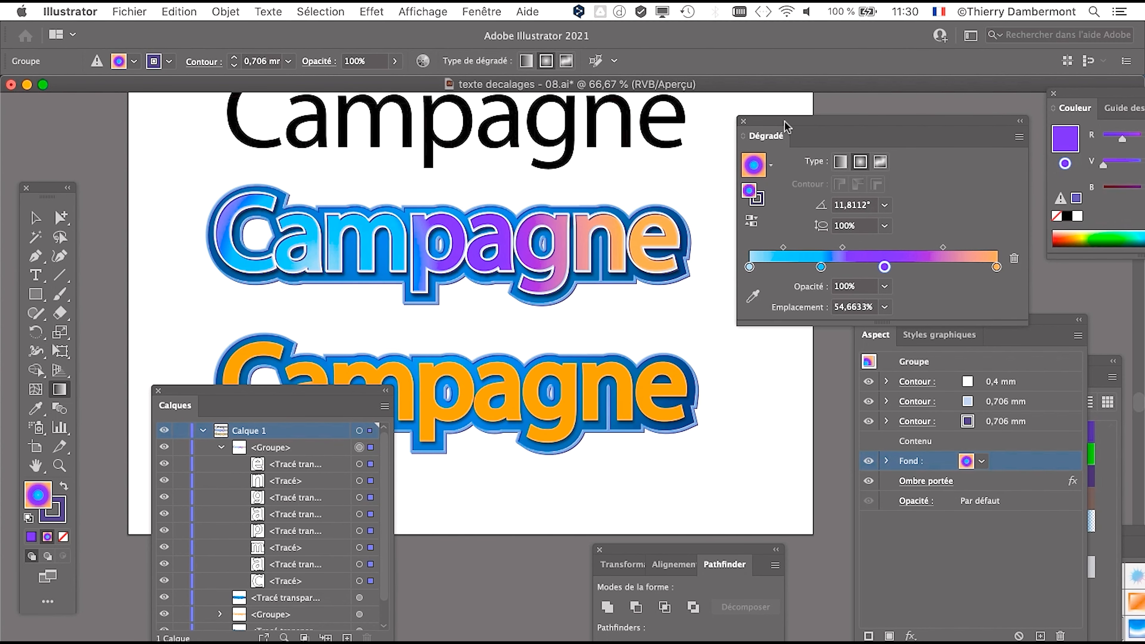
pyautogui.moveTo(786, 127)
pyautogui.mouseDown()
pyautogui.moveTo(752, 117)
pyautogui.moveTo(785, 121)
pyautogui.mouseUp()
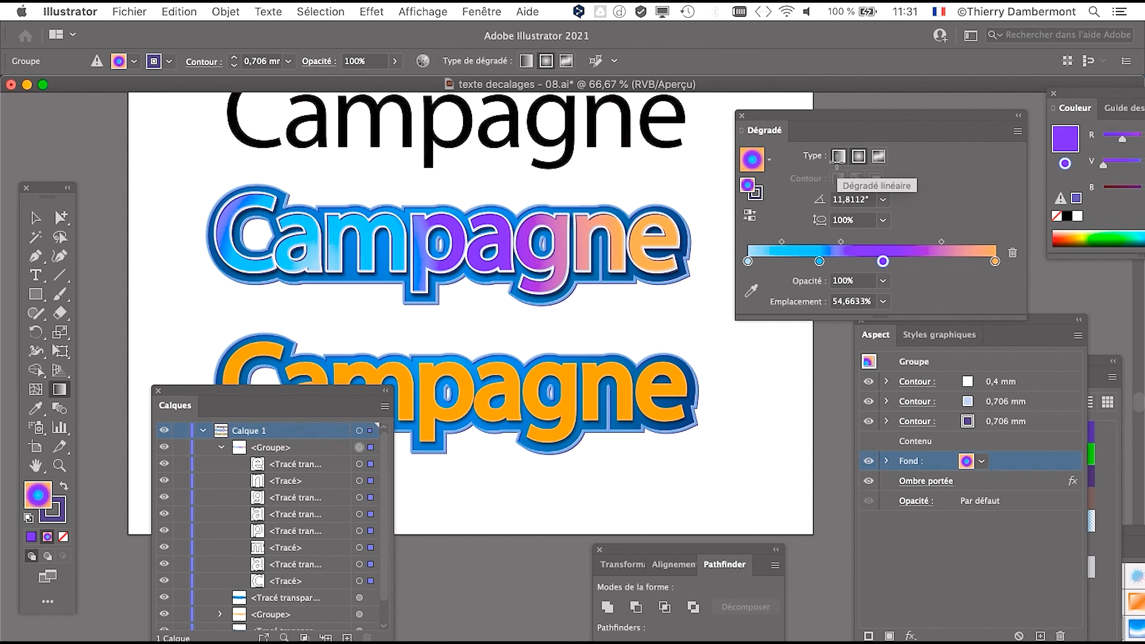
pyautogui.click(839, 159)
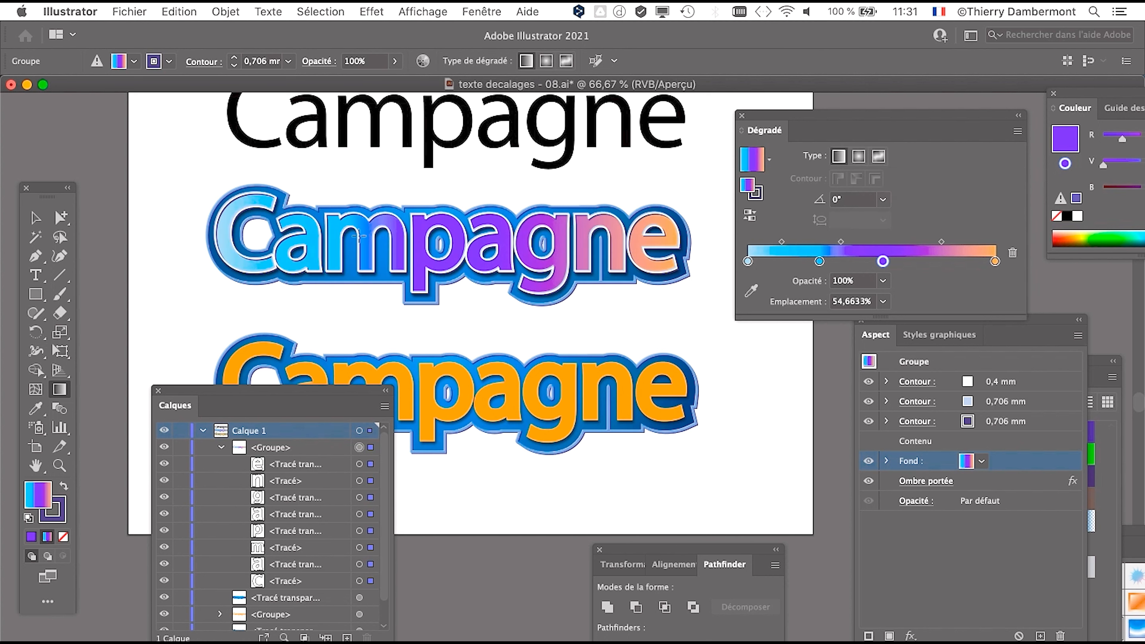
# Step: Try the linear gradient across the upper lettering in both horizontal and both vertical directions
pyautogui.moveTo(244, 243)
pyautogui.mouseDown()
pyautogui.moveTo(676, 241)
pyautogui.moveTo(252, 244)
pyautogui.mouseUp()
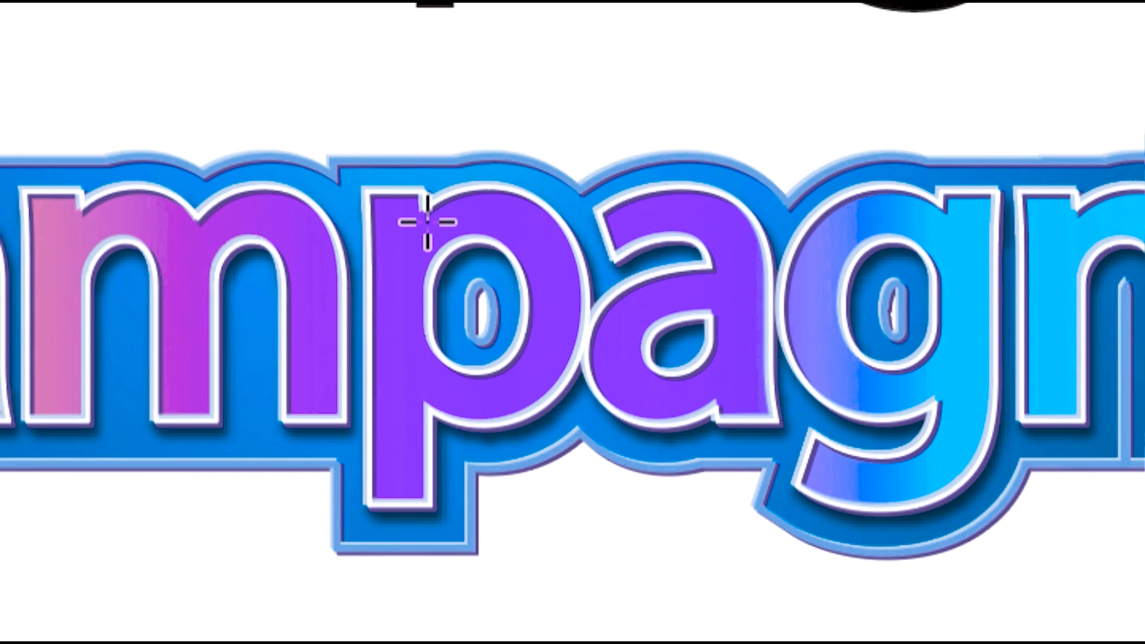
pyautogui.moveTo(424, 215); pyautogui.dragTo(424, 438)
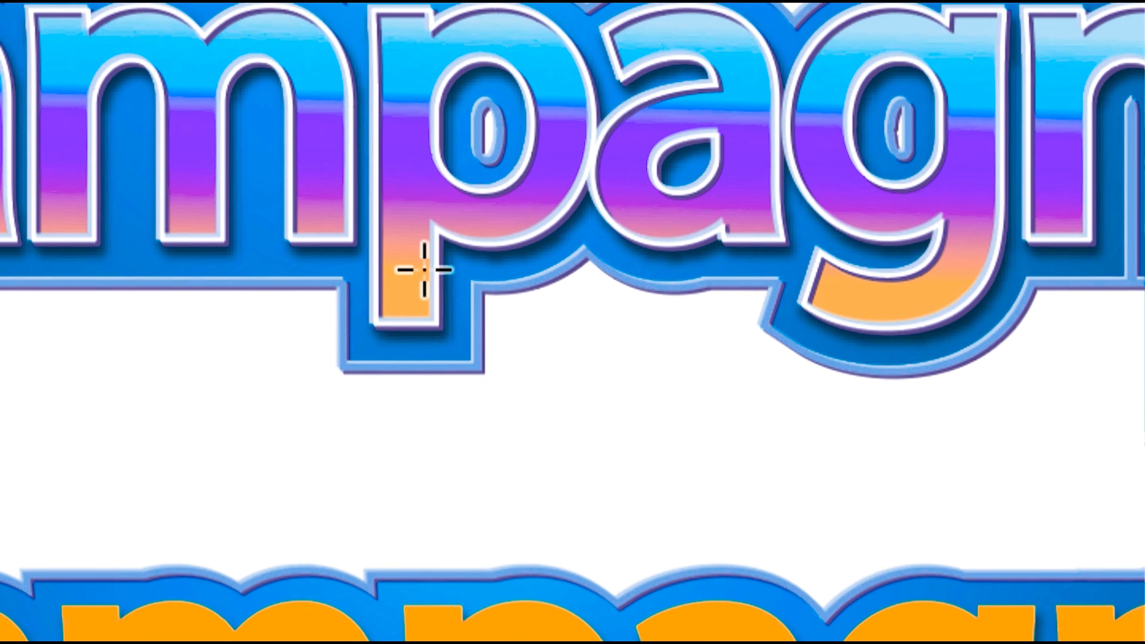
pyautogui.moveTo(423, 270); pyautogui.dragTo(450, 108)
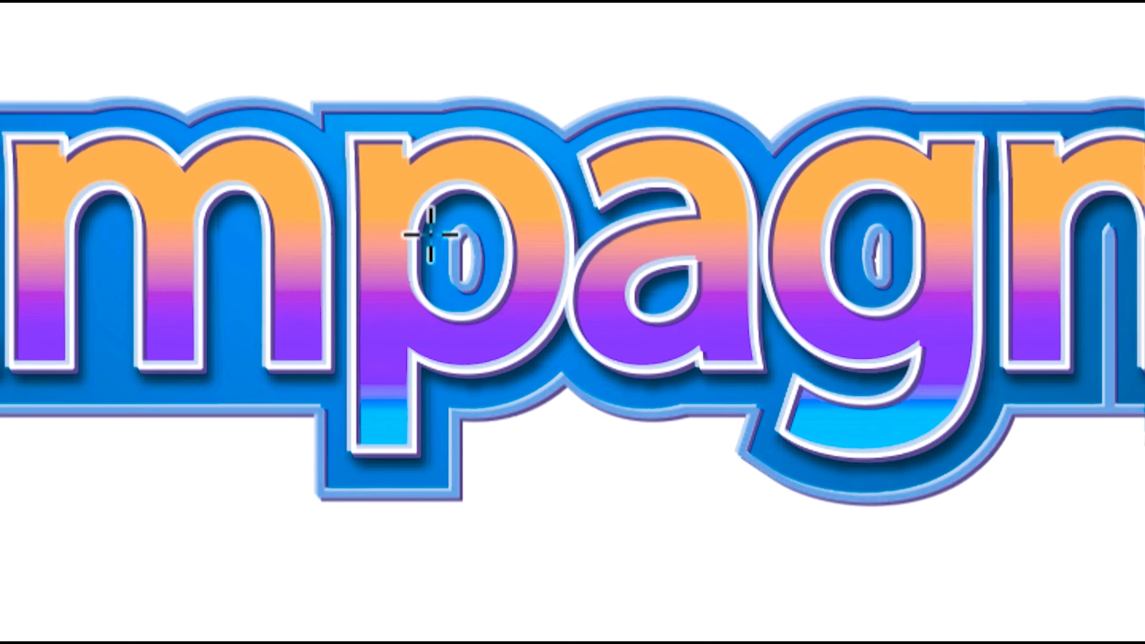
pyautogui.moveTo(431, 235)
pyautogui.mouseDown()
pyautogui.moveTo(429, 248)
pyautogui.moveTo(435, 213)
pyautogui.moveTo(422, 236)
pyautogui.moveTo(434, 242)
pyautogui.moveTo(440, 209)
pyautogui.moveTo(427, 238)
pyautogui.moveTo(434, 289)
pyautogui.moveTo(436, 254)
pyautogui.mouseUp()
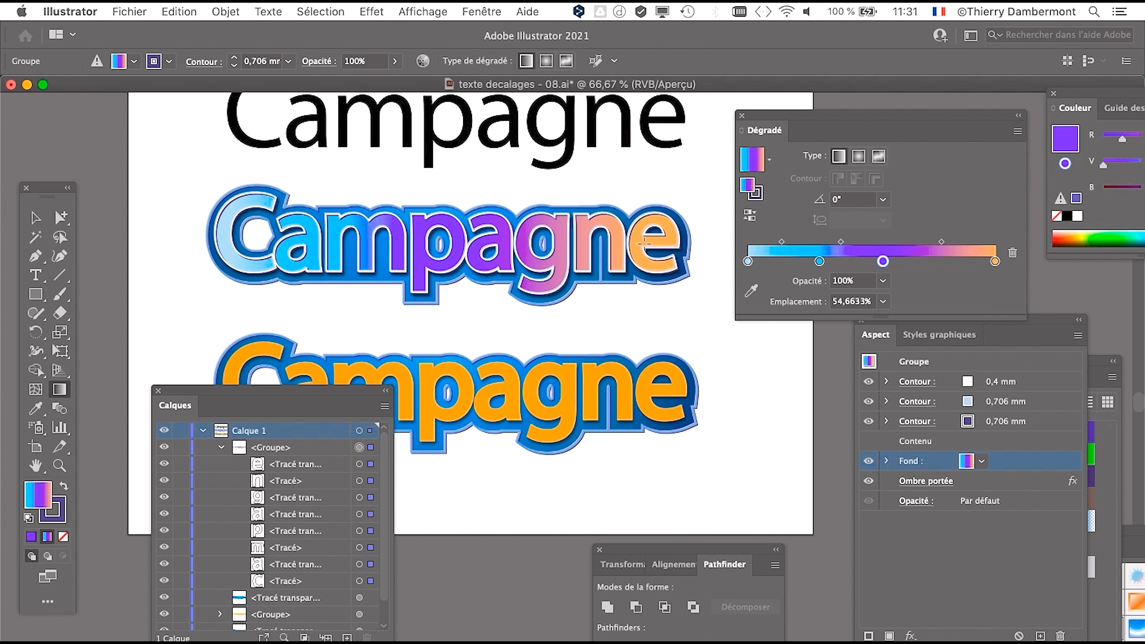
pyautogui.moveTo(635, 239); pyautogui.dragTo(457, 232)
pyautogui.moveTo(244, 242); pyautogui.dragTo(246, 248)
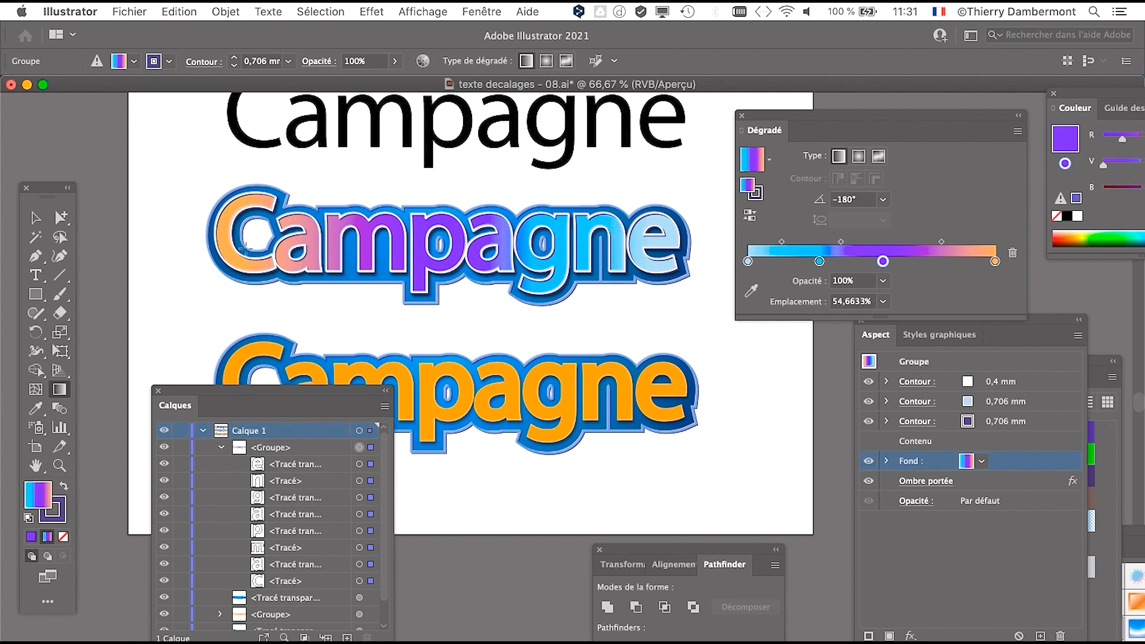
# Step: Draw the linear gradient straight down through the upper lettering at -90°, from the letter tops toward their baseline
pyautogui.moveTo(424, 203); pyautogui.dragTo(451, 275)
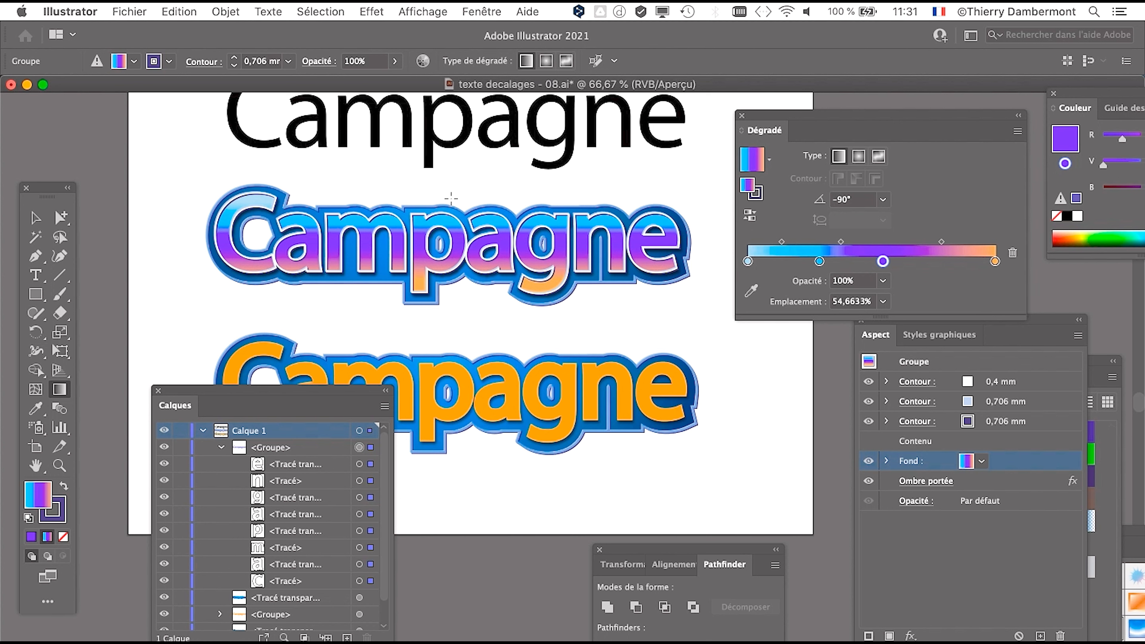
pyautogui.moveTo(450, 198); pyautogui.dragTo(454, 271)
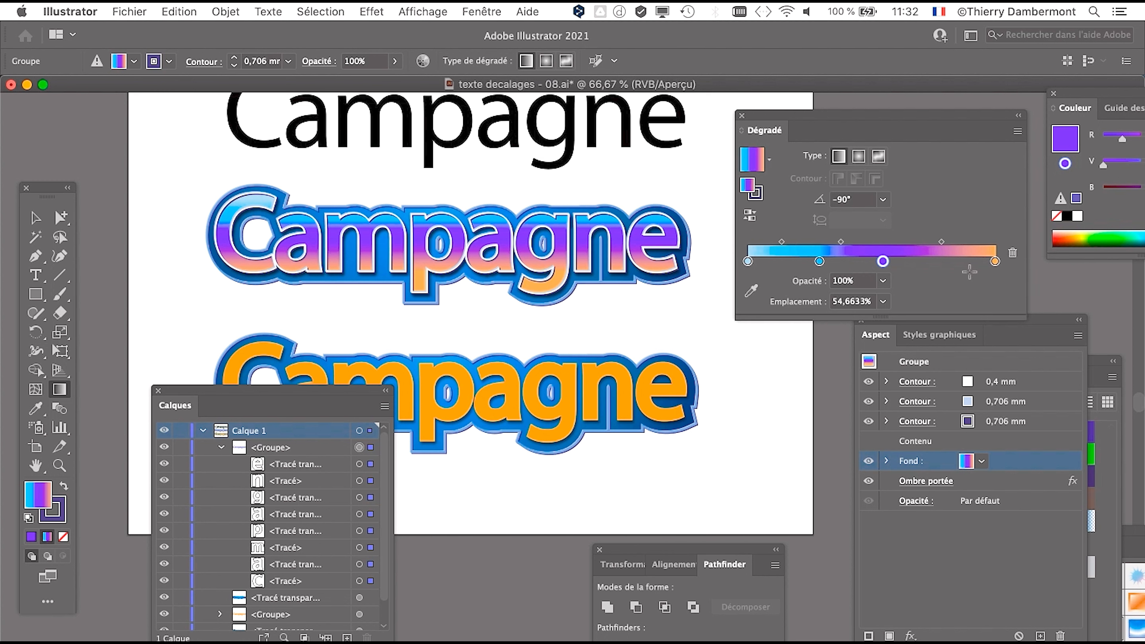
# Step: Narrow the gradient settings, move them above the appearance settings, and widen them slightly
pyautogui.moveTo(1024, 318); pyautogui.dragTo(900, 247)
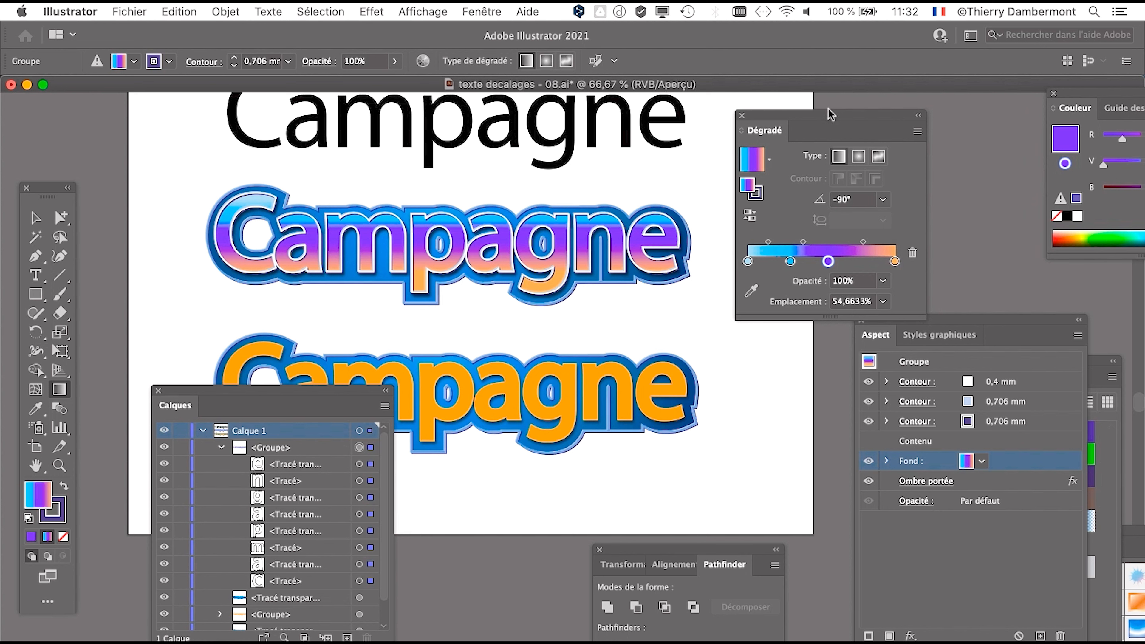
pyautogui.moveTo(831, 119); pyautogui.dragTo(811, 64)
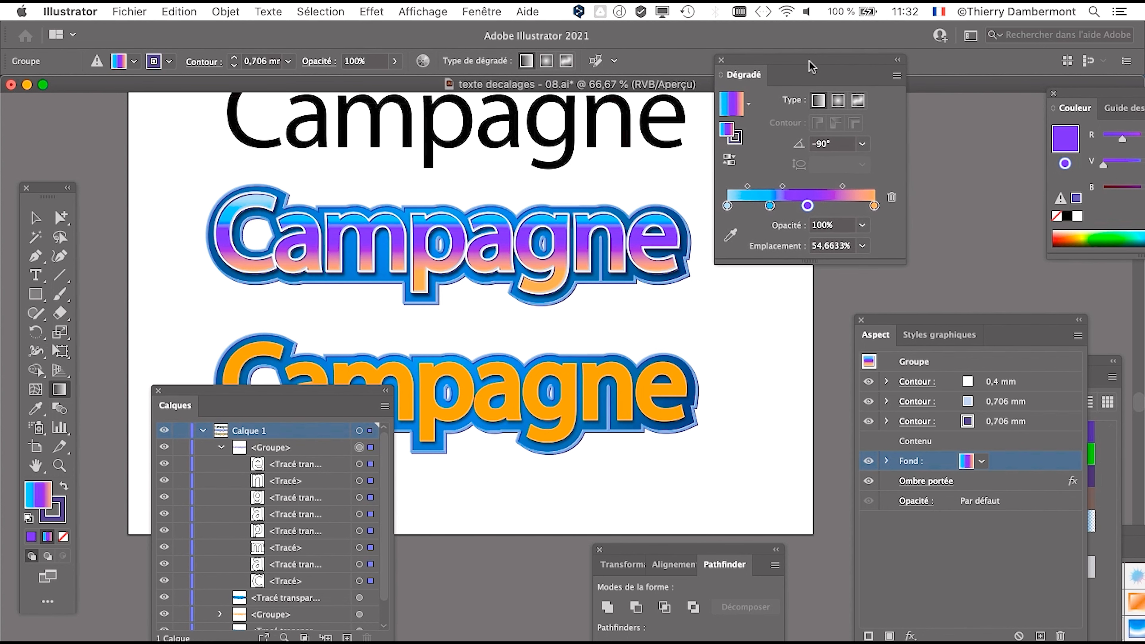
pyautogui.moveTo(905, 263); pyautogui.dragTo(949, 268)
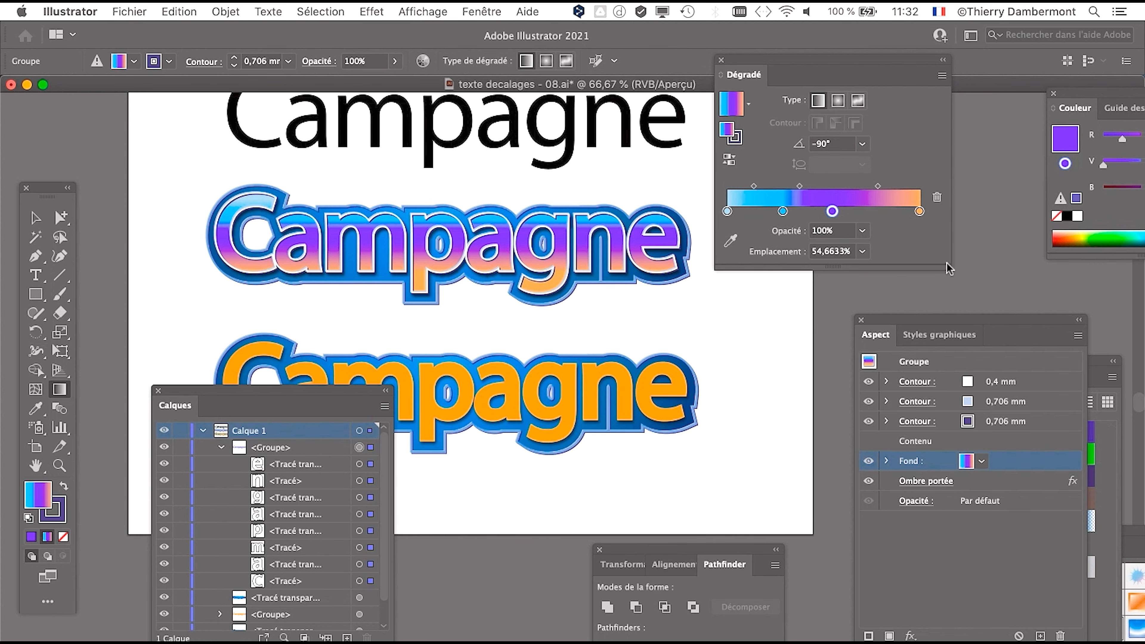
# Step: Save the document under the new name texte decalages - 09.ai
pyautogui.press('super+Tab')
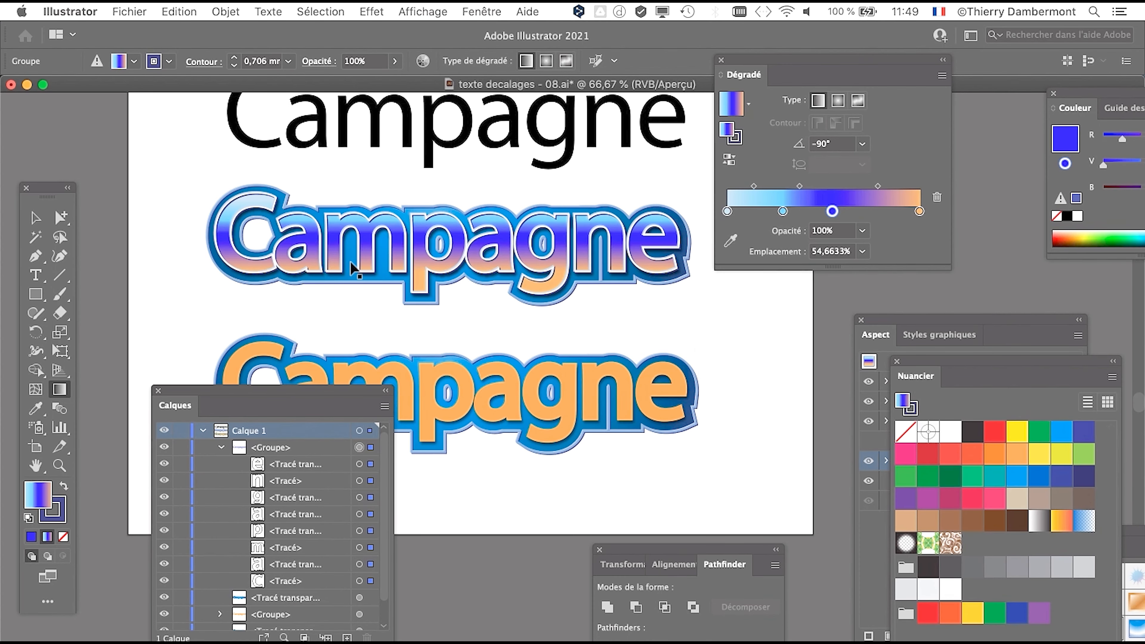
pyautogui.click(129, 11)
pyautogui.click(201, 162)
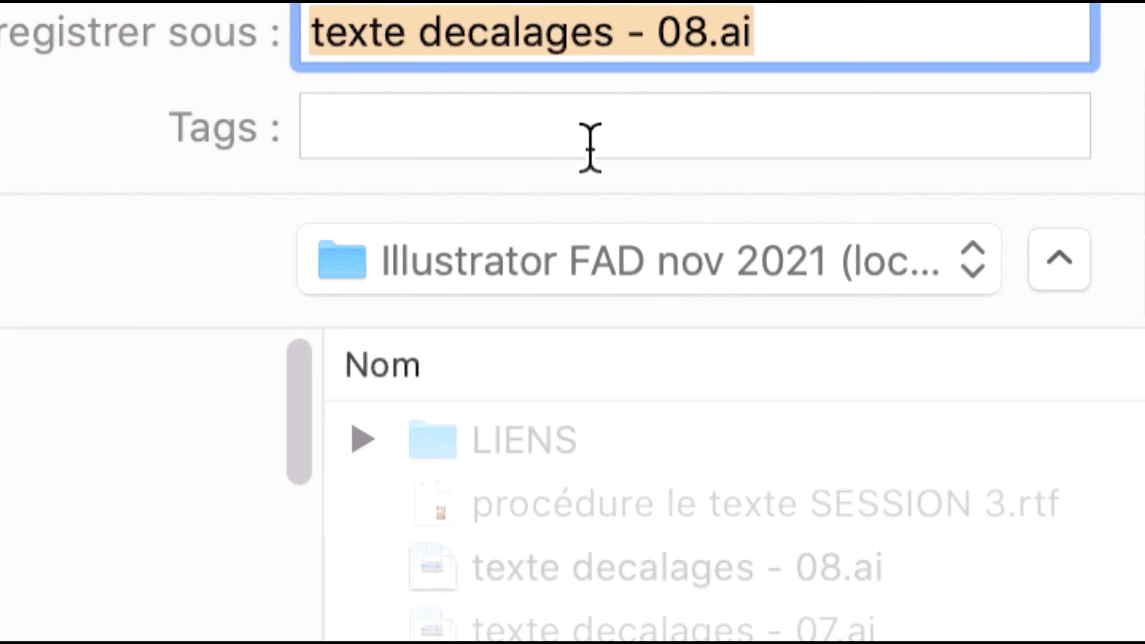
pyautogui.moveTo(681, 32); pyautogui.dragTo(703, 31)
pyautogui.write('9')
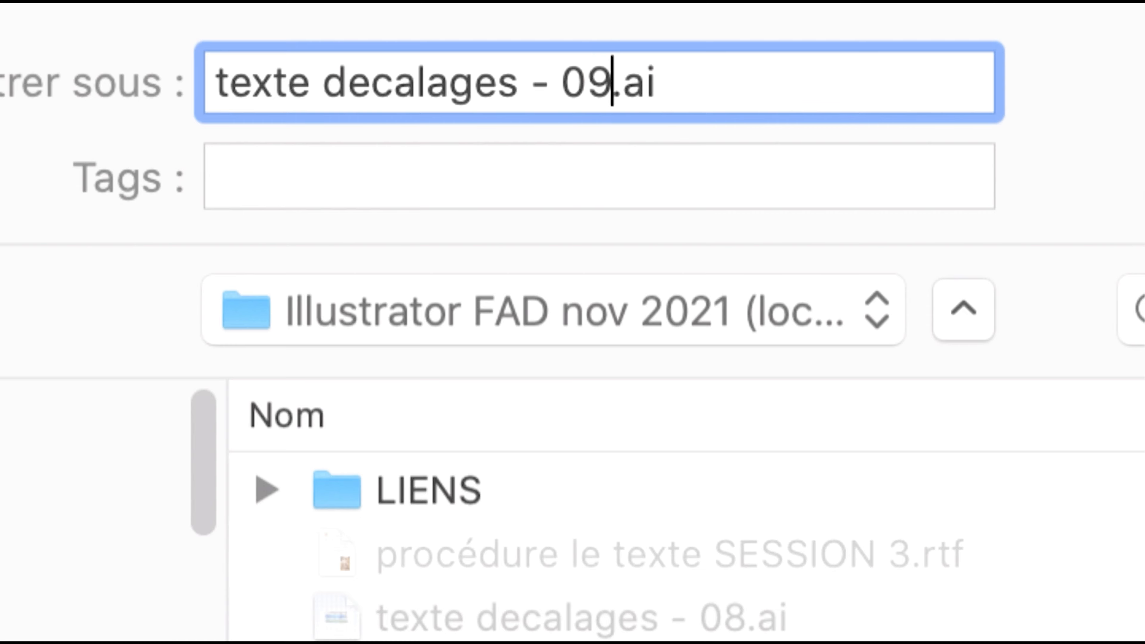
pyautogui.press('Return')
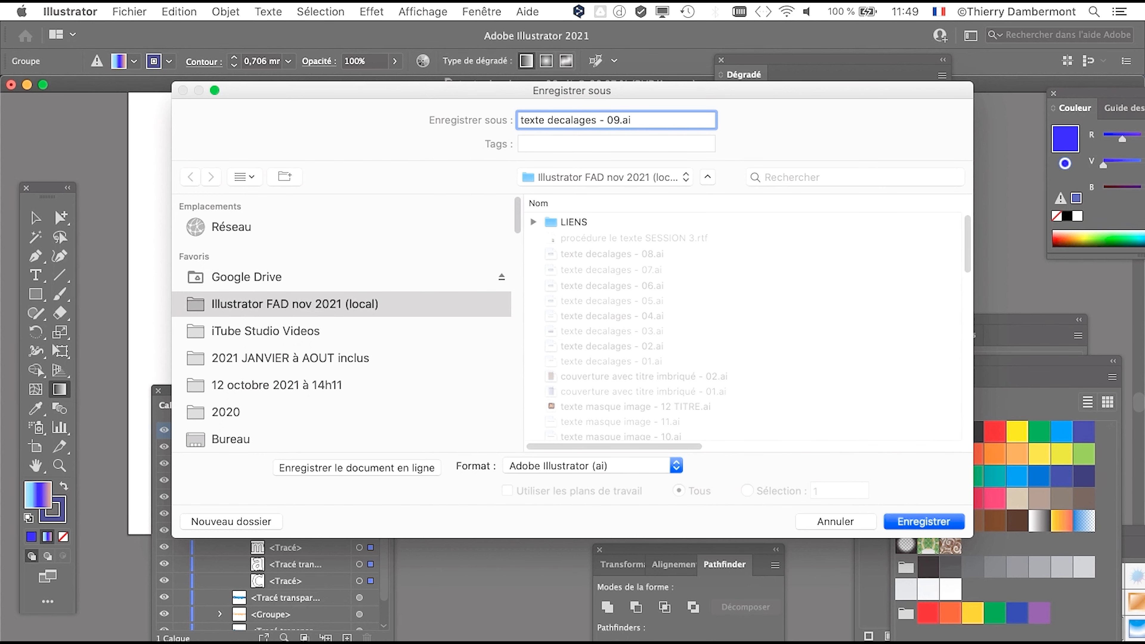
pyautogui.press('Return')
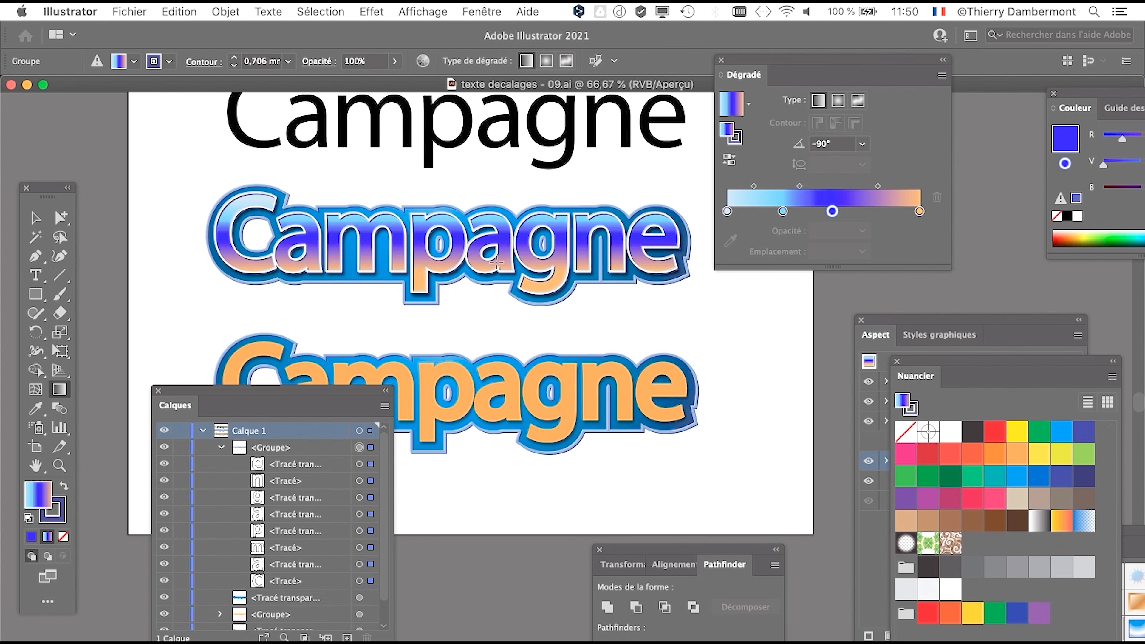
# Step: Examine the drop shadow and outlines up close around the a and g, moving the layers list out of the way
pyautogui.scroll(5, 514, 269)
pyautogui.scroll(2, 513, 268)
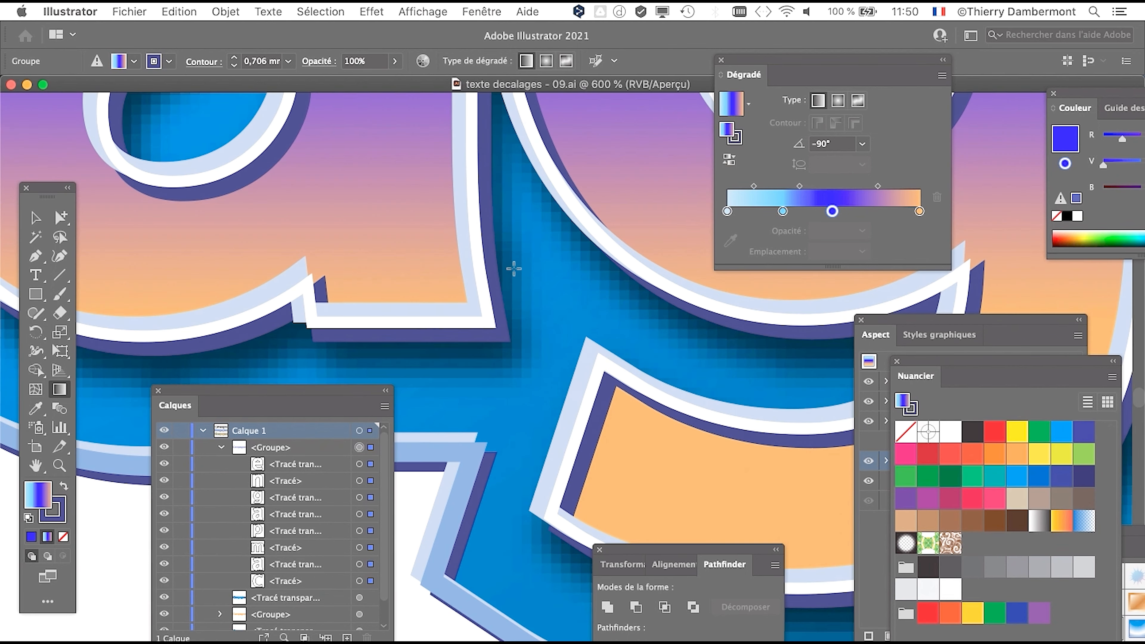
pyautogui.moveTo(349, 410); pyautogui.dragTo(326, 563)
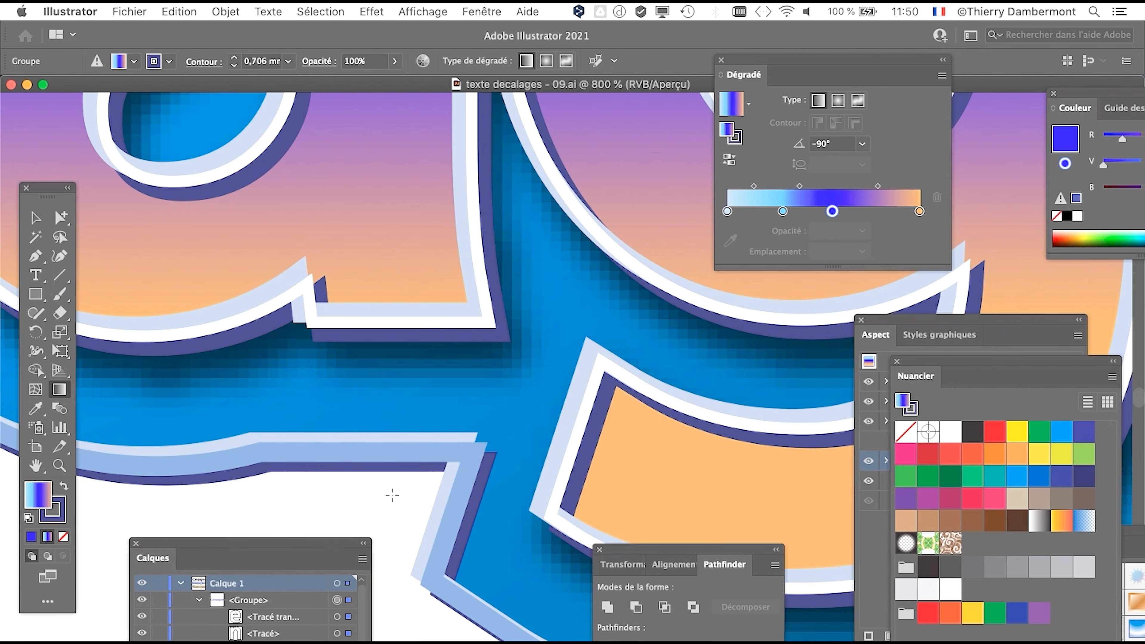
pyautogui.scroll(-2, 509, 366)
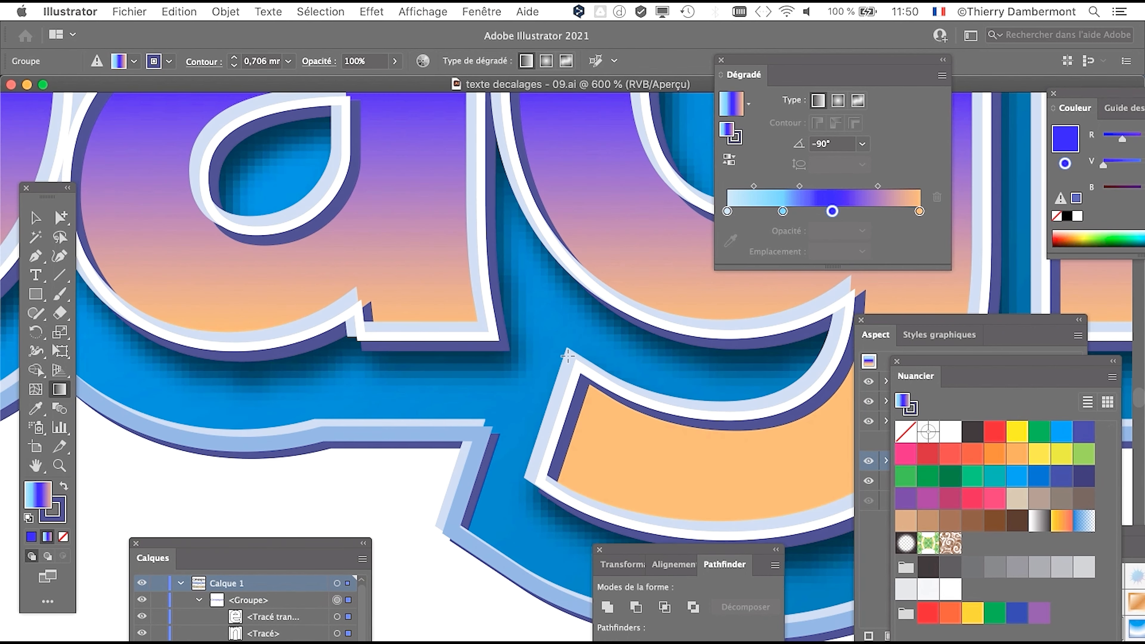
pyautogui.scroll(-1, 566, 360)
pyautogui.hscroll(10, 473, 401)
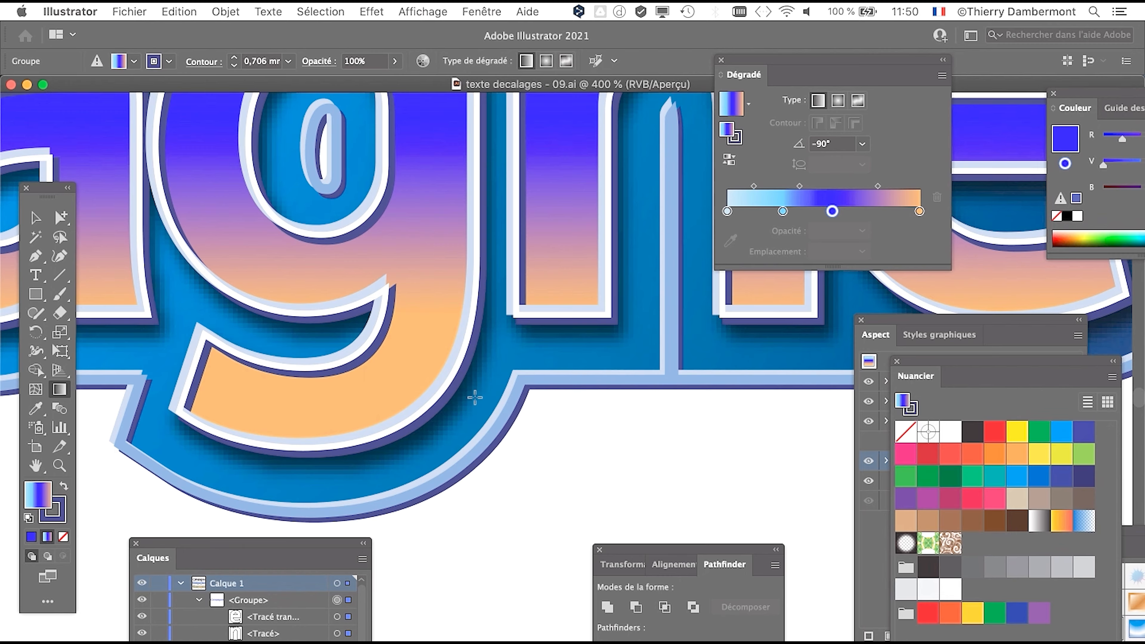
pyautogui.scroll(3, 475, 398)
pyautogui.moveTo(242, 548); pyautogui.dragTo(444, 606)
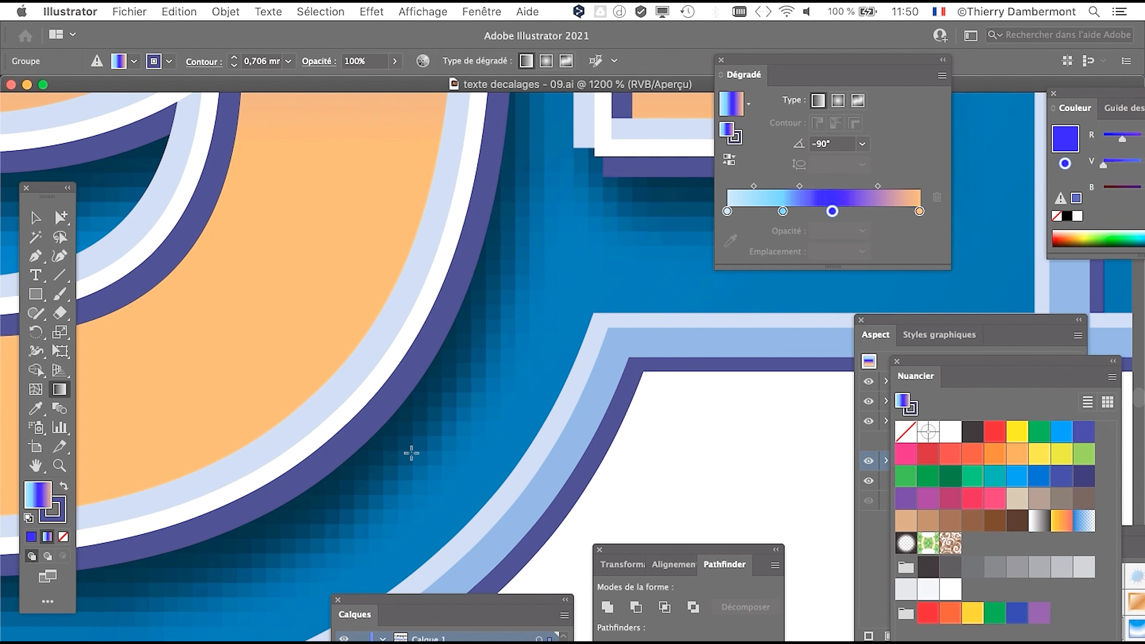
pyautogui.scroll(-1, 388, 444)
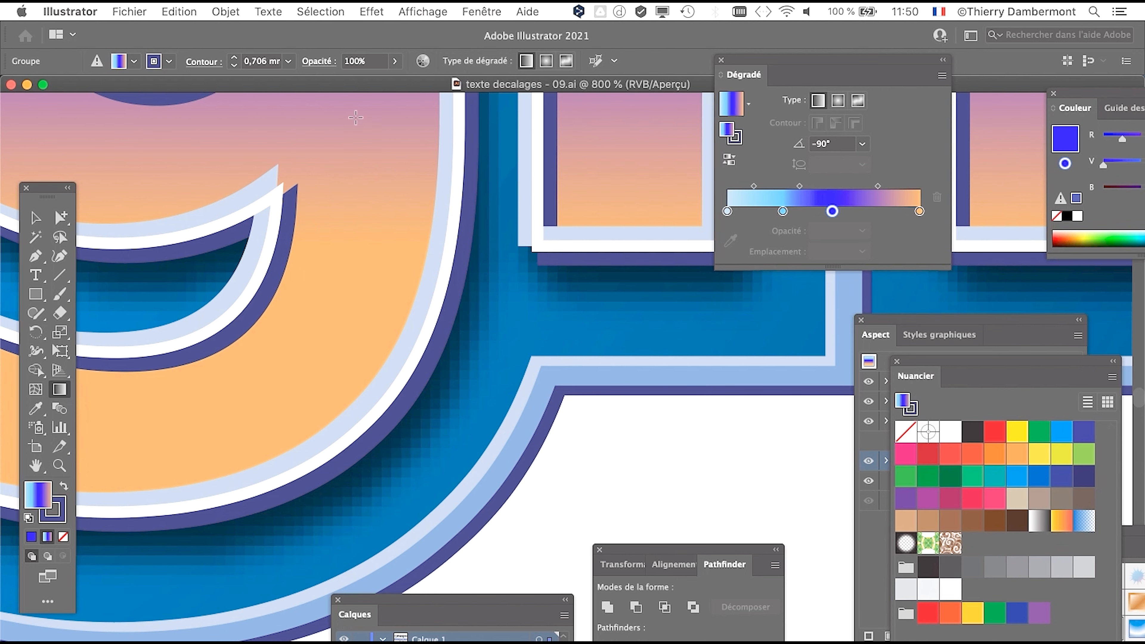
# Step: Review the raster effects resolution in the new document settings and close them without creating a document
pyautogui.click(372, 11)
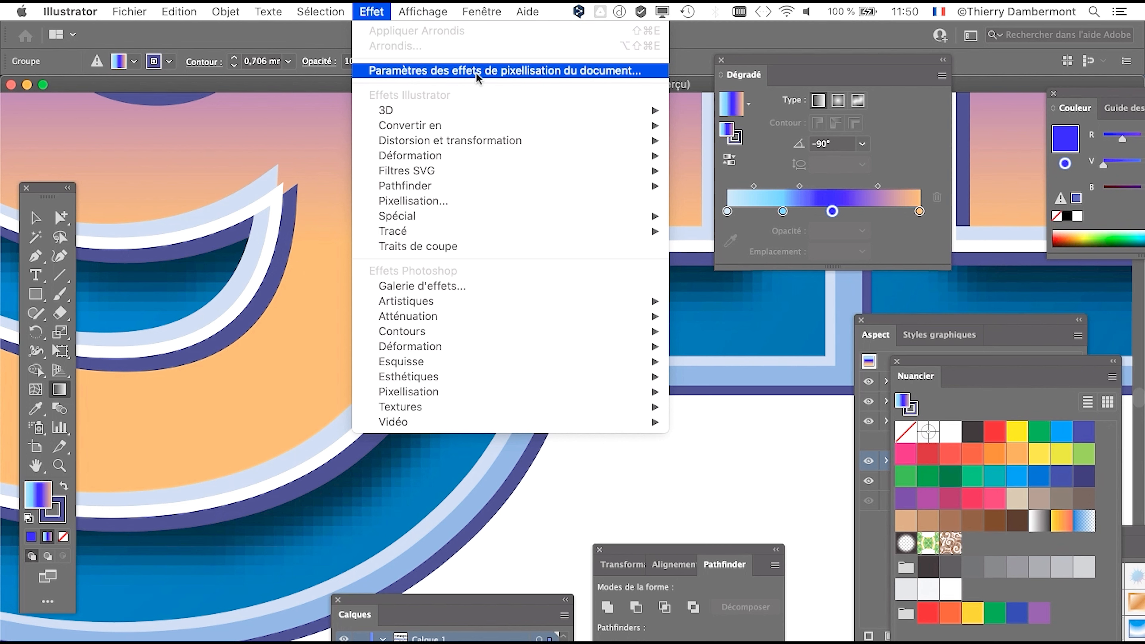
pyautogui.click(730, 40)
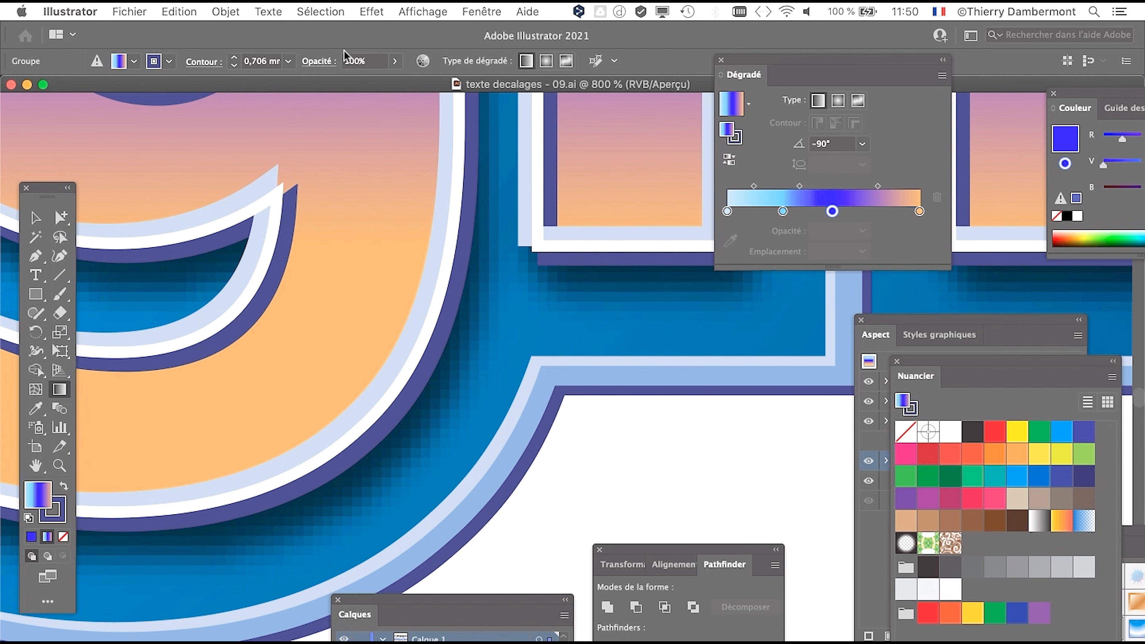
pyautogui.click(134, 13)
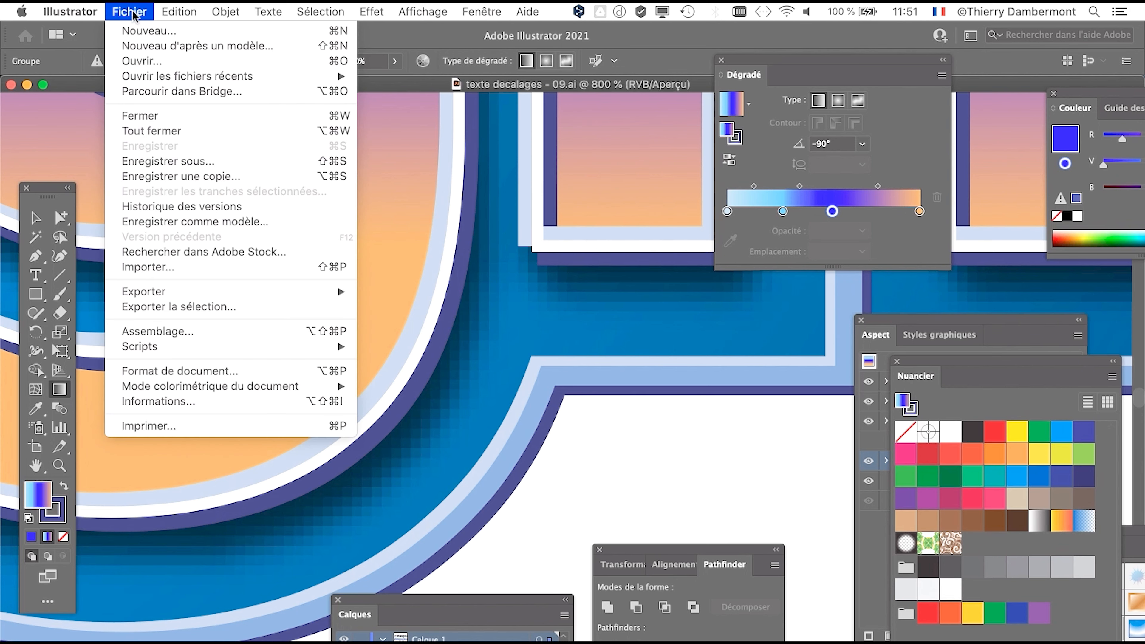
pyautogui.click(141, 31)
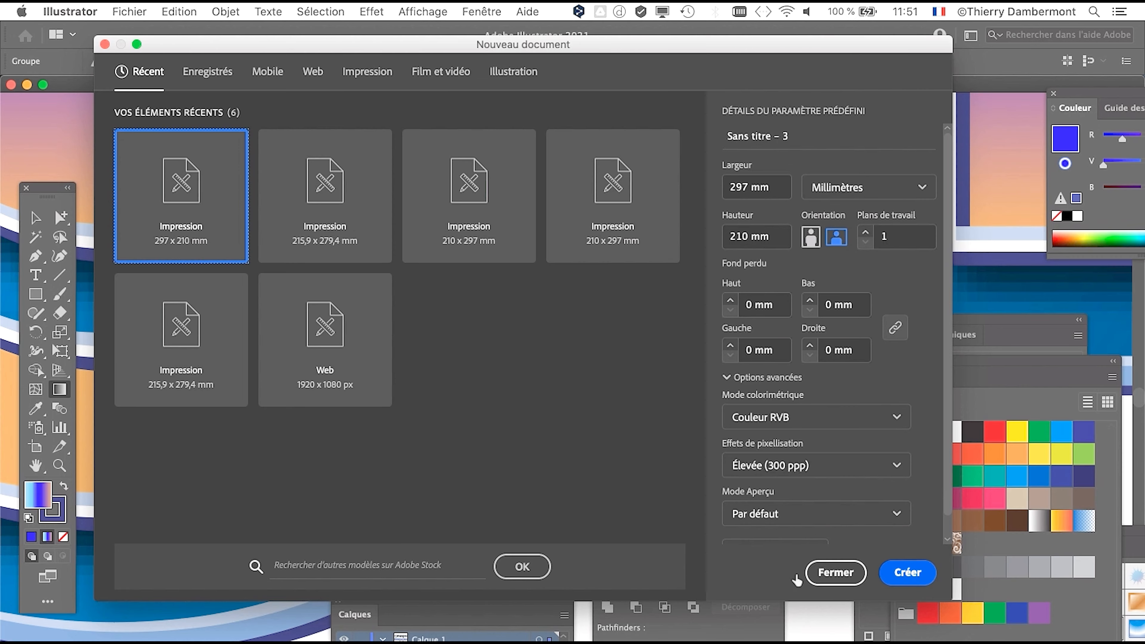
pyautogui.click(811, 577)
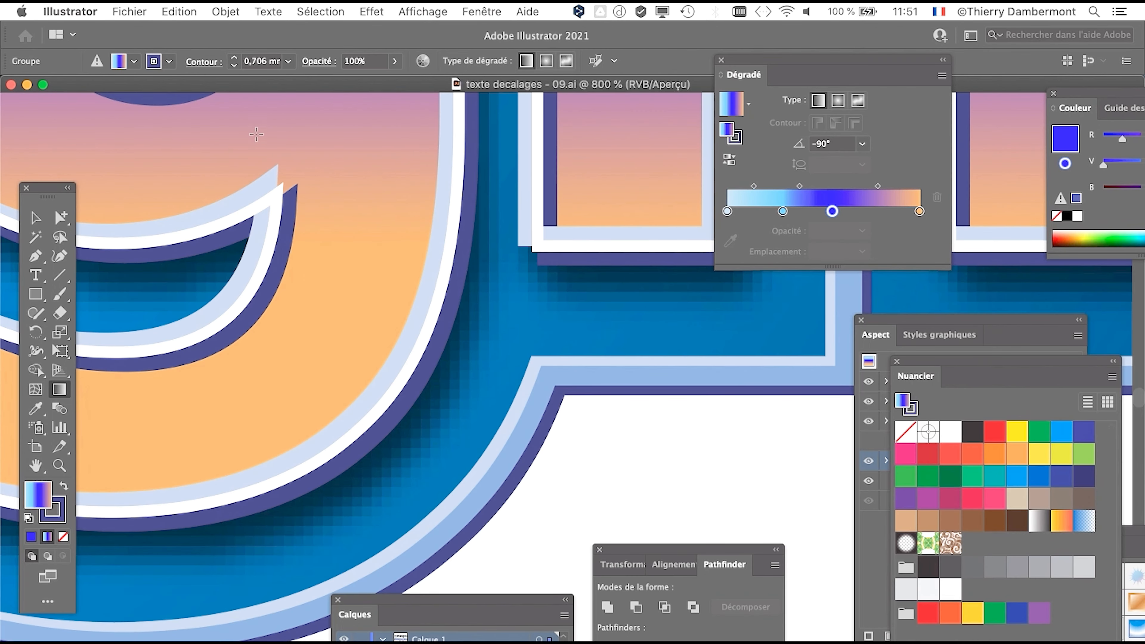
# Step: Set the document's raster effects resolution to Moyenne (150 ppp), keeping the RVB colour model and transparent background
pyautogui.click(371, 12)
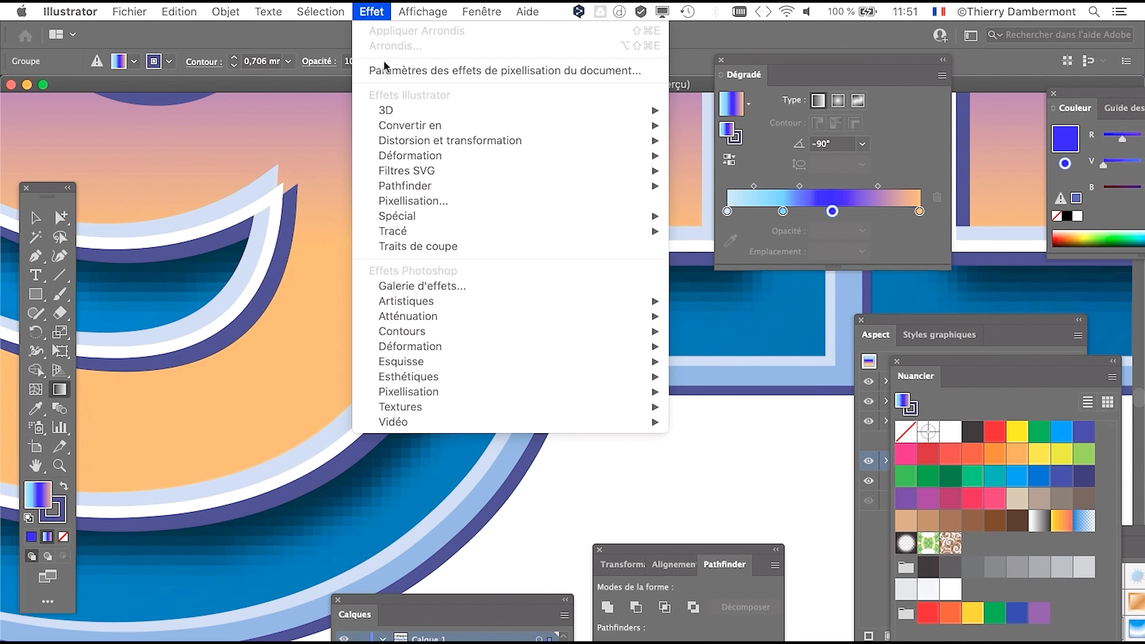
pyautogui.click(387, 72)
pyautogui.moveTo(550, 188); pyautogui.dragTo(700, 84)
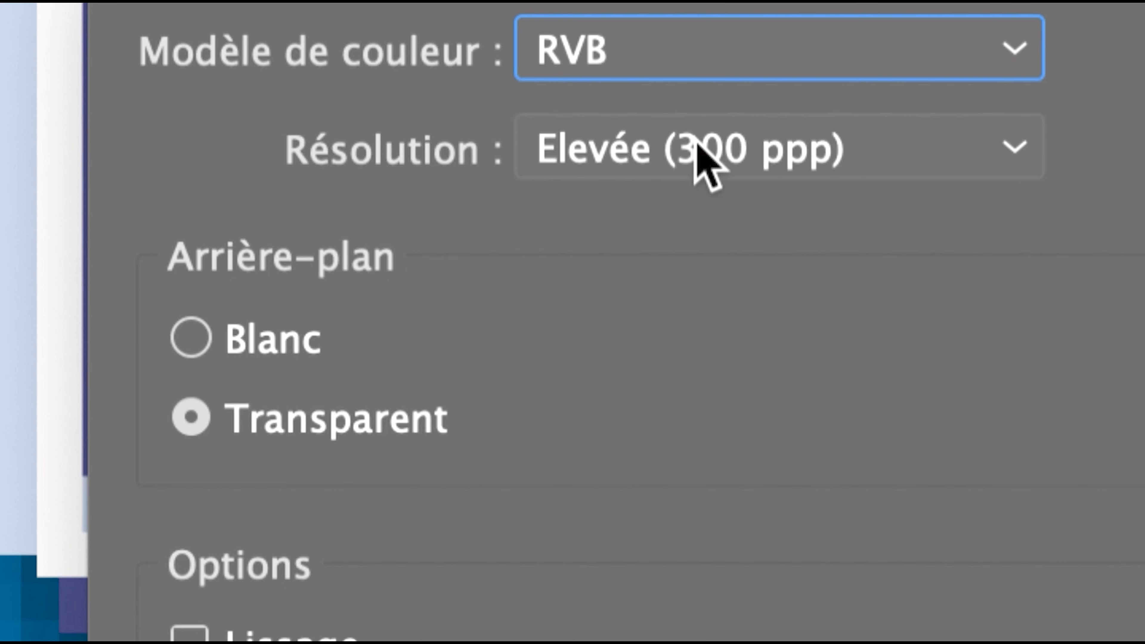
pyautogui.click(692, 145)
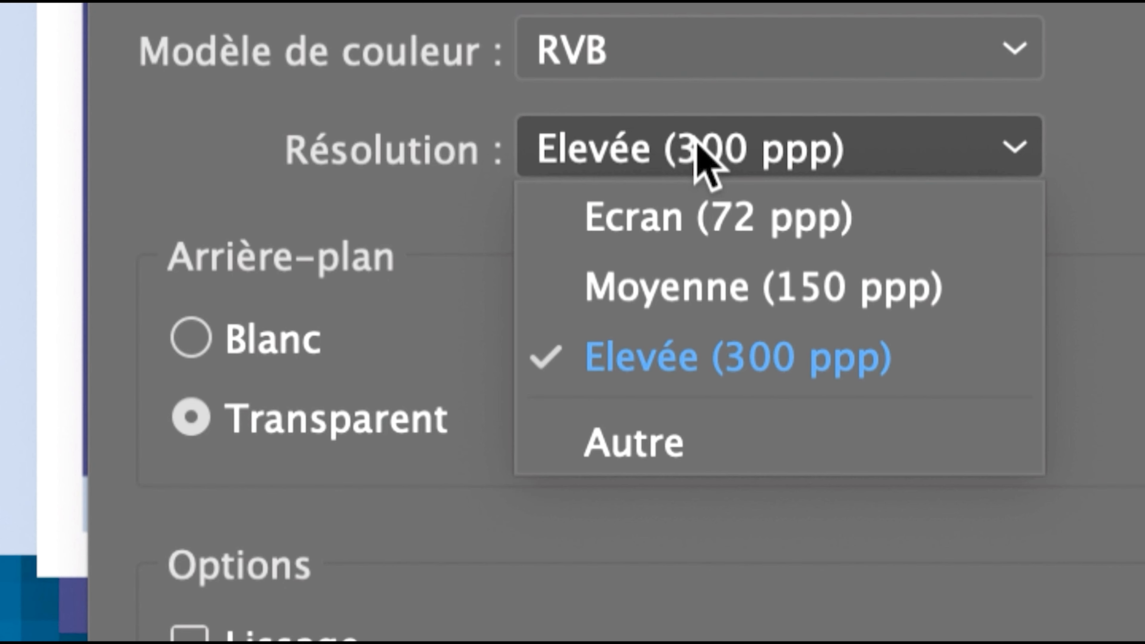
pyautogui.click(721, 291)
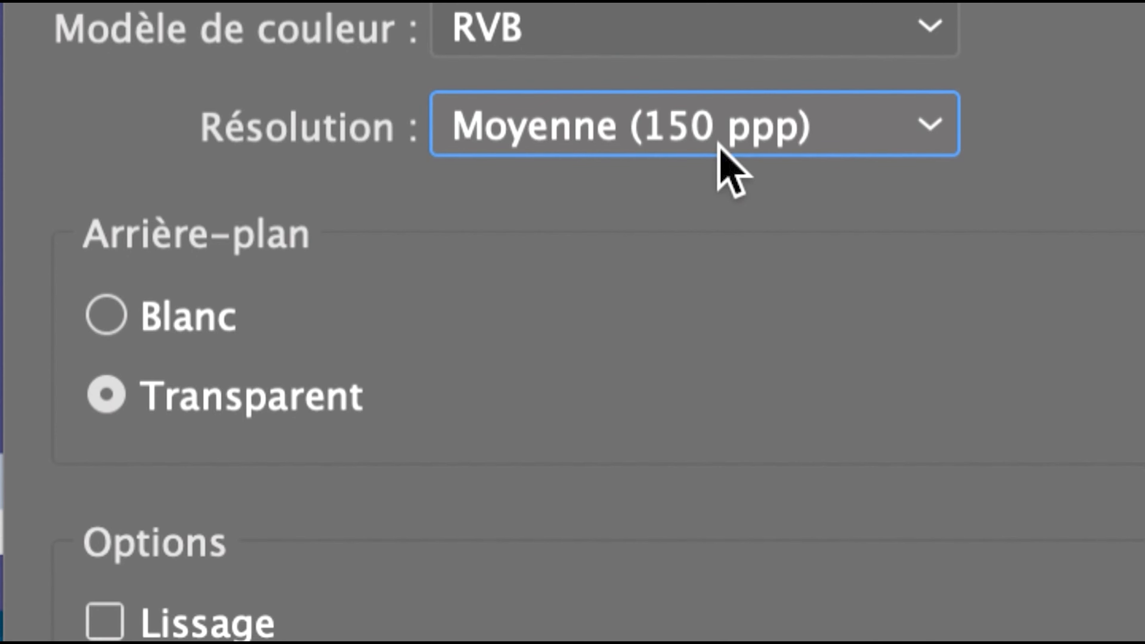
pyautogui.click(719, 145)
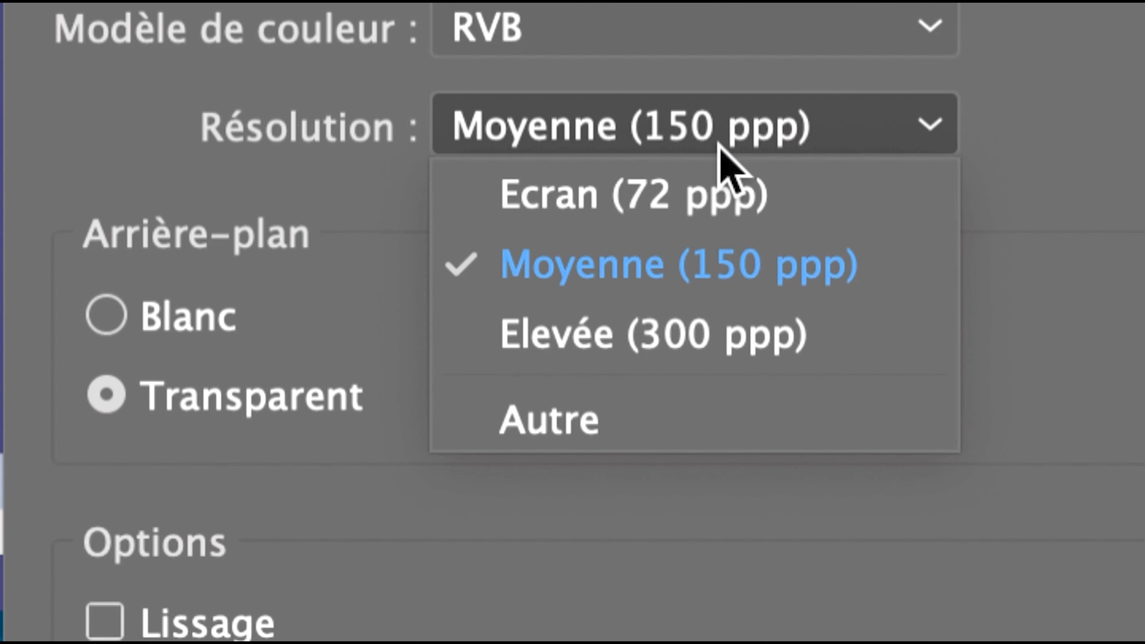
pyautogui.click(717, 332)
pyautogui.click(703, 88)
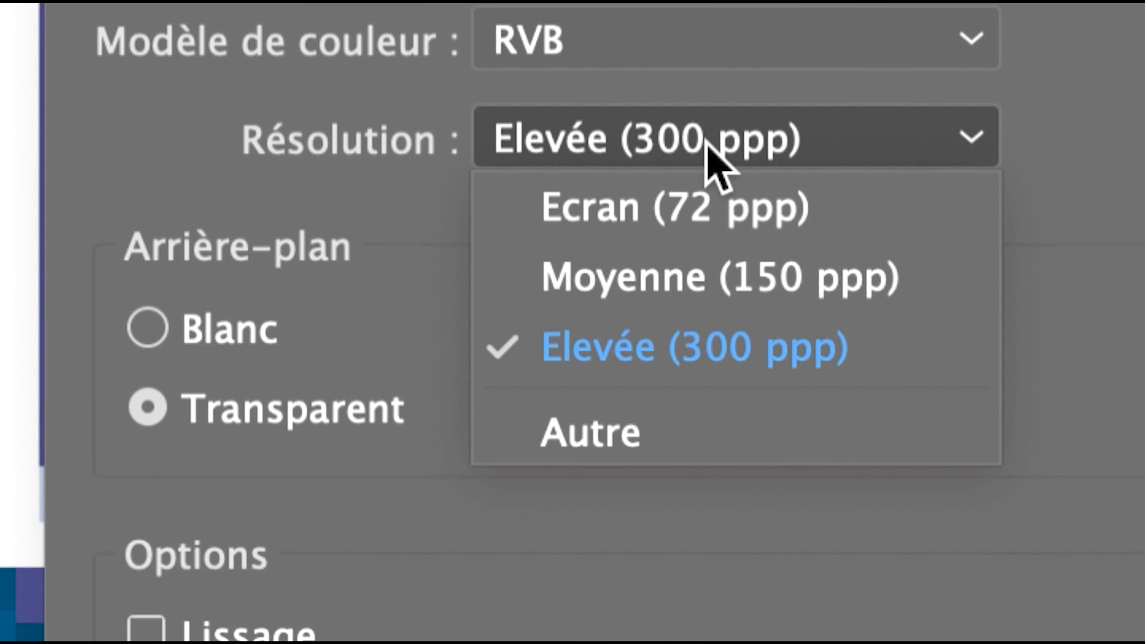
pyautogui.click(700, 194)
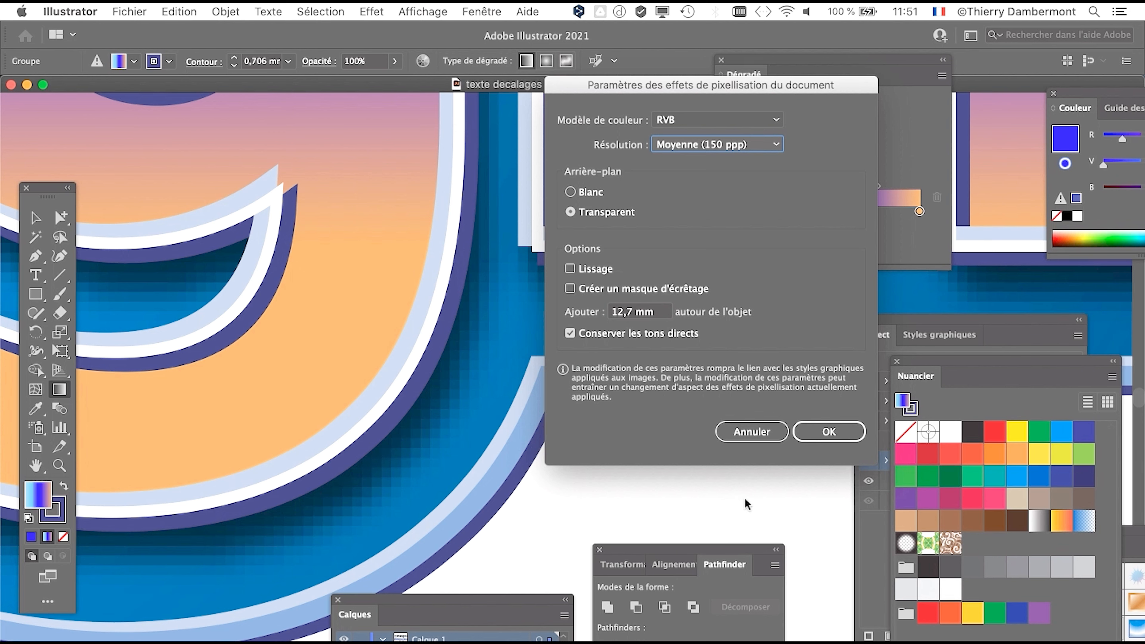
pyautogui.click(818, 431)
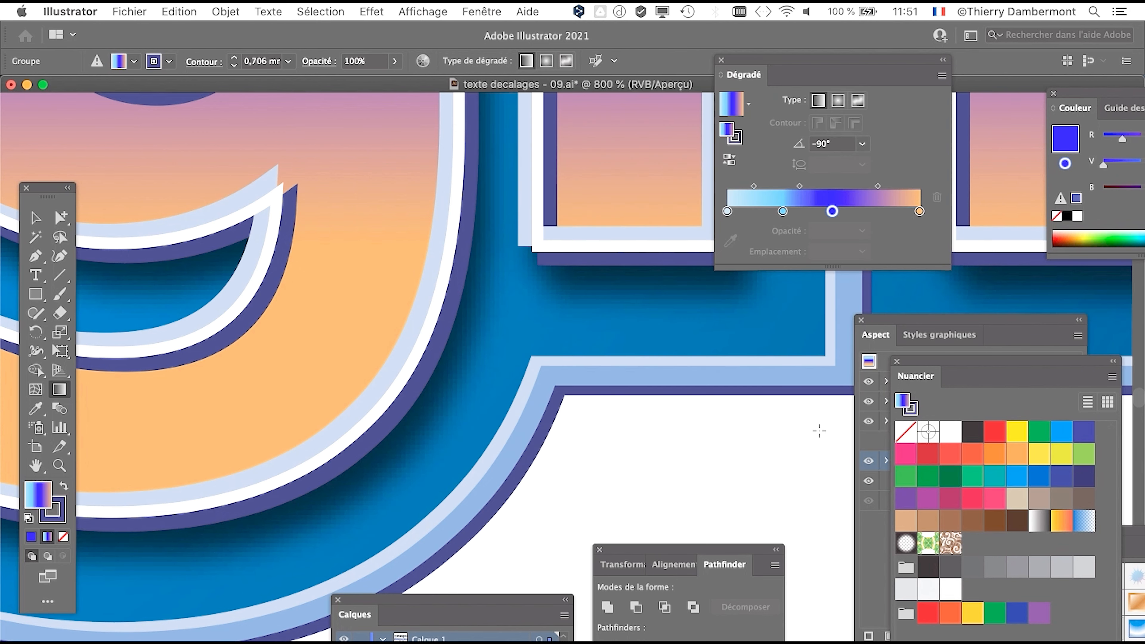
# Step: Raise the document's raster effects resolution to Elevée (300 ppp) while viewing the g's drop shadow up close
pyautogui.scroll(3, 396, 424)
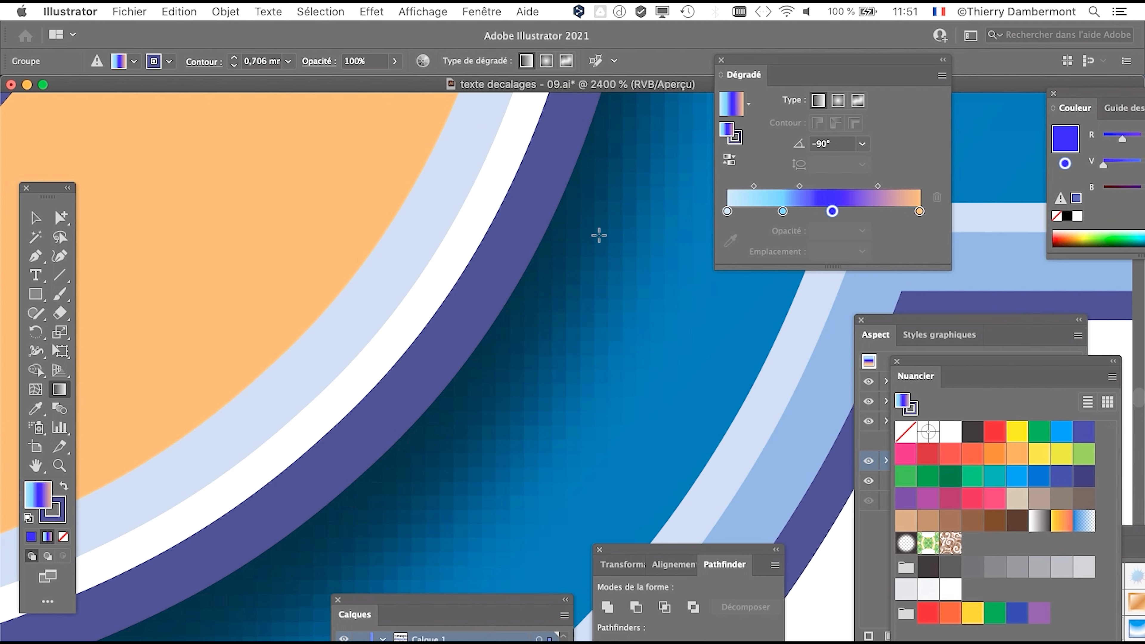
pyautogui.scroll(2, 592, 278)
pyautogui.moveTo(480, 334); pyautogui.dragTo(340, 303)
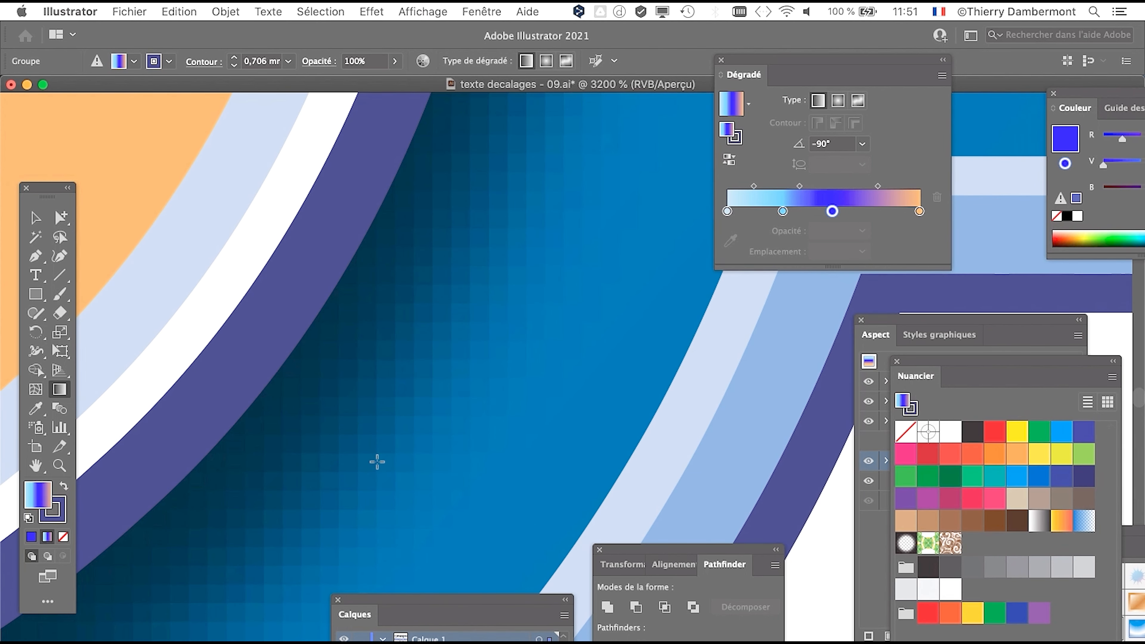
pyautogui.click(372, 9)
pyautogui.click(371, 10)
pyautogui.click(412, 71)
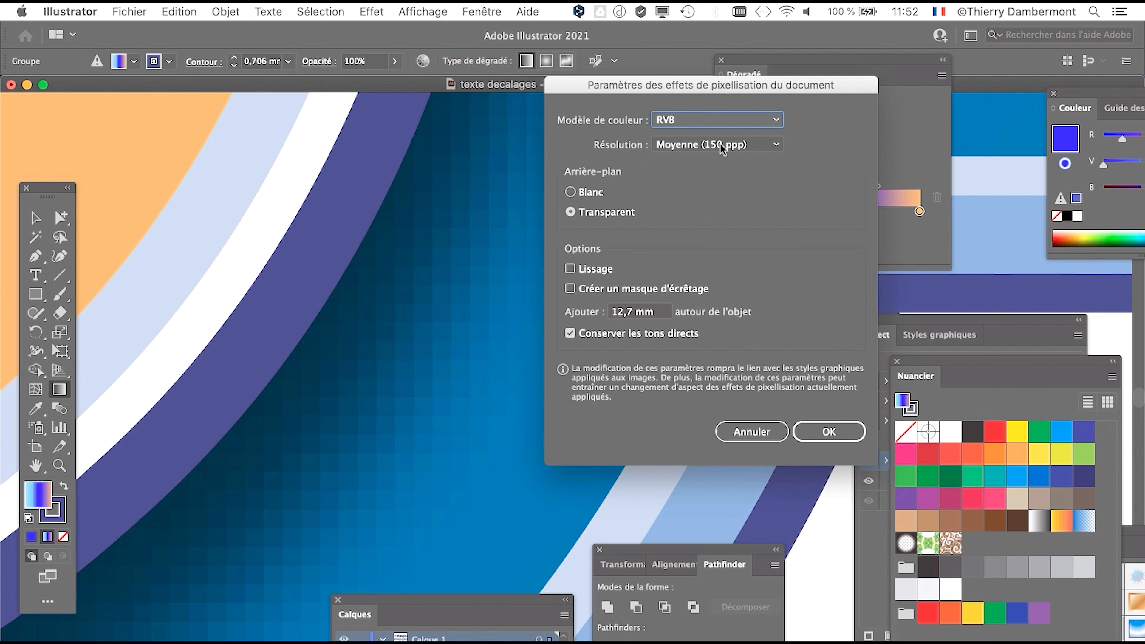
pyautogui.click(721, 146)
pyautogui.click(727, 193)
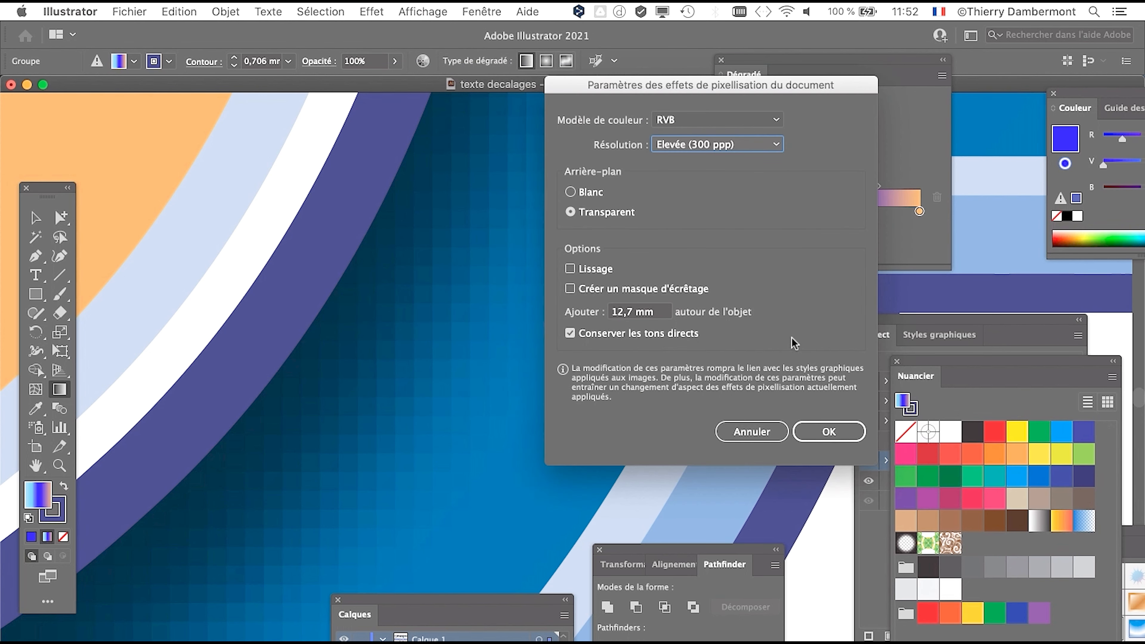
pyautogui.click(837, 436)
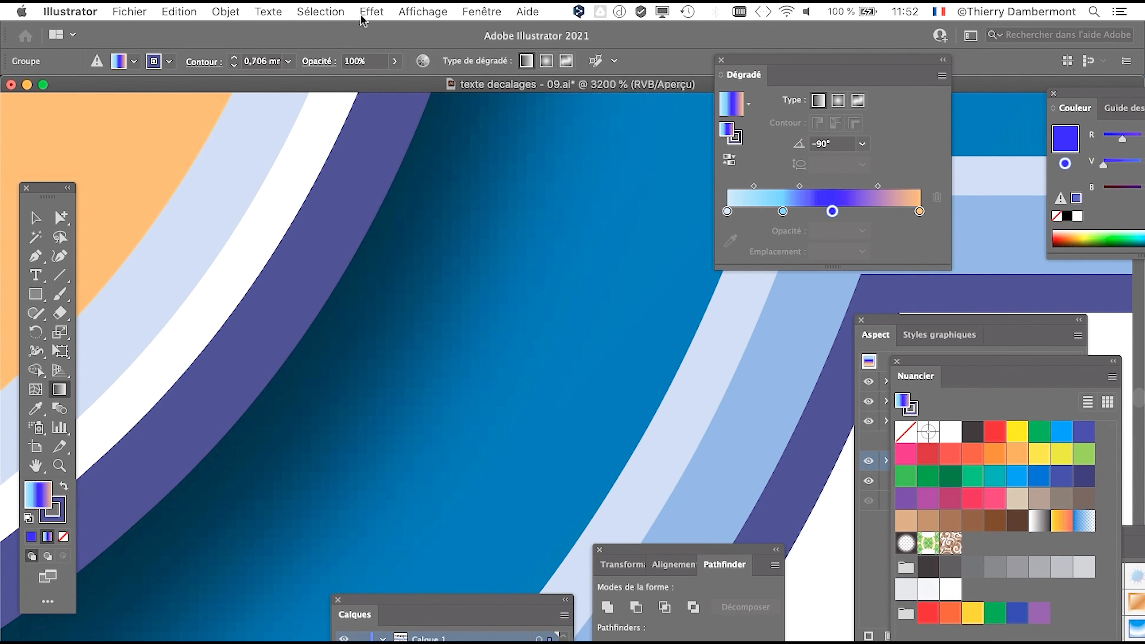
# Step: Lower the document's raster effects resolution to Ecran (72 ppp)
pyautogui.click(373, 11)
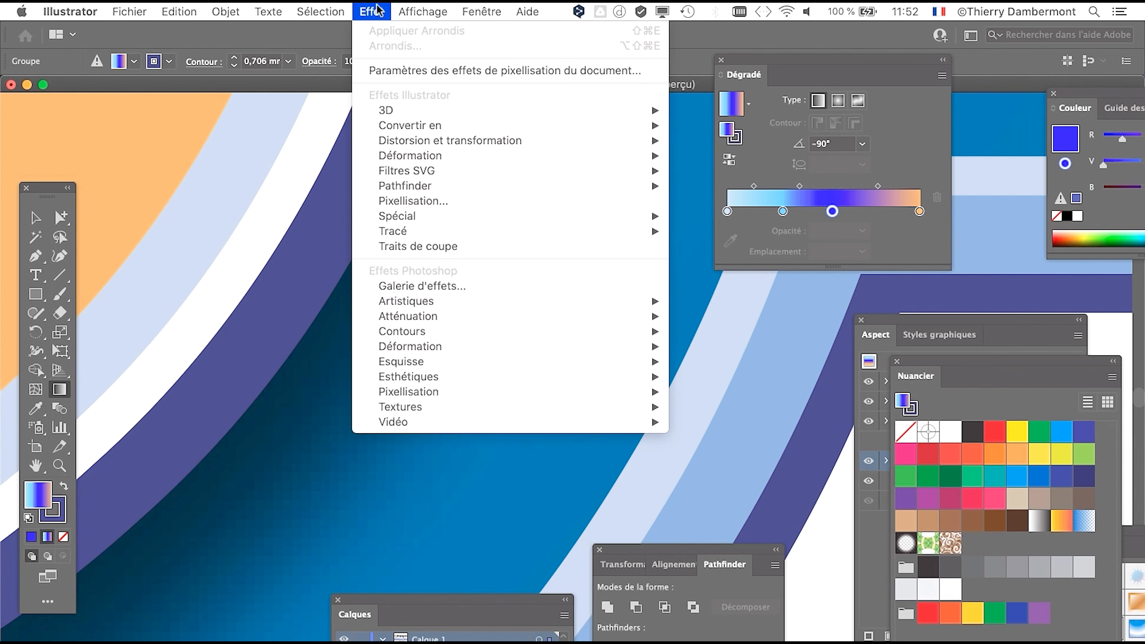
pyautogui.click(505, 70)
pyautogui.click(697, 145)
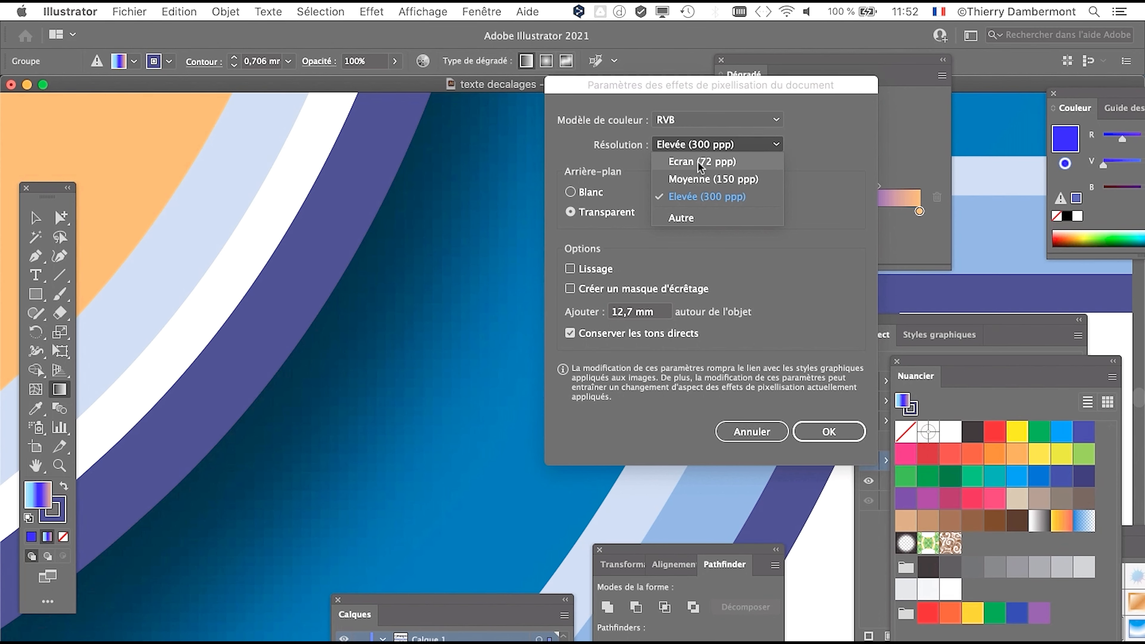
pyautogui.click(698, 163)
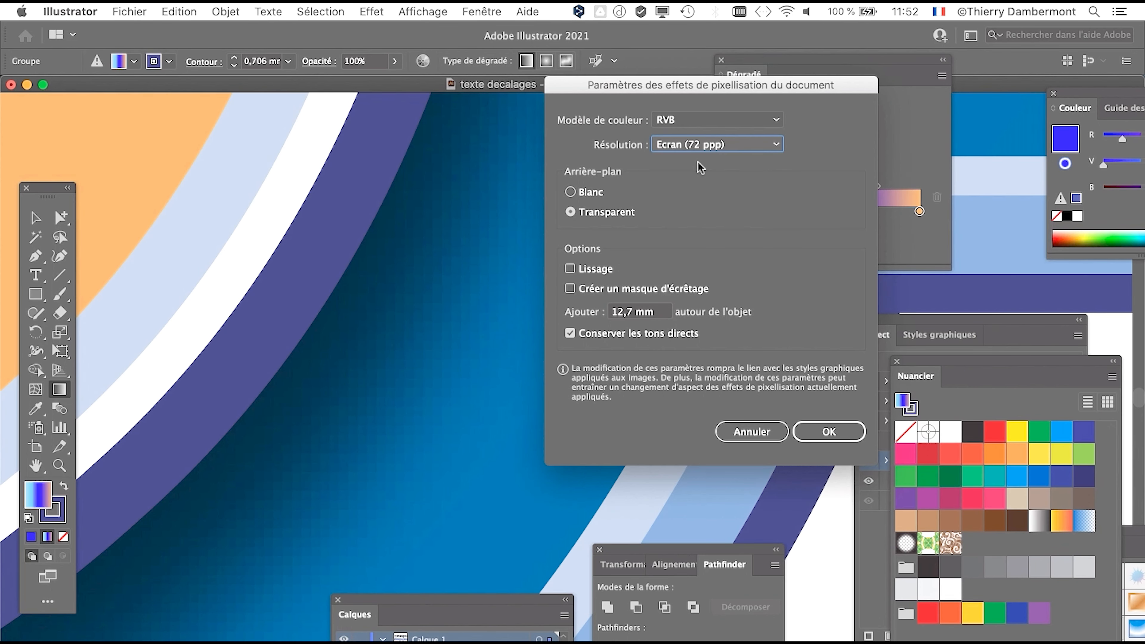
pyautogui.click(828, 432)
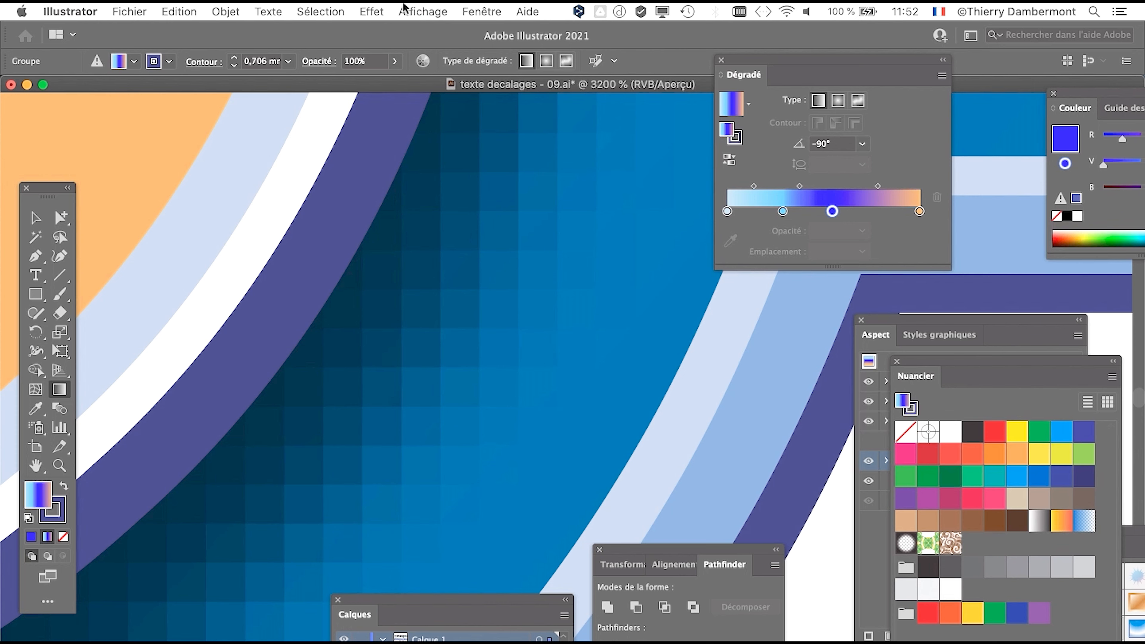
# Step: Try the custom Autre option for the raster effects resolution, and go back to Ecran (72 ppp)
pyautogui.click(382, 10)
pyautogui.click(398, 70)
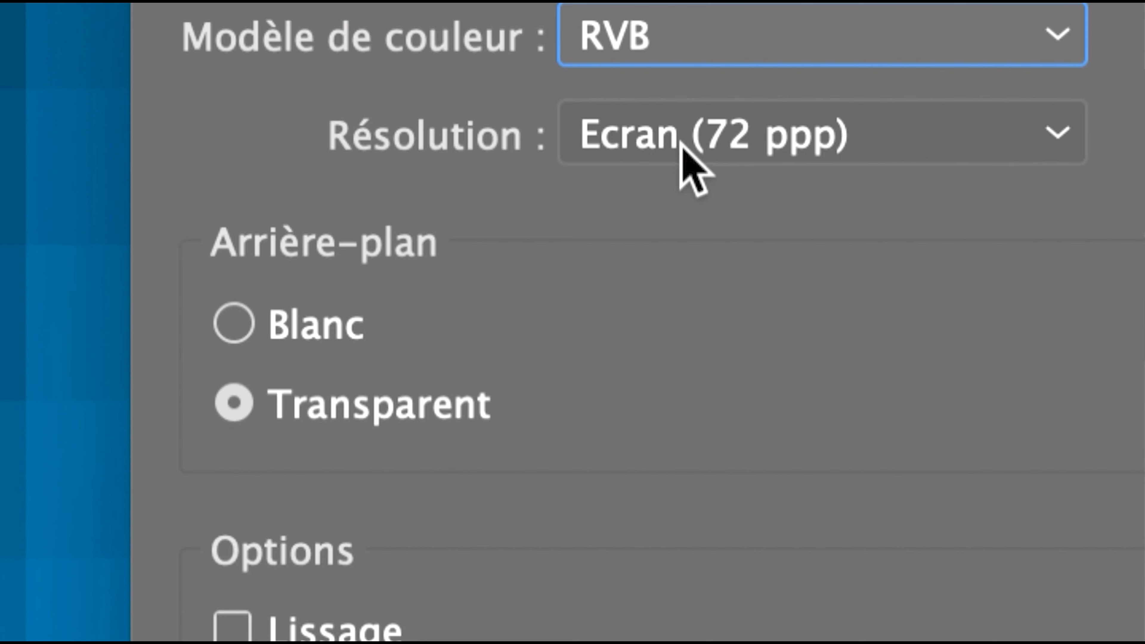
pyautogui.click(683, 149)
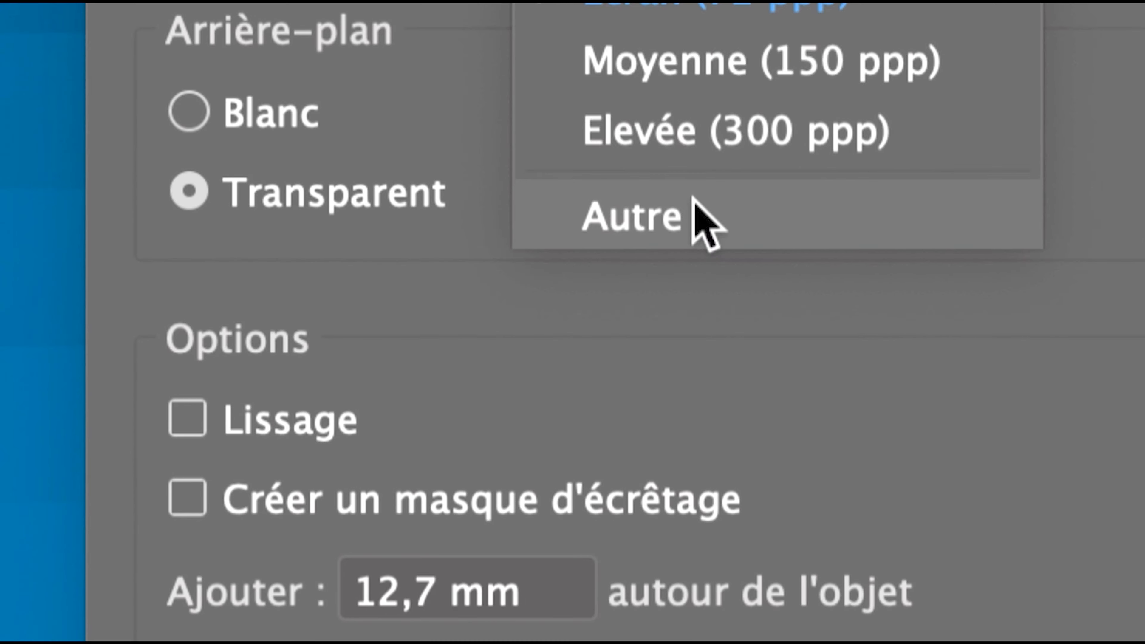
pyautogui.click(739, 431)
pyautogui.click(803, 141)
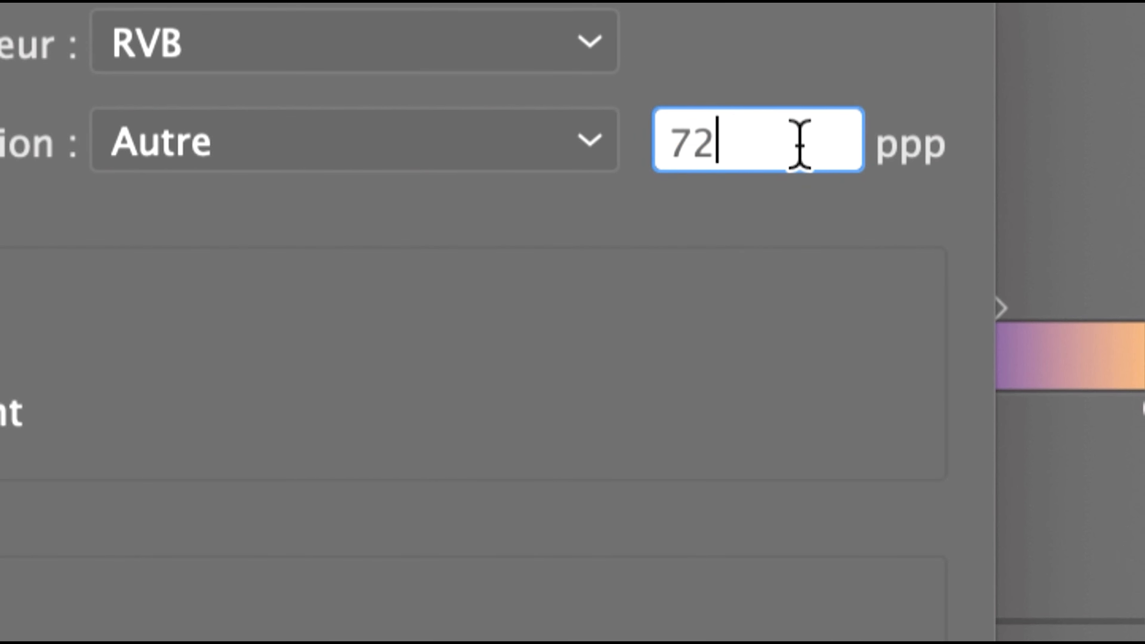
pyautogui.moveTo(790, 144); pyautogui.dragTo(680, 135)
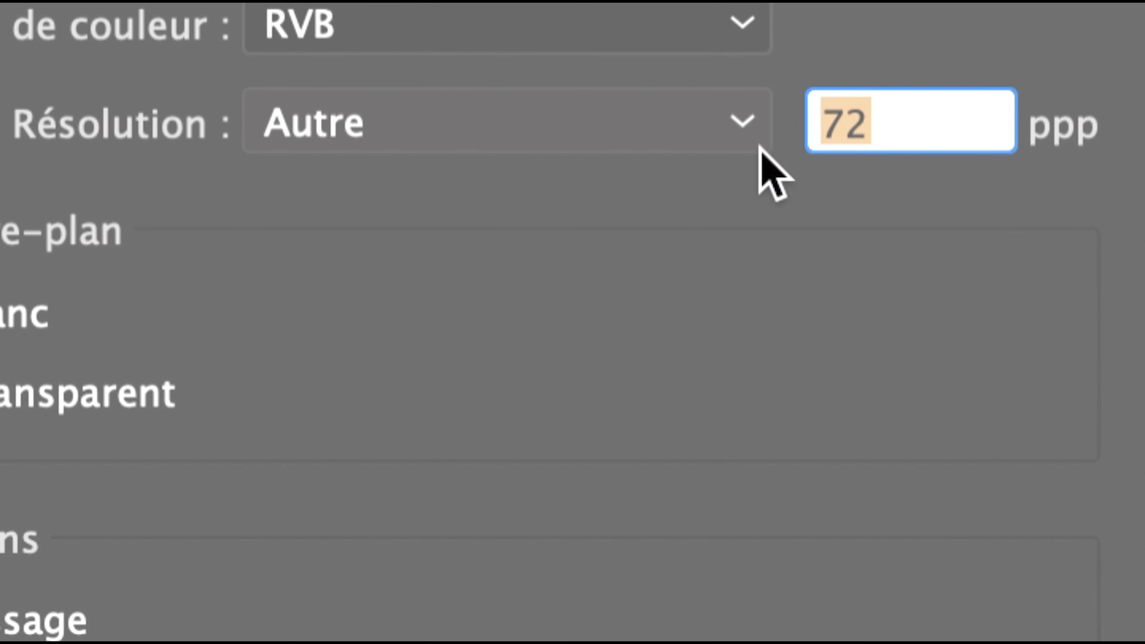
pyautogui.click(758, 145)
pyautogui.click(735, 163)
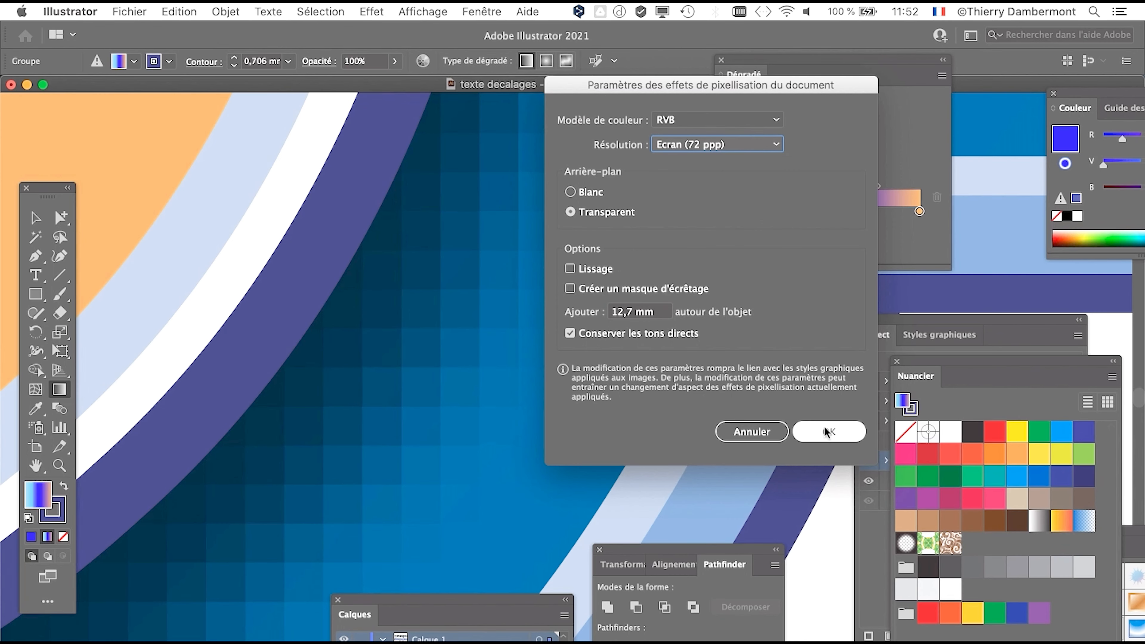
pyautogui.click(825, 432)
# Step: Examine the pixelation of the drop shadow around the g's descender, both up close and at the scale of the whole word
pyautogui.scroll(-5, 427, 388)
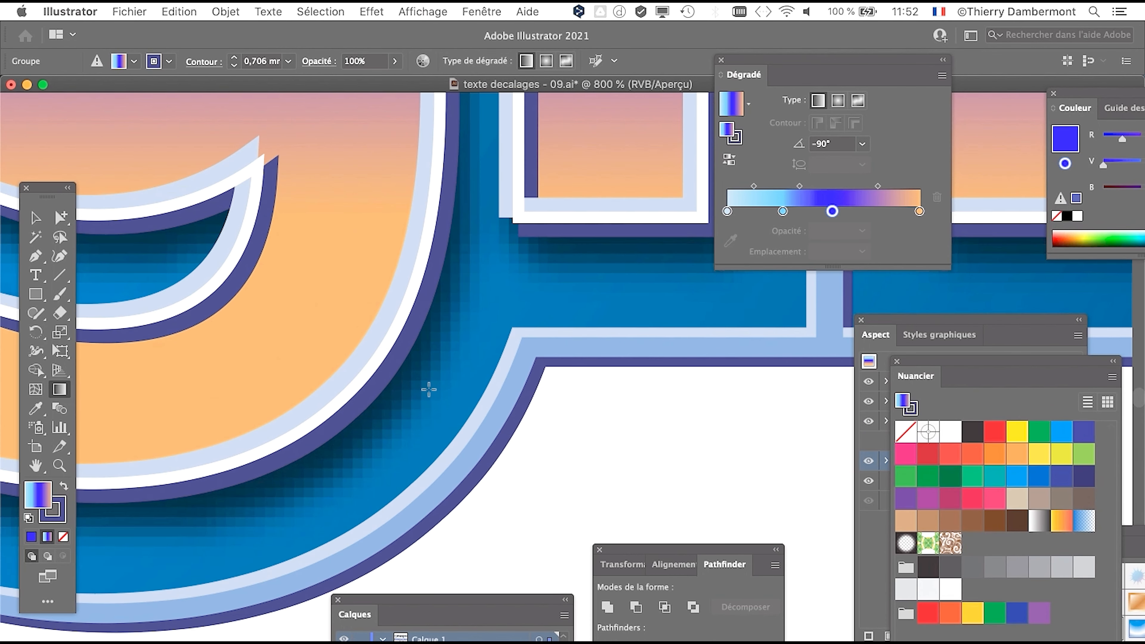
pyautogui.scroll(-1, 426, 386)
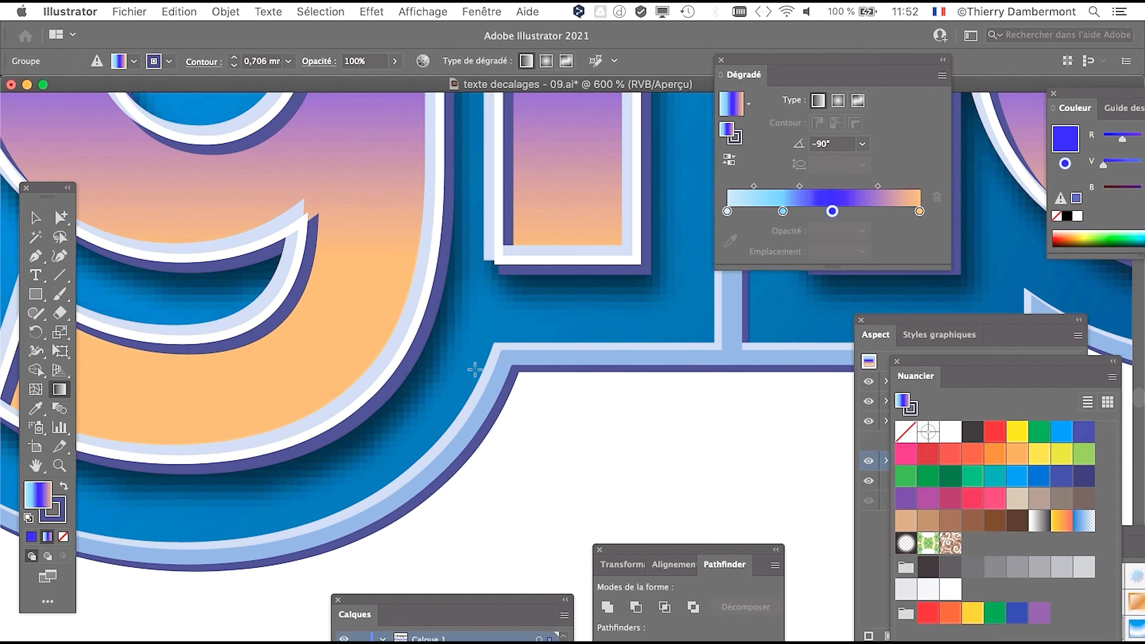
pyautogui.scroll(-2, 471, 369)
pyautogui.scroll(-2, 407, 411)
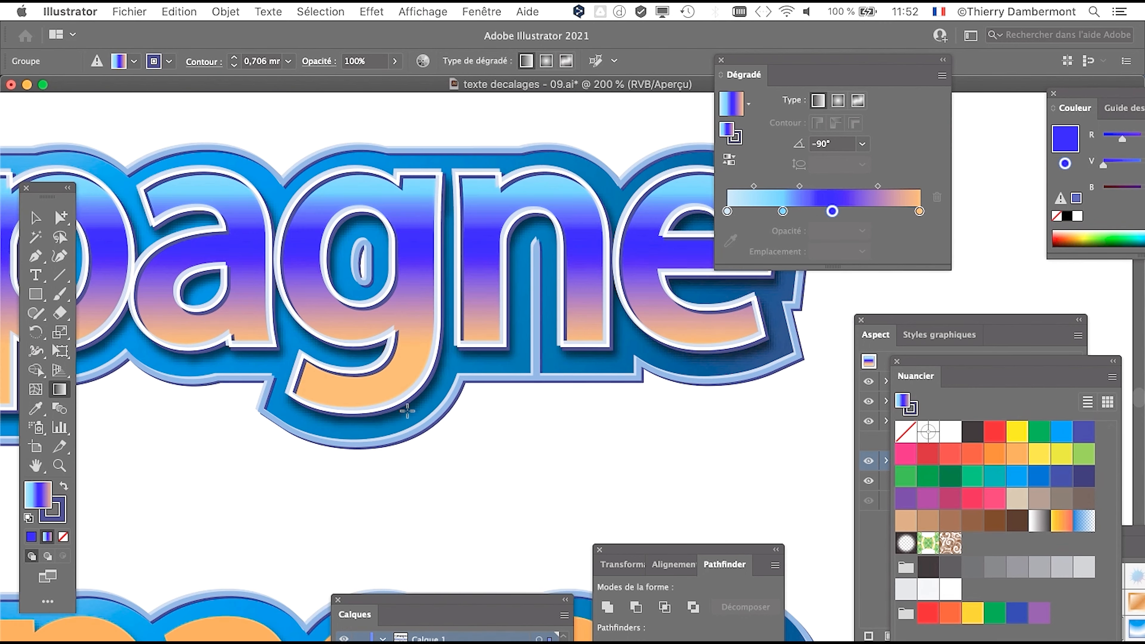
pyautogui.scroll(3, 394, 431)
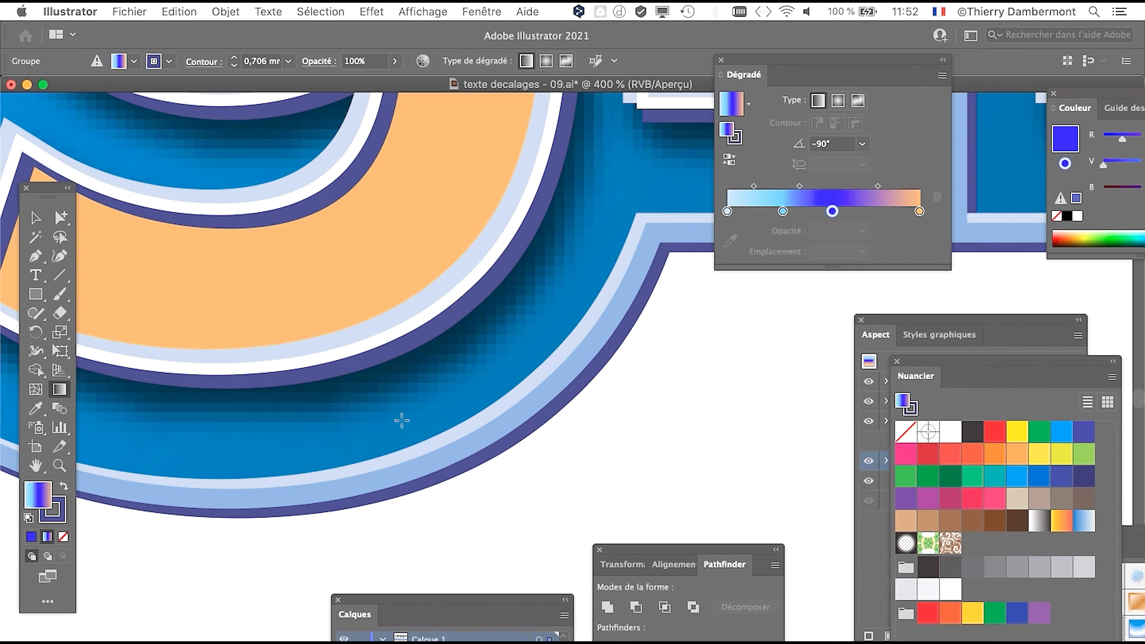
pyautogui.scroll(3, 424, 361)
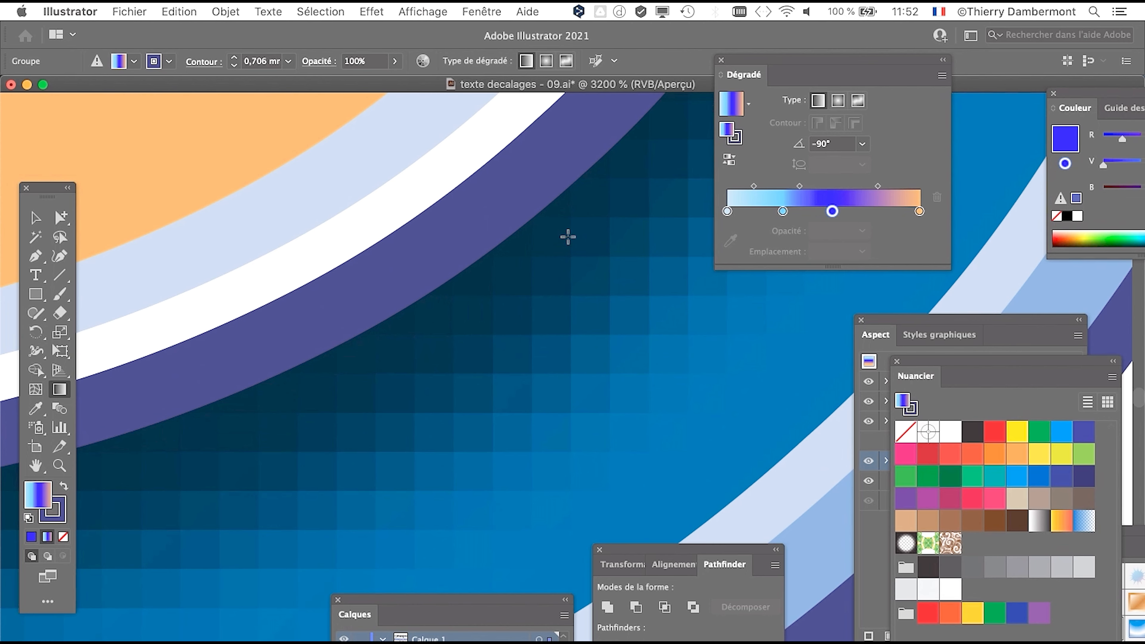
pyautogui.scroll(-3, 565, 352)
pyautogui.scroll(-2, 563, 359)
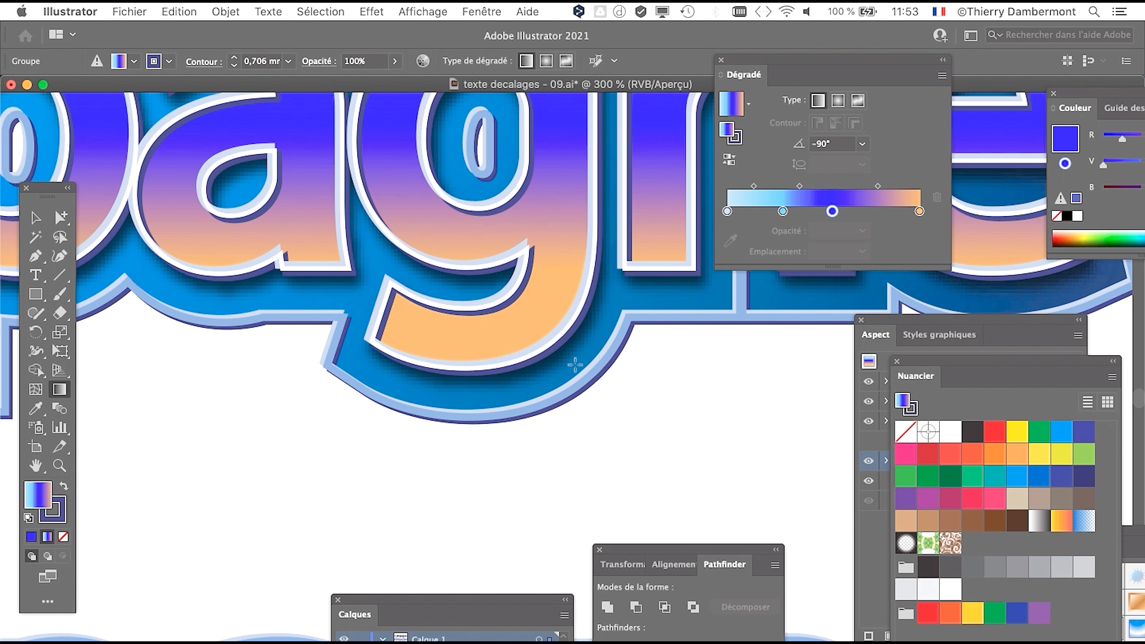
# Step: Look through the file formats offered for exporting the artwork, and leave without exporting
pyautogui.click(136, 10)
pyautogui.moveTo(147, 291)
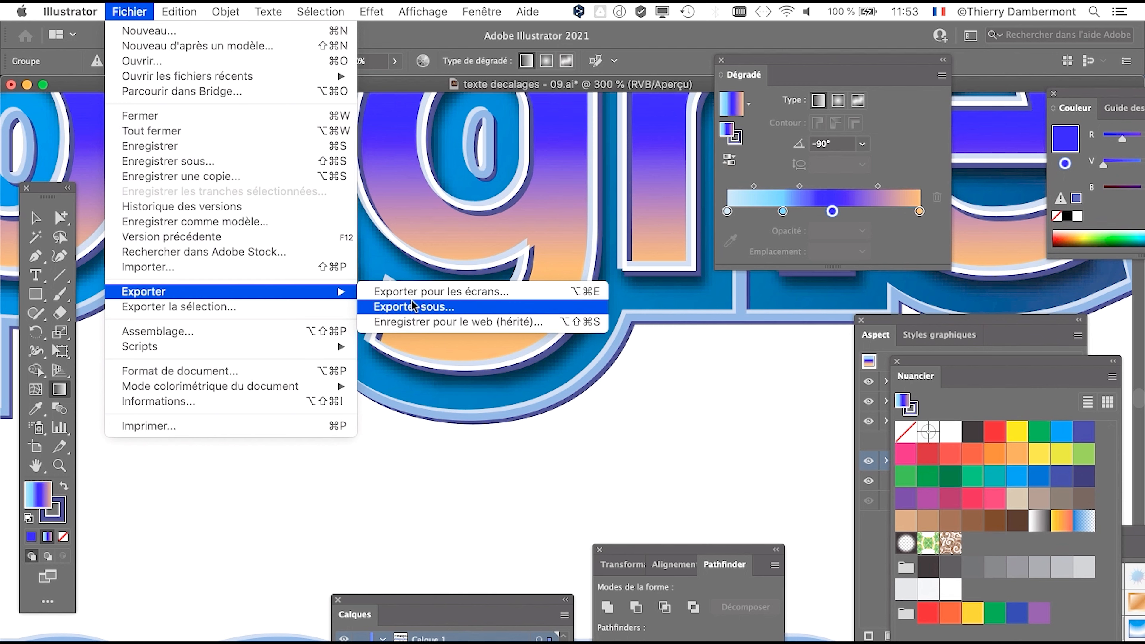
pyautogui.click(414, 308)
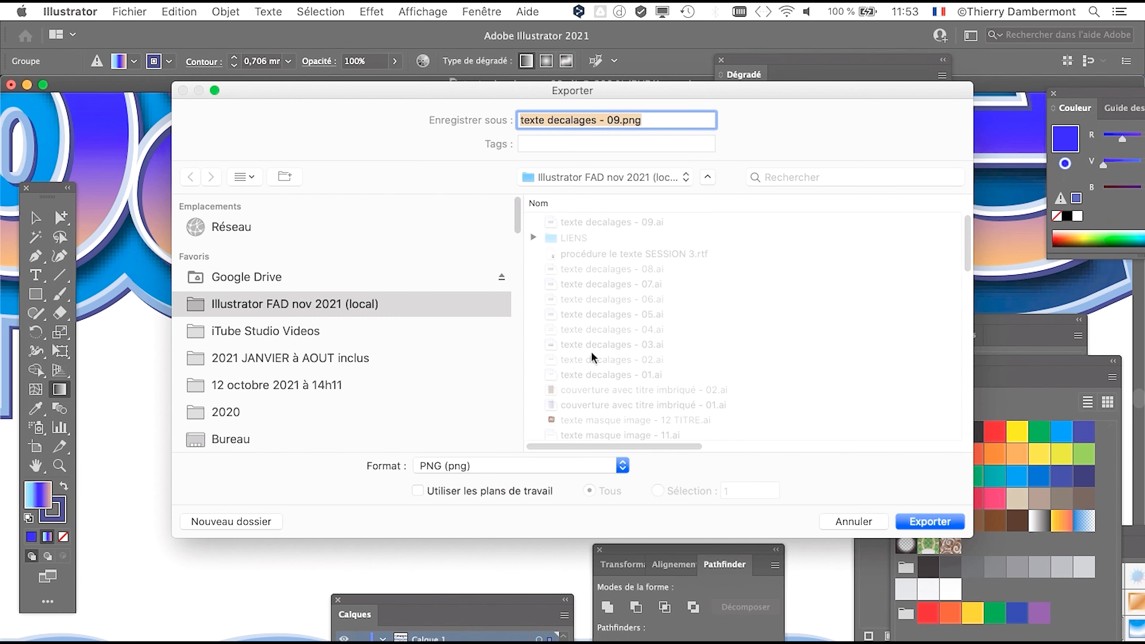
pyautogui.click(498, 469)
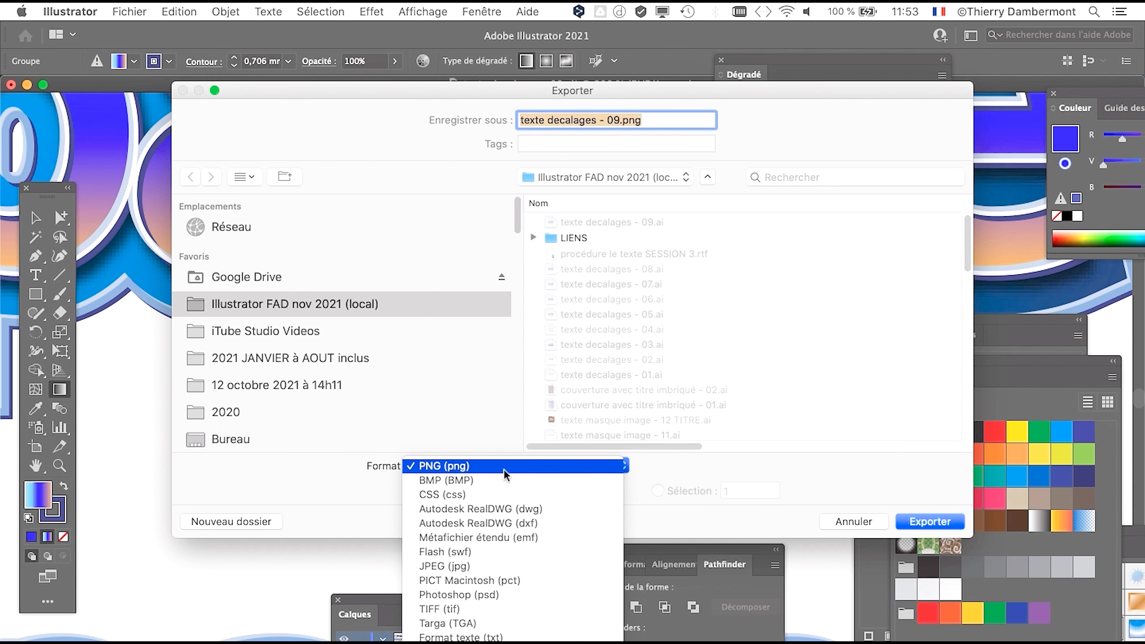
pyautogui.click(870, 522)
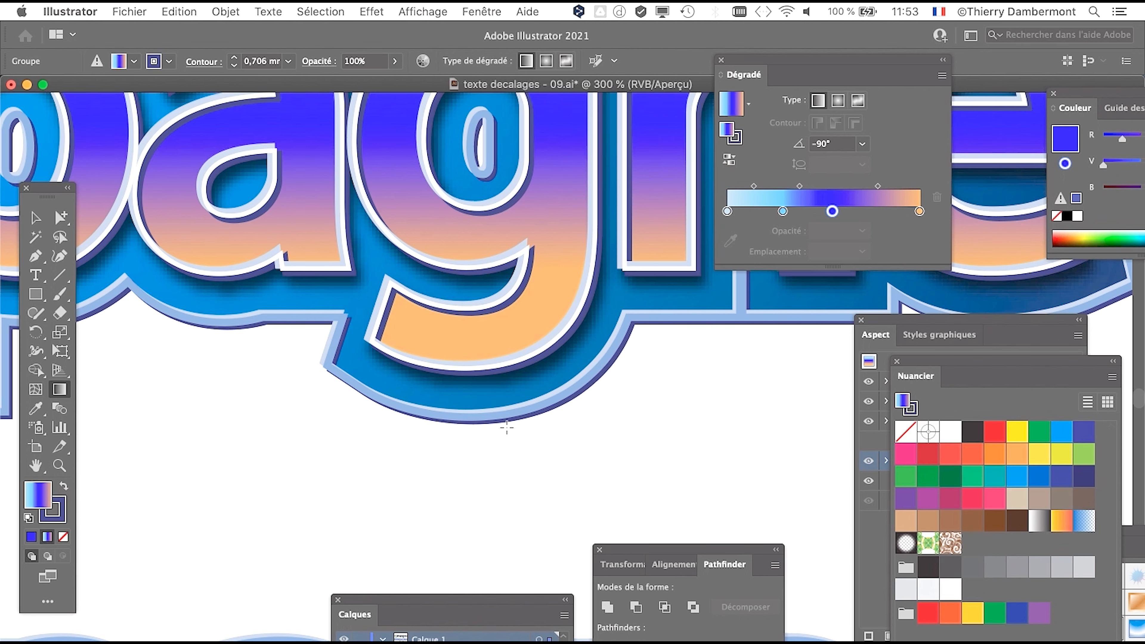
# Step: Switch to the Calculator app and place its window over the artwork, beside the g's descender
pyautogui.scroll(6, 586, 322)
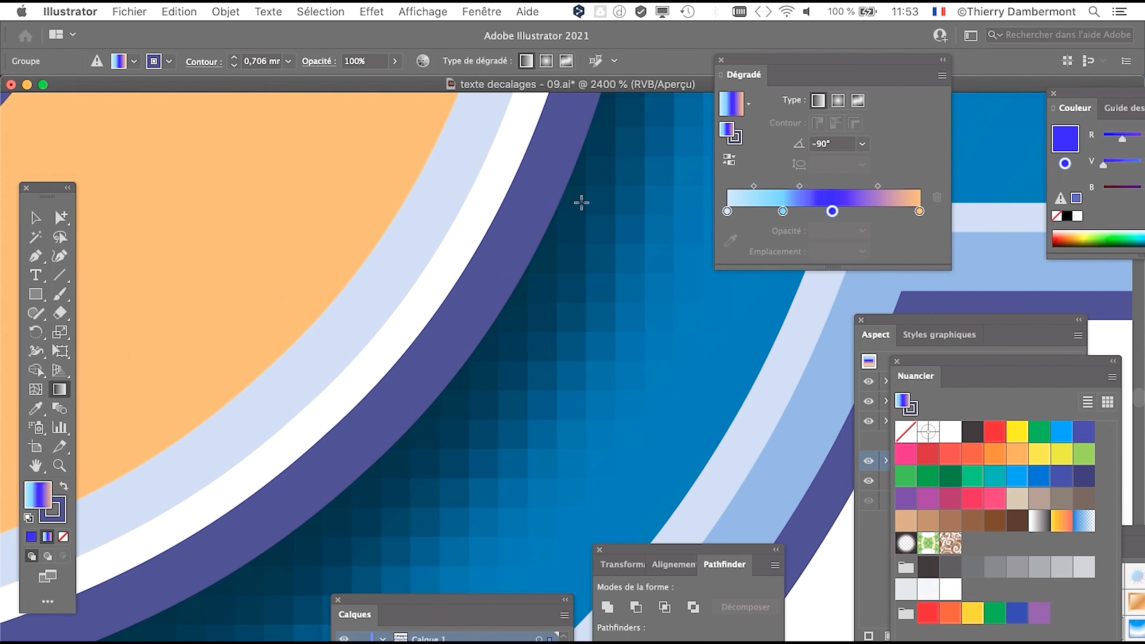
pyautogui.scroll(-4, 543, 377)
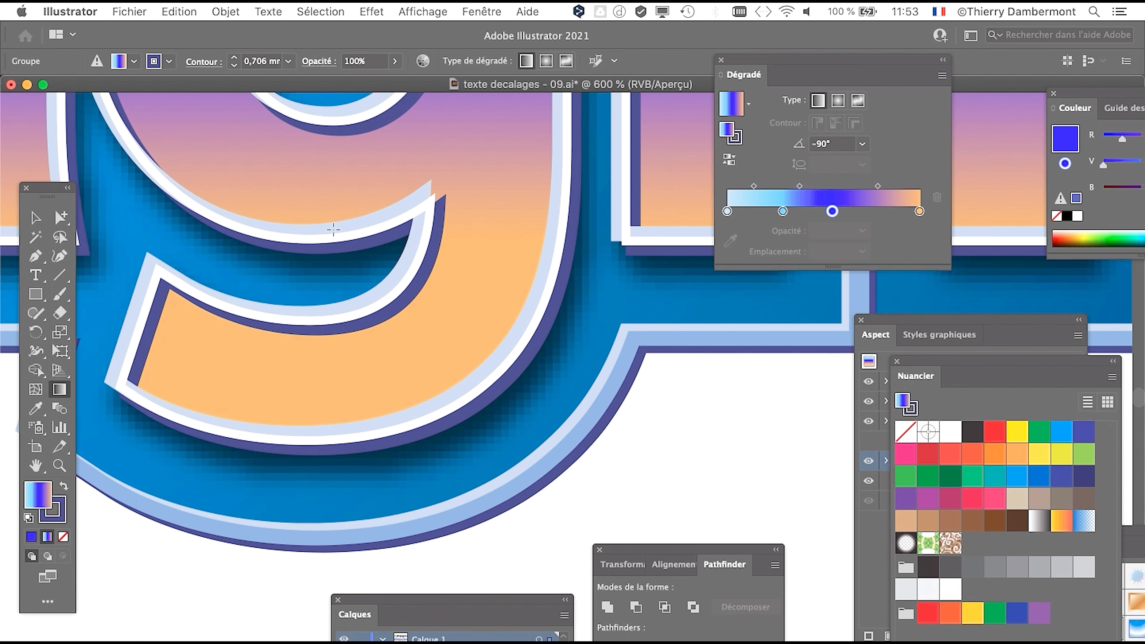
pyautogui.click(21, 10)
pyautogui.moveTo(60, 110)
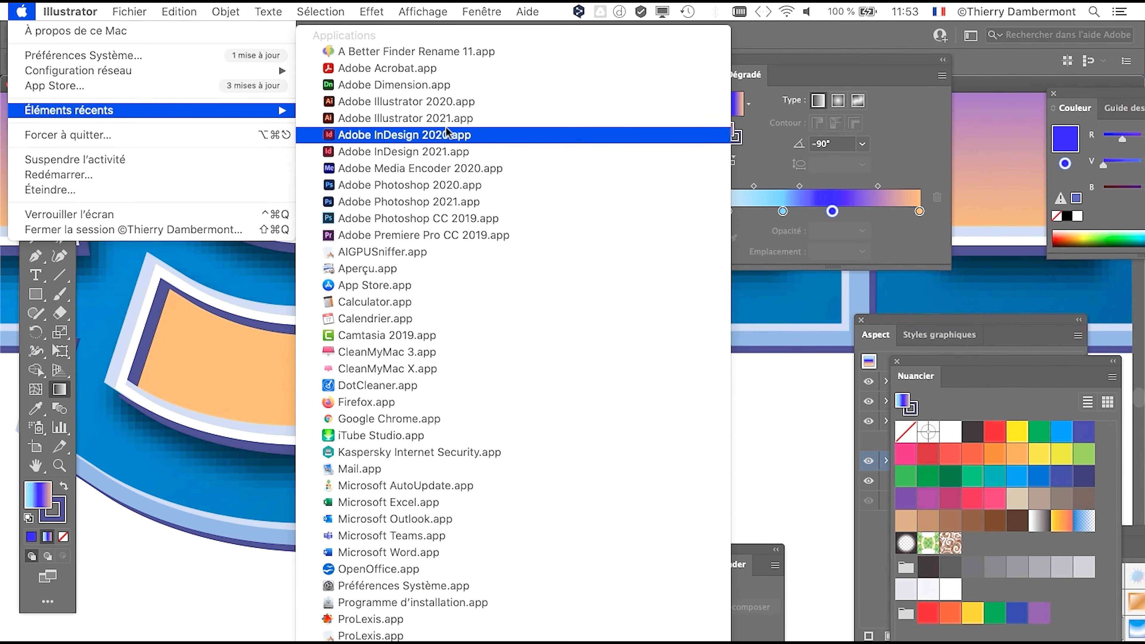
pyautogui.click(436, 301)
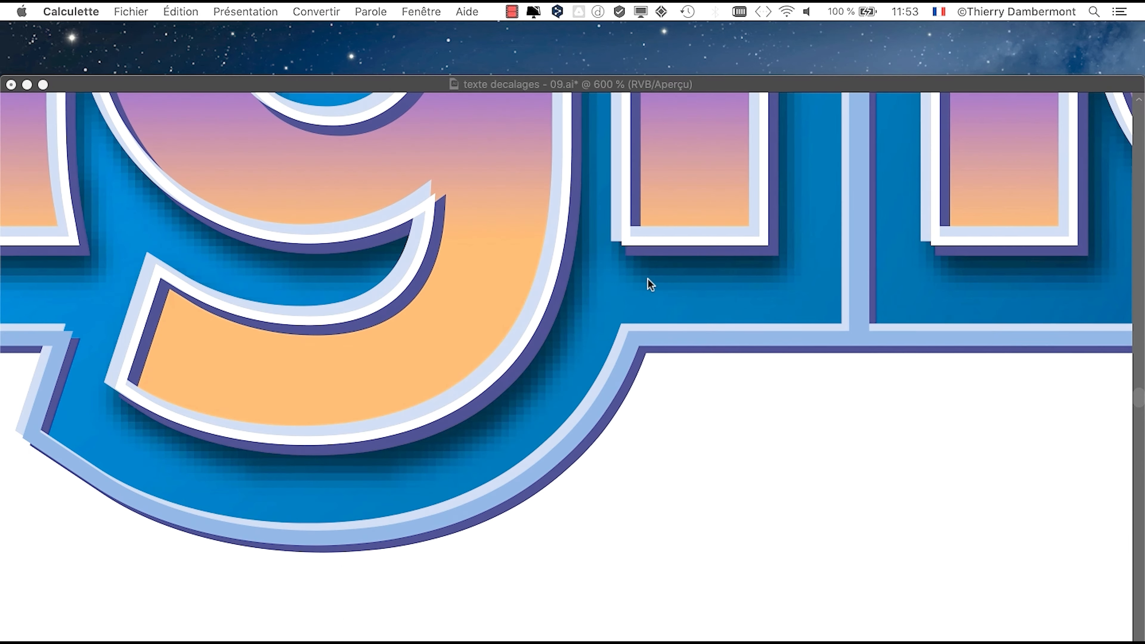
pyautogui.moveTo(1022, 336); pyautogui.dragTo(596, 187)
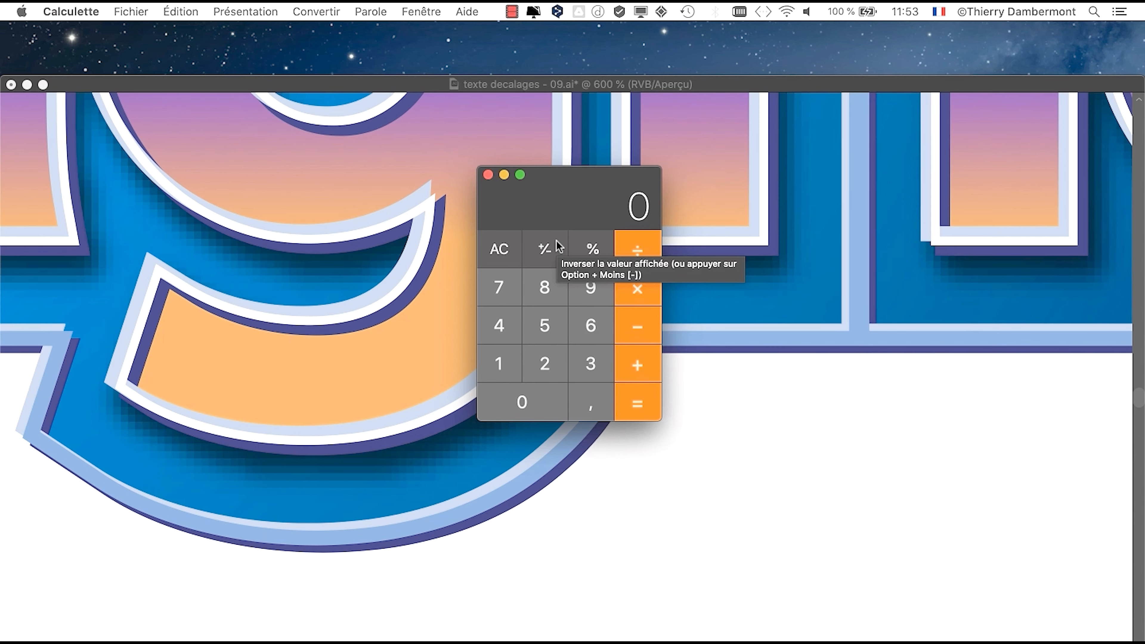
pyautogui.moveTo(575, 192); pyautogui.dragTo(556, 184)
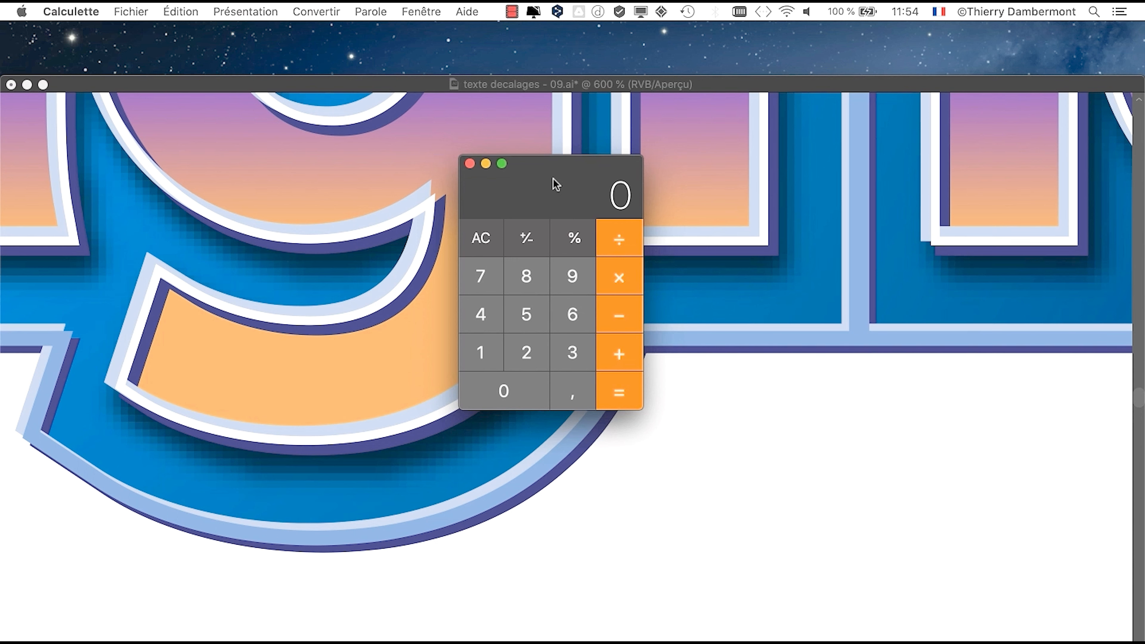
pyautogui.moveTo(556, 184); pyautogui.dragTo(623, 167)
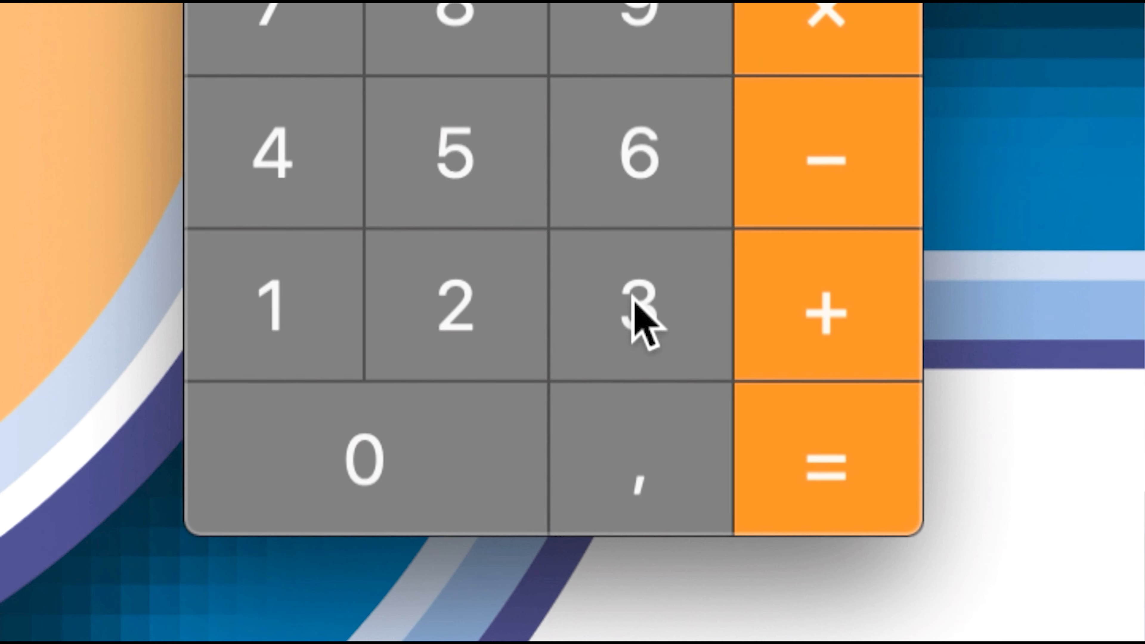
# Step: Calculate 300 × 300 to get the pixels per square inch at high resolution, and move the Calculator aside
pyautogui.click(633, 296)
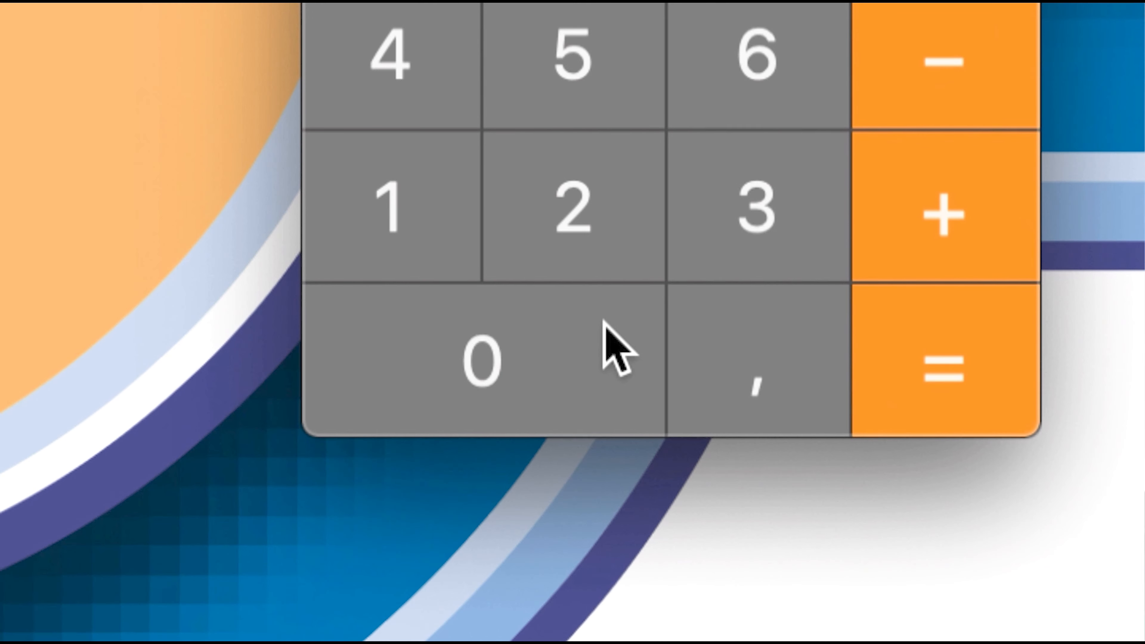
pyautogui.click(603, 321)
pyautogui.click(604, 321)
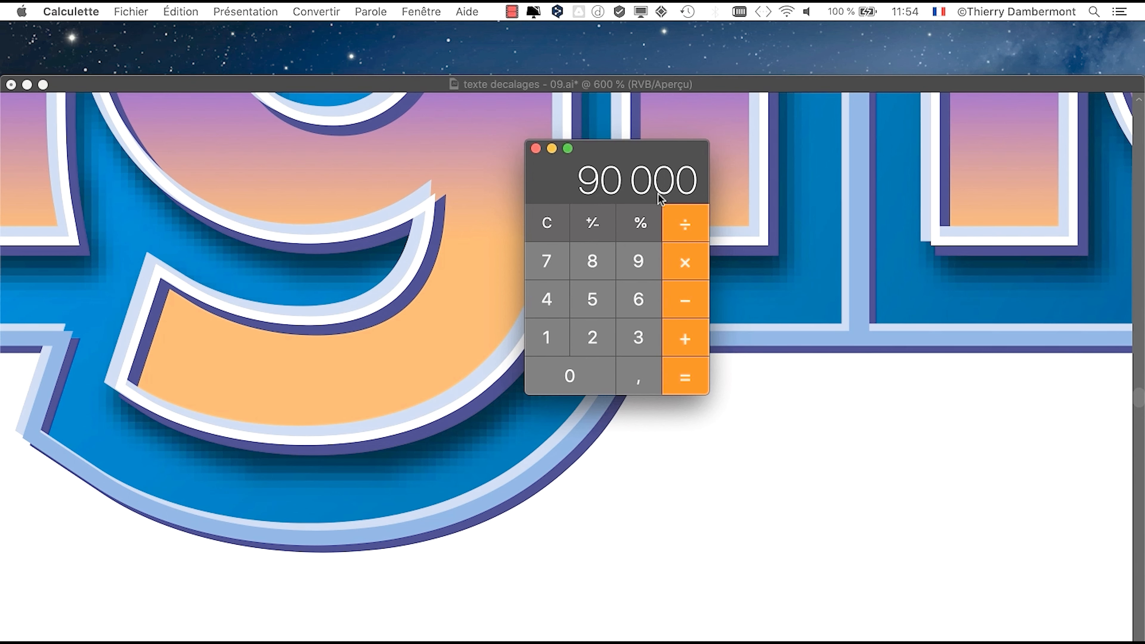
pyautogui.moveTo(617, 150); pyautogui.dragTo(787, 154)
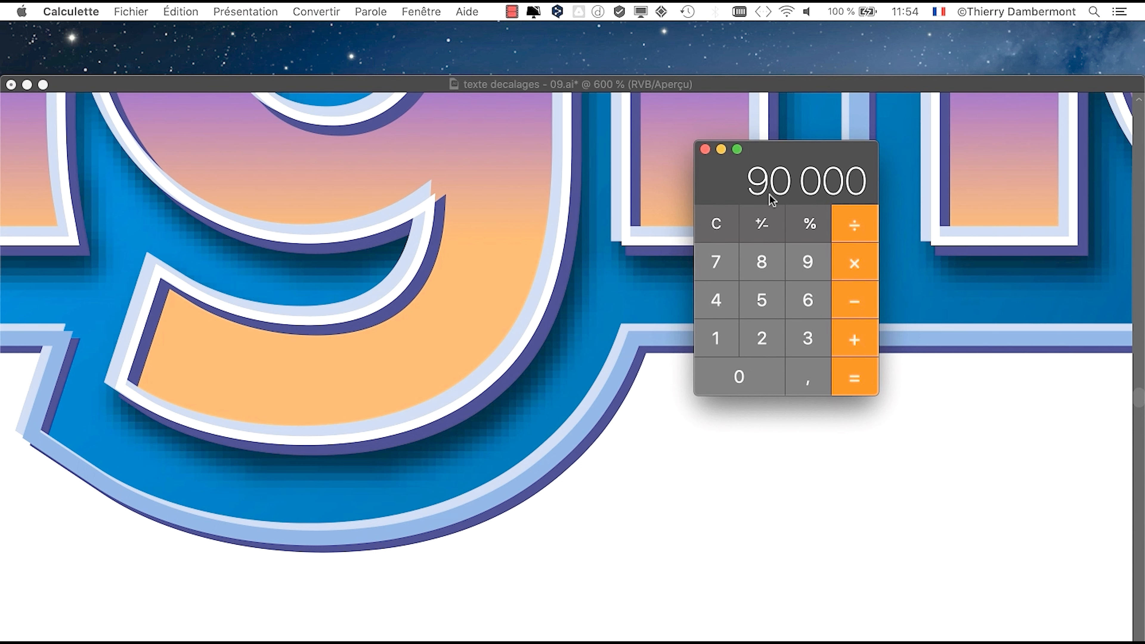
pyautogui.click(498, 84)
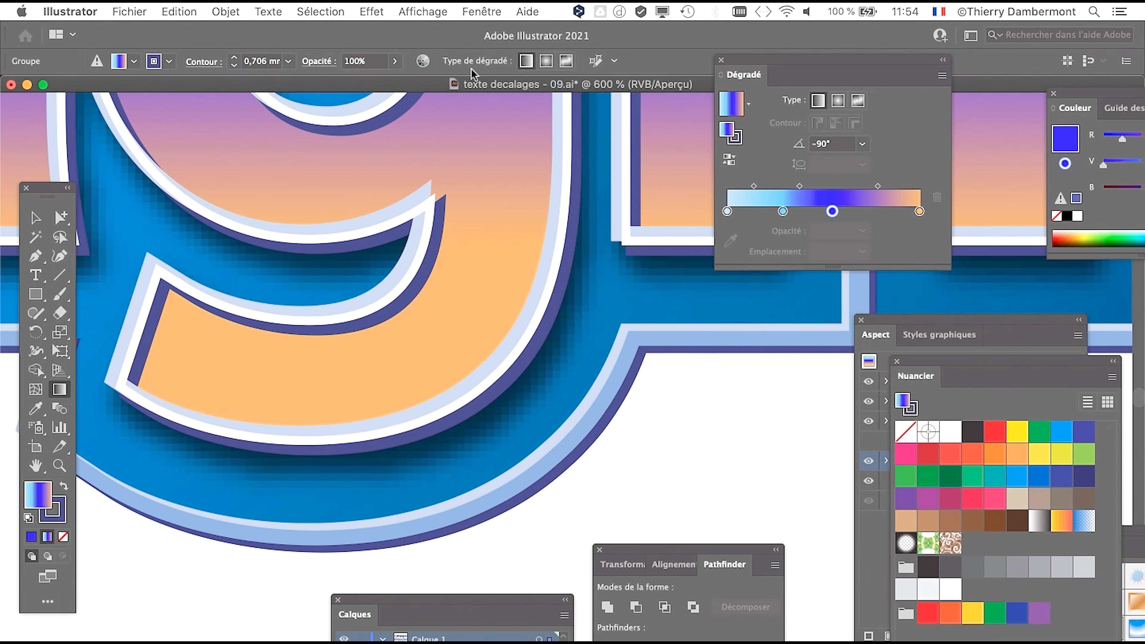
pyautogui.click(387, 9)
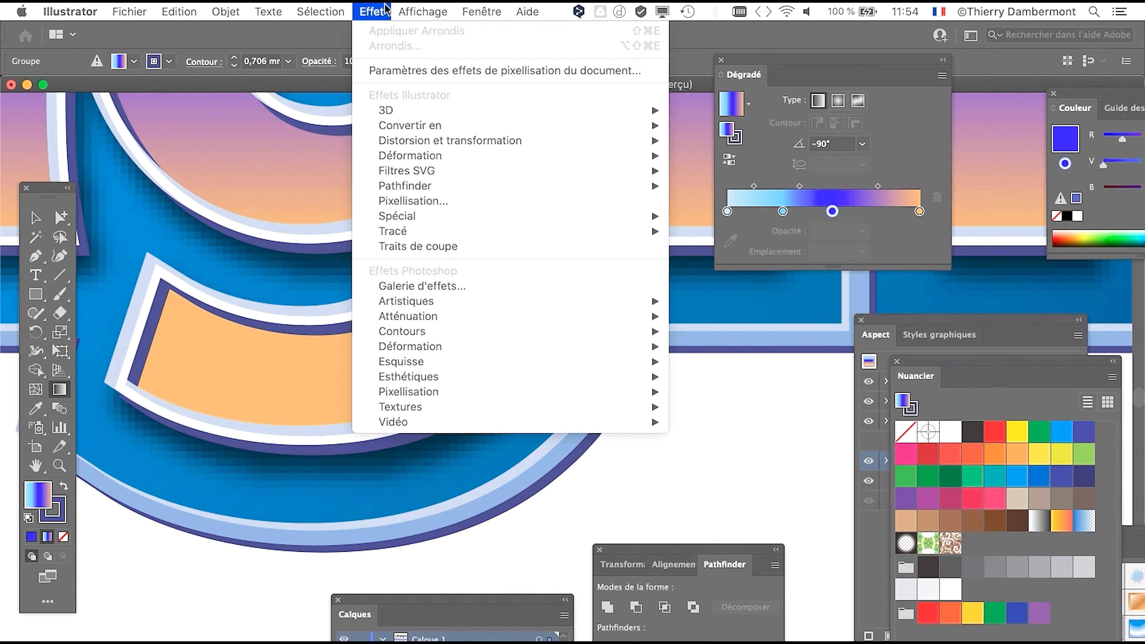
pyautogui.click(386, 8)
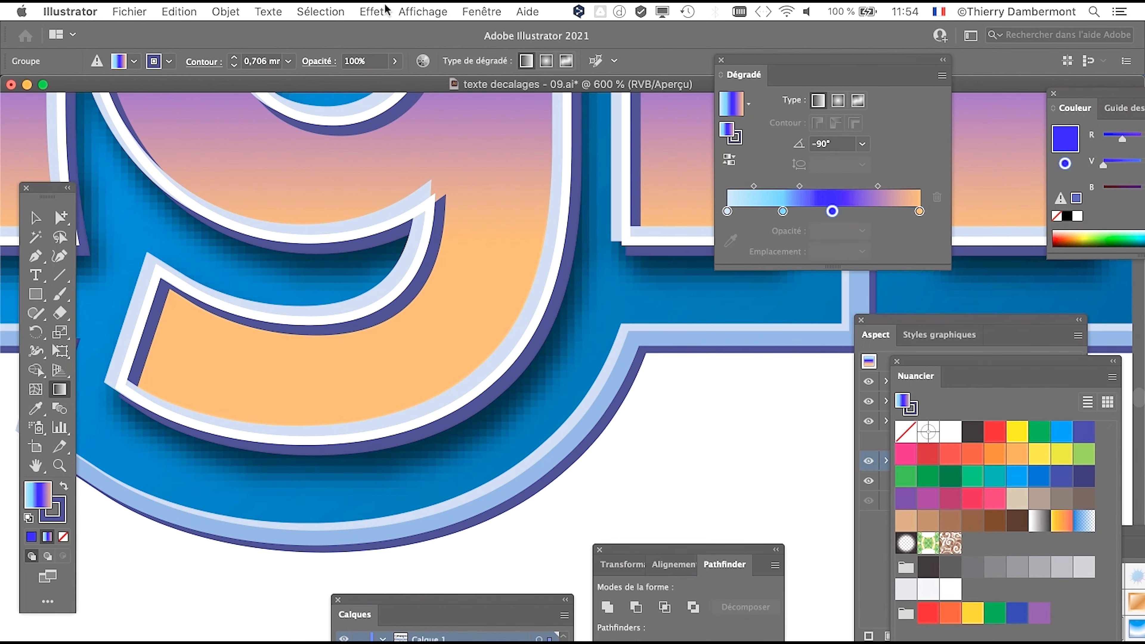
pyautogui.press('super+Tab')
pyautogui.press('super+Tab')
pyautogui.click(358, 370)
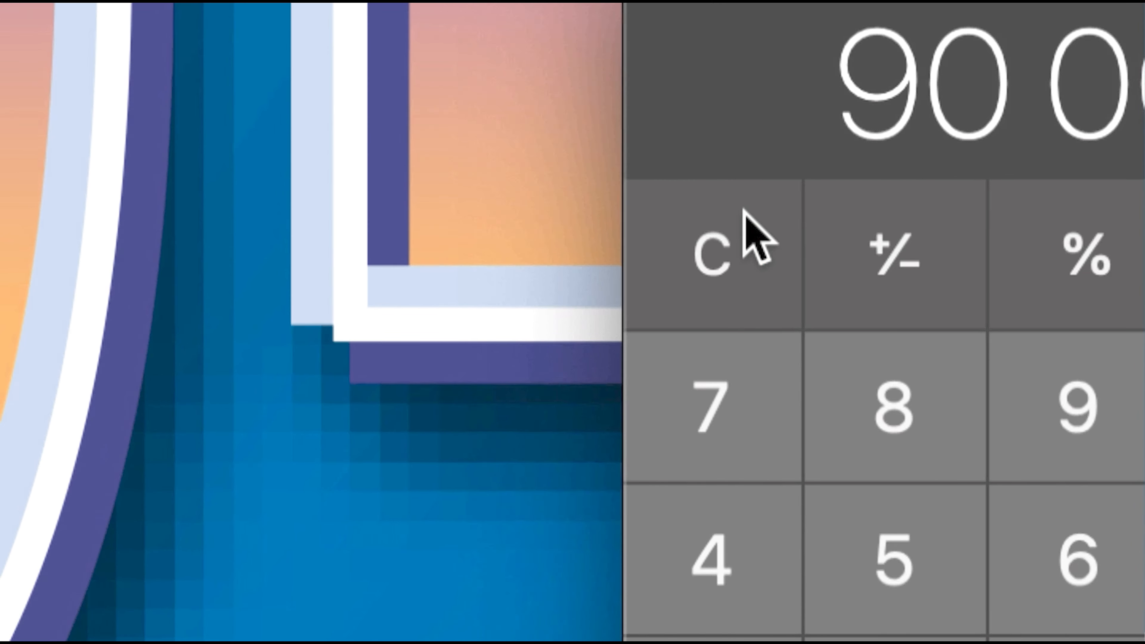
# Step: Clear the Calculator and calculate 72 × 72 for the screen resolution's pixels per square inch
pyautogui.click(724, 216)
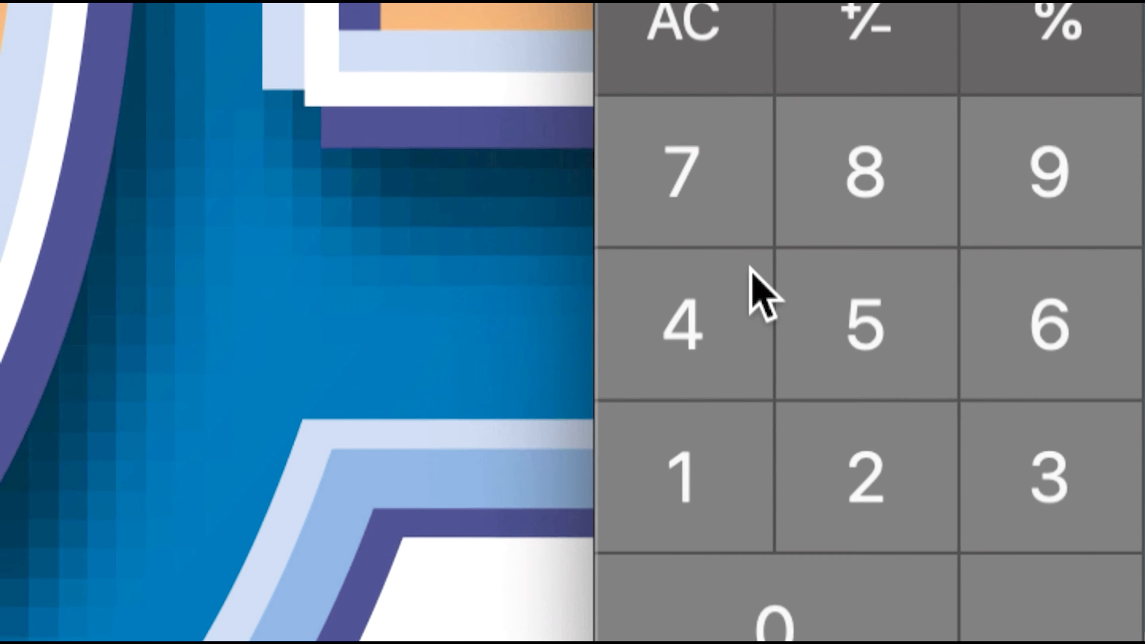
pyautogui.click(774, 444)
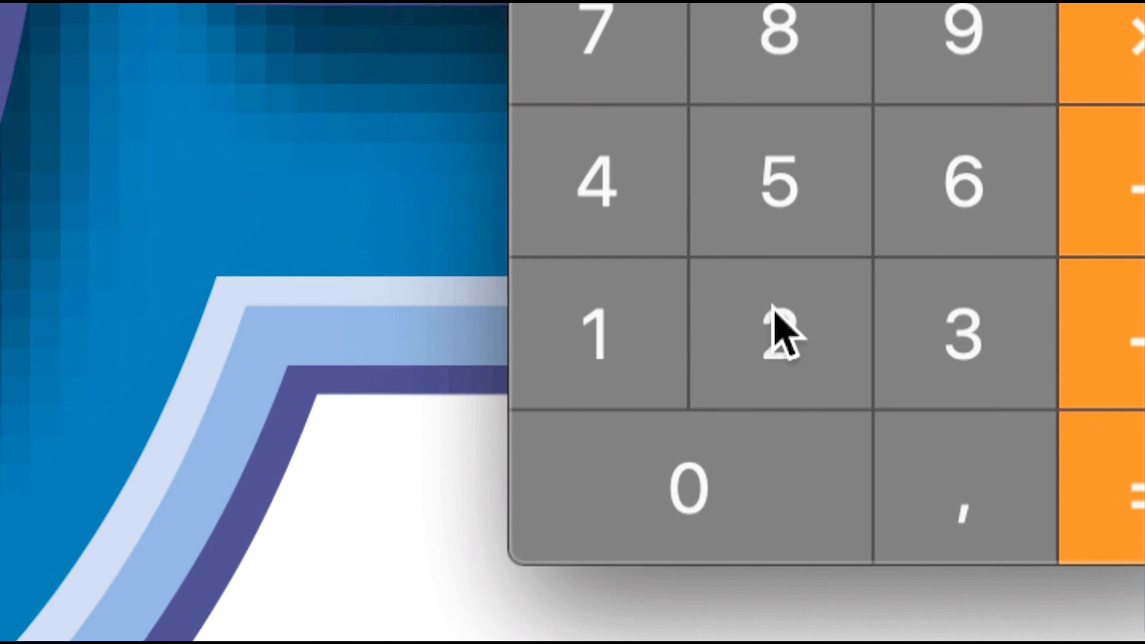
pyautogui.click(773, 312)
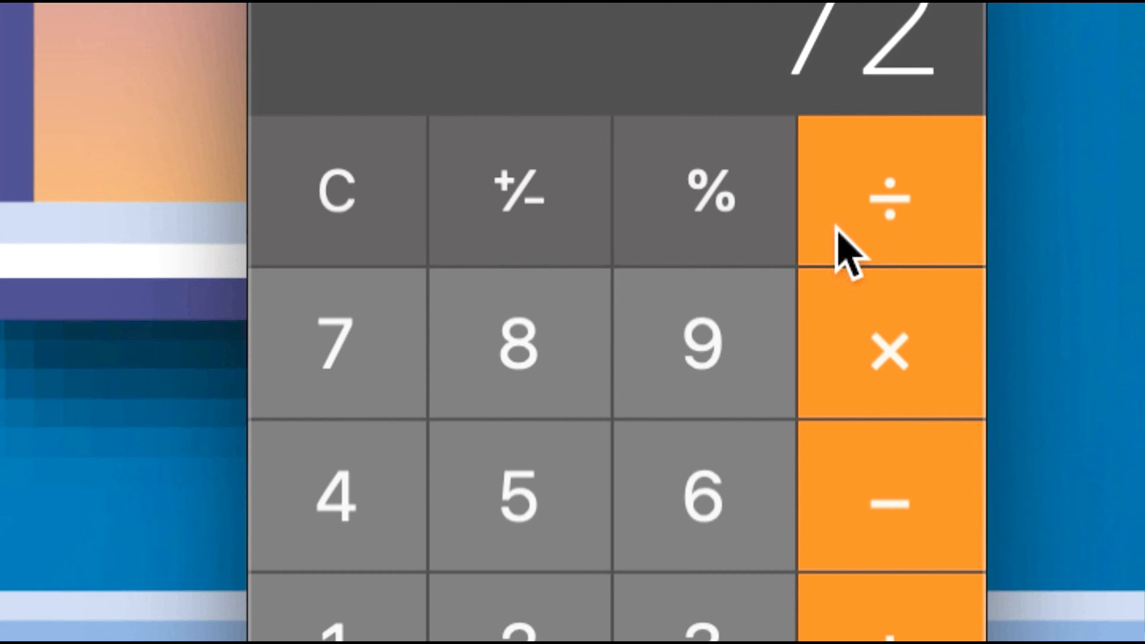
pyautogui.click(1109, 49)
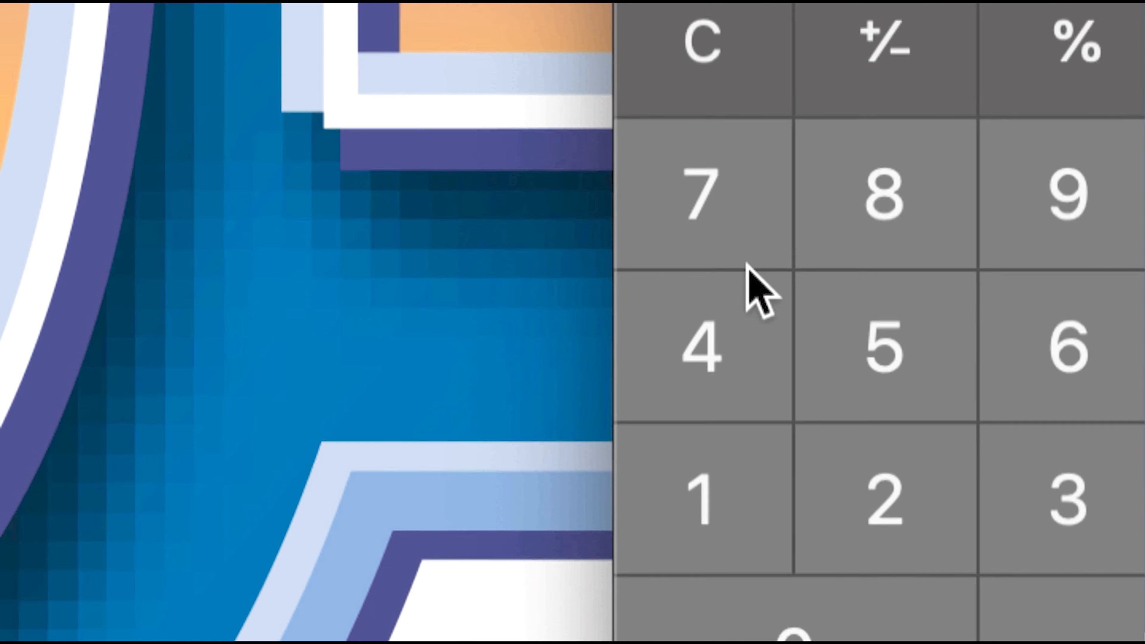
pyautogui.click(455, 548)
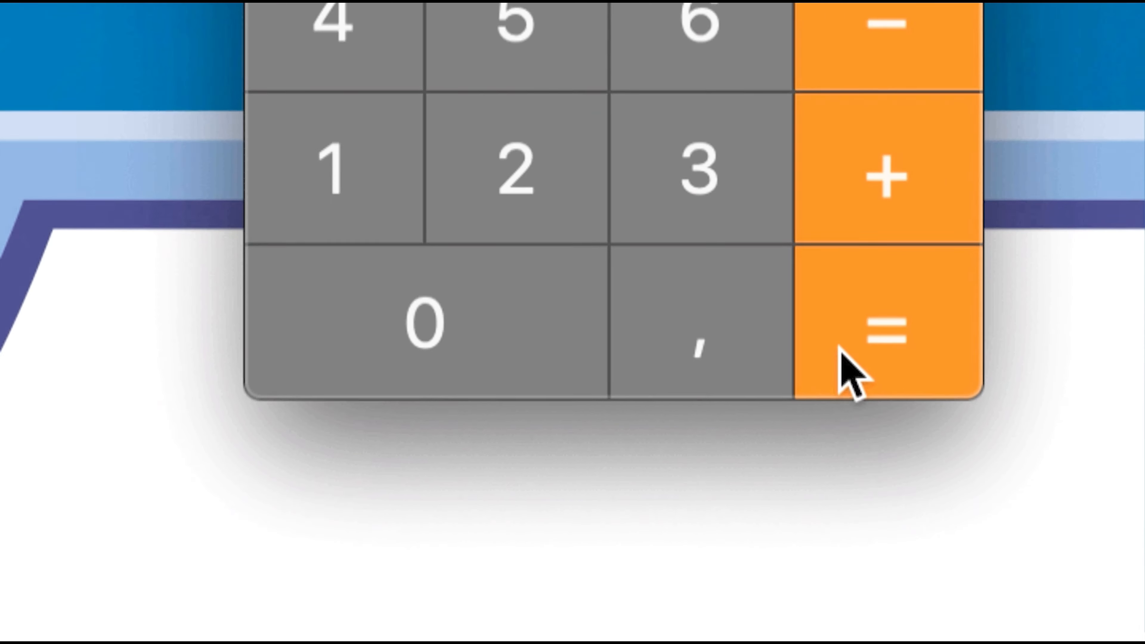
pyautogui.click(841, 350)
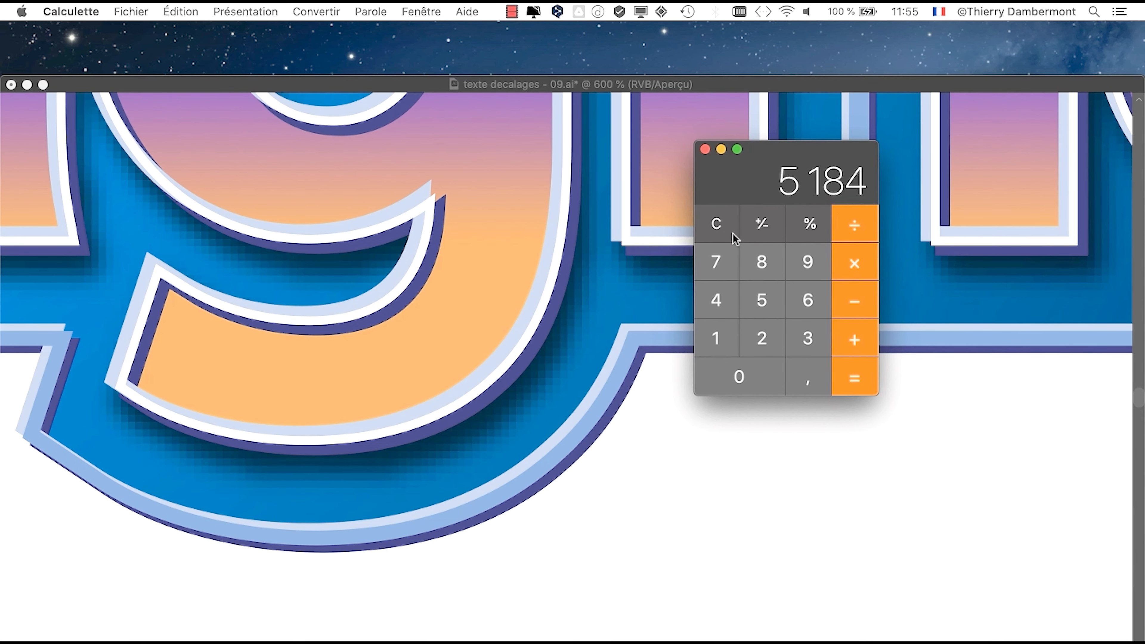
# Step: Clear the 72 ppi result and calculate 300 × 300 again as the basis for the comparison
pyautogui.click(356, 302)
pyautogui.click(790, 328)
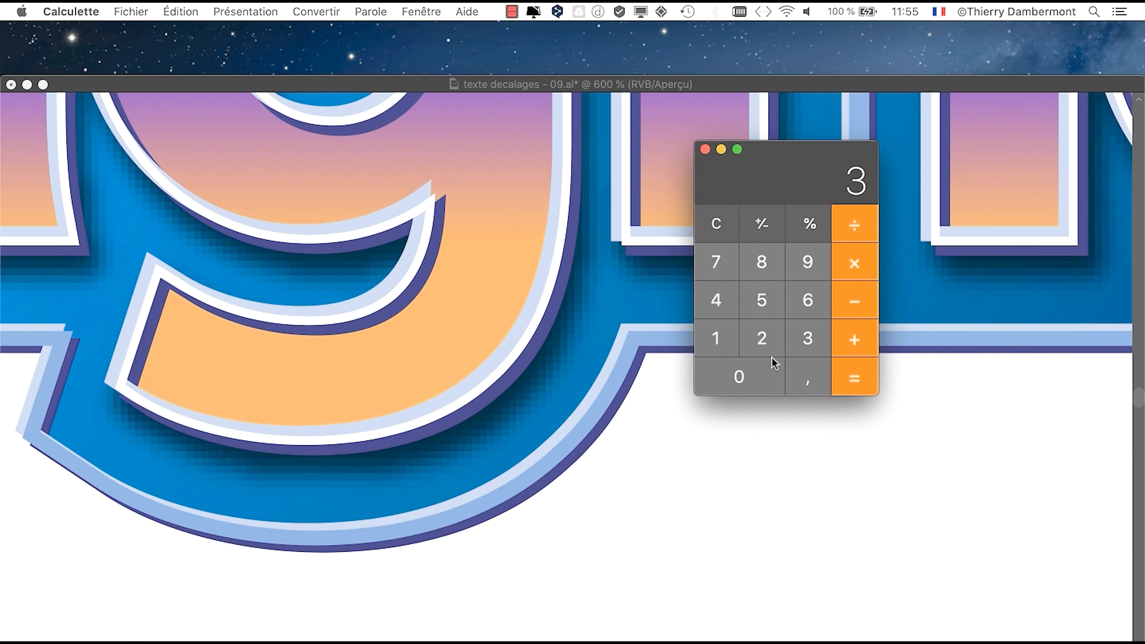
pyautogui.click(762, 376)
pyautogui.click(762, 377)
pyautogui.click(870, 266)
pyautogui.click(805, 343)
pyautogui.click(748, 378)
pyautogui.click(748, 378)
pyautogui.click(851, 383)
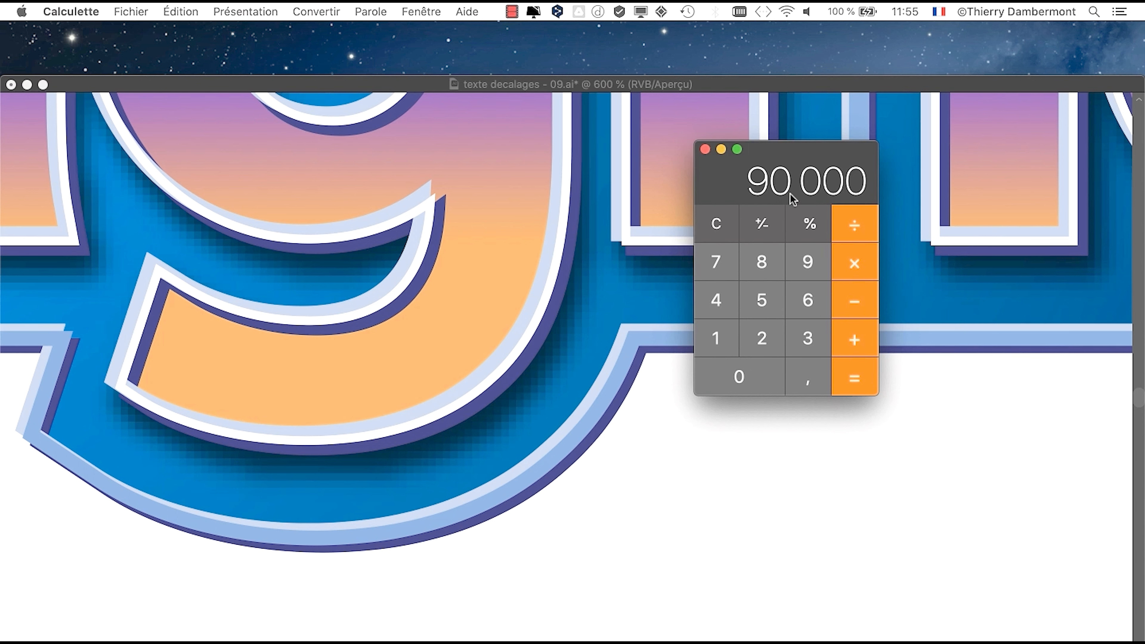
# Step: Divide the 300 × 300 product by 5184 to compare both resolutions, and close the Calculator
pyautogui.press('/')
pyautogui.write('5184')
pyautogui.press('Return')
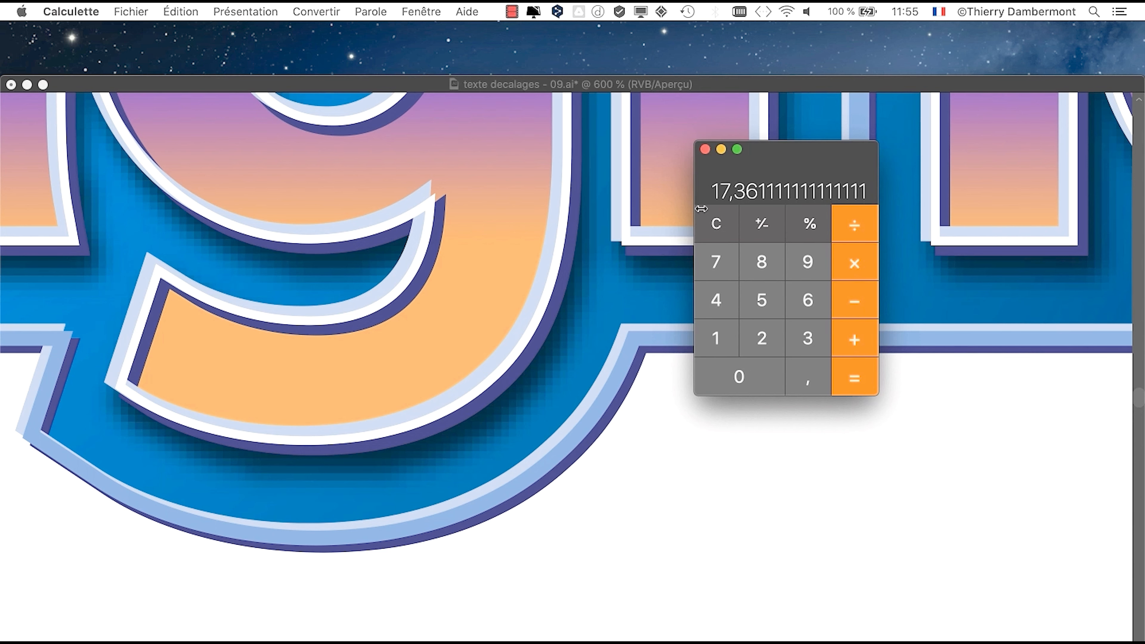
pyautogui.click(705, 150)
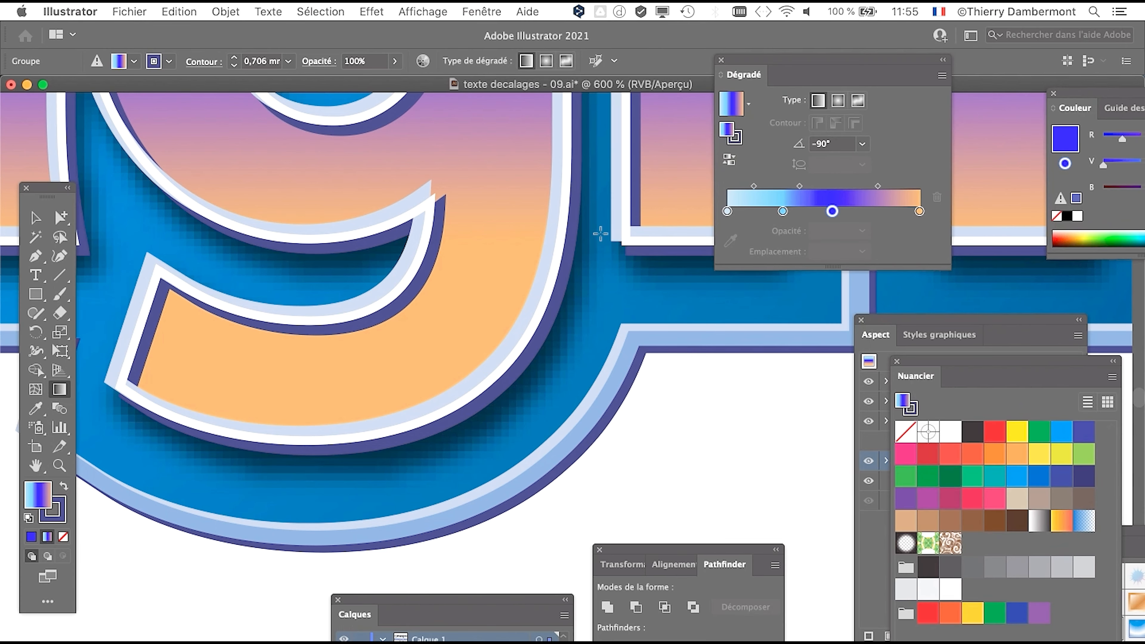
# Step: Move the Dégradé panel clear of the lettering and show both Campagne words in full at 100 %
pyautogui.scroll(-3, 564, 281)
pyautogui.scroll(-2, 564, 282)
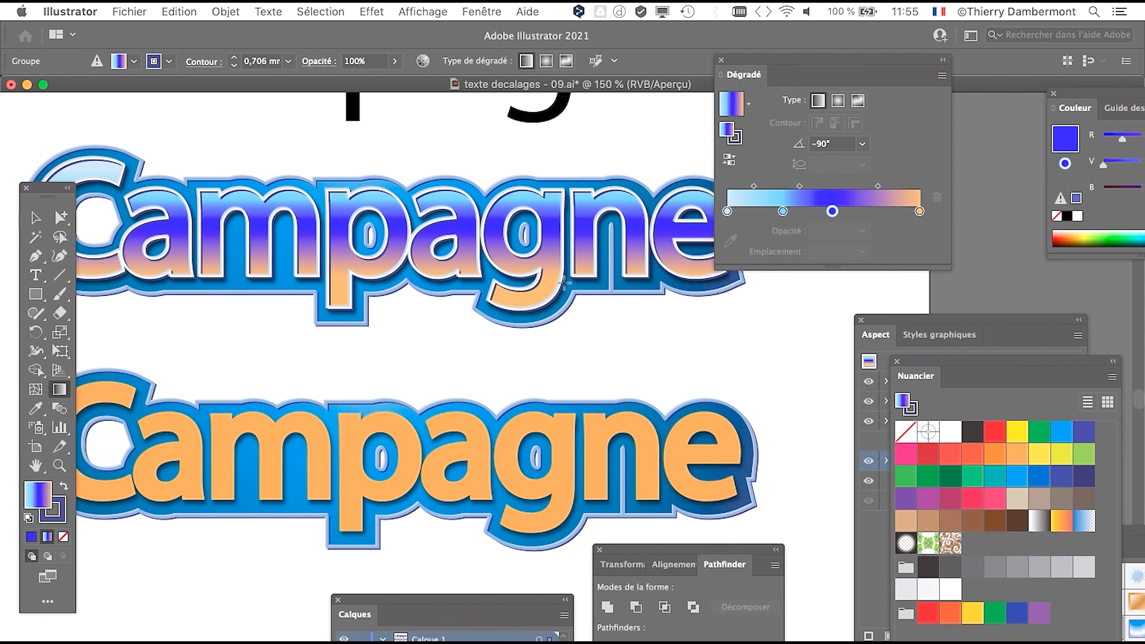
pyautogui.moveTo(751, 59); pyautogui.dragTo(857, 79)
pyautogui.hscroll(-2, 671, 187)
pyautogui.hscroll(-3, 715, 197)
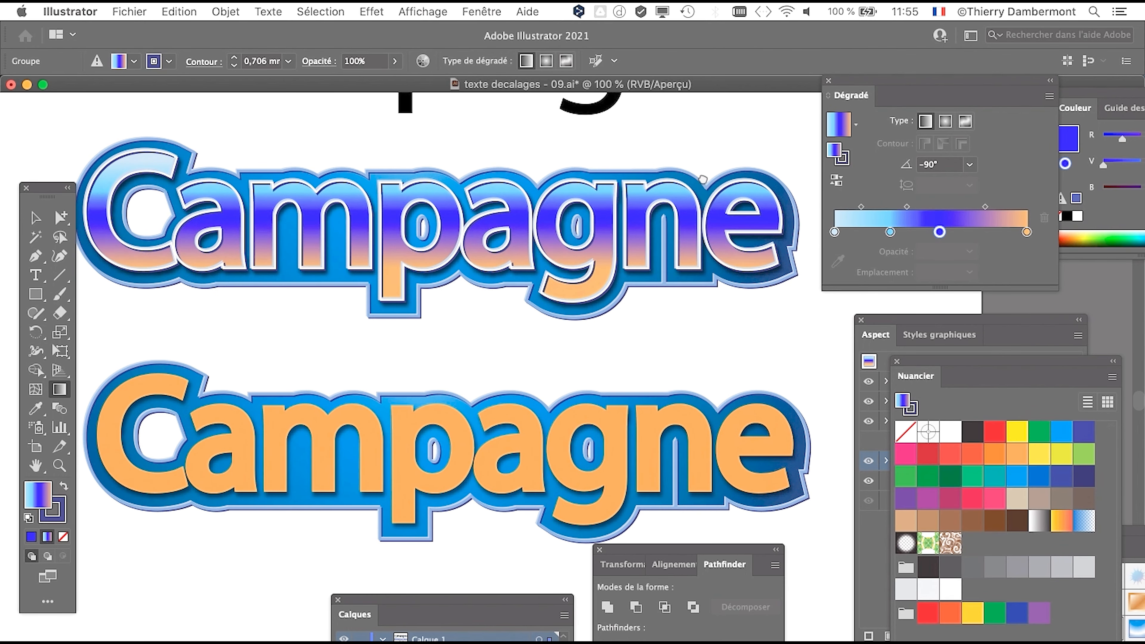
pyautogui.moveTo(869, 83); pyautogui.dragTo(914, 123)
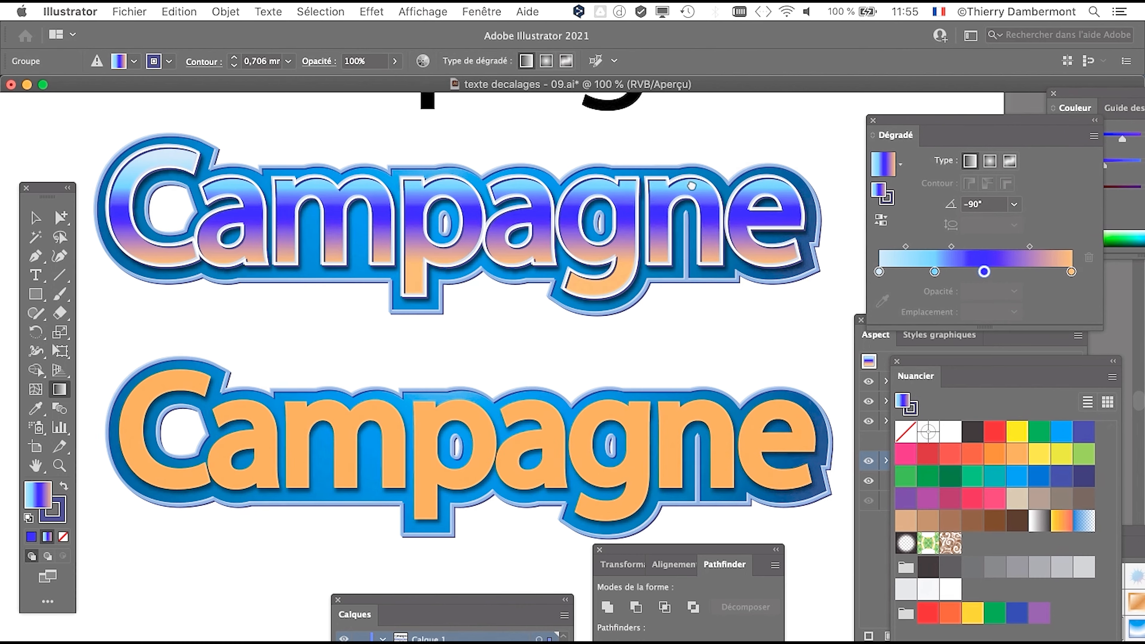
pyautogui.hscroll(-2, 704, 177)
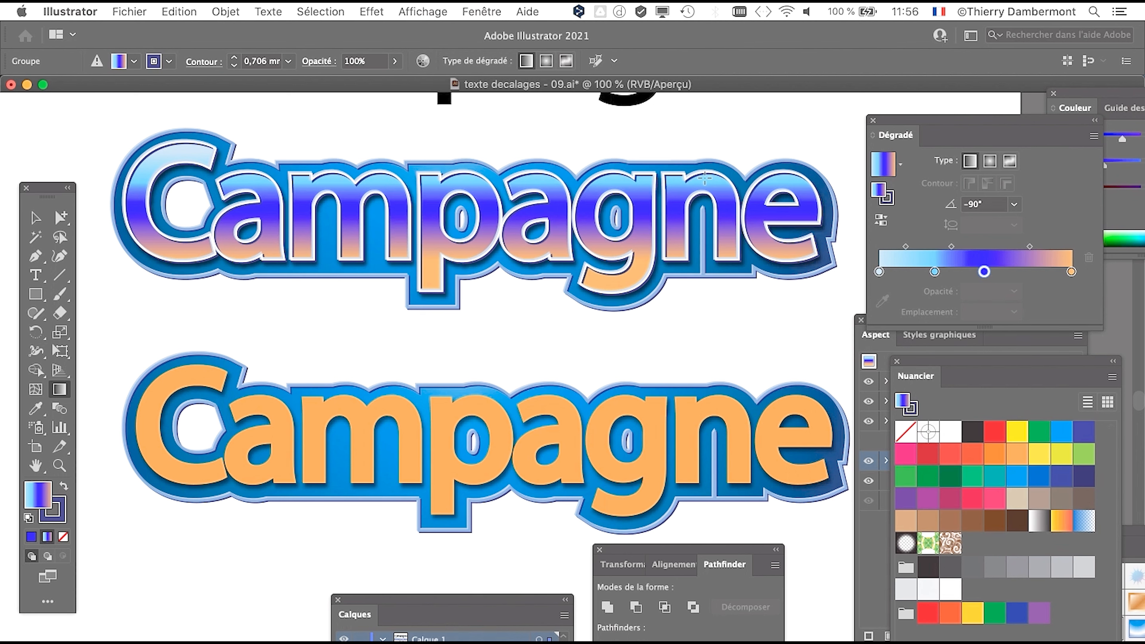
# Step: Save the document as a new version named texte decalages - 10.ai, keeping the Illustrator 2020 format options
pyautogui.click(129, 12)
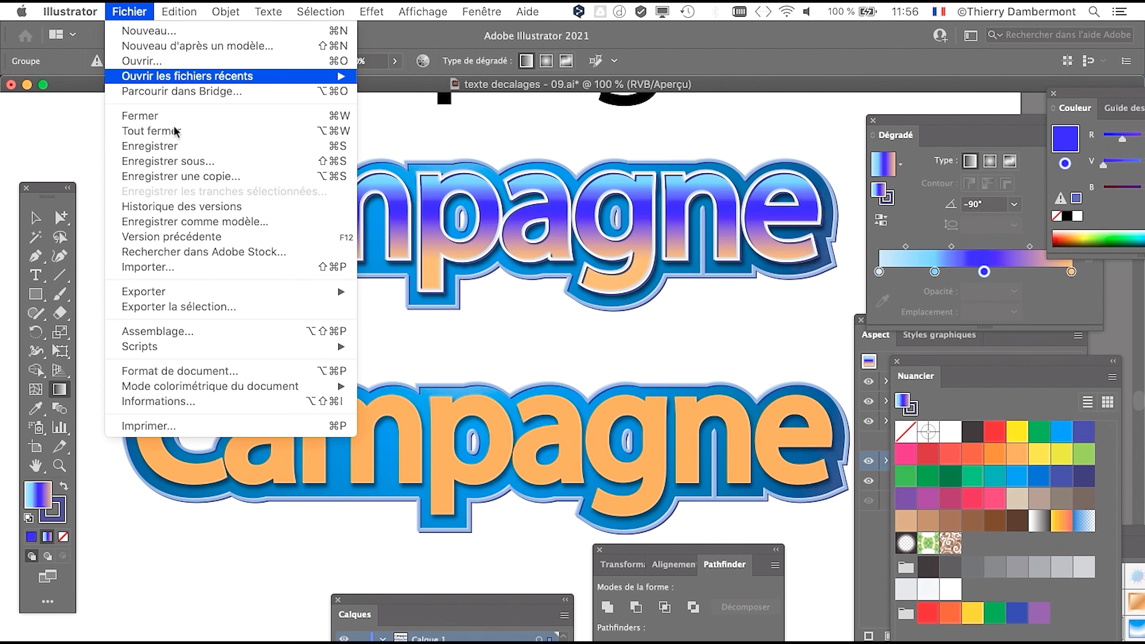
pyautogui.click(190, 156)
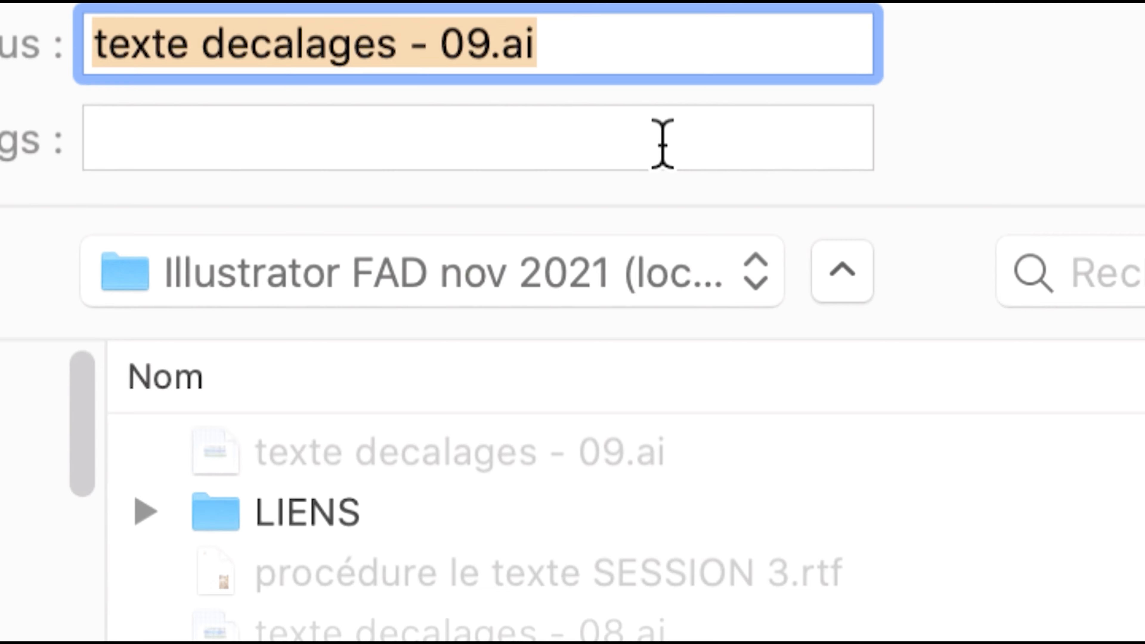
pyautogui.click(586, 104)
pyautogui.doubleClick(586, 101)
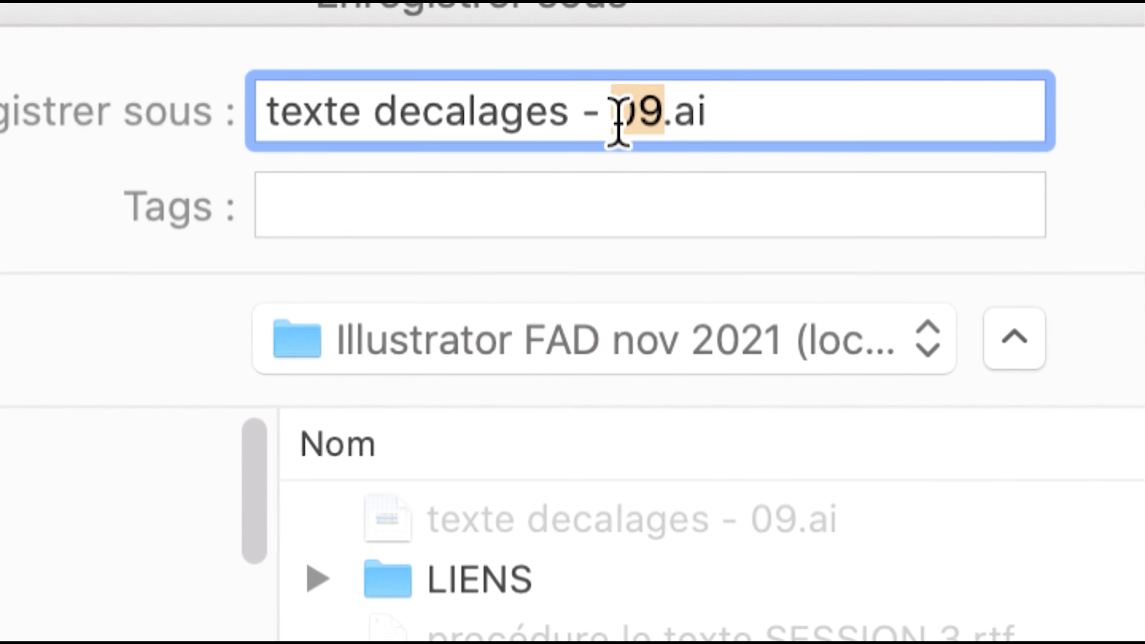
pyautogui.write('10')
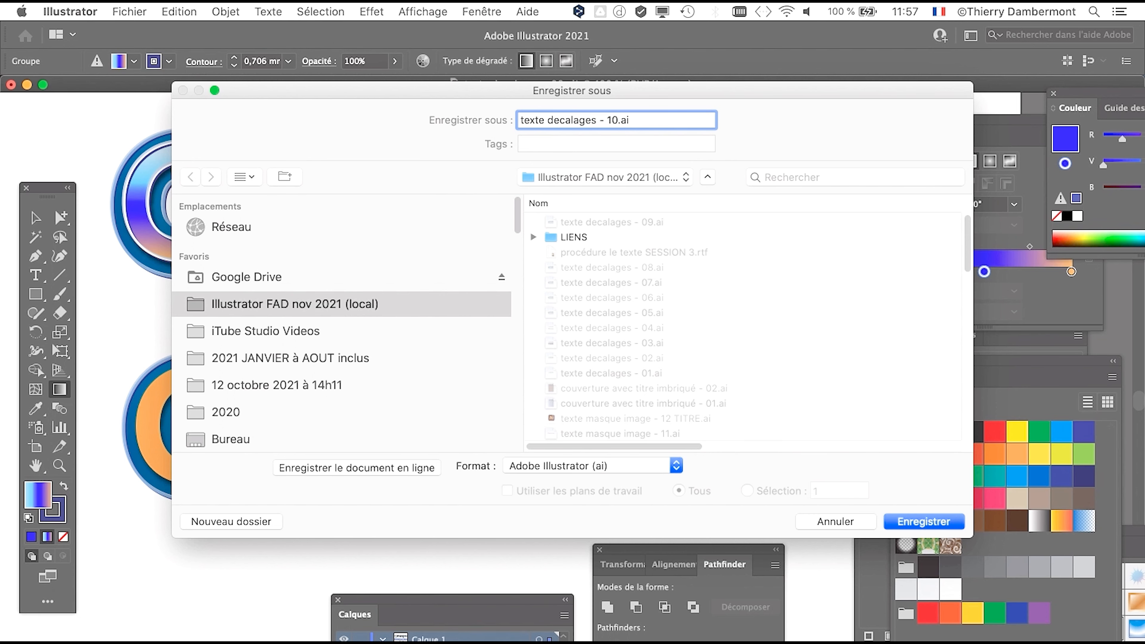
pyautogui.press('Return')
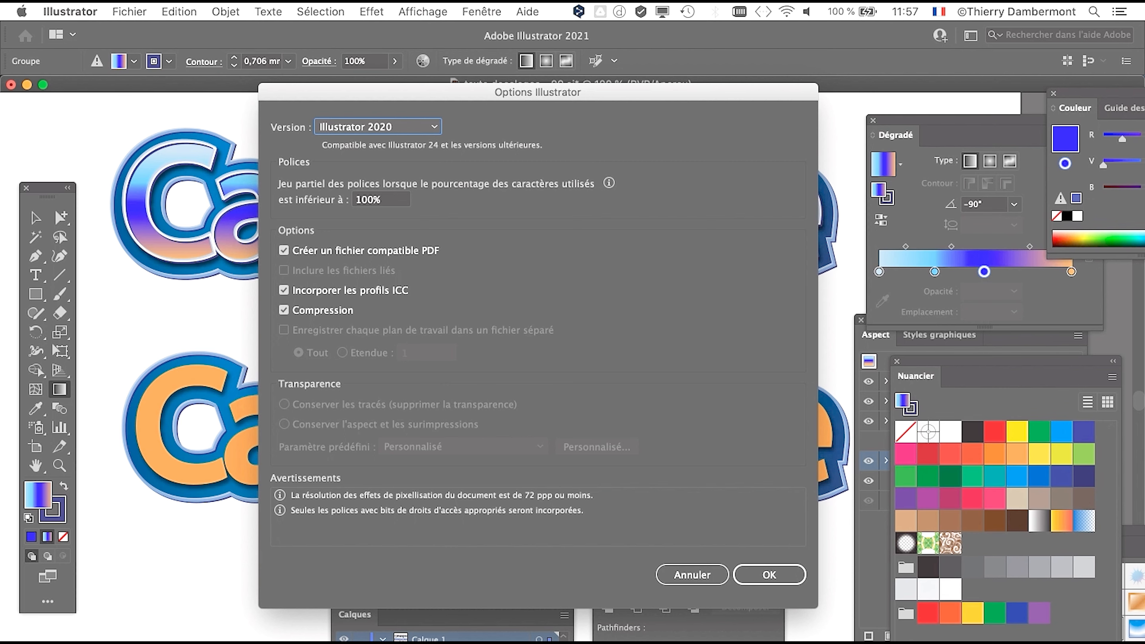
pyautogui.press('Return')
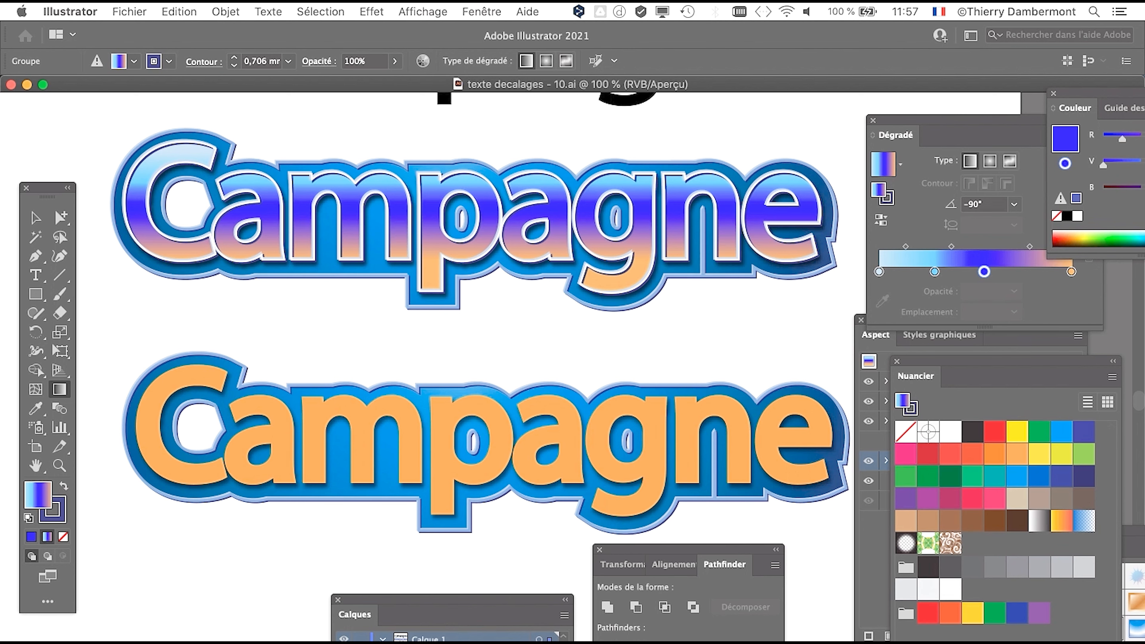
# Step: Show the selection edges of the gradient lettering and examine its anchor points over the letters g, n and e at 200 %
pyautogui.scroll(3, 716, 203)
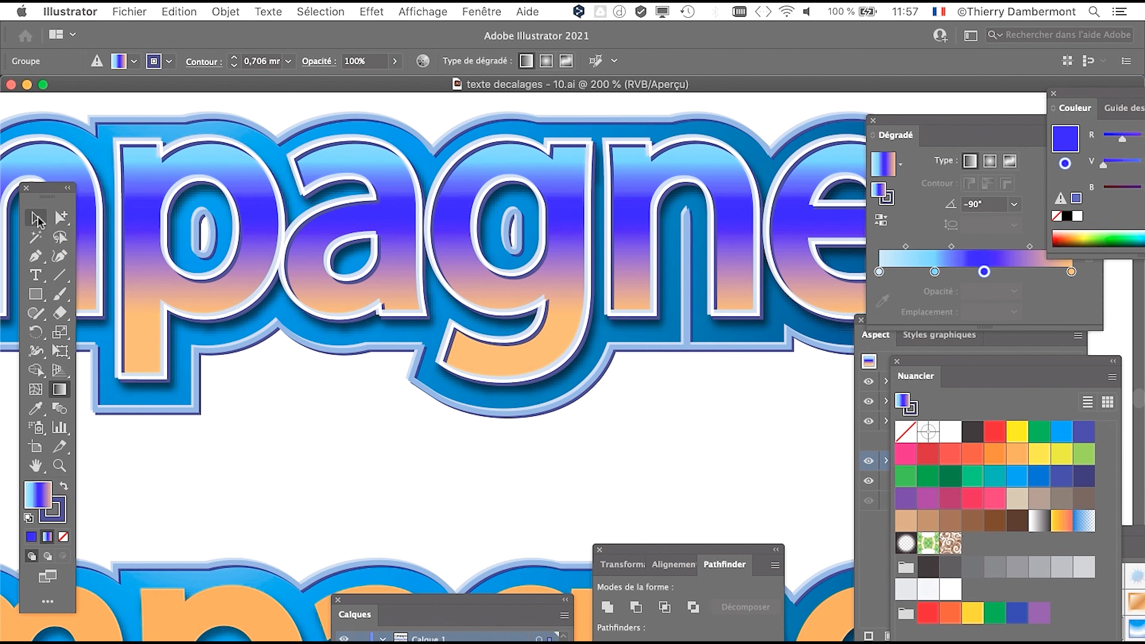
pyautogui.click(36, 219)
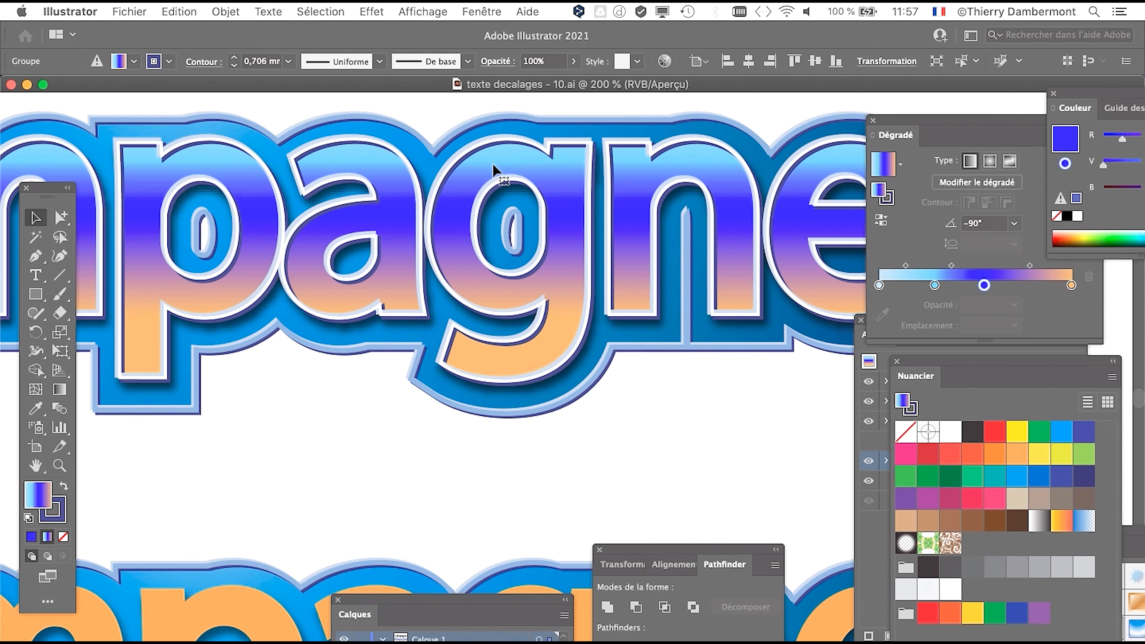
pyautogui.moveTo(493, 169); pyautogui.dragTo(288, 248)
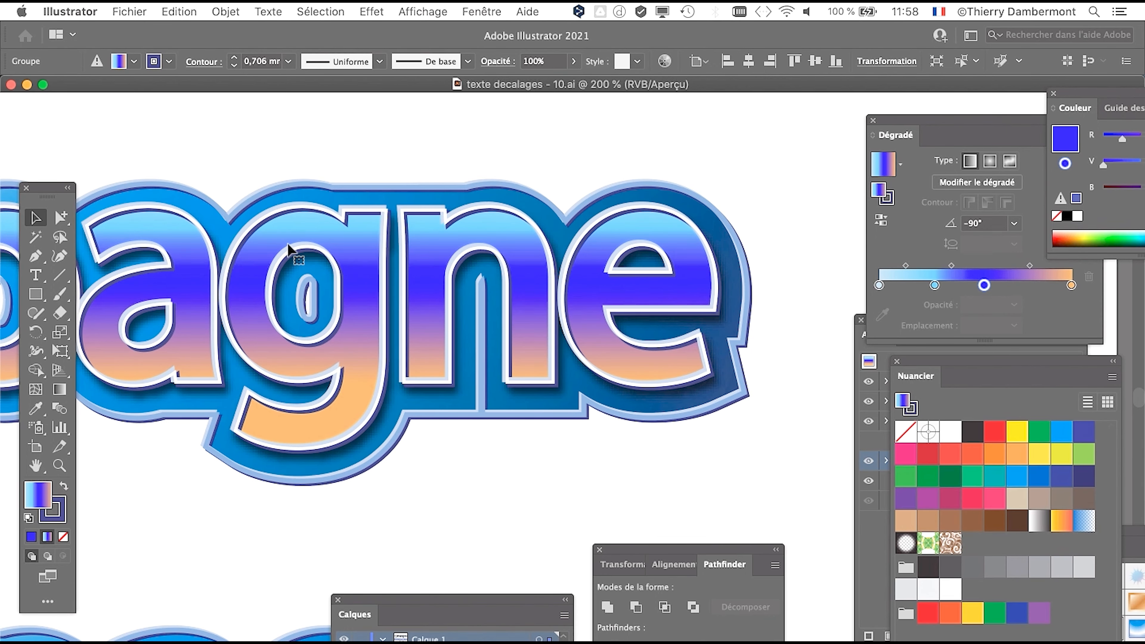
pyautogui.press('a')
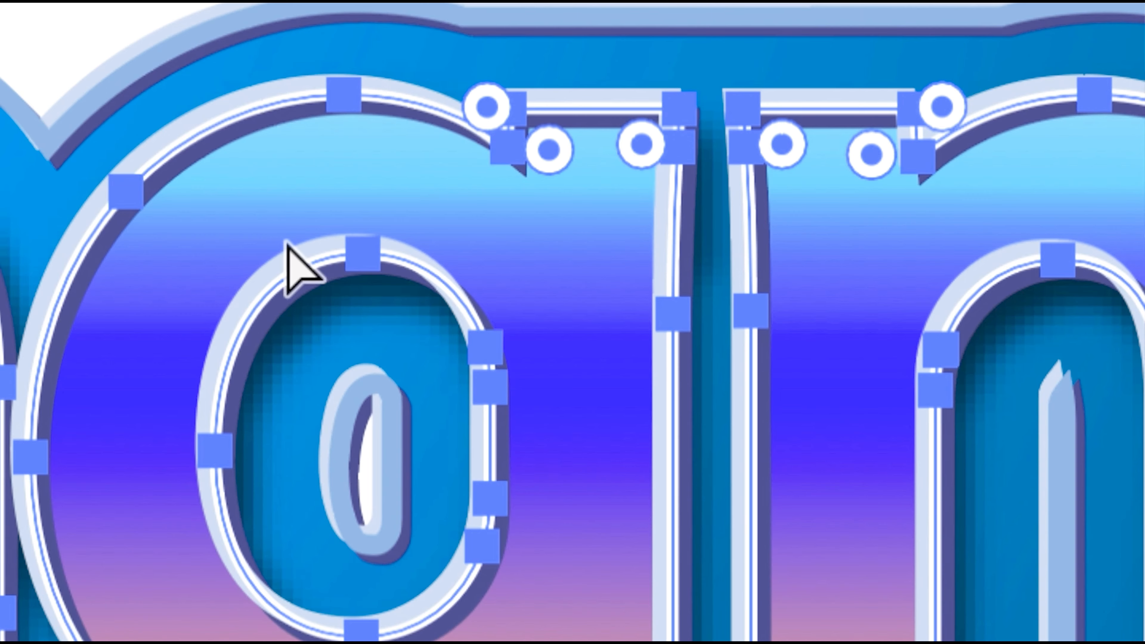
pyautogui.scroll(5, 291, 220)
pyautogui.hscroll(6, 291, 220)
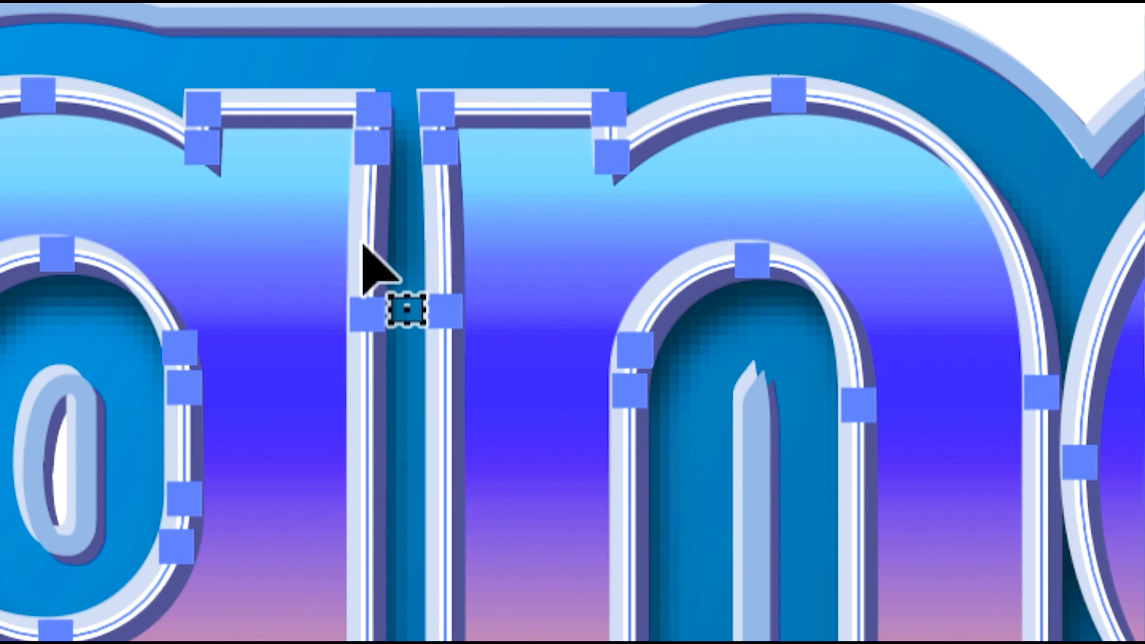
pyautogui.hscroll(10, 363, 246)
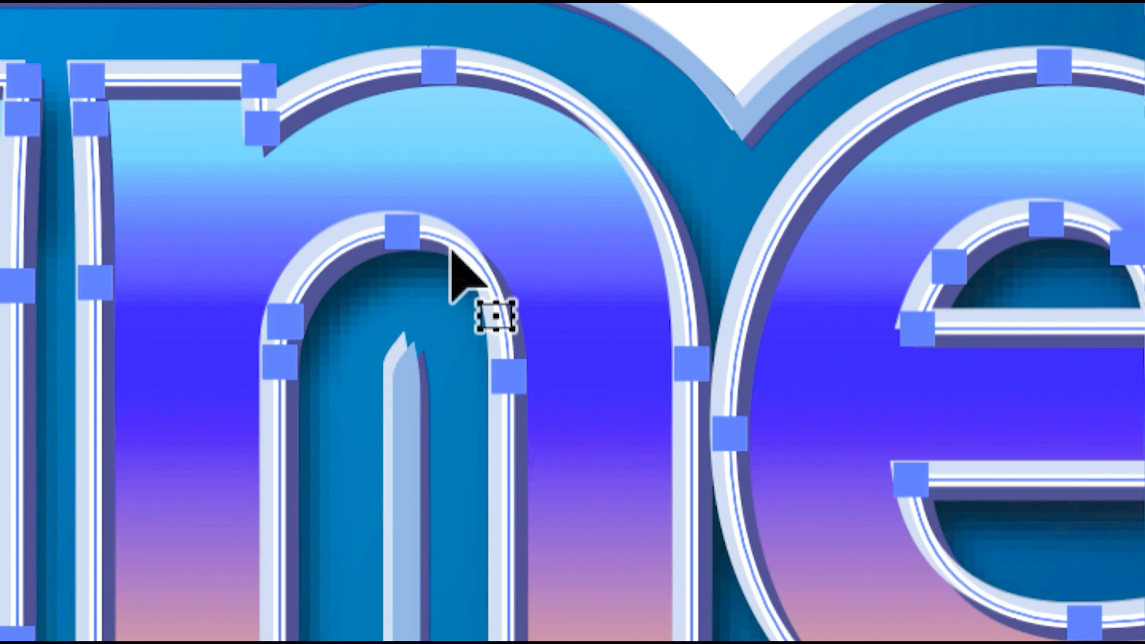
pyautogui.hscroll(-5, 449, 259)
pyautogui.scroll(-2, 428, 278)
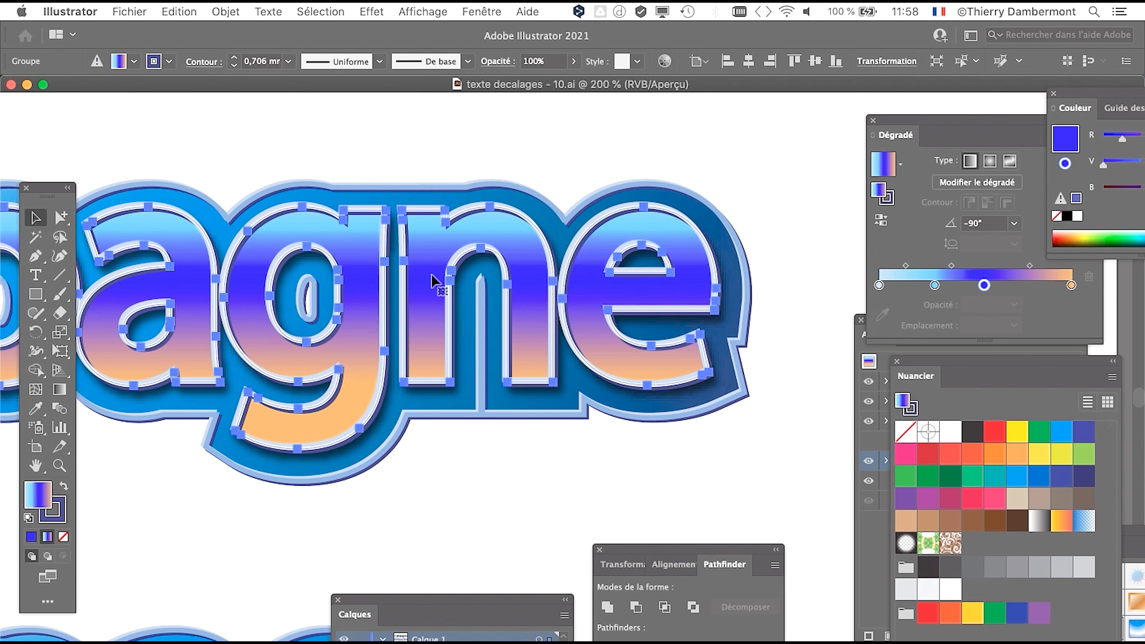
# Step: Hide the selection edges of the gradient lettering and show them again
pyautogui.click(414, 10)
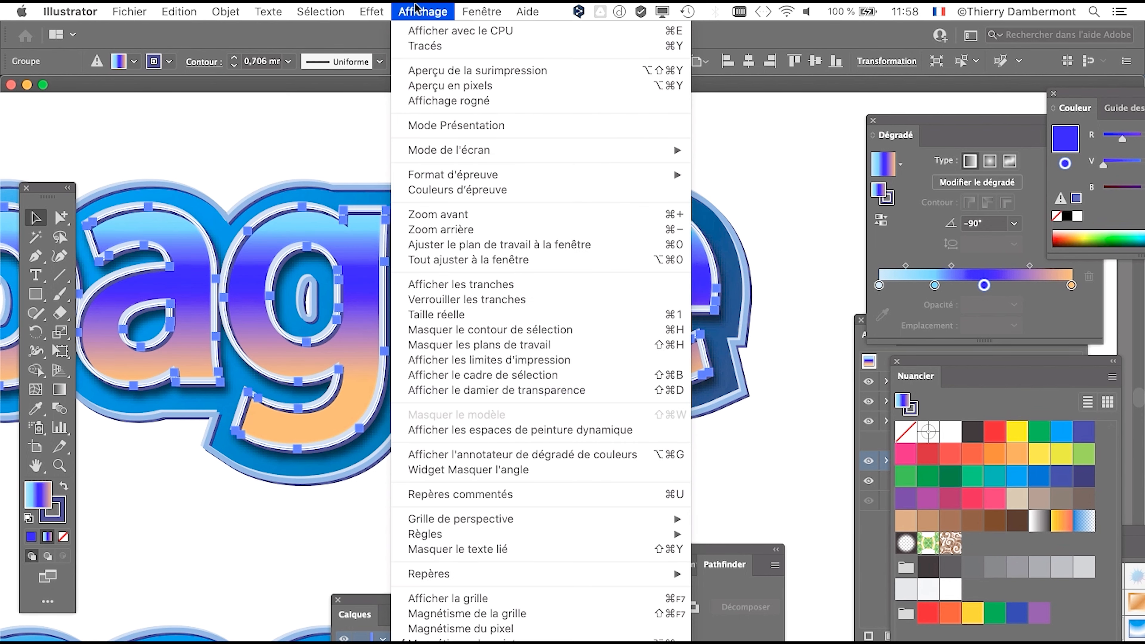
pyautogui.click(480, 330)
pyautogui.click(431, 11)
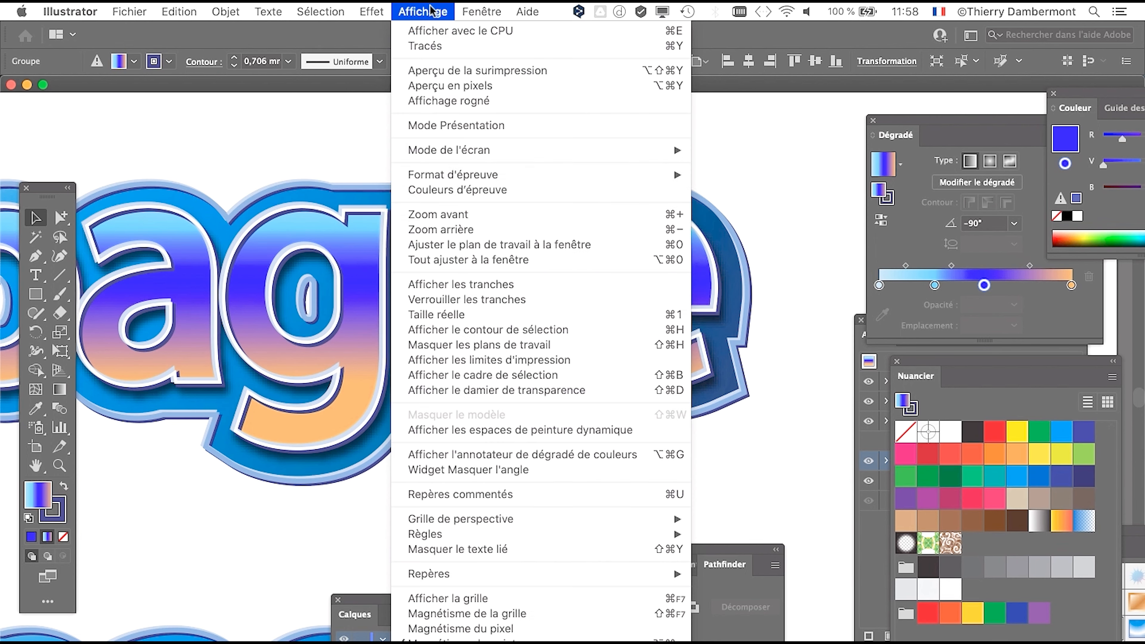
pyautogui.click(485, 329)
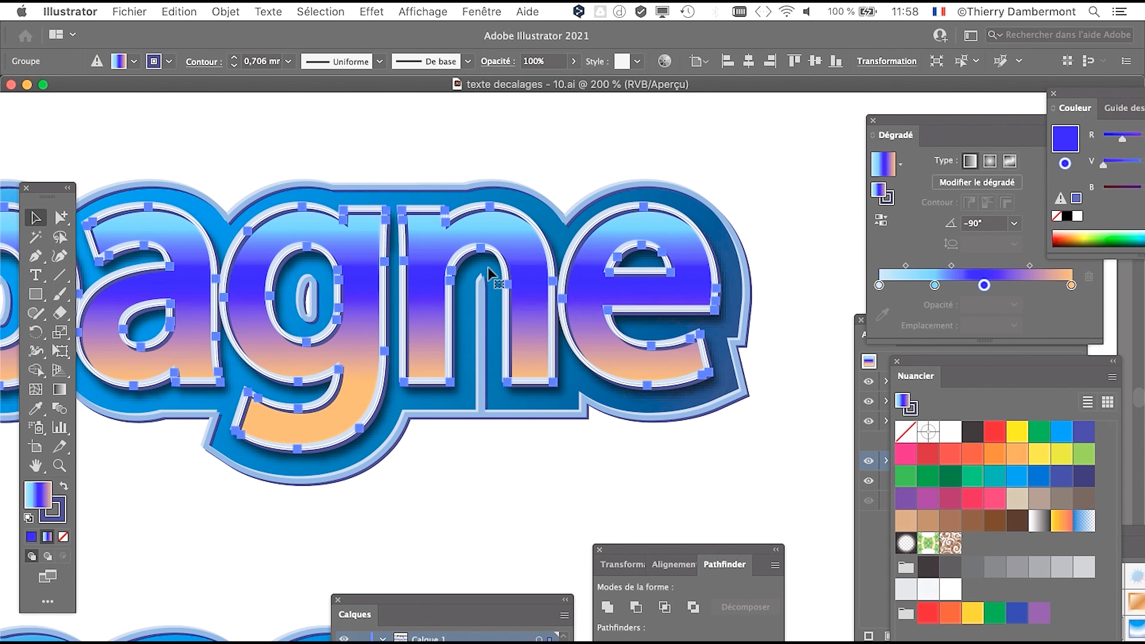
# Step: Open the Styles graphiques panel, widen and shorten it, and place it beside the end of the gradient lettering
pyautogui.moveTo(555, 314); pyautogui.dragTo(303, 300)
pyautogui.hscroll(3, 278, 312)
pyautogui.click(481, 12)
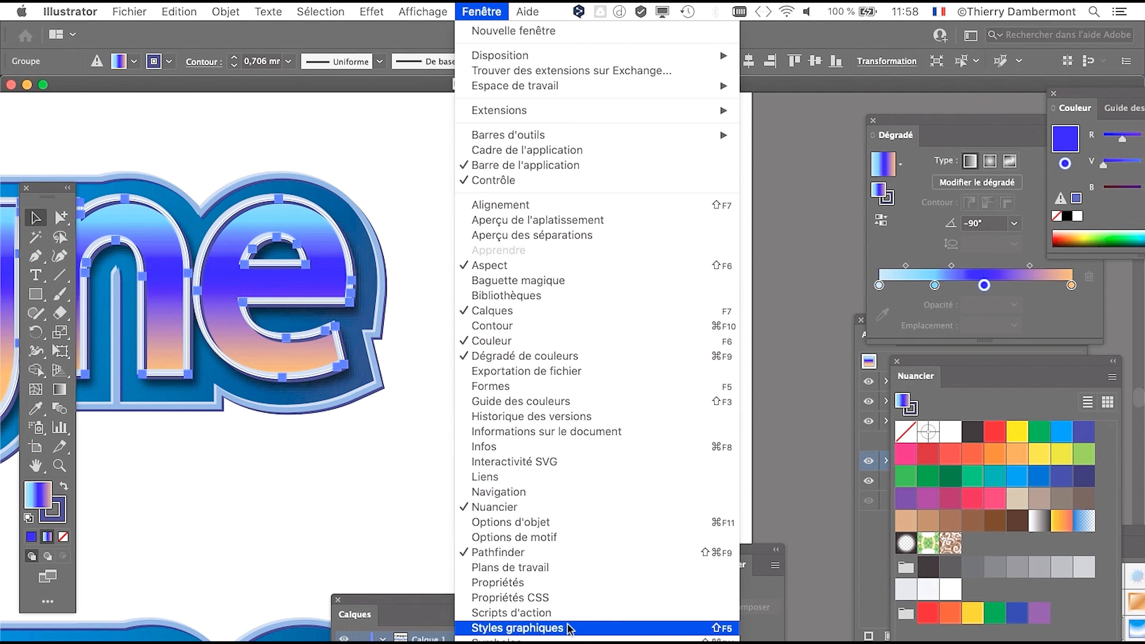
pyautogui.click(505, 624)
pyautogui.moveTo(920, 321); pyautogui.dragTo(541, 131)
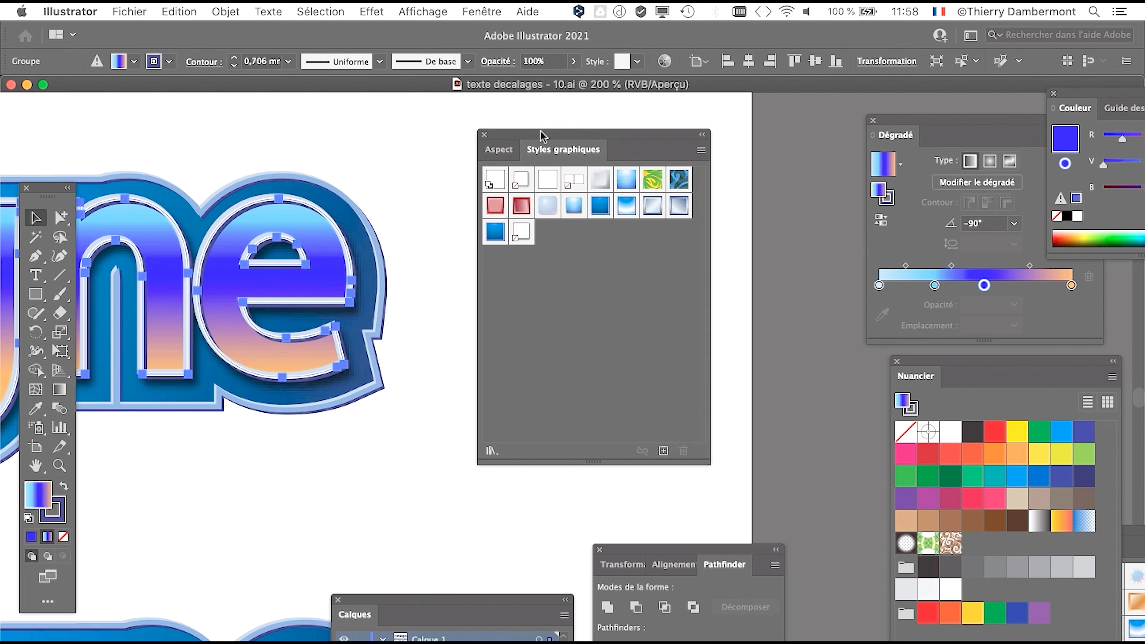
pyautogui.moveTo(706, 460); pyautogui.dragTo(785, 269)
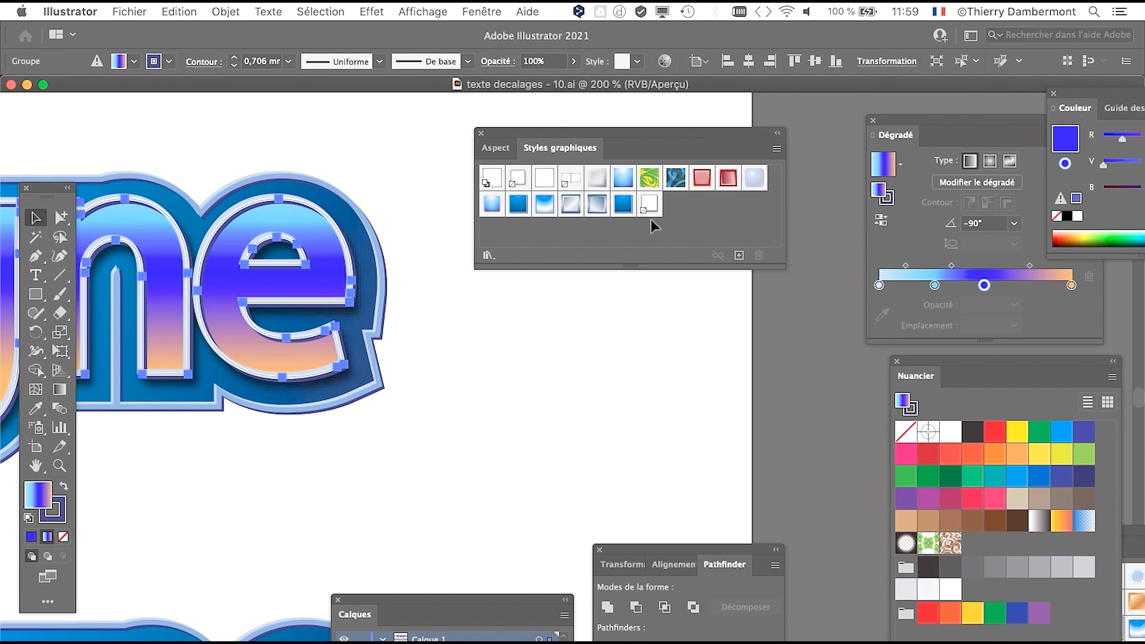
pyautogui.moveTo(504, 132); pyautogui.dragTo(614, 143)
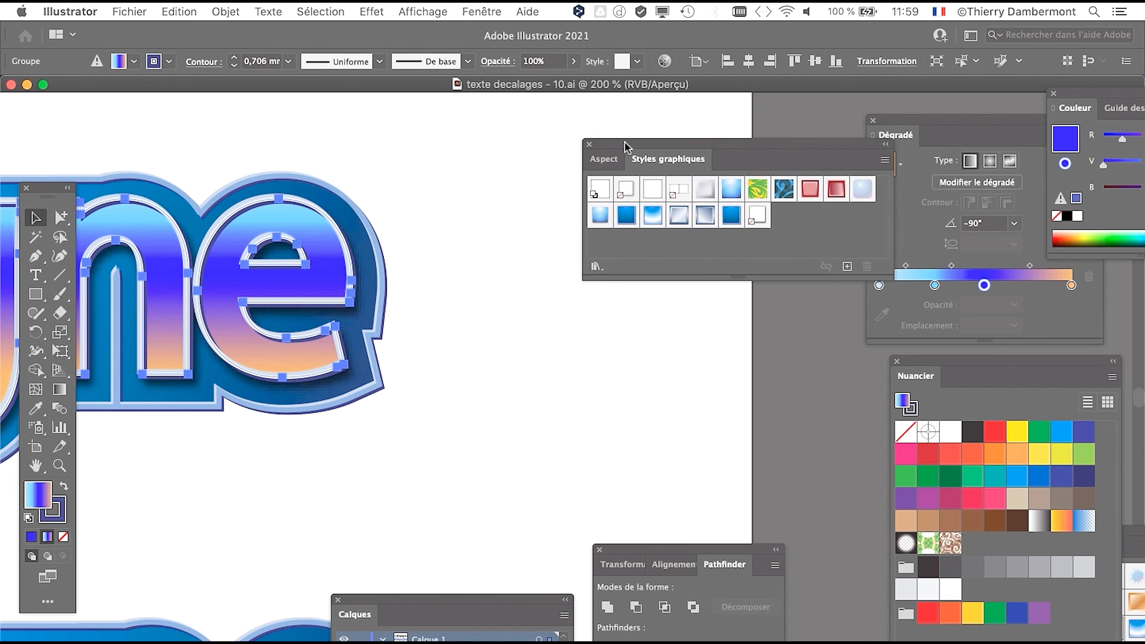
# Step: Create a new graphic style from the appearance of the selected gradient lettering
pyautogui.moveTo(415, 255); pyautogui.dragTo(520, 237)
pyautogui.keyDown('super'); pyautogui.click(399, 250); pyautogui.keyUp('super')
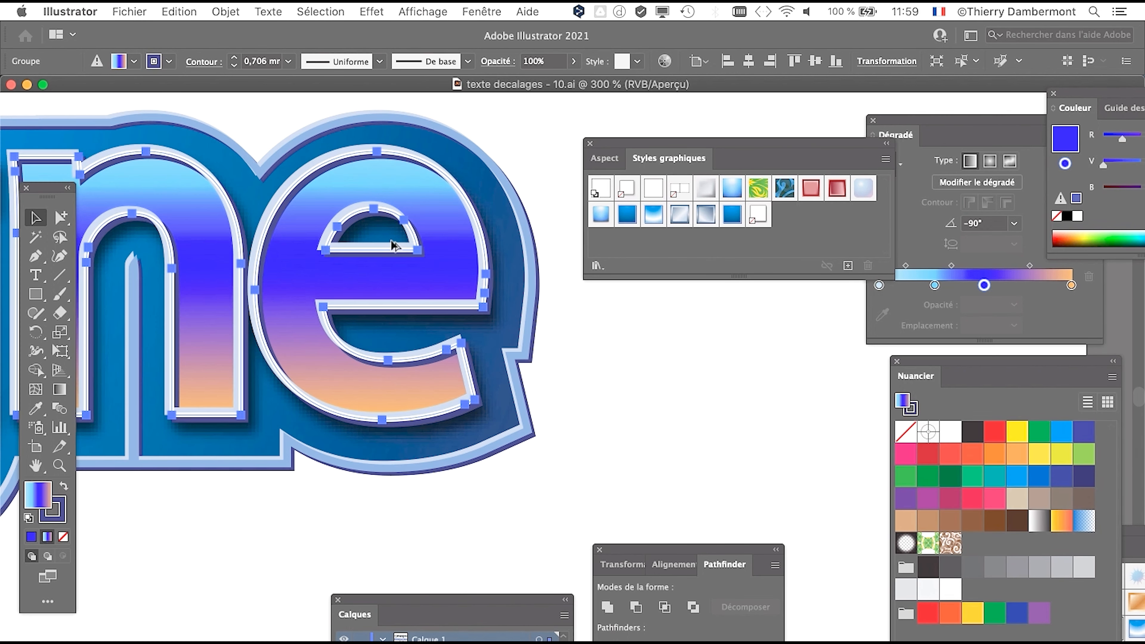
pyautogui.moveTo(401, 250); pyautogui.dragTo(441, 286)
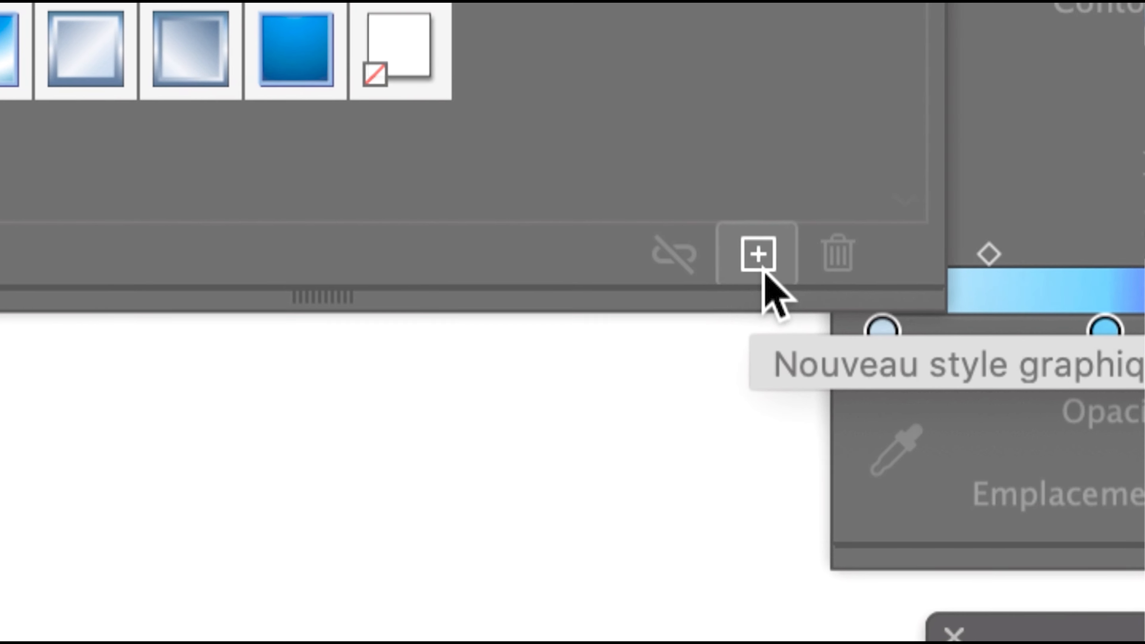
pyautogui.click(764, 257)
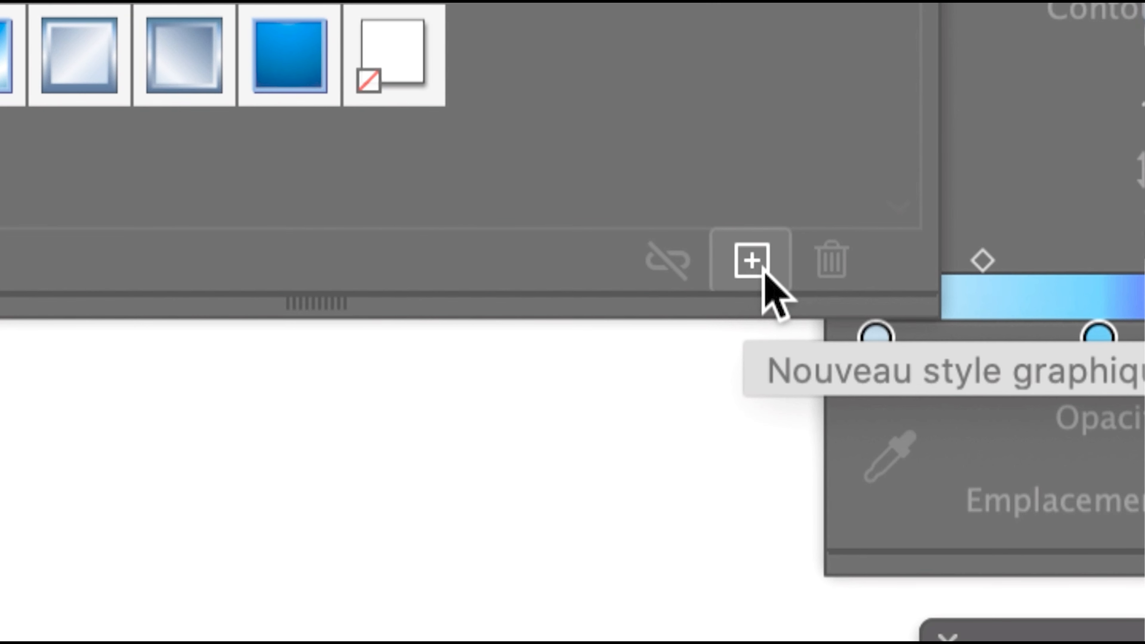
pyautogui.click(764, 267)
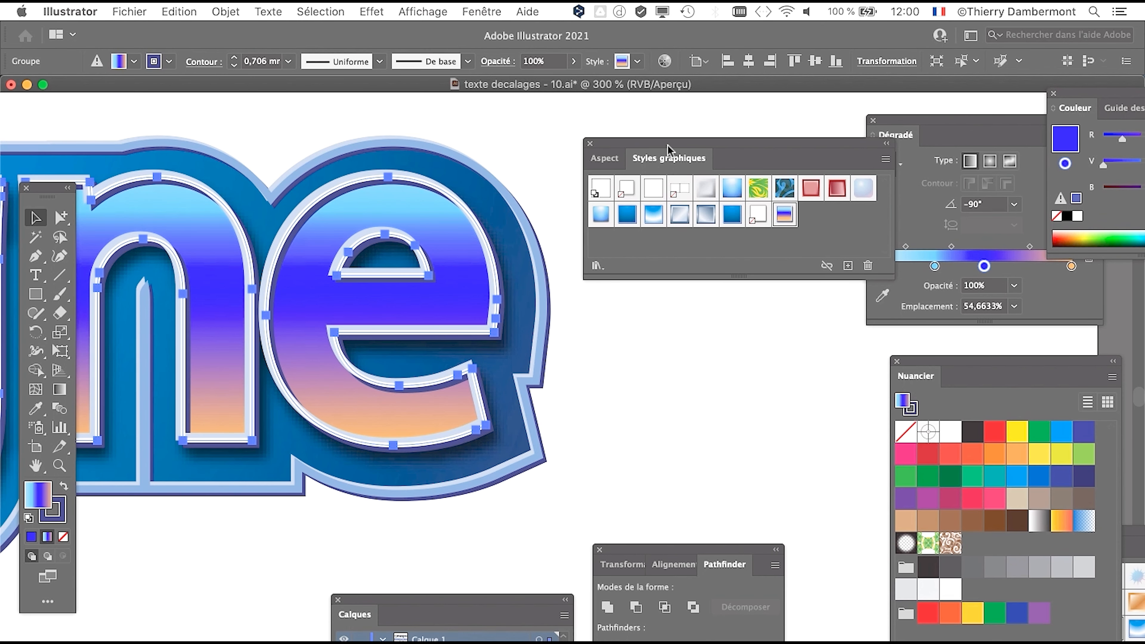
# Step: Detach the shape tools as a floating palette and draw a five-pointed star beside the end of the gradient lettering
pyautogui.moveTo(669, 150); pyautogui.dragTo(796, 142)
pyautogui.scroll(-2, 572, 262)
pyautogui.click(36, 294)
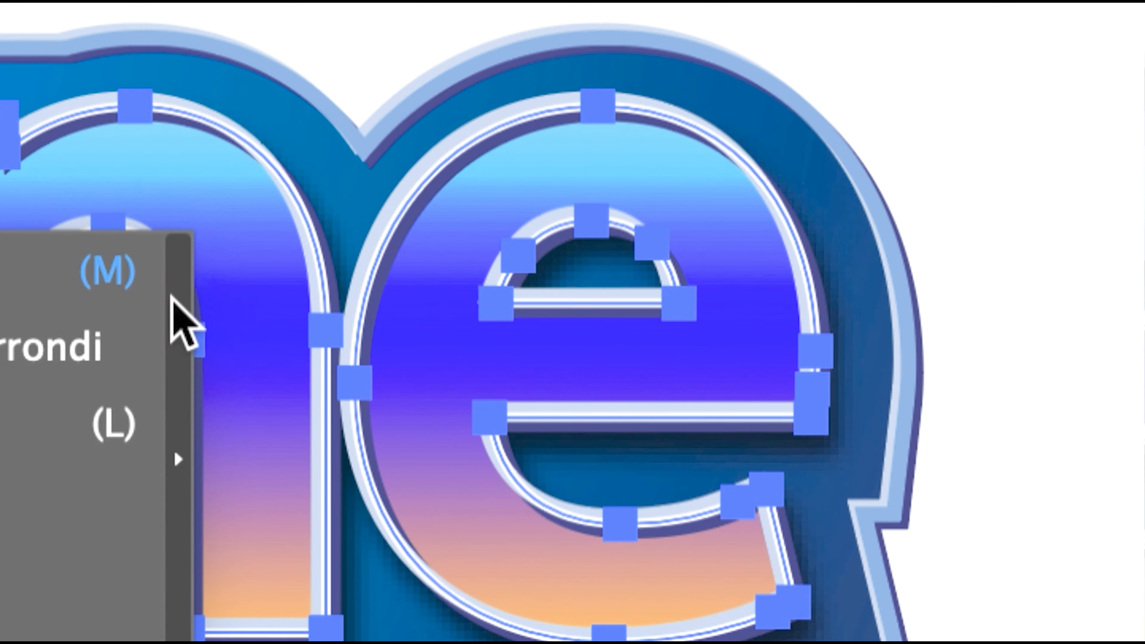
pyautogui.click(178, 316)
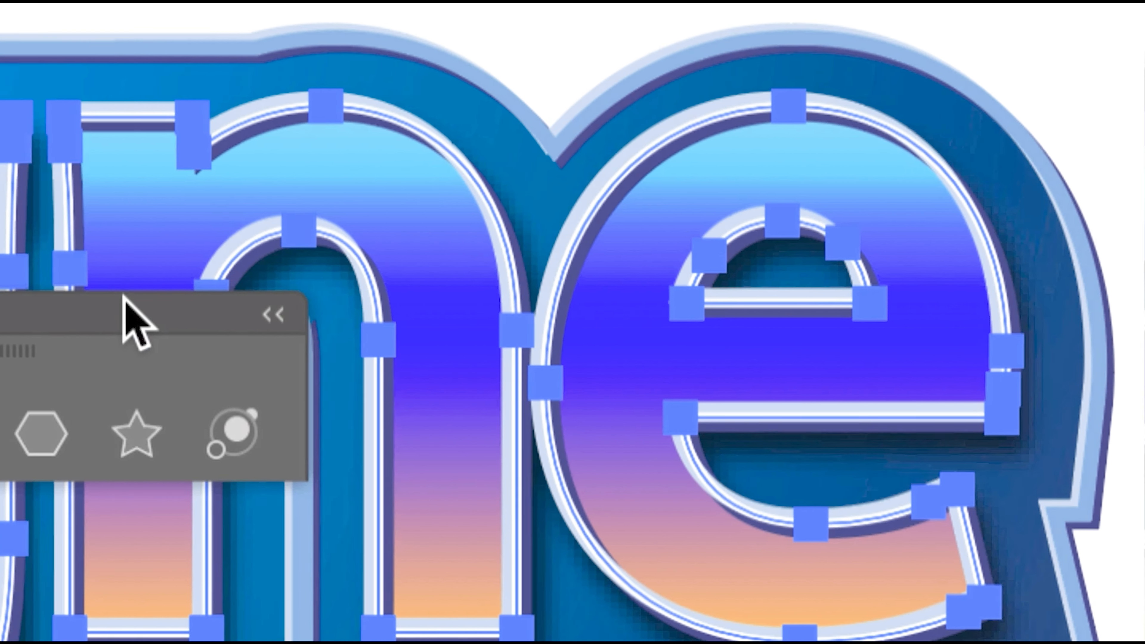
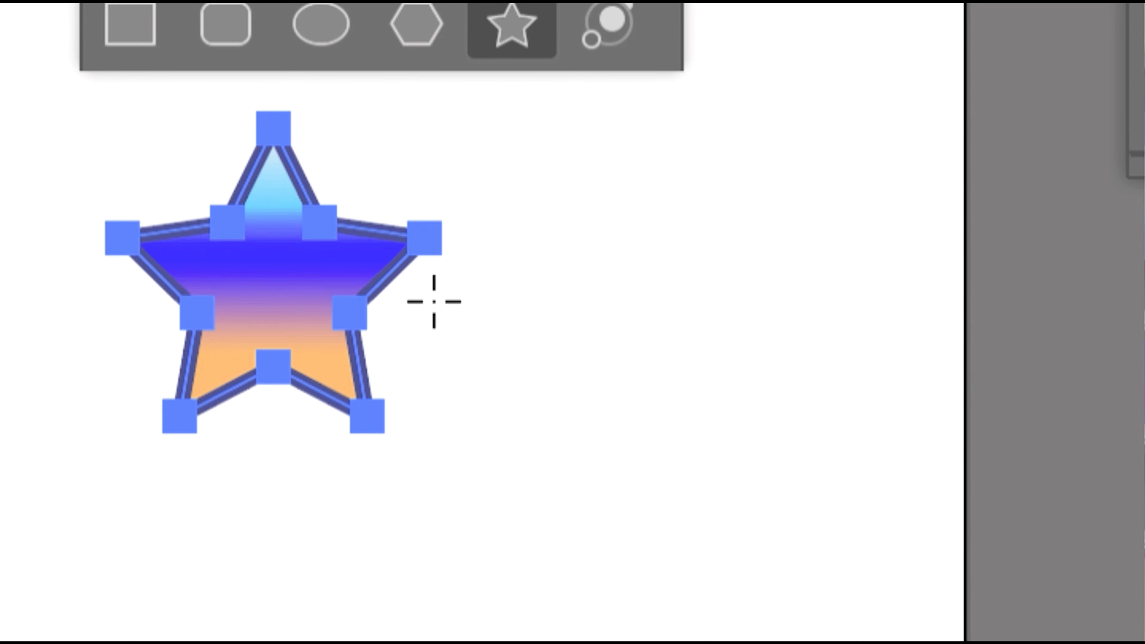
pyautogui.press('alt')
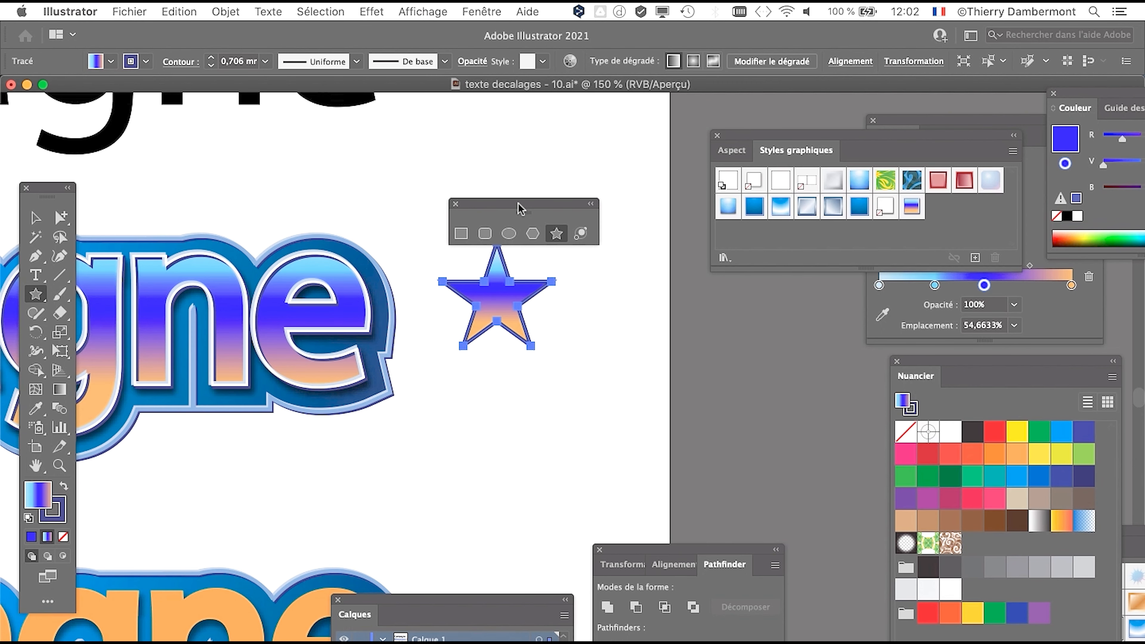
# Step: Move the floating shape tools palette clear of the star and enlarge the view of the star to 300 %
pyautogui.moveTo(519, 209); pyautogui.dragTo(591, 133)
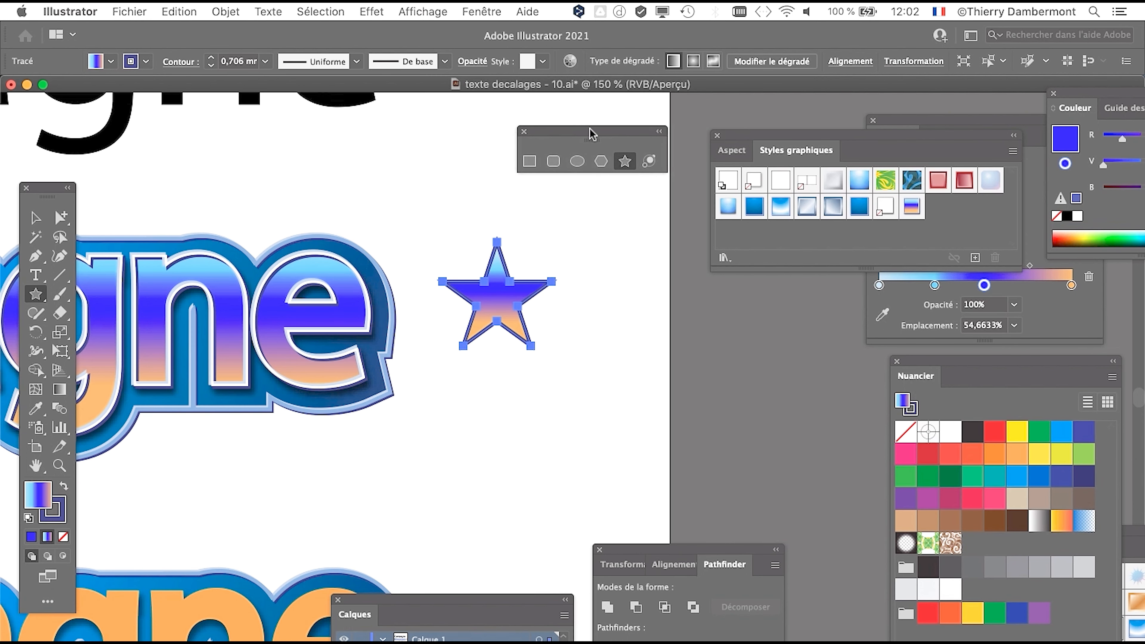
pyautogui.scroll(1, 508, 308)
pyautogui.scroll(1, 509, 308)
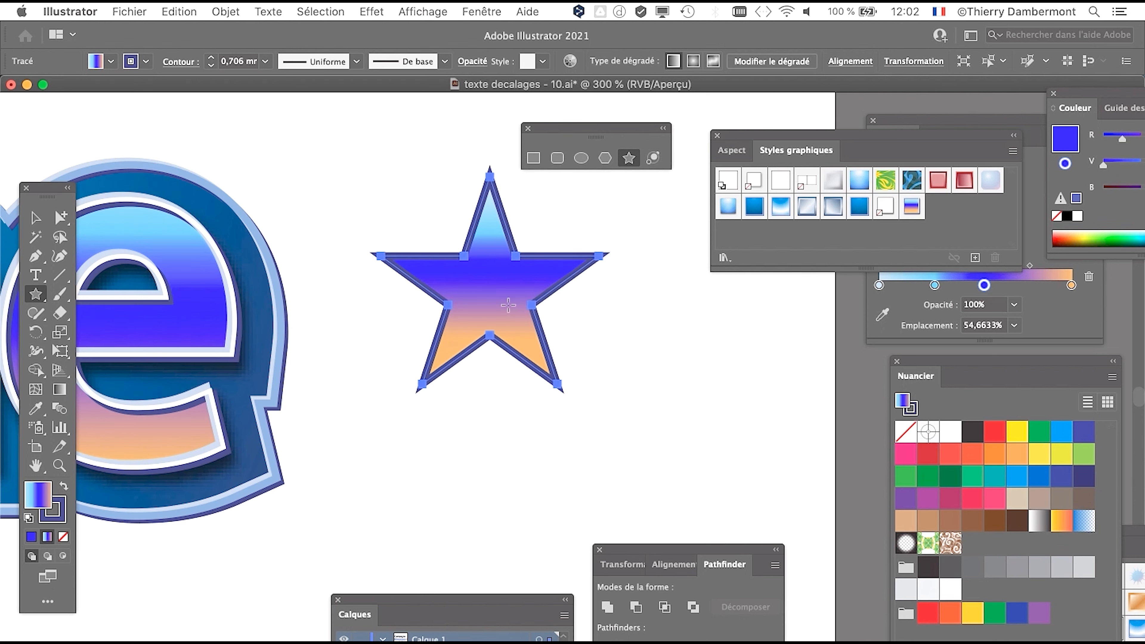
pyautogui.moveTo(559, 131); pyautogui.dragTo(261, 121)
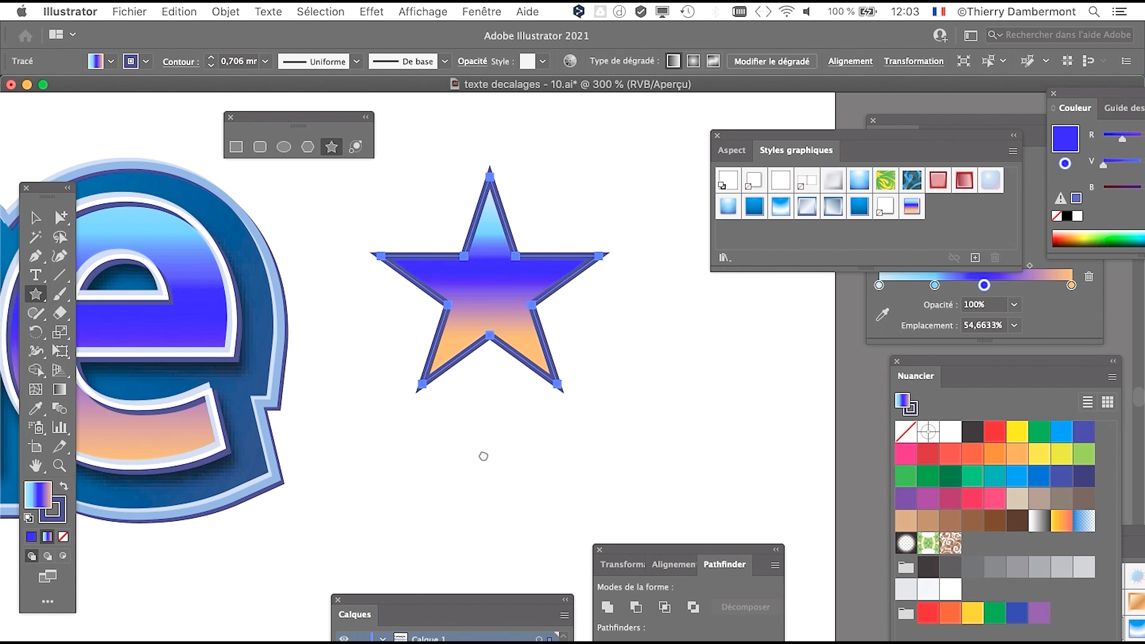
# Step: Arrange the star, the letter e and the floating panels so none overlap the star, and show the star's Aspect attributes
pyautogui.moveTo(483, 455); pyautogui.dragTo(604, 329)
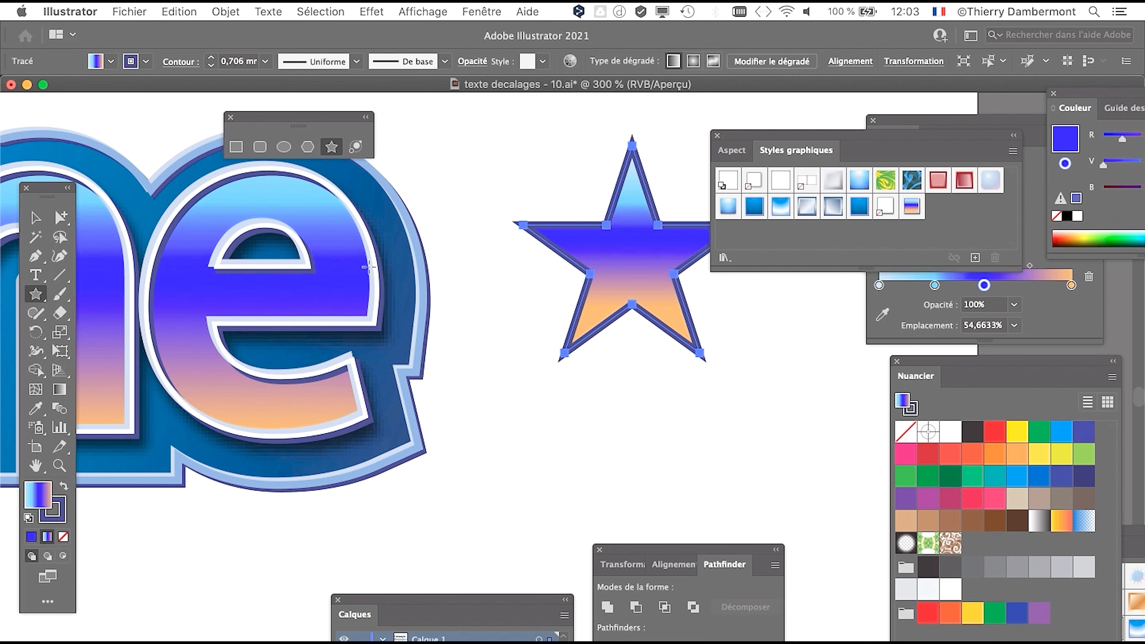
pyautogui.moveTo(530, 460); pyautogui.dragTo(491, 493)
pyautogui.moveTo(746, 147); pyautogui.dragTo(827, 132)
pyautogui.moveTo(491, 271); pyautogui.dragTo(581, 267)
pyautogui.moveTo(315, 127); pyautogui.dragTo(168, 108)
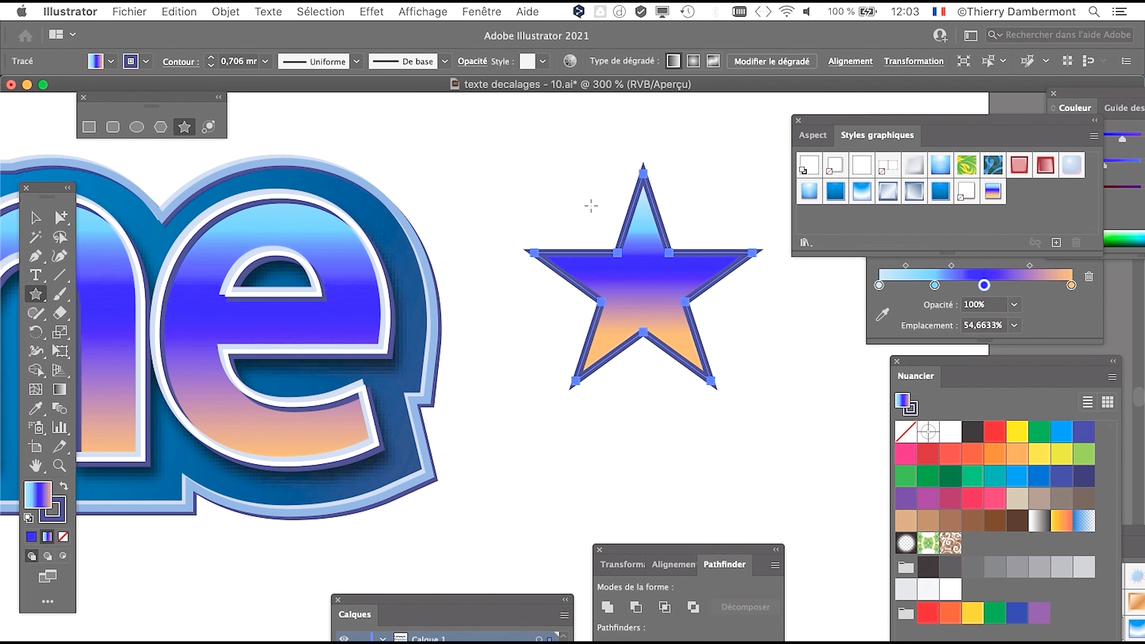
pyautogui.moveTo(604, 221); pyautogui.dragTo(536, 230)
pyautogui.moveTo(886, 121); pyautogui.dragTo(862, 103)
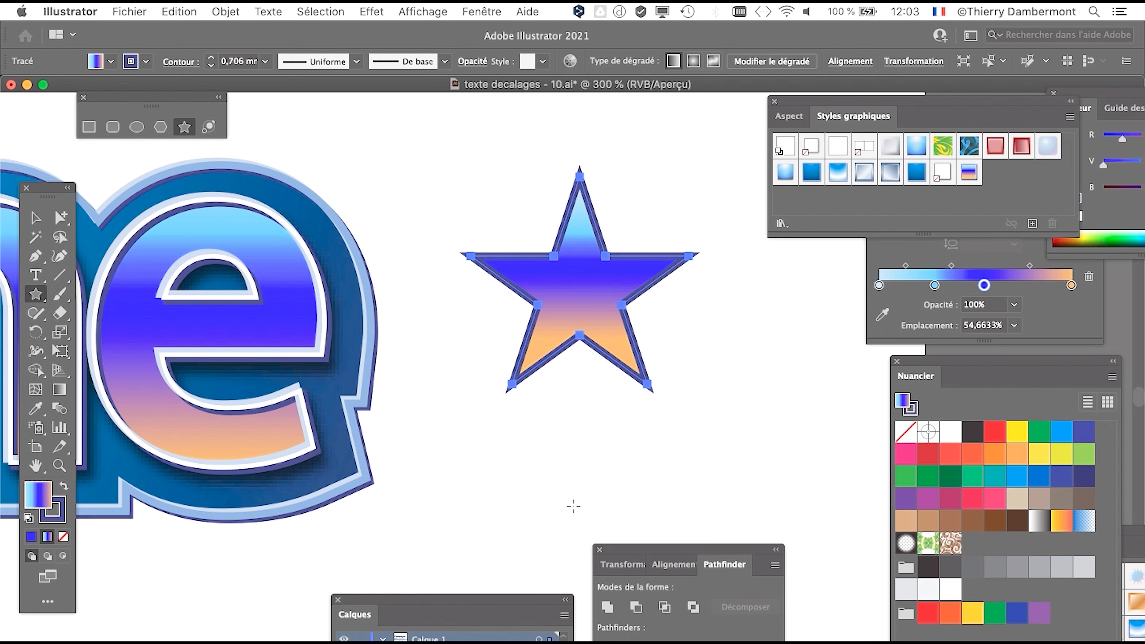
pyautogui.click(789, 117)
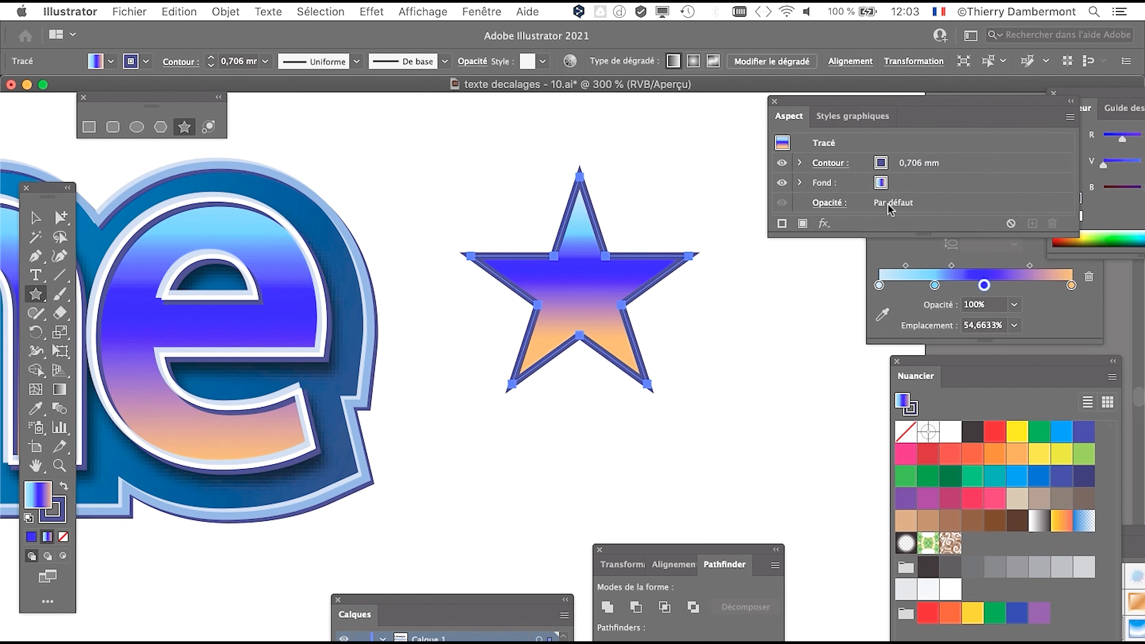
# Step: Detach the Aspect panel from Styles graphiques, shrink it, and place it between the letter e and the star
pyautogui.moveTo(876, 236); pyautogui.dragTo(876, 372)
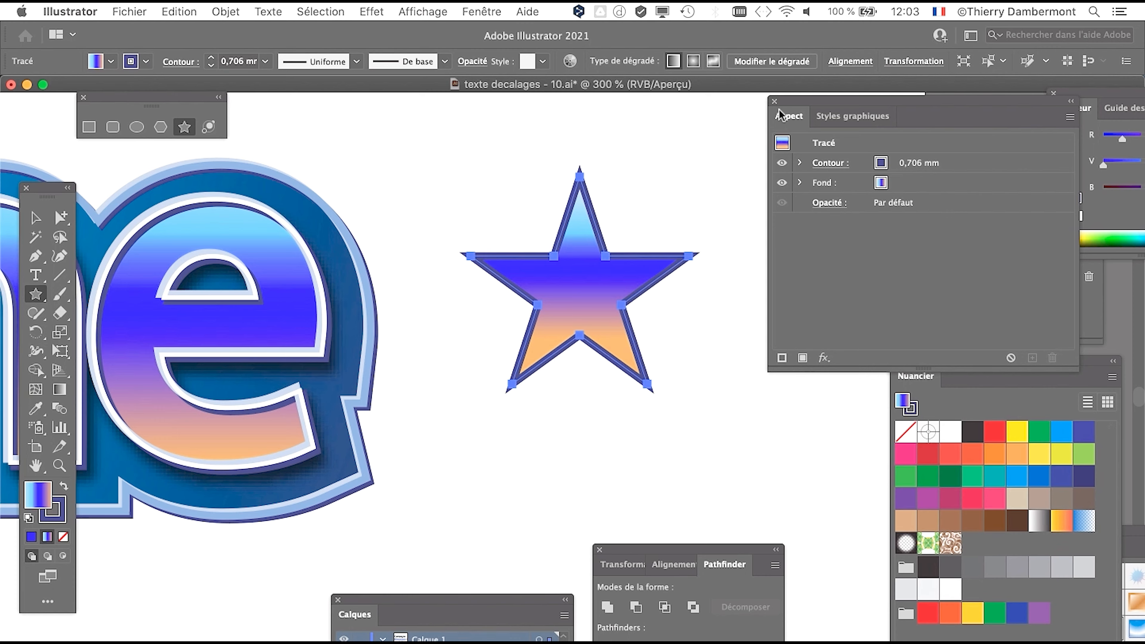
pyautogui.moveTo(789, 116); pyautogui.dragTo(149, 187)
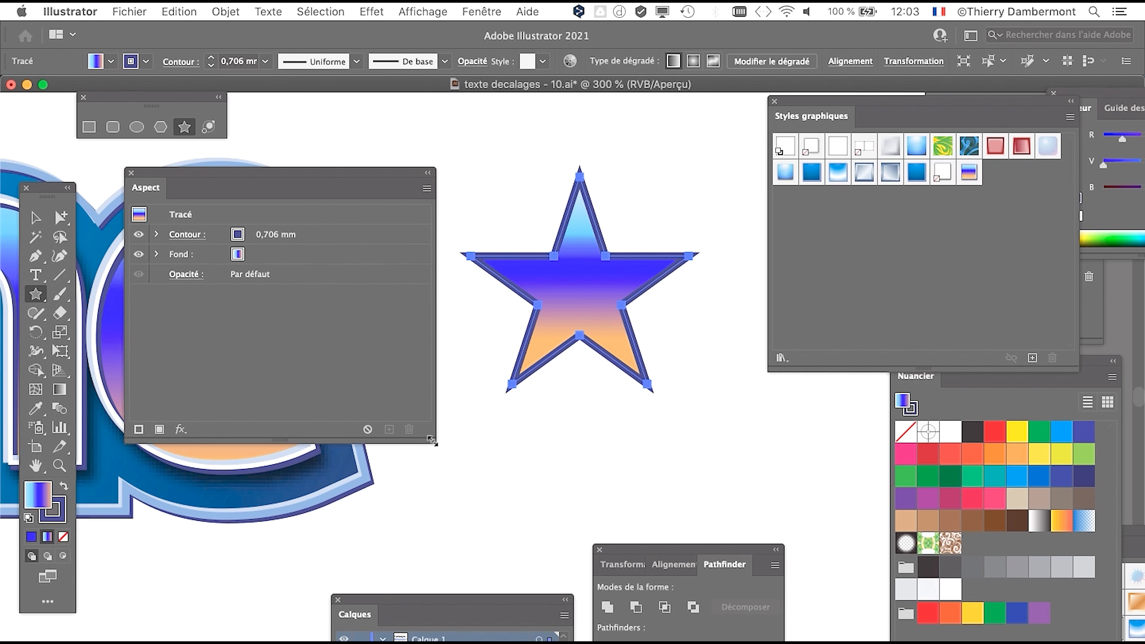
pyautogui.moveTo(433, 439); pyautogui.dragTo(365, 394)
pyautogui.moveTo(315, 178); pyautogui.dragTo(435, 111)
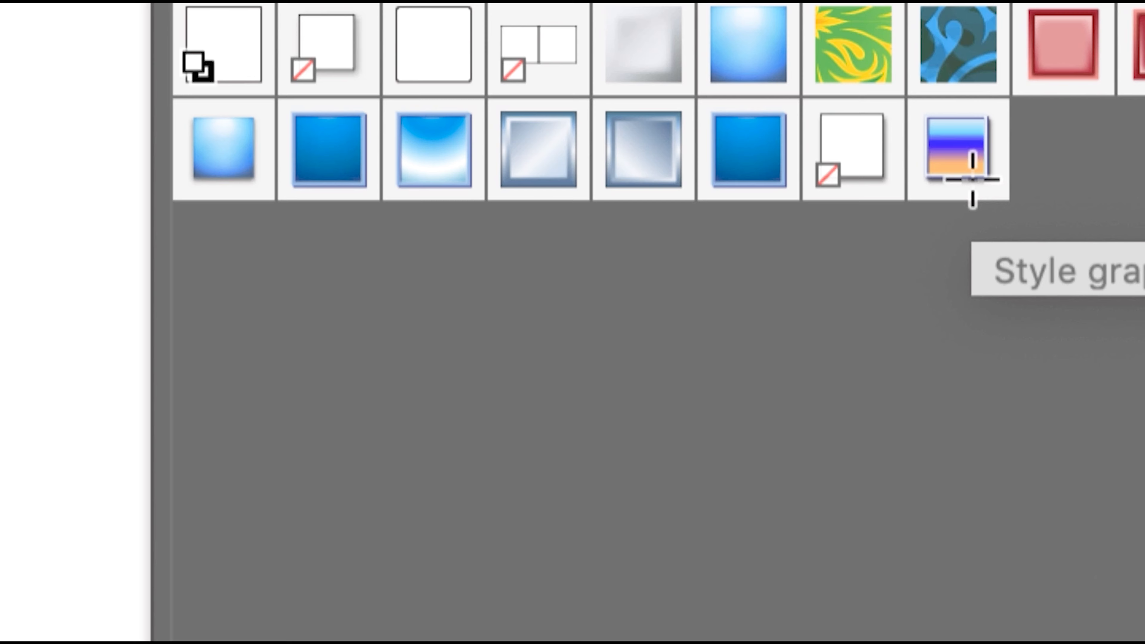
# Step: Apply the gradient lettering's saved graphic style, Style graphique 2, to the star, clear the panels away from it, and deselect it
pyautogui.click(973, 179)
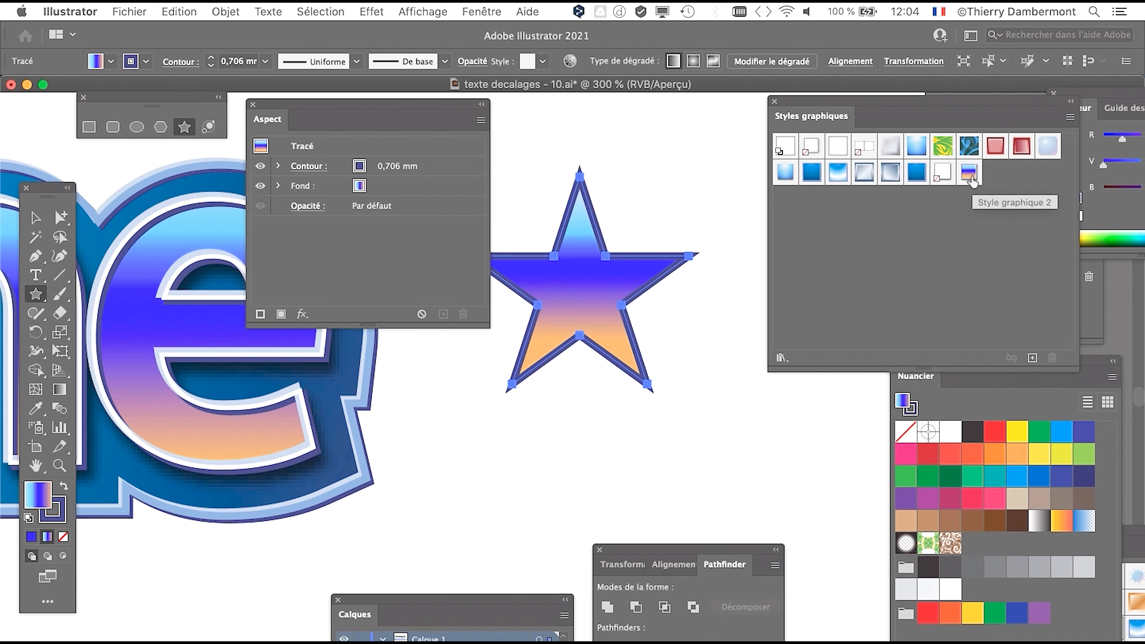
pyautogui.click(973, 180)
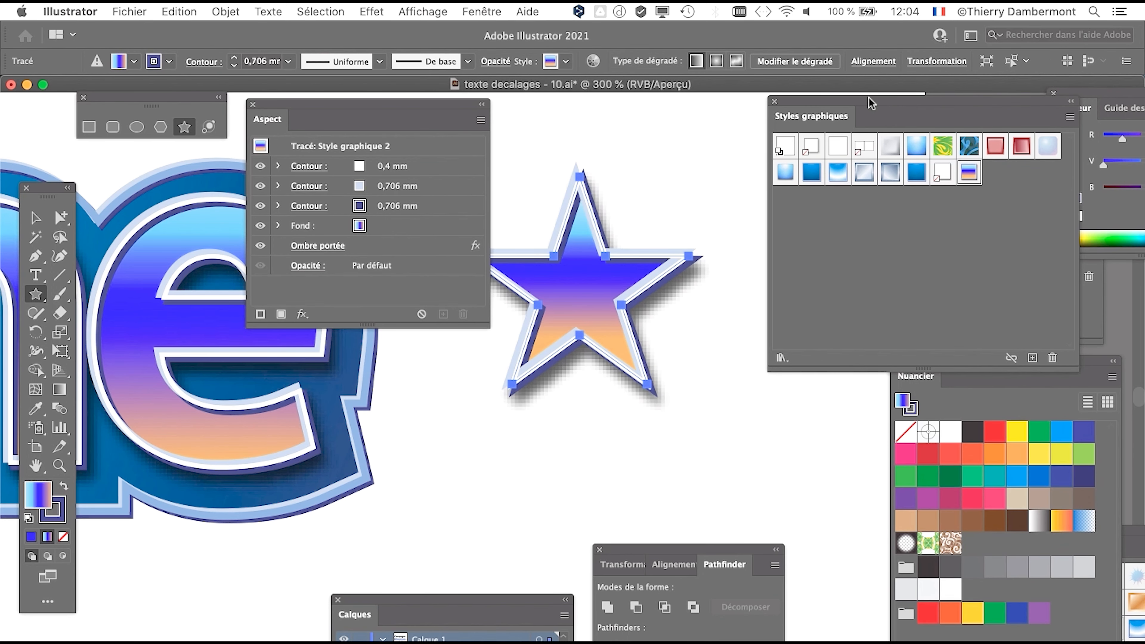
pyautogui.moveTo(842, 106); pyautogui.dragTo(940, 108)
pyautogui.moveTo(366, 115); pyautogui.dragTo(798, 405)
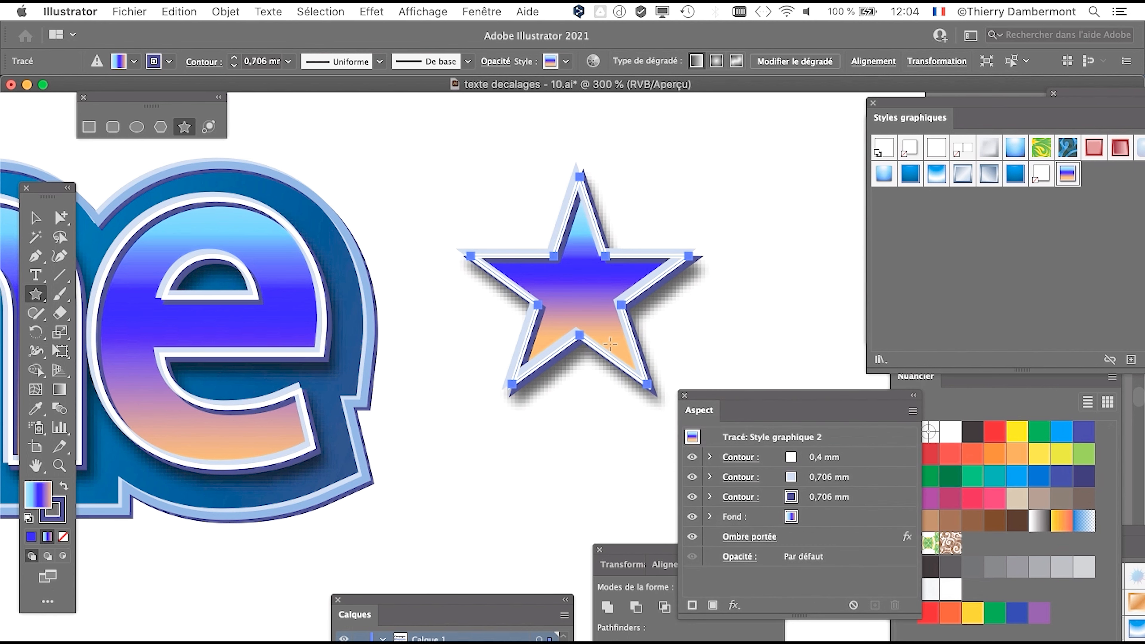
pyautogui.click(36, 218)
pyautogui.click(563, 468)
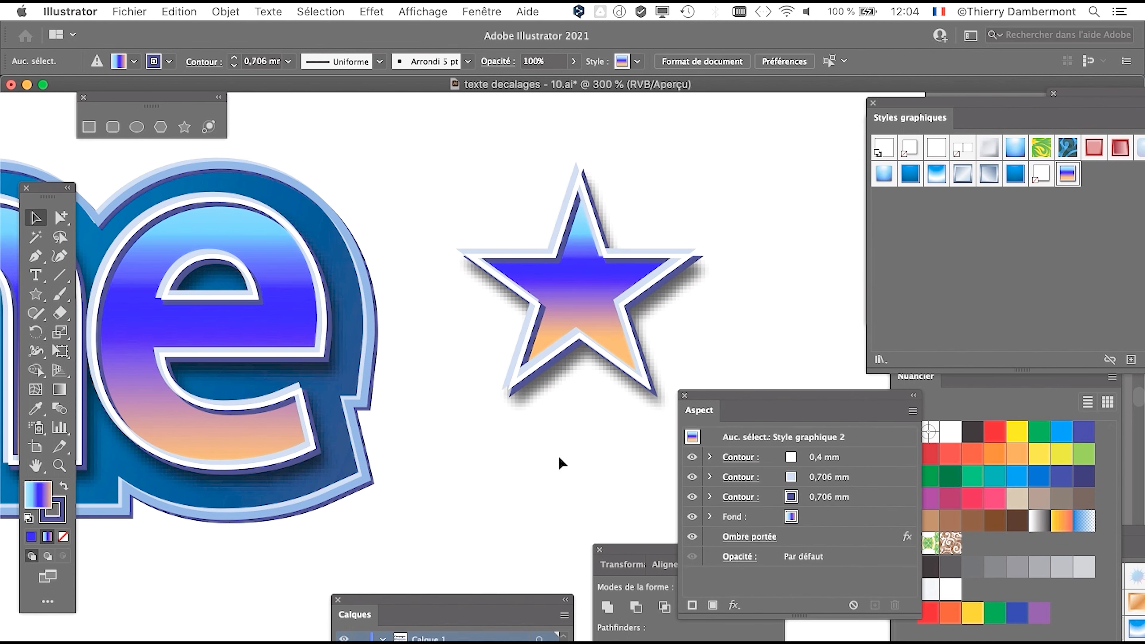
# Step: Move the styled star up against the end of the letter e and bring the Dégradé panel to the front
pyautogui.scroll(-1, 542, 431)
pyautogui.moveTo(533, 433); pyautogui.dragTo(666, 347)
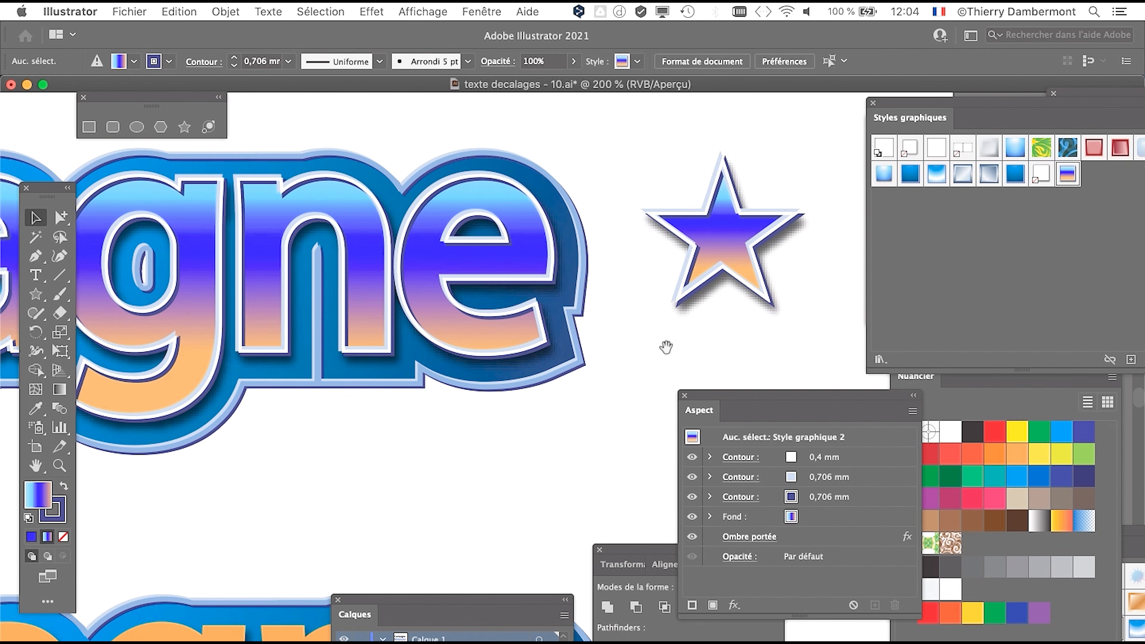
pyautogui.press('super+F9')
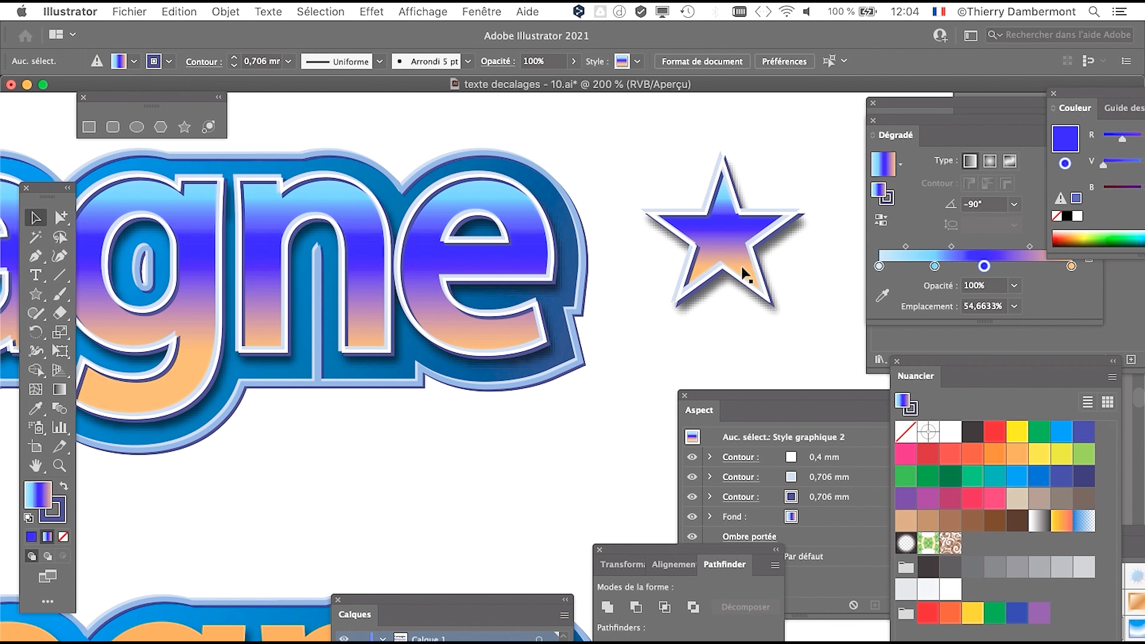
pyautogui.moveTo(720, 248); pyautogui.dragTo(631, 198)
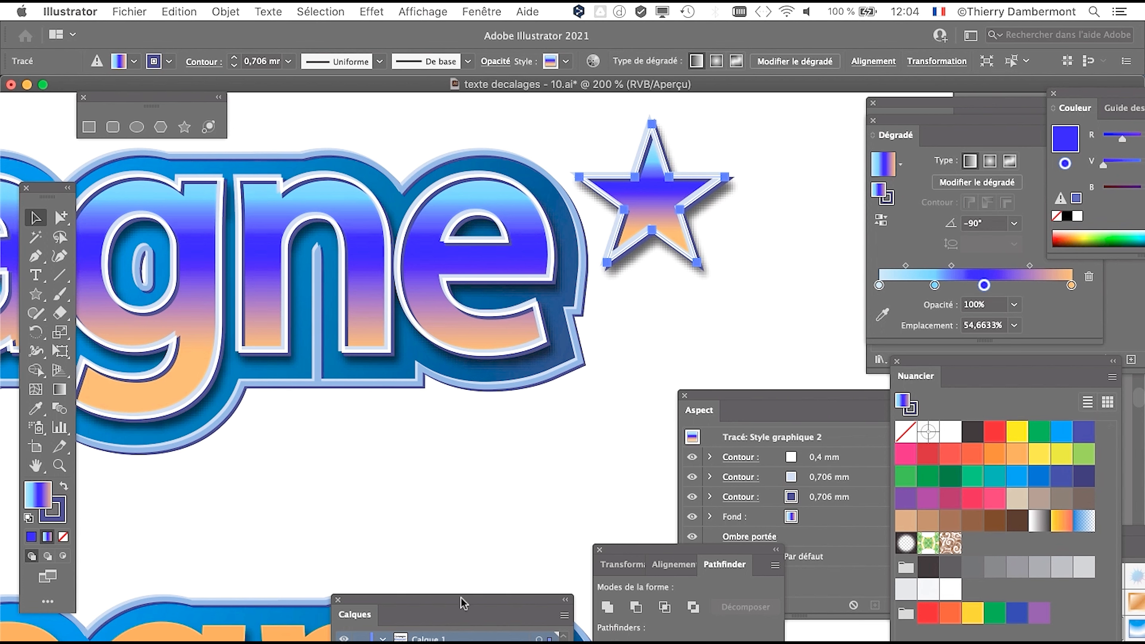
# Step: Highlight the star's path in the layer list and move the star over the n, and from there onto the initial C
pyautogui.moveTo(457, 599); pyautogui.dragTo(346, 163)
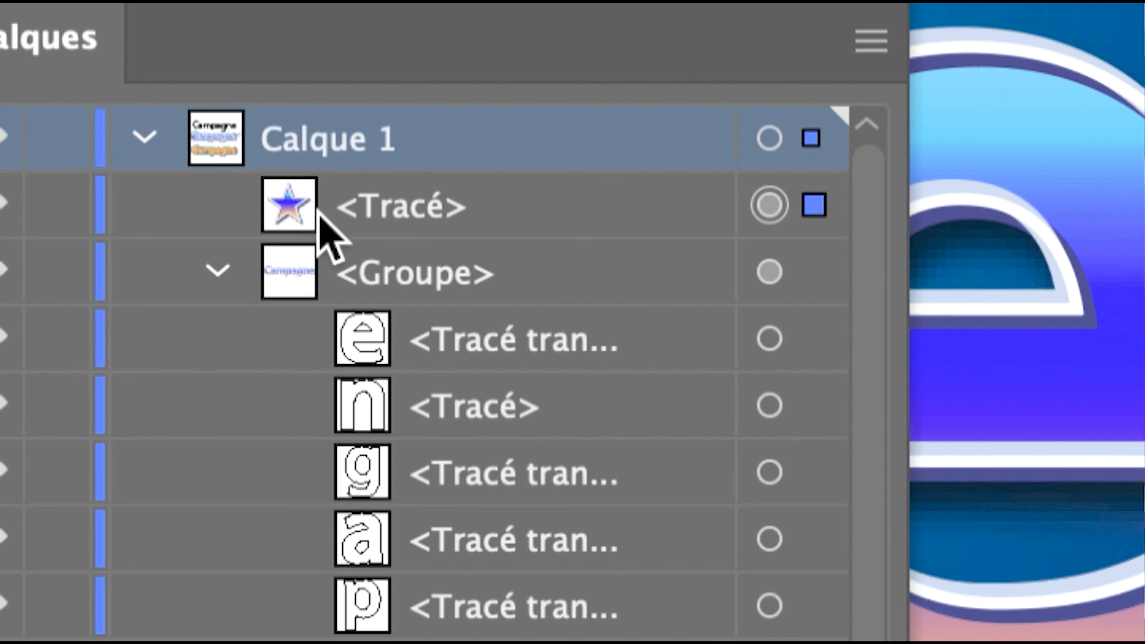
pyautogui.click(333, 216)
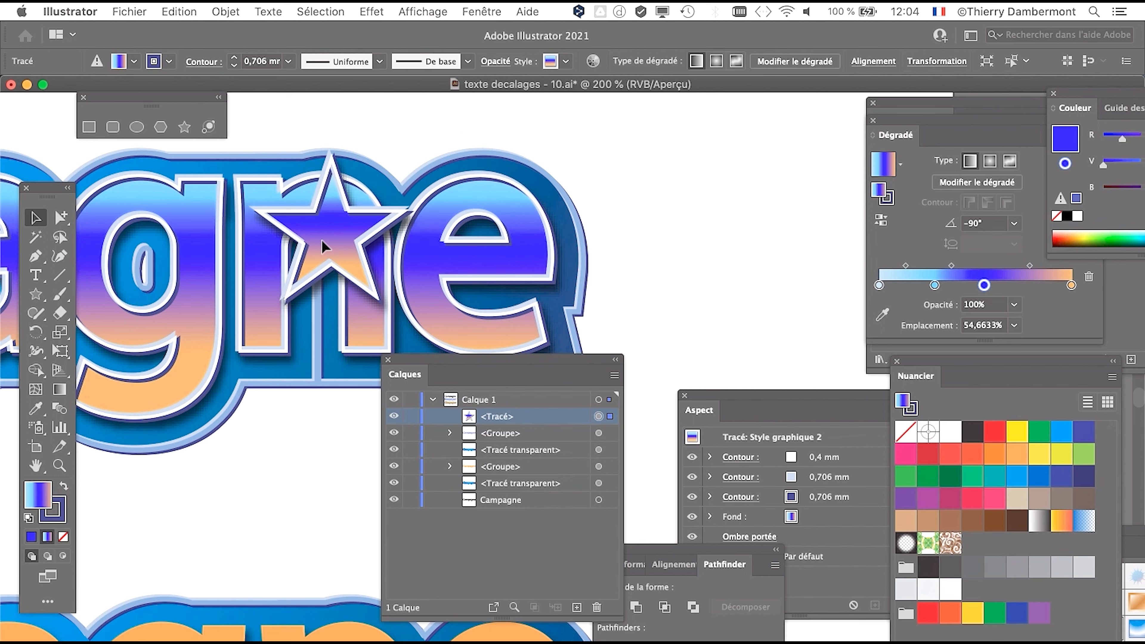
pyautogui.scroll(-2, 486, 281)
pyautogui.hscroll(-10, 484, 280)
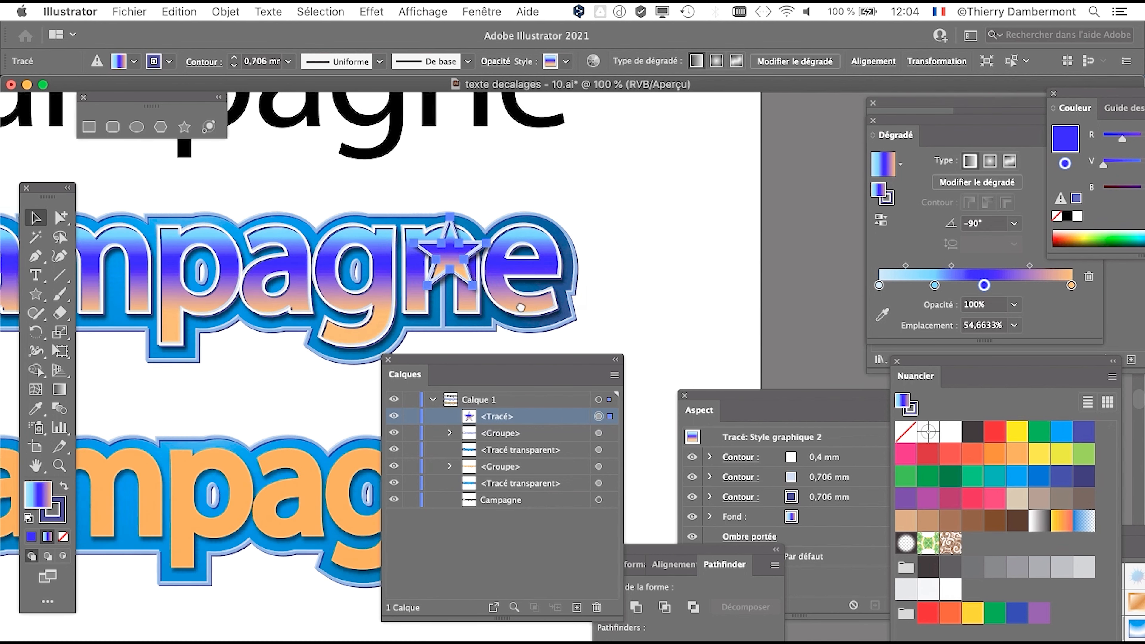
pyautogui.click(694, 333)
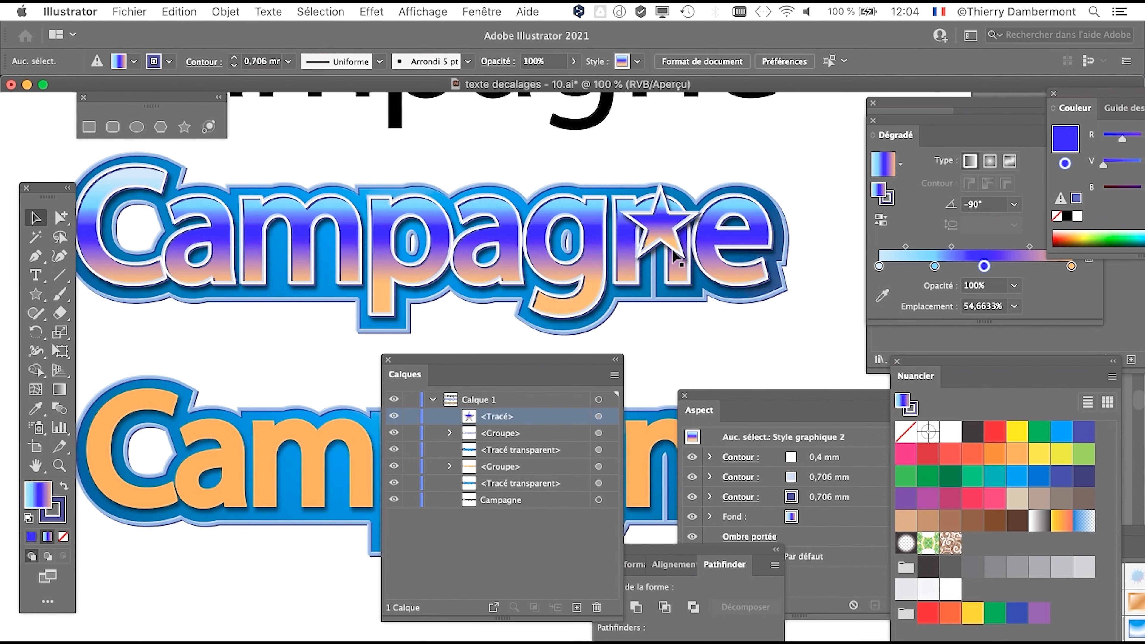
pyautogui.moveTo(665, 235); pyautogui.dragTo(176, 196)
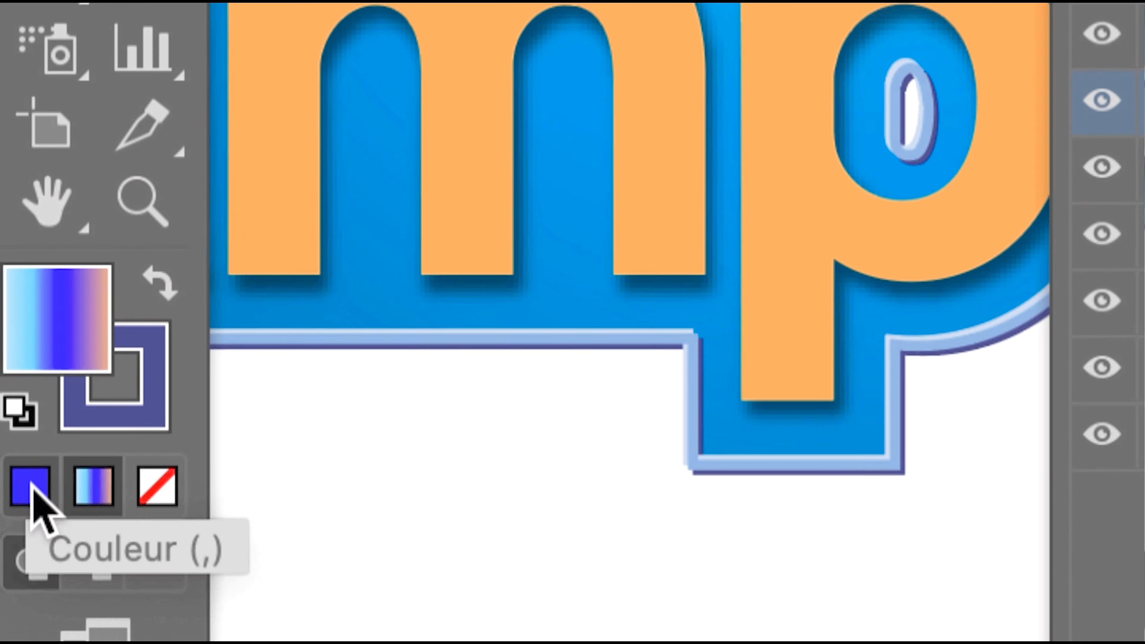
# Step: Set a solid blue fill with no stroke and draw a second, tilted star beside the gradient lettering
pyautogui.click(31, 537)
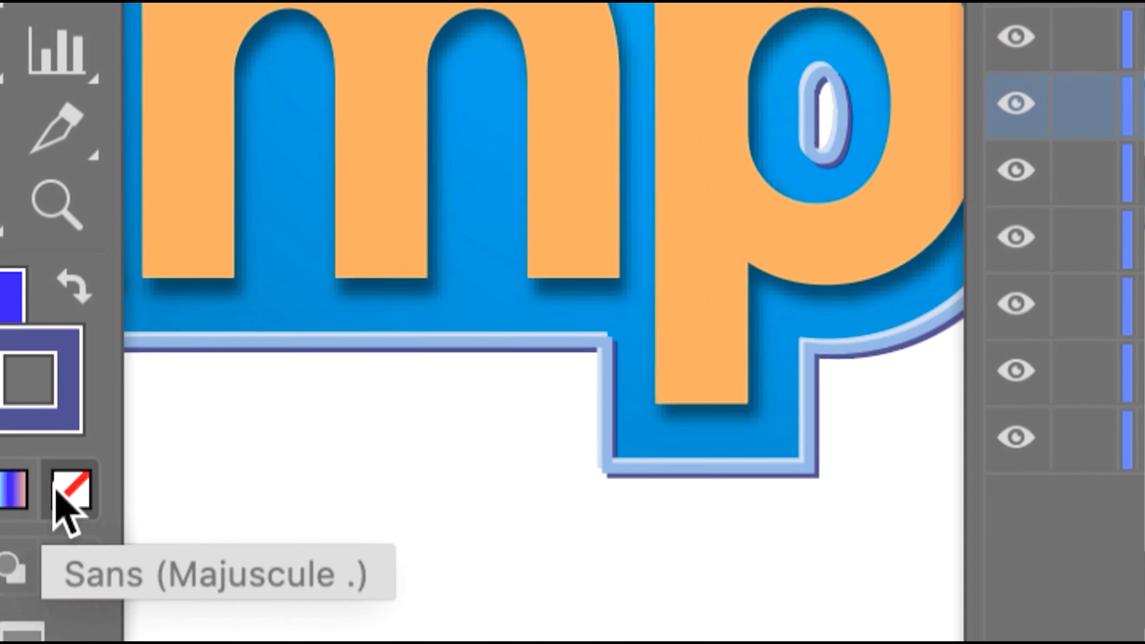
pyautogui.click(116, 533)
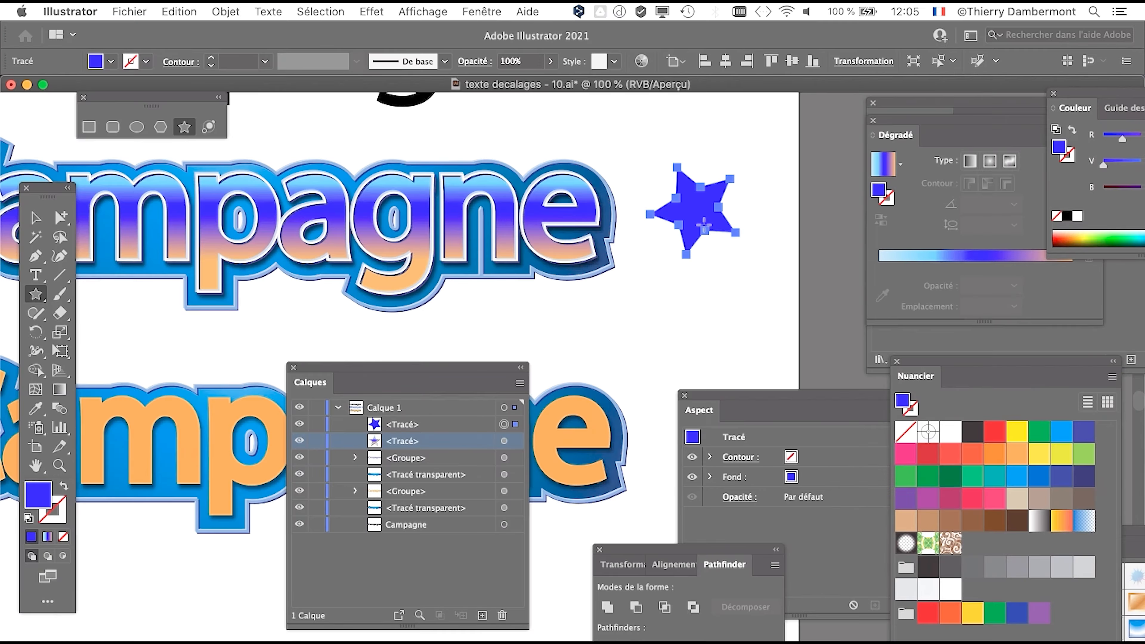
# Step: Move the plain blue star's path into the gradient Campagne lettering's group in the layer list
pyautogui.click(401, 424)
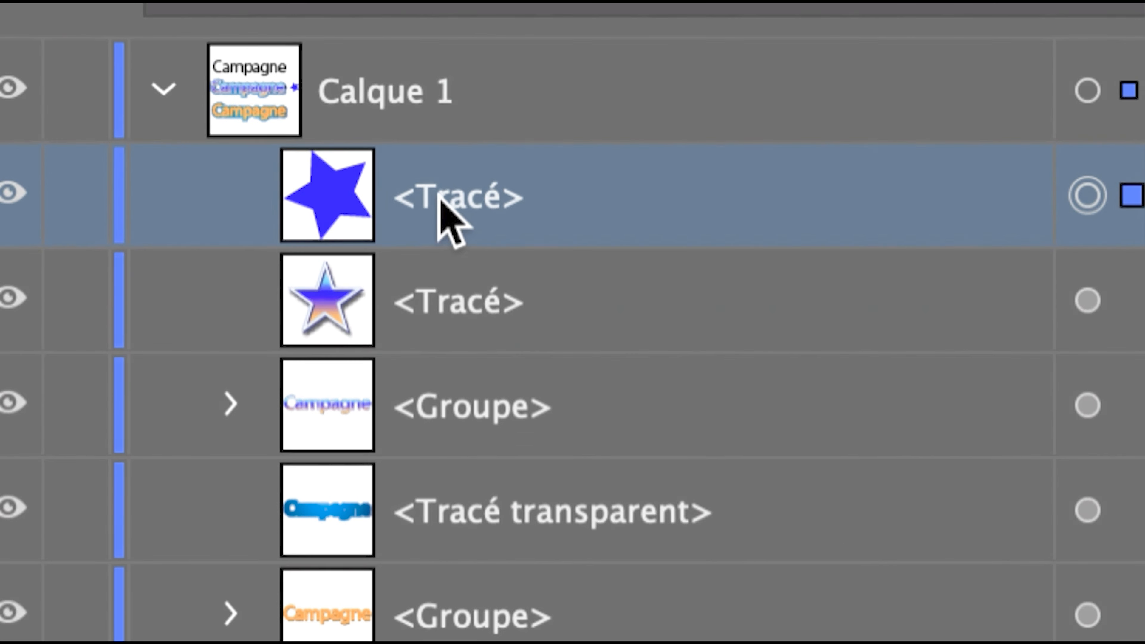
pyautogui.moveTo(611, 195); pyautogui.dragTo(598, 406)
pyautogui.moveTo(470, 246)
pyautogui.mouseDown()
pyautogui.moveTo(447, 248)
pyautogui.moveTo(454, 234)
pyautogui.moveTo(454, 249)
pyautogui.moveTo(467, 245)
pyautogui.mouseUp()
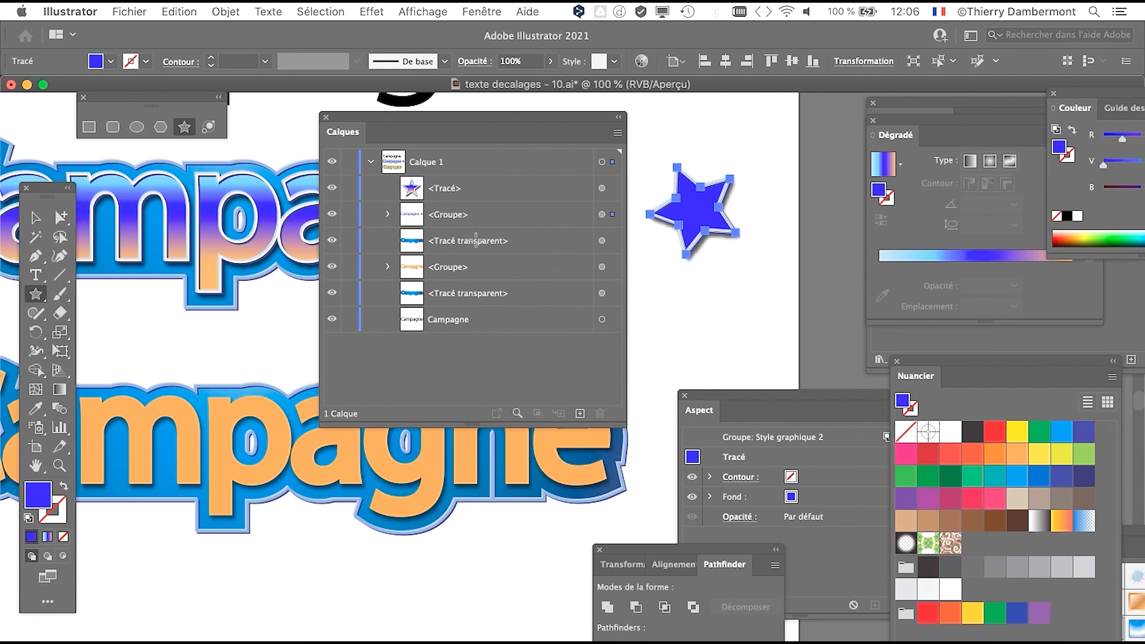
# Step: Expand the gradient lettering's group, target the blue star's path inside it, and remove the star's fill
pyautogui.moveTo(536, 127); pyautogui.dragTo(643, 362)
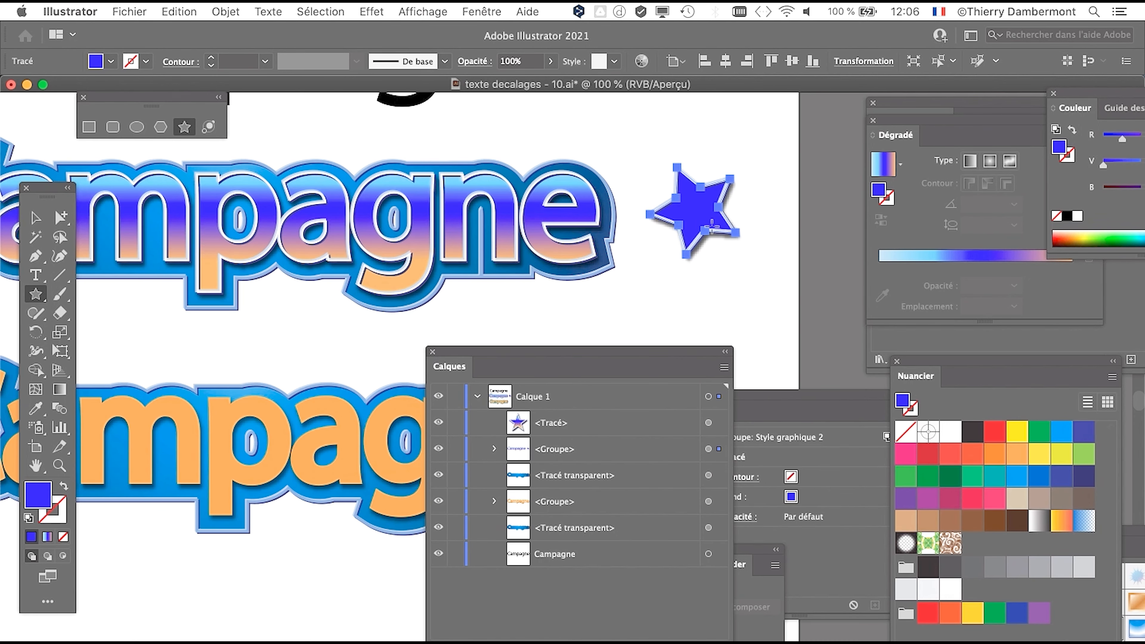
pyautogui.scroll(1, 713, 245)
pyautogui.hscroll(3, 456, 261)
pyautogui.scroll(-2, 457, 262)
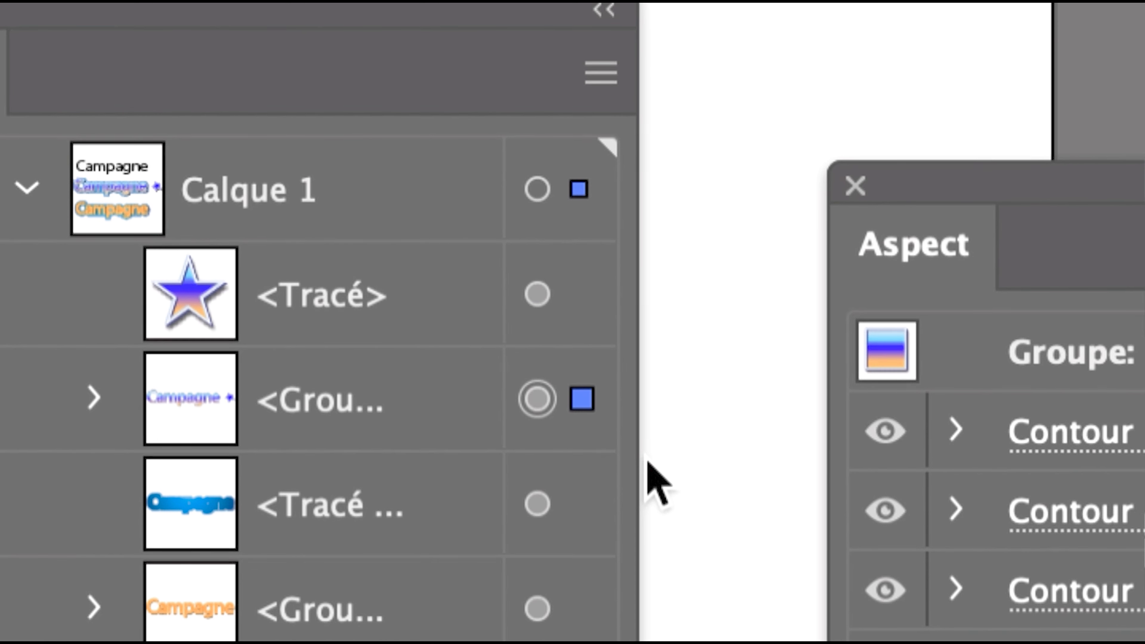
pyautogui.moveTo(640, 463); pyautogui.dragTo(778, 462)
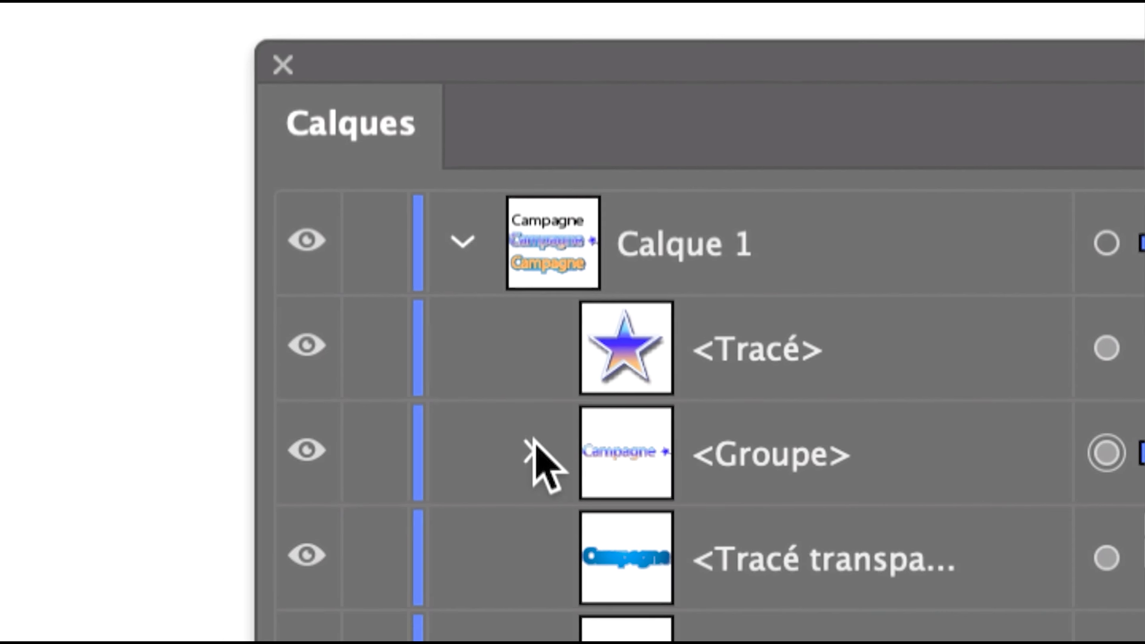
pyautogui.click(534, 444)
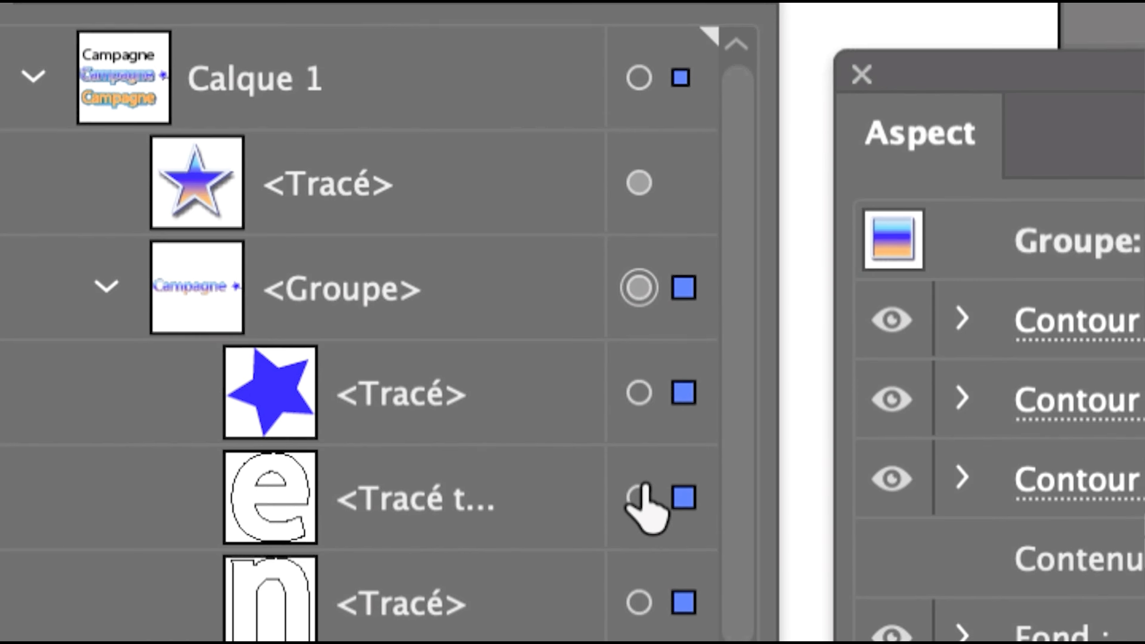
pyautogui.click(638, 393)
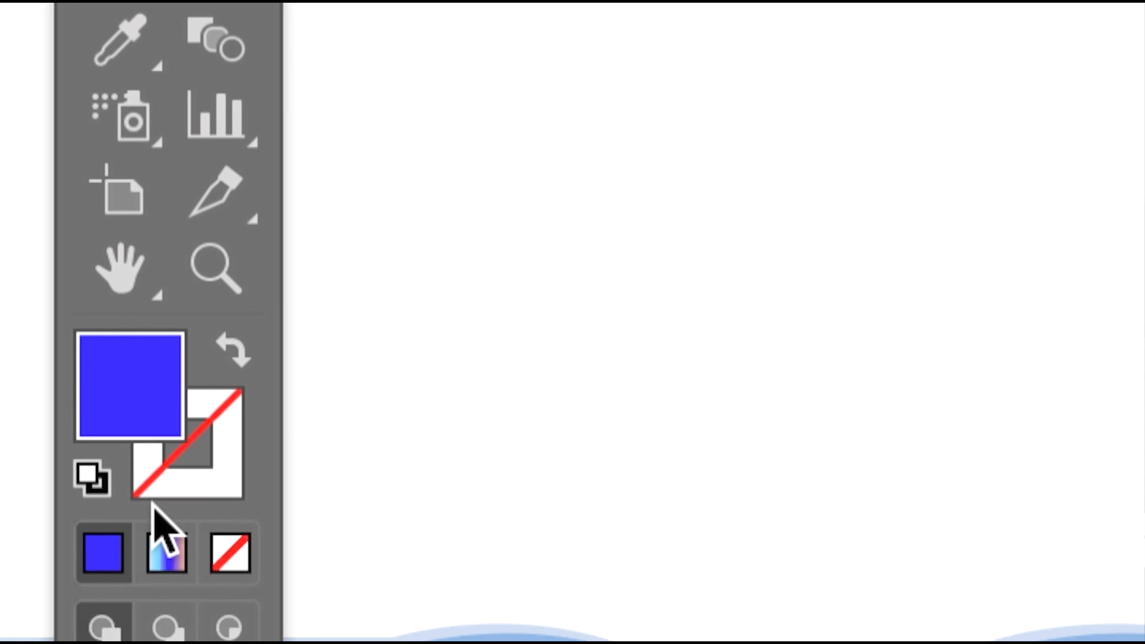
pyautogui.click(166, 521)
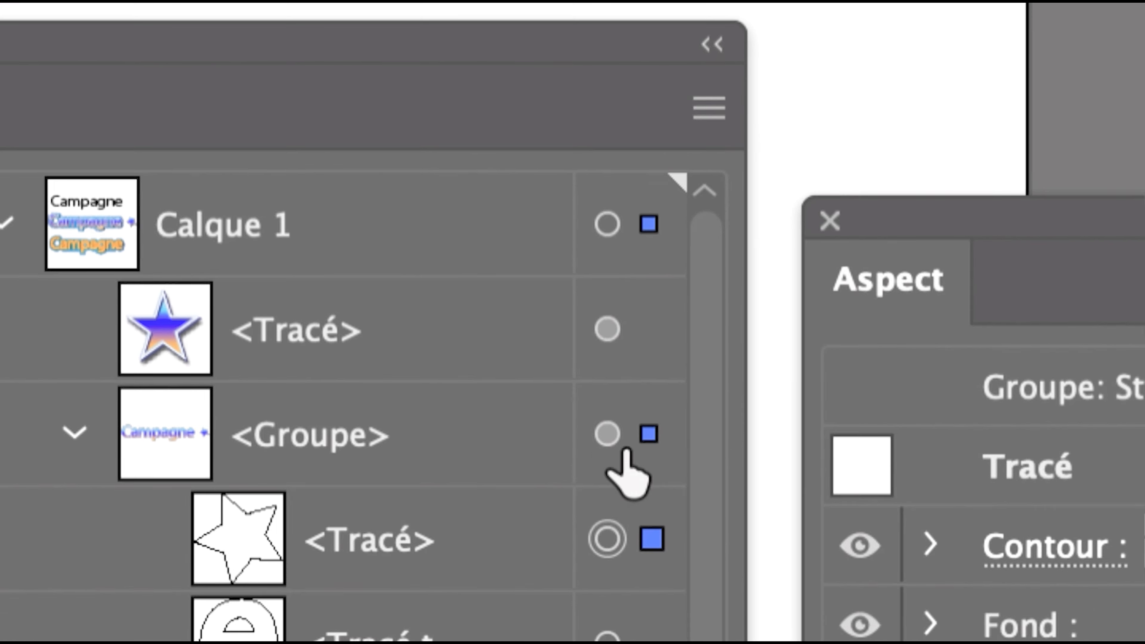
# Step: Target the gradient lettering's whole group to show its Aspect attributes, and collapse its contents in the layer list
pyautogui.click(608, 435)
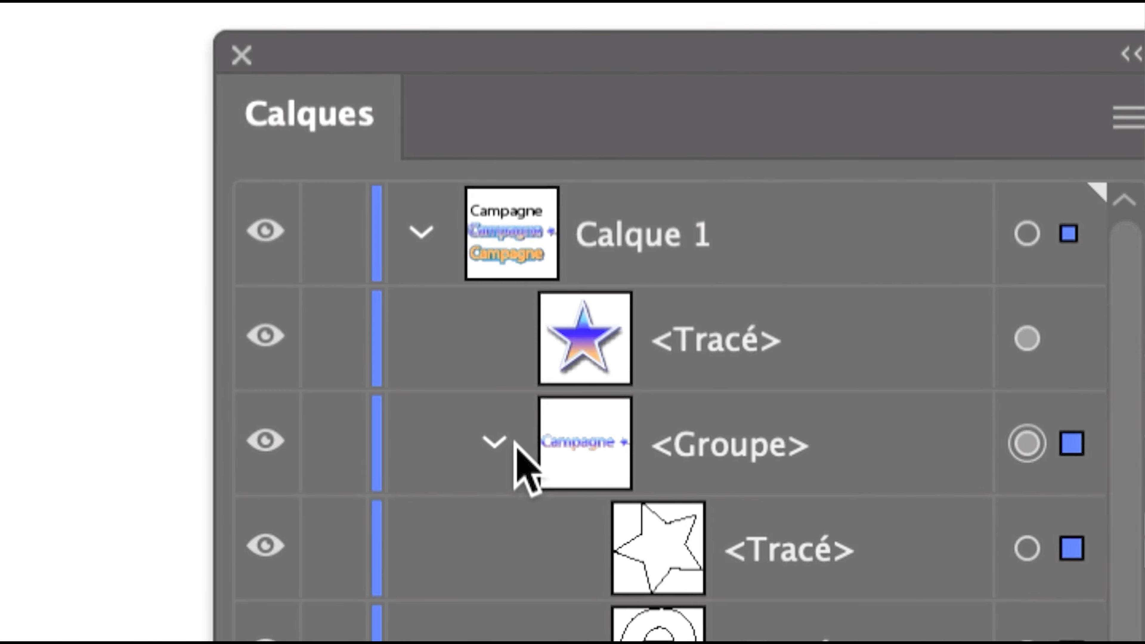
pyautogui.click(496, 441)
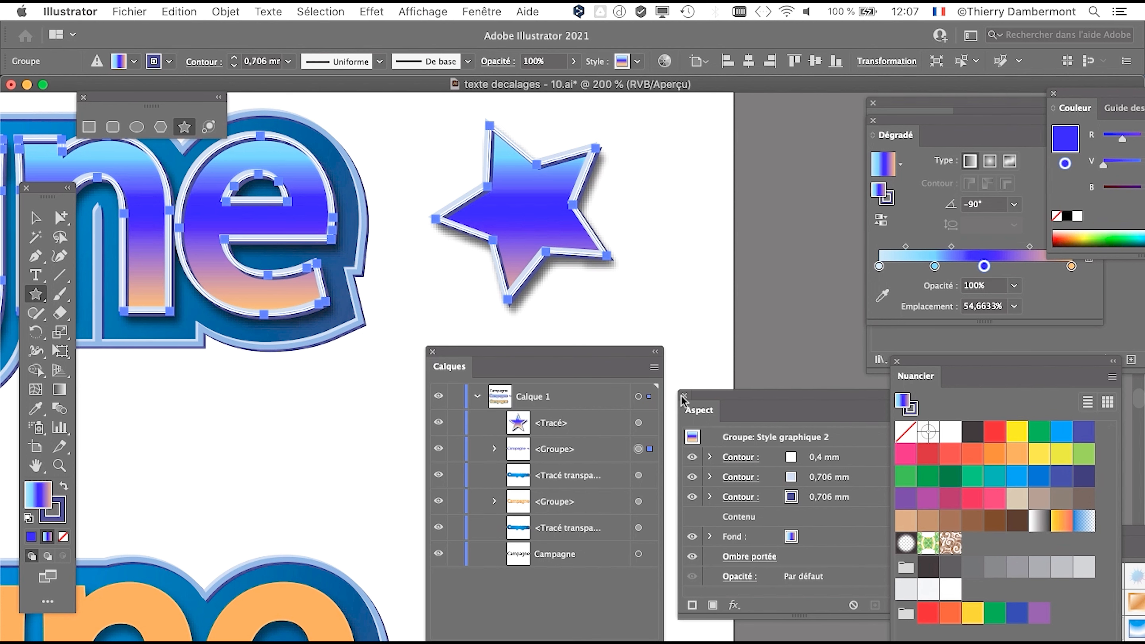
# Step: Arrange the Calques and Aspect panels around the tilted star so that it and both panels stay in view
pyautogui.moveTo(697, 398); pyautogui.dragTo(716, 547)
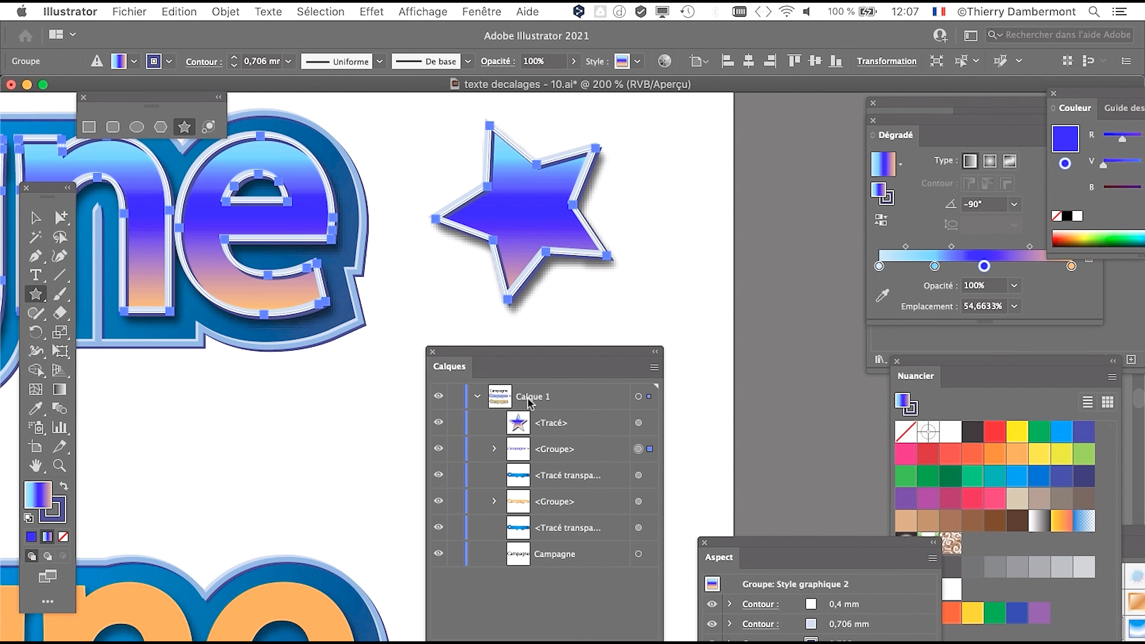
pyautogui.moveTo(477, 354); pyautogui.dragTo(703, 159)
pyautogui.press('super+s')
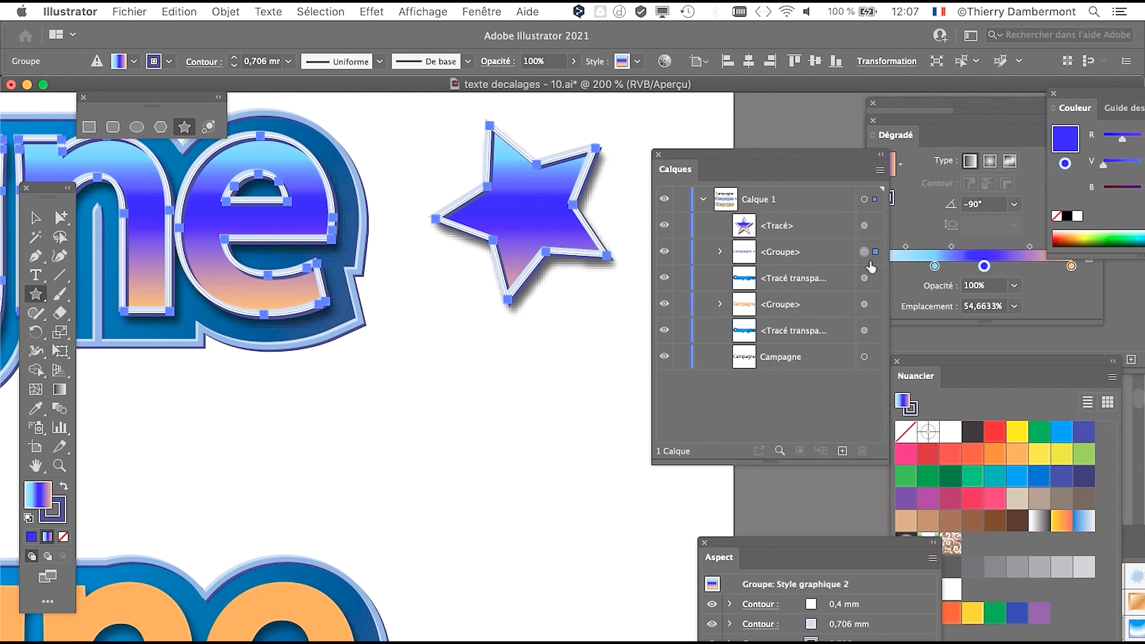
pyautogui.moveTo(744, 547); pyautogui.dragTo(417, 357)
pyautogui.moveTo(555, 576); pyautogui.dragTo(557, 626)
pyautogui.press('super+s')
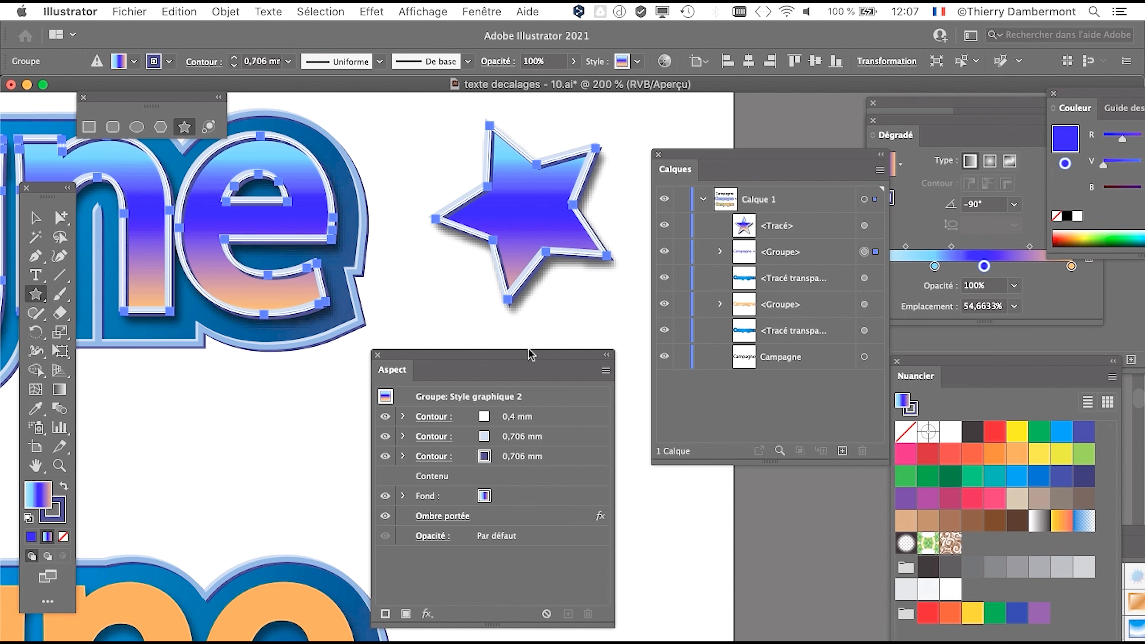
pyautogui.hscroll(5, 548, 323)
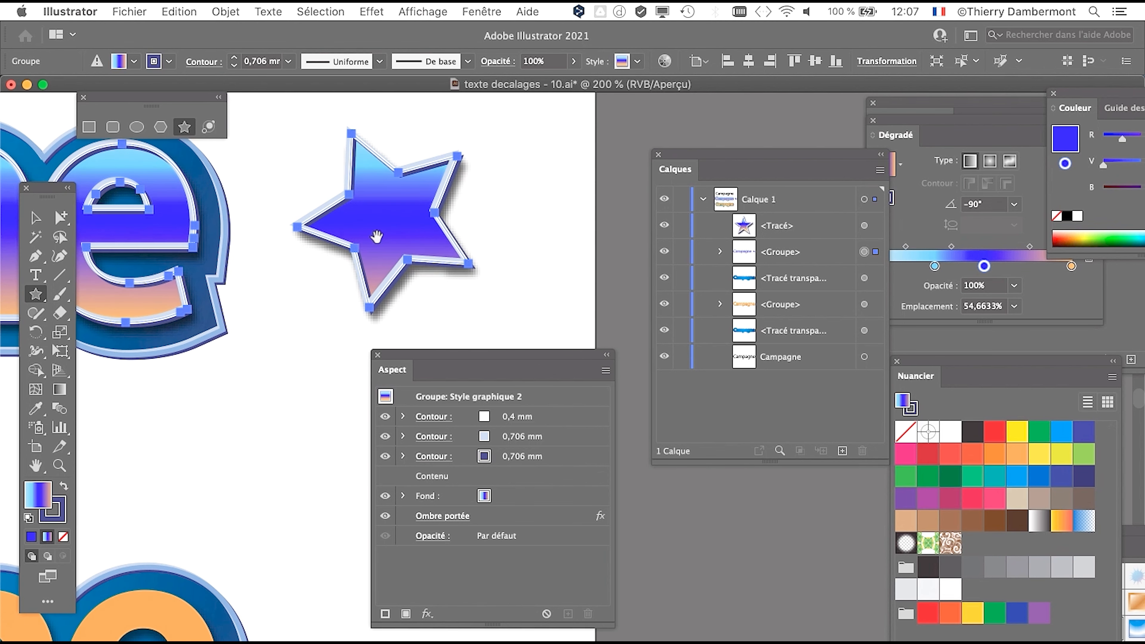
pyautogui.moveTo(540, 356); pyautogui.dragTo(363, 391)
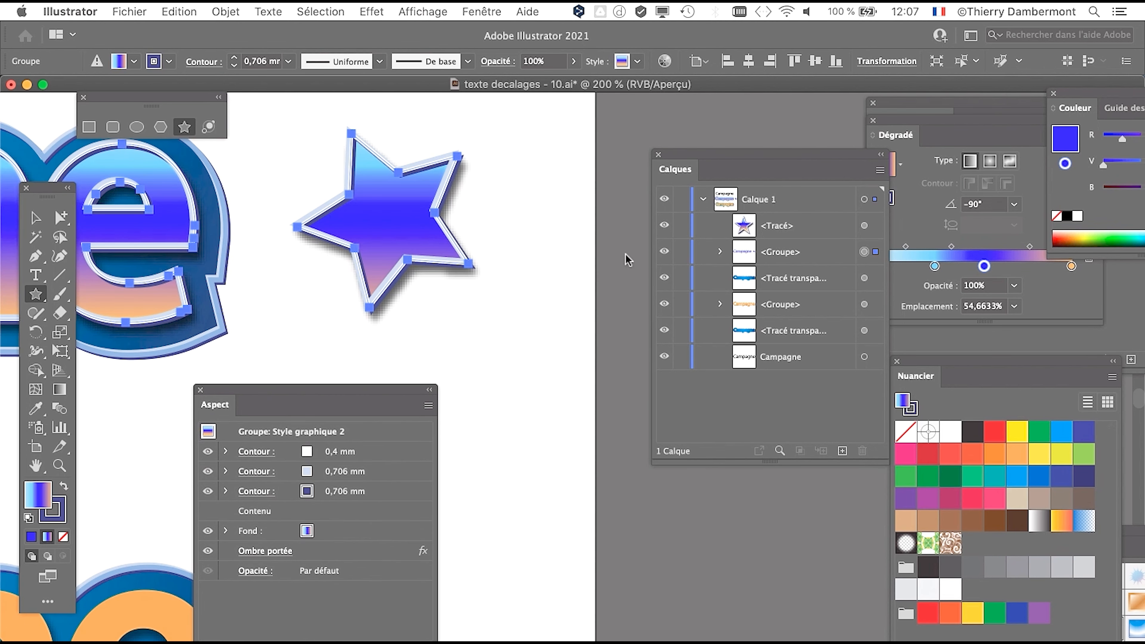
pyautogui.moveTo(701, 156); pyautogui.dragTo(588, 139)
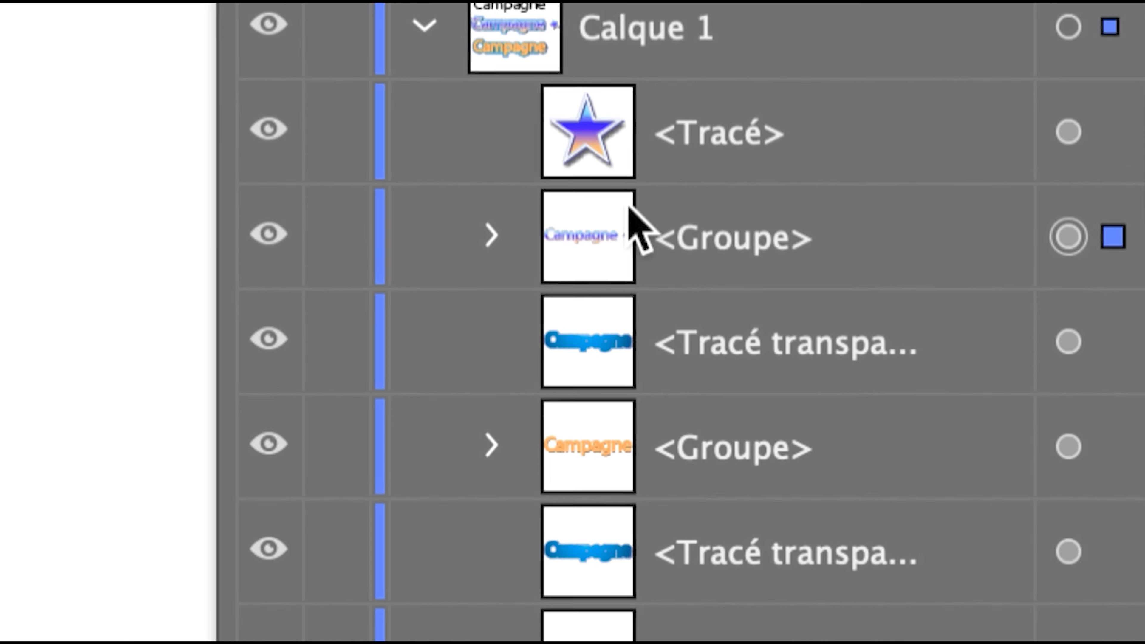
# Step: Expand the gradient lettering's group again and target the letter e's path to examine its own attributes
pyautogui.click(653, 508)
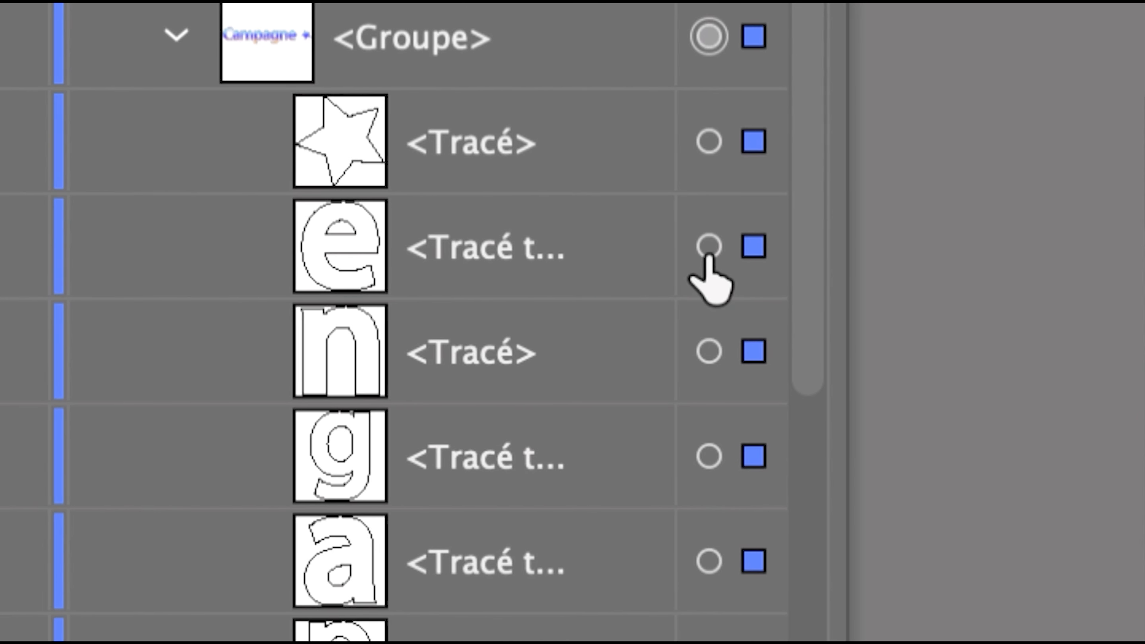
pyautogui.click(707, 258)
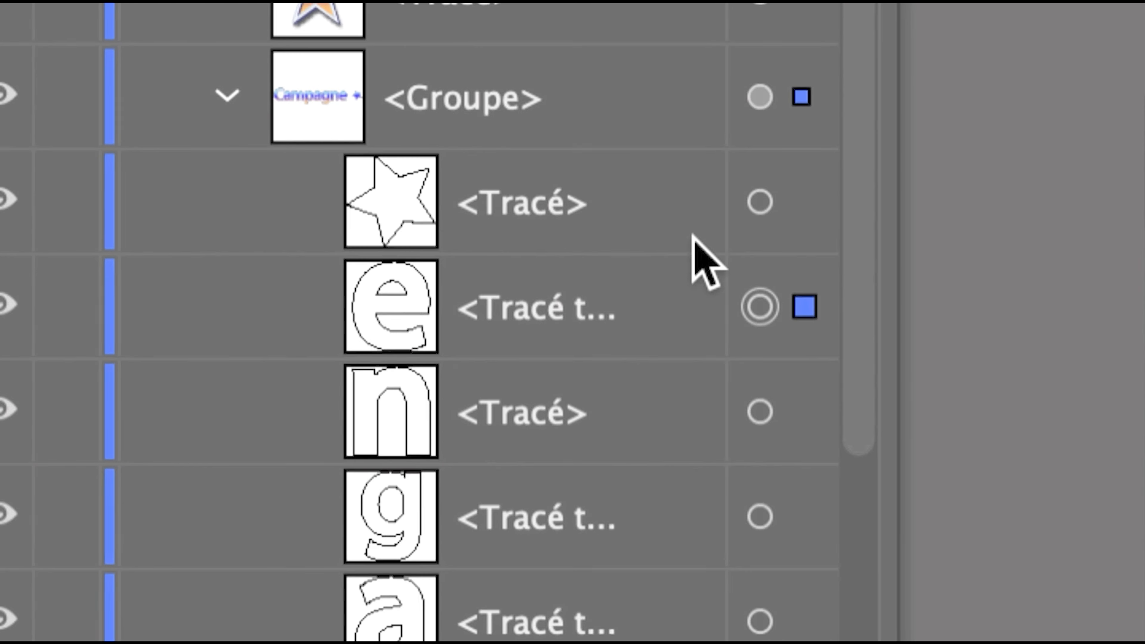
# Step: Deselect the gradient lettering and save the document under the new name texte decalages - 11.ai
pyautogui.click(707, 210)
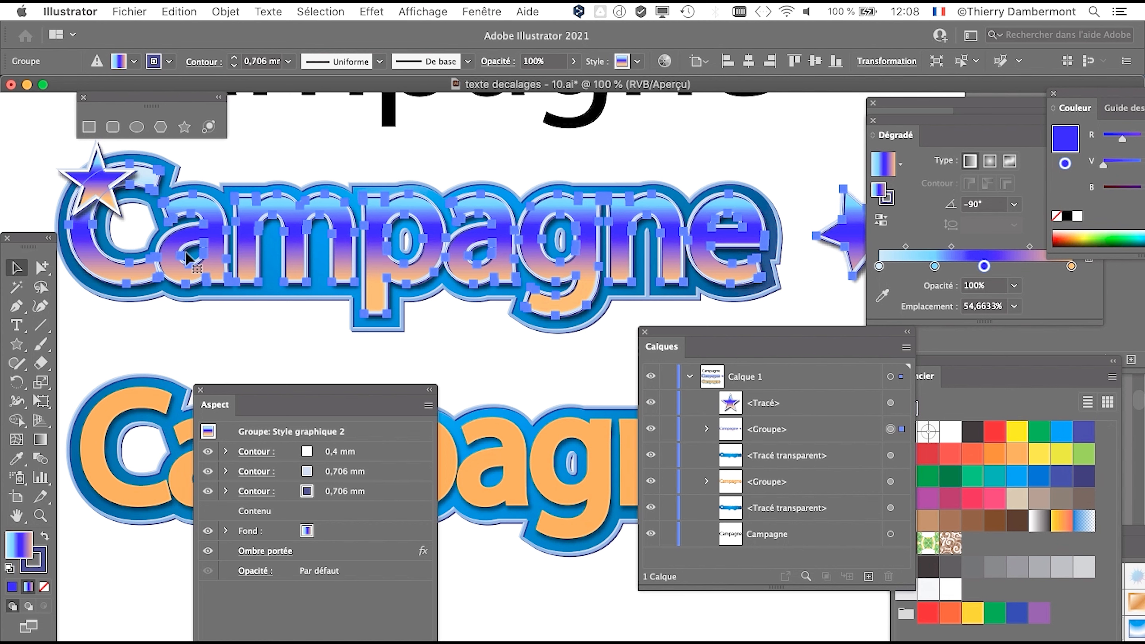
pyautogui.click(366, 145)
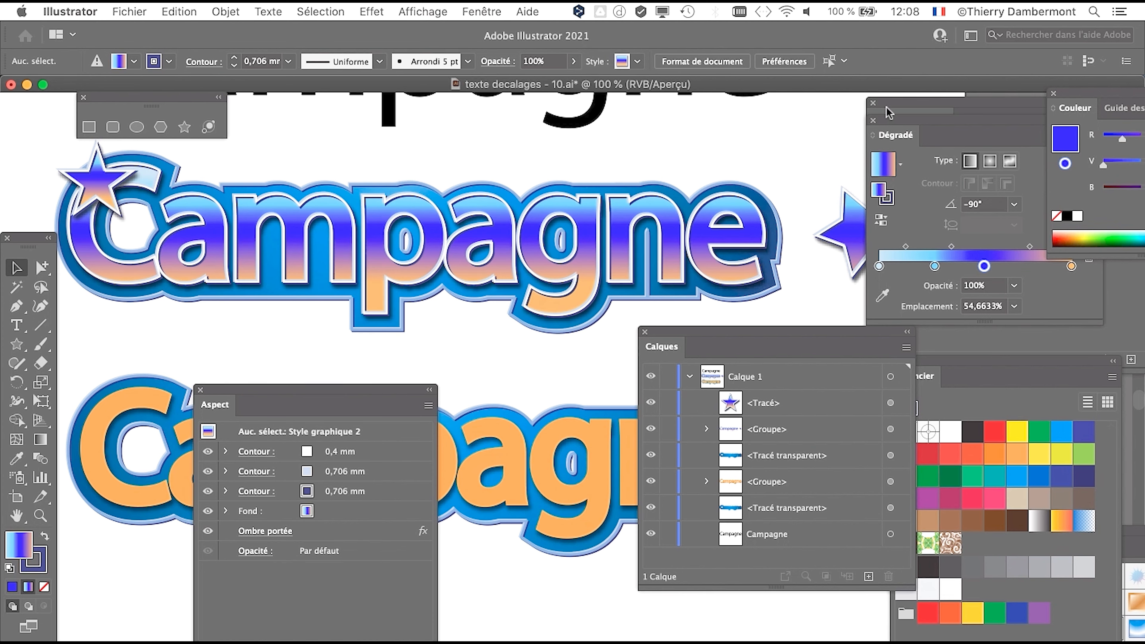
pyautogui.hotkey('shift', 'F5')
pyautogui.hotkey('shift', 'F5')
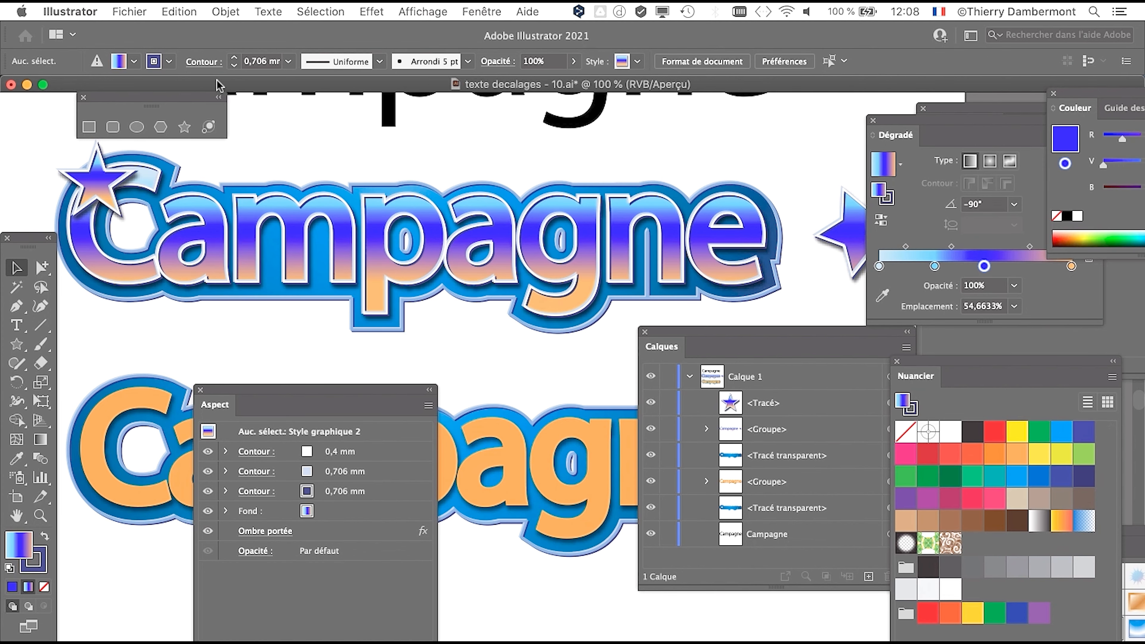
pyautogui.click(130, 11)
pyautogui.click(189, 163)
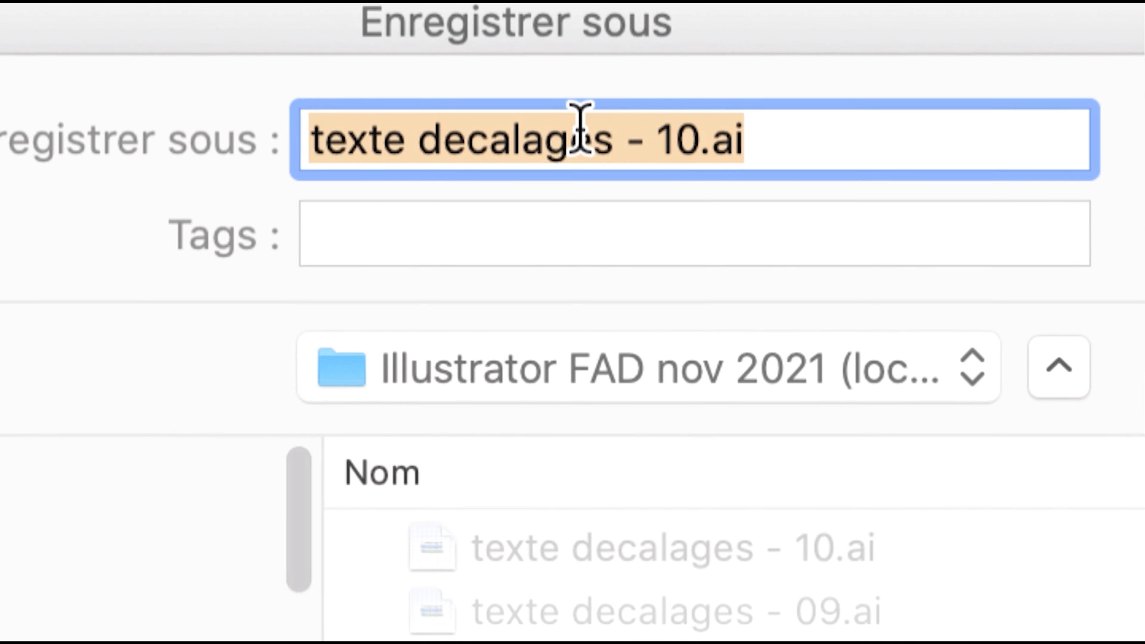
pyautogui.click(552, 126)
pyautogui.moveTo(630, 140); pyautogui.dragTo(649, 140)
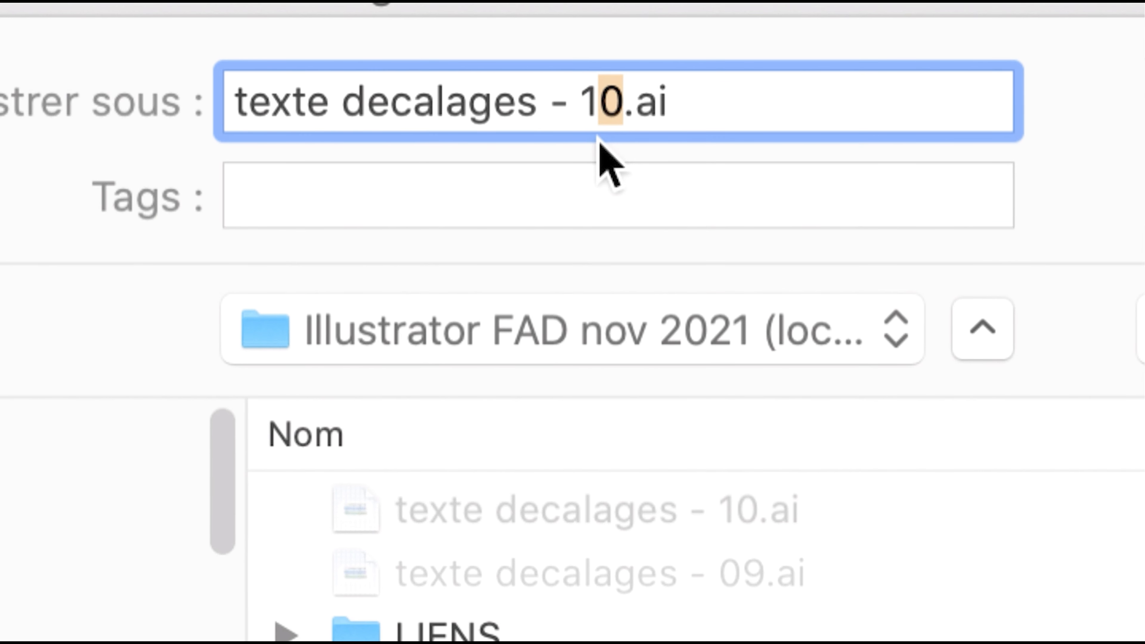
pyautogui.write('1')
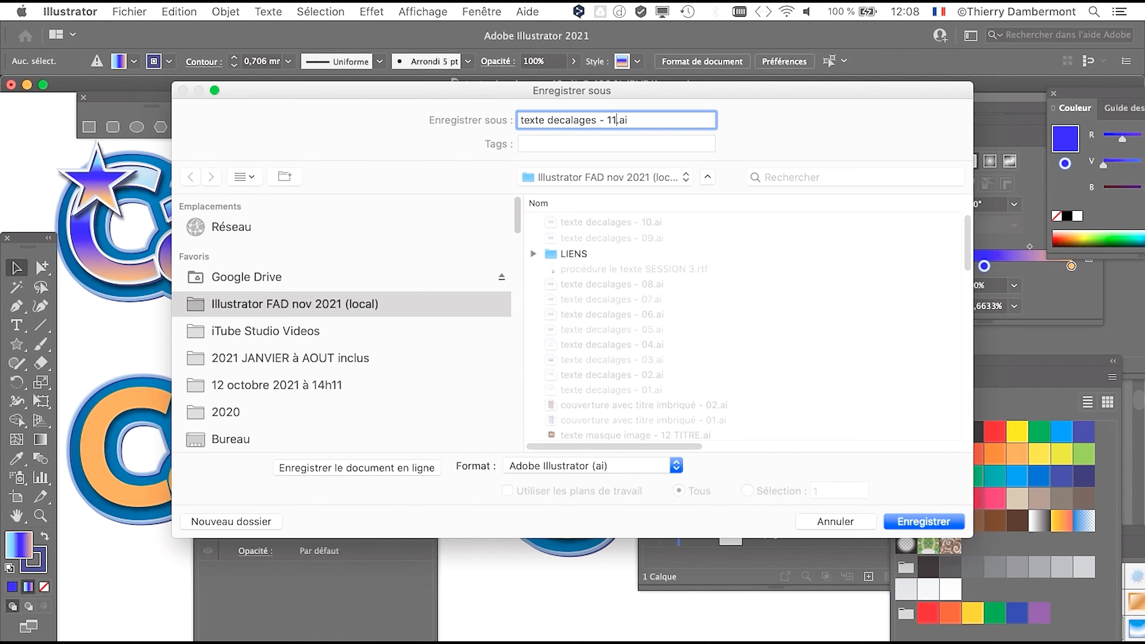
pyautogui.press('Return')
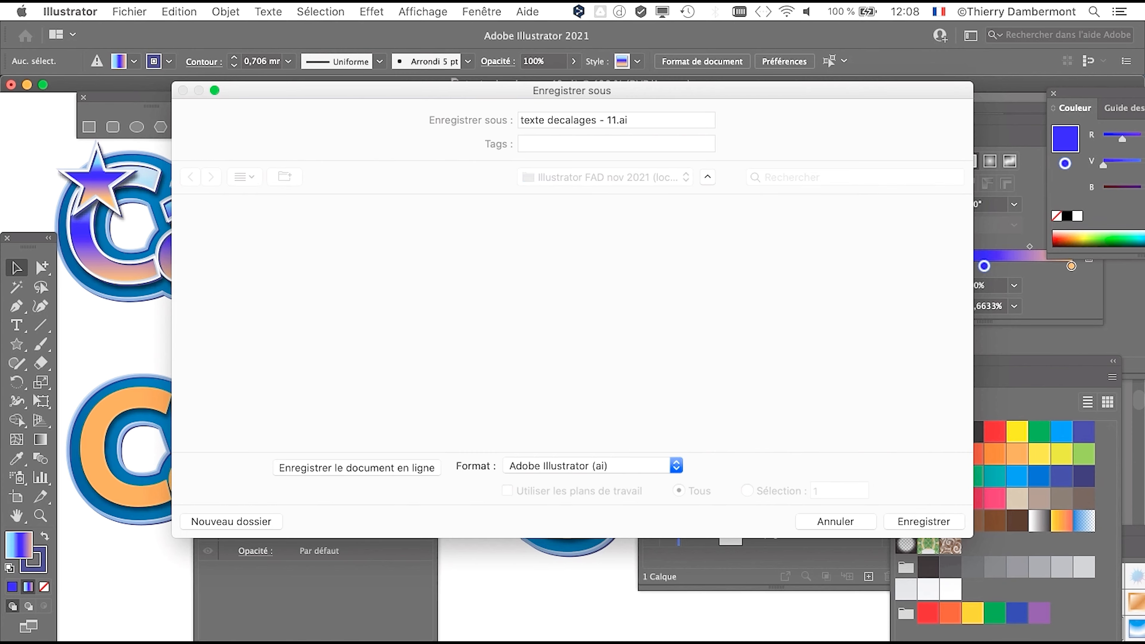
pyautogui.press('Return')
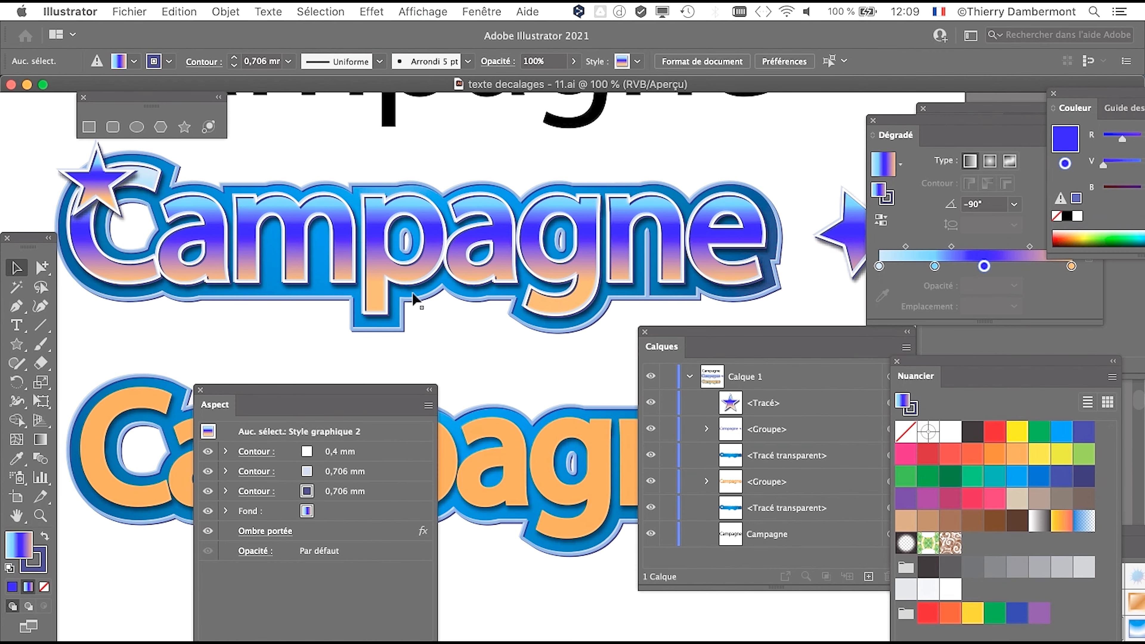
# Step: Select the gradient lettering's blue outline shape and the star on its C in turn to check the separate parts
pyautogui.scroll(-1, 411, 276)
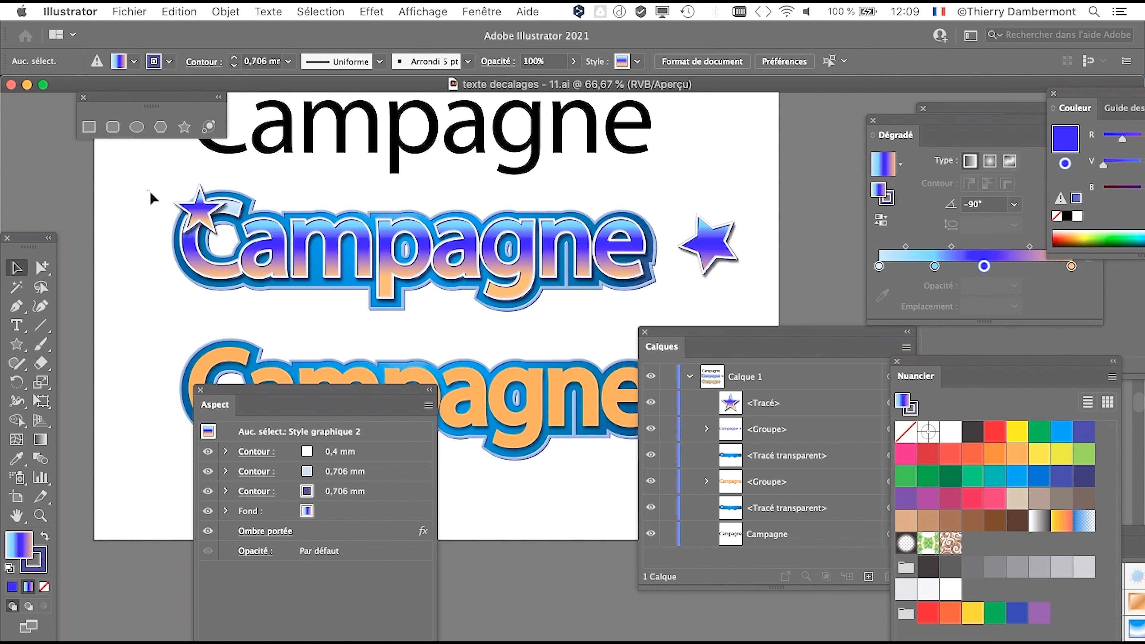
pyautogui.moveTo(147, 191); pyautogui.dragTo(557, 288)
pyautogui.click(554, 297)
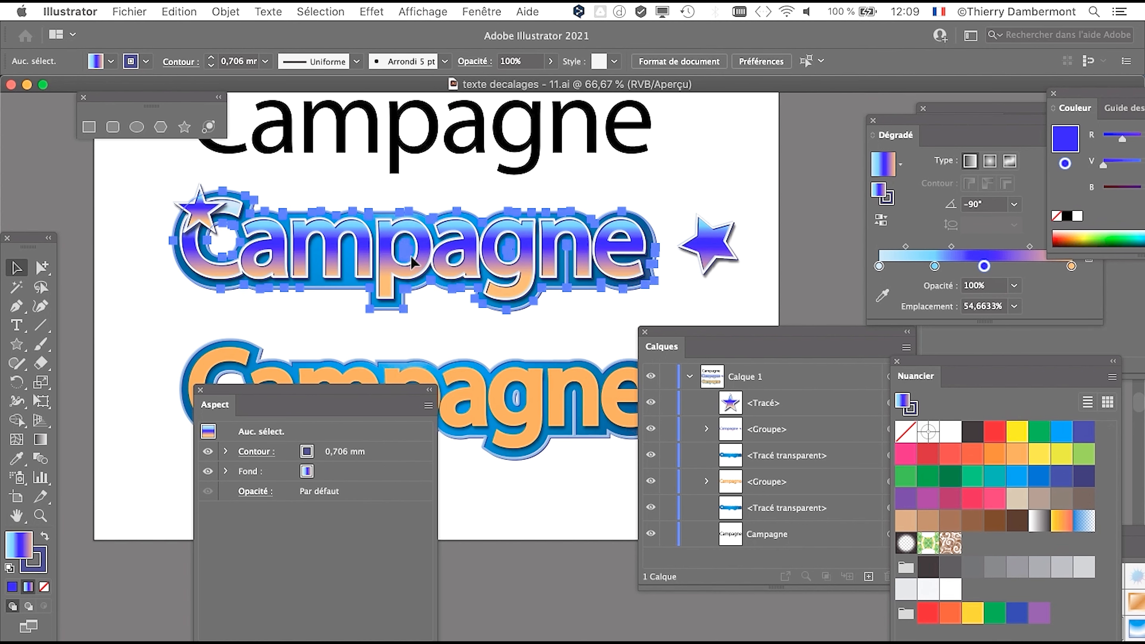
pyautogui.click(412, 262)
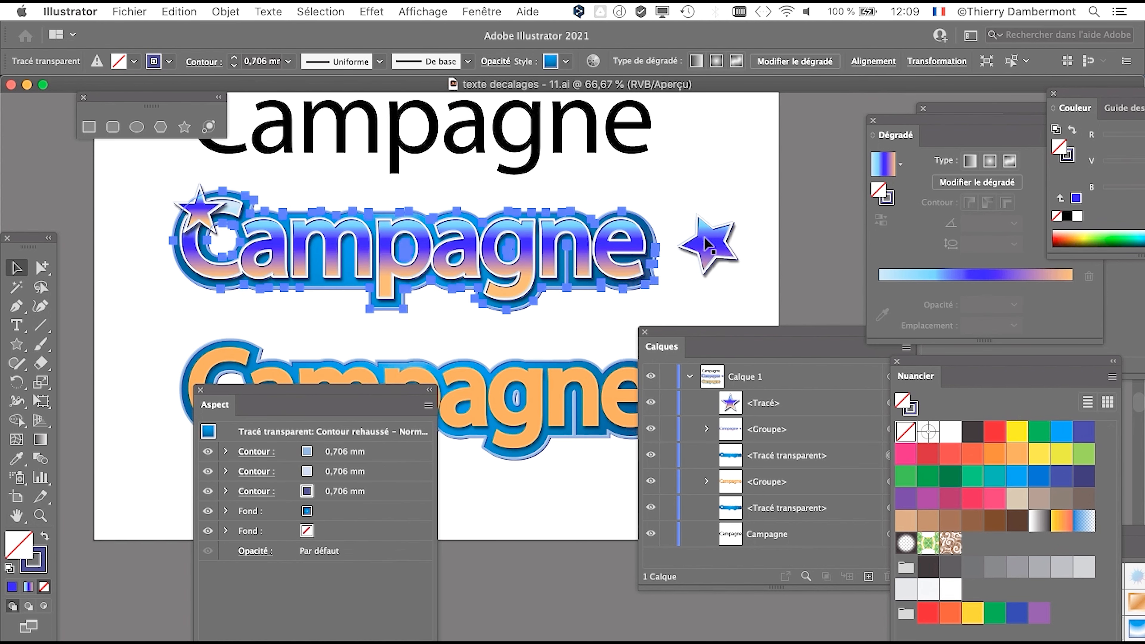
pyautogui.click(190, 209)
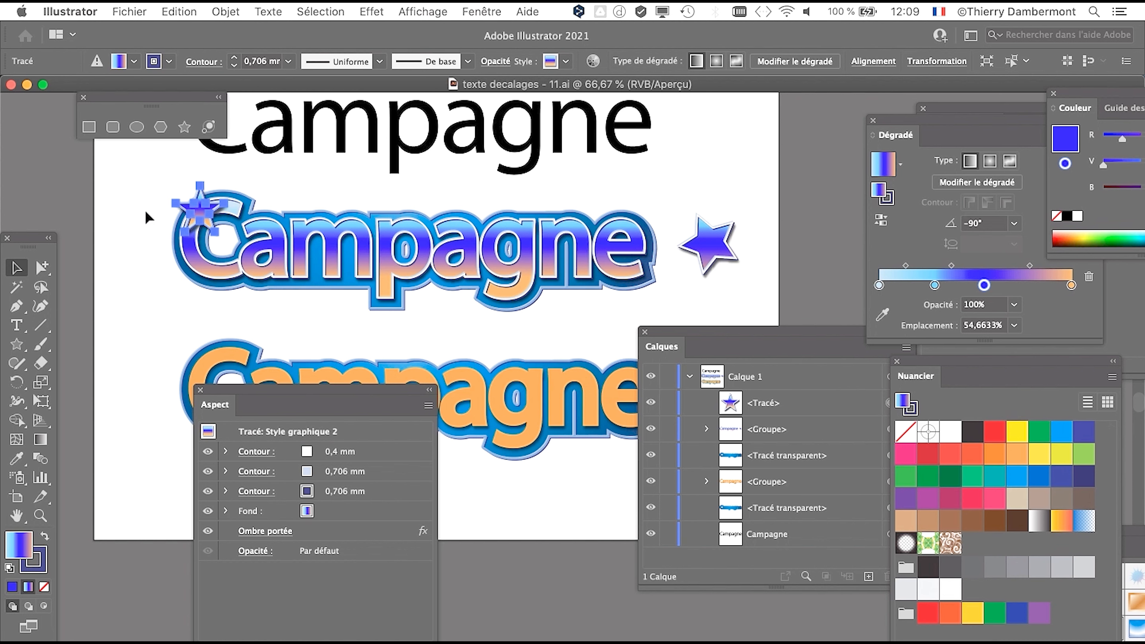
pyautogui.moveTo(204, 223)
pyautogui.mouseDown()
pyautogui.moveTo(158, 216)
pyautogui.moveTo(202, 225)
pyautogui.mouseUp()
pyautogui.click(146, 217)
# Step: Select the gradient lettering with its blue outline and both stars, and move the Calques and Aspect panels away from the artwork
pyautogui.moveTo(136, 199); pyautogui.dragTo(739, 315)
pyautogui.scroll(-1, 539, 293)
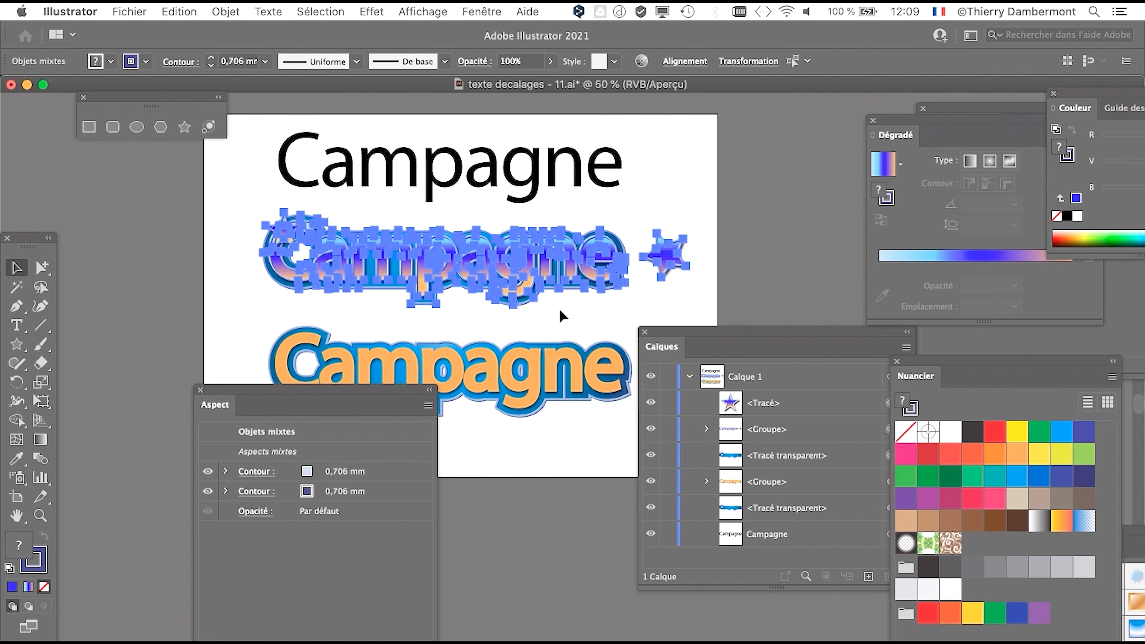
pyautogui.moveTo(674, 345); pyautogui.dragTo(802, 345)
pyautogui.moveTo(395, 394); pyautogui.dragTo(269, 564)
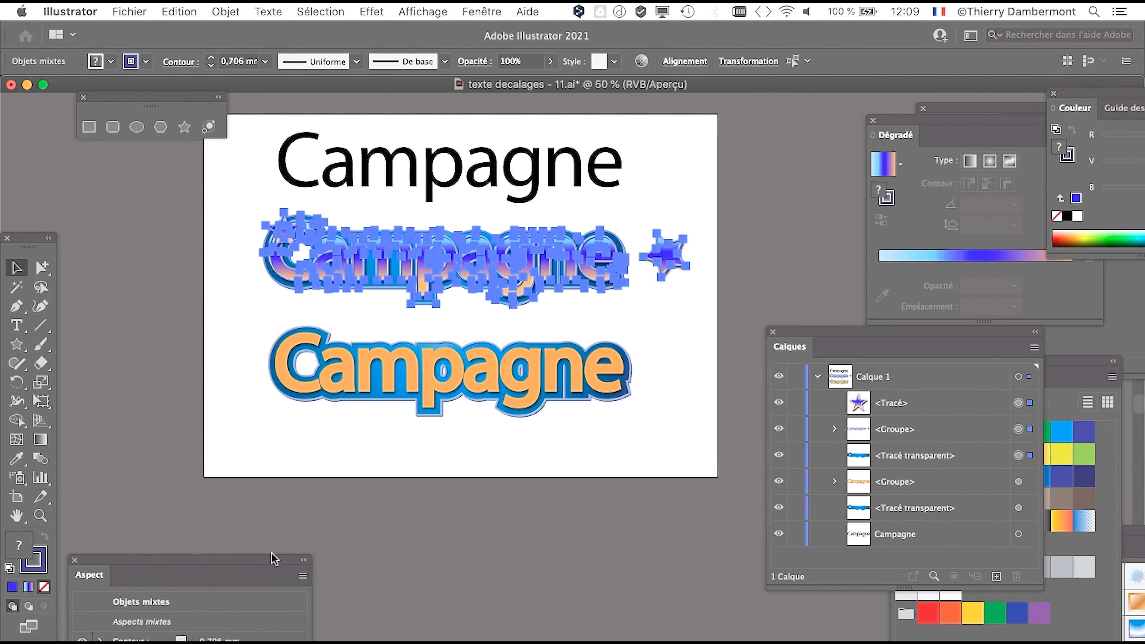
# Step: Extend the artboard downward to a height of about 318 mm, and deselect everything
pyautogui.scroll(-3, 62, 254)
pyautogui.moveTo(34, 244); pyautogui.dragTo(44, 148)
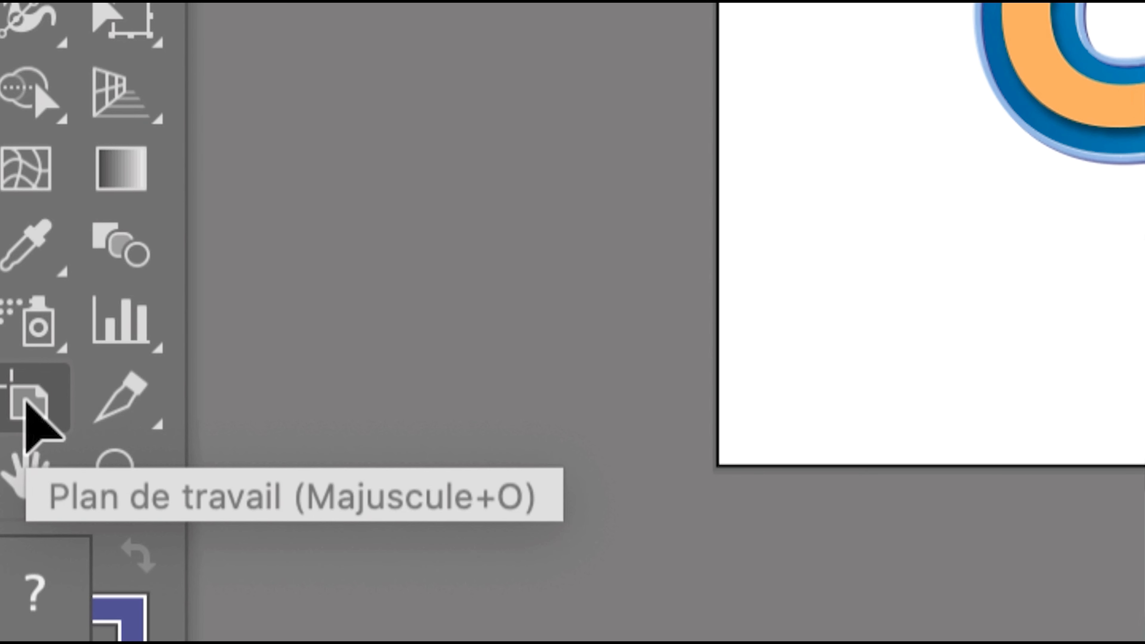
pyautogui.click(27, 402)
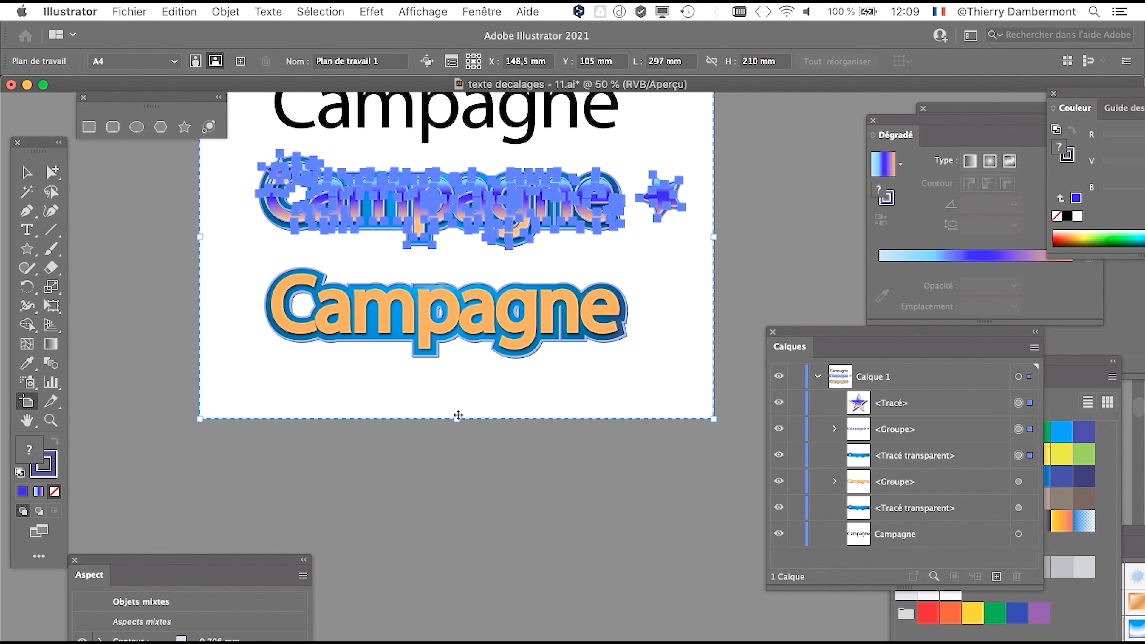
pyautogui.moveTo(458, 419); pyautogui.dragTo(457, 606)
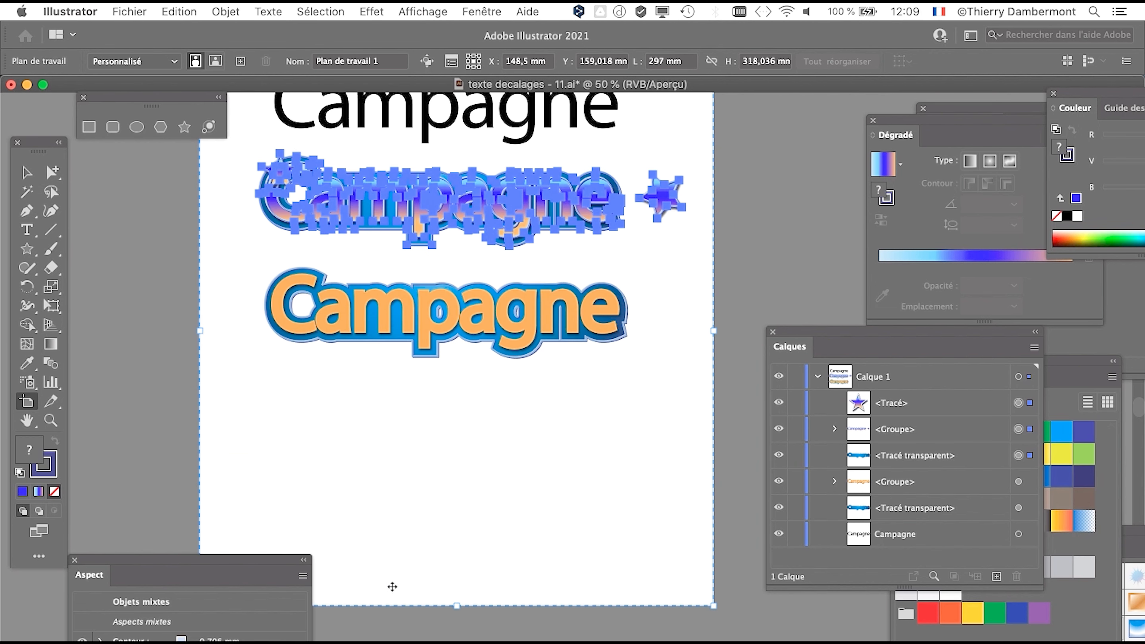
pyautogui.moveTo(100, 555); pyautogui.dragTo(133, 436)
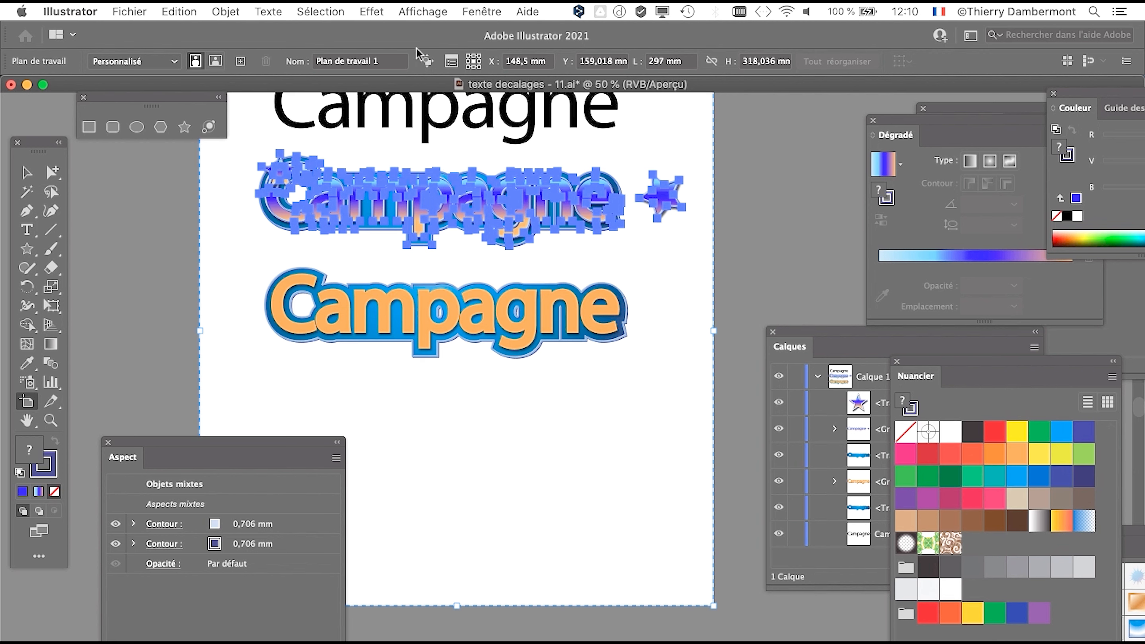
pyautogui.click(27, 172)
pyautogui.click(193, 304)
pyautogui.scroll(-1, 464, 340)
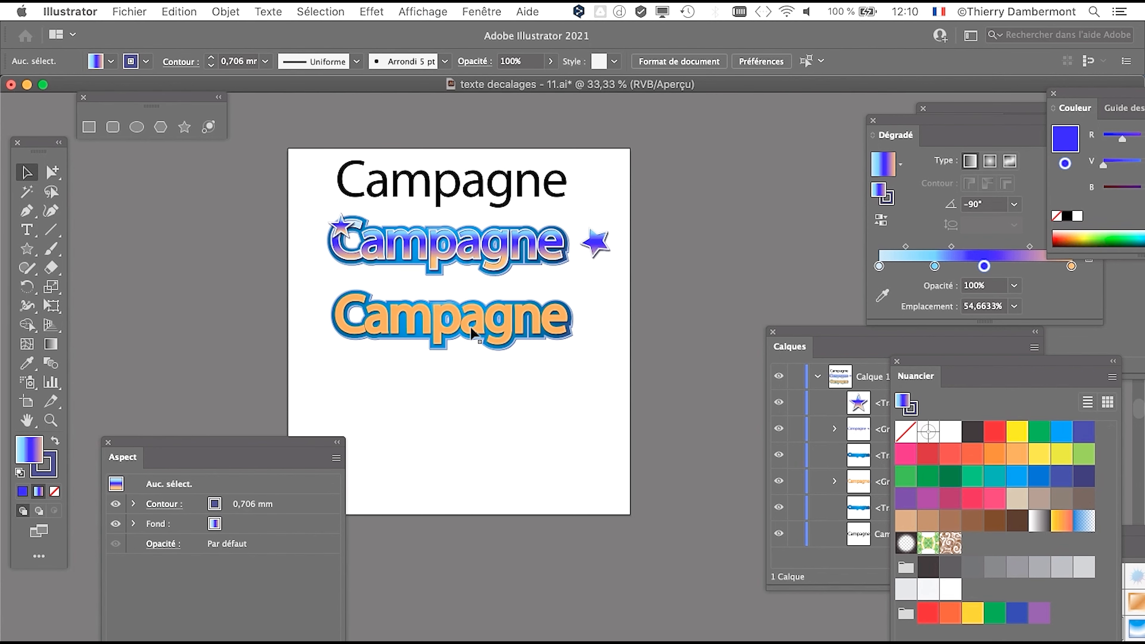
# Step: Duplicate the gradient lettering with its blue outline and both stars into the empty area below the orange lettering
pyautogui.moveTo(297, 438); pyautogui.dragTo(272, 490)
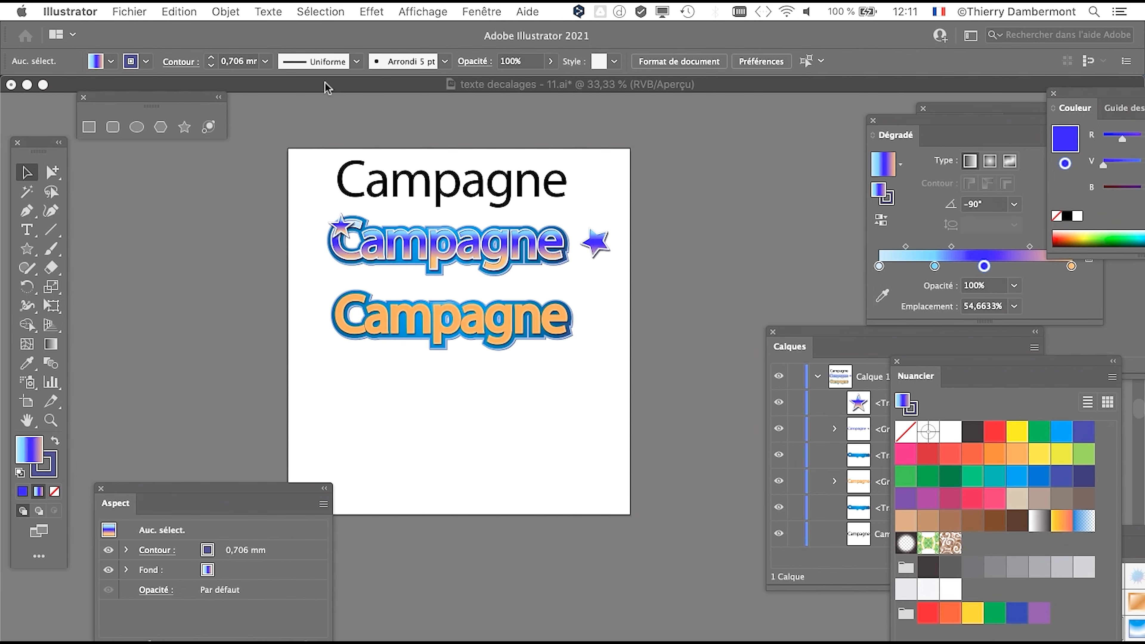
pyautogui.click(328, 88)
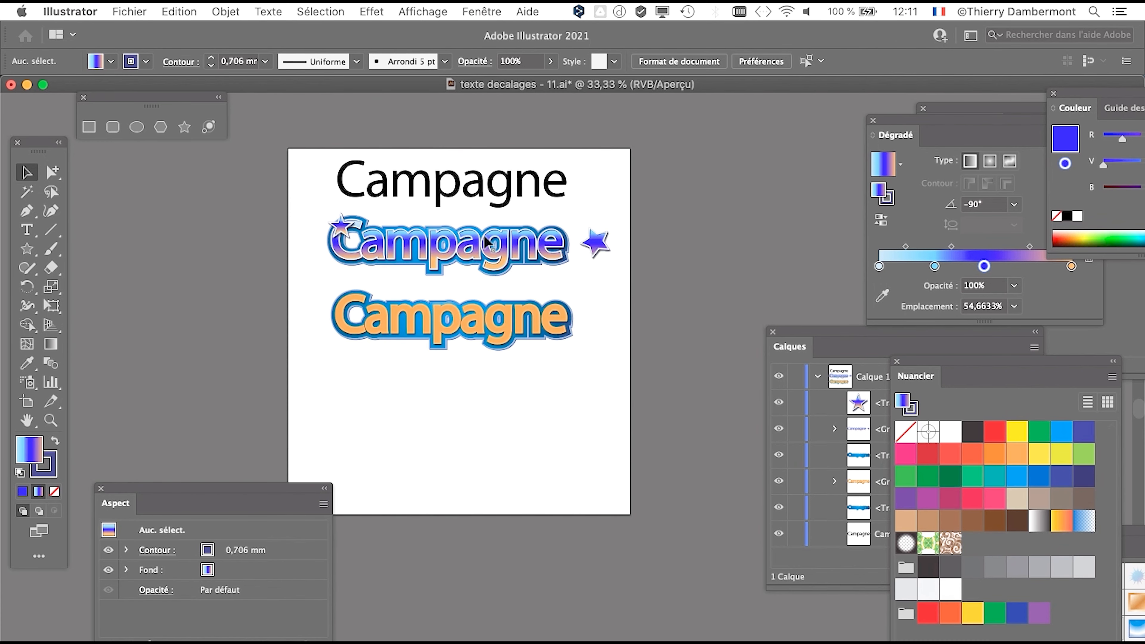
pyautogui.scroll(1, 483, 220)
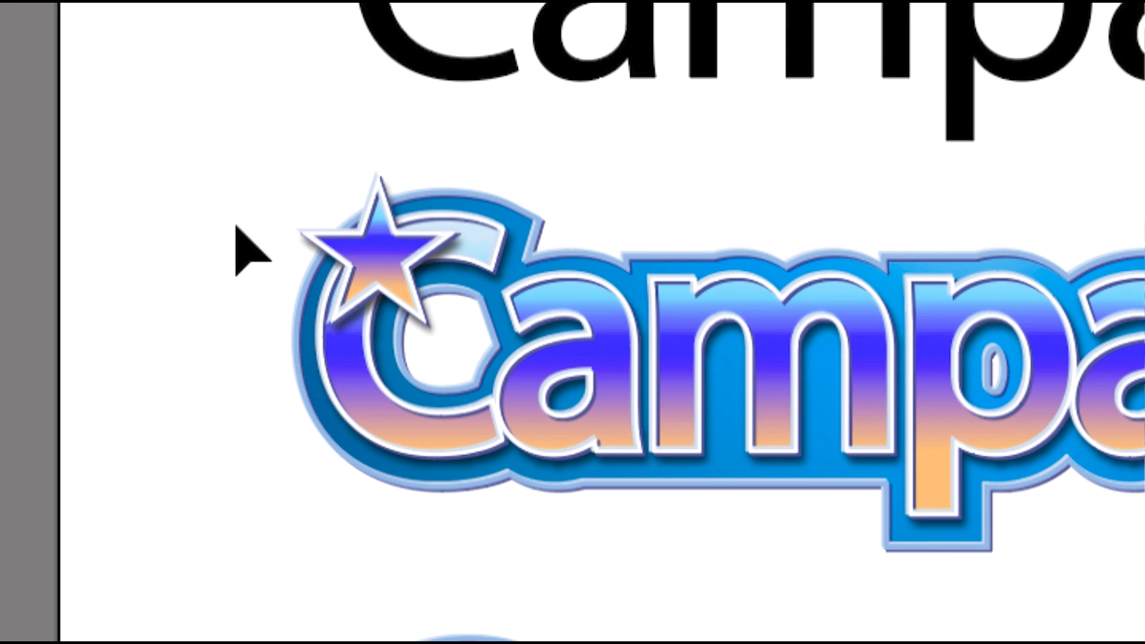
pyautogui.moveTo(240, 226); pyautogui.dragTo(1144, 433)
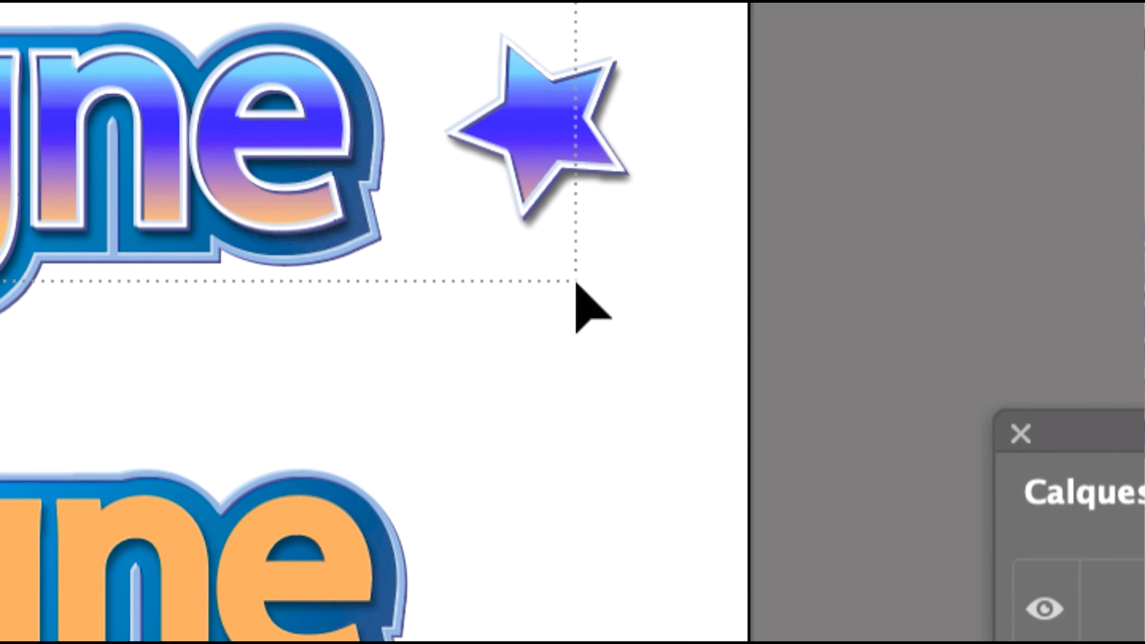
pyautogui.moveTo(576, 283); pyautogui.dragTo(575, 284)
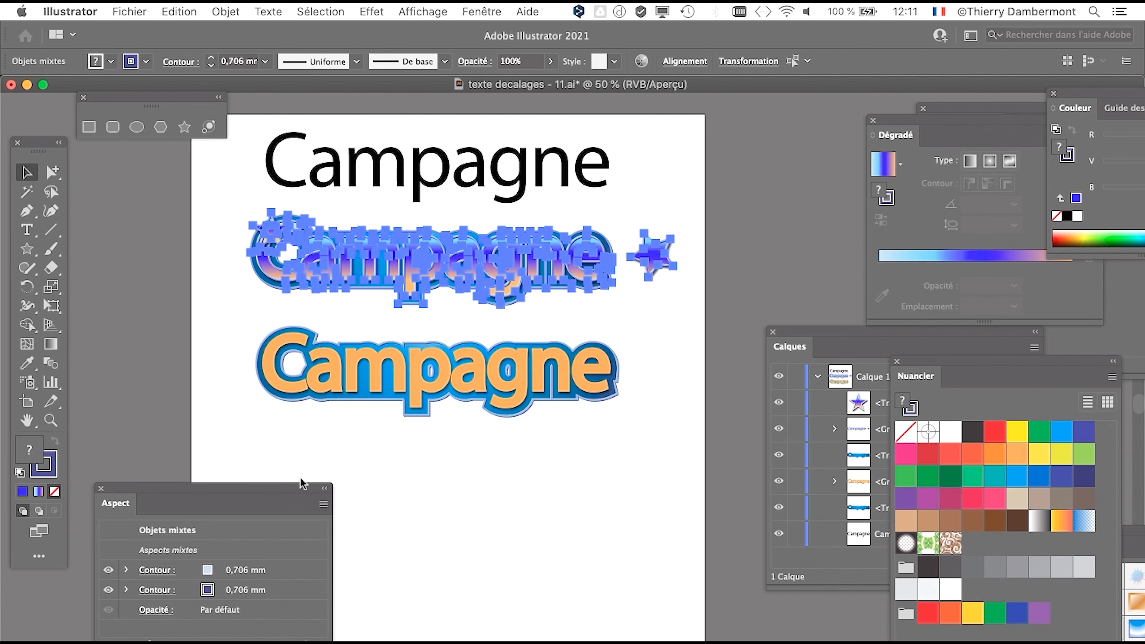
pyautogui.moveTo(300, 487); pyautogui.dragTo(156, 636)
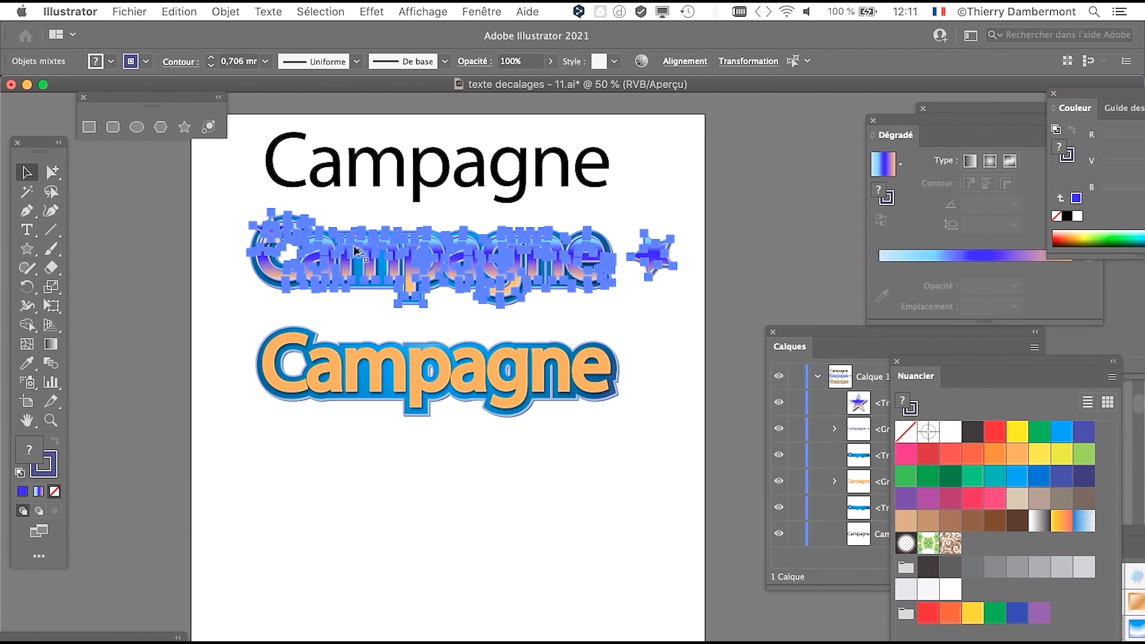
pyautogui.moveTo(356, 247); pyautogui.dragTo(363, 489)
pyautogui.scroll(2, 363, 489)
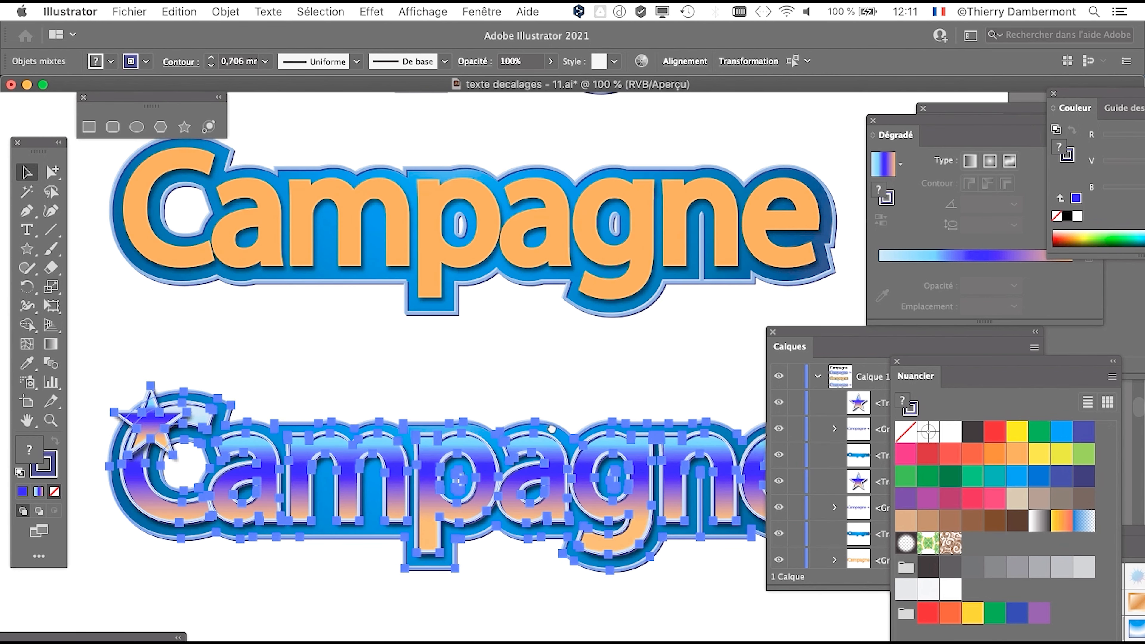
pyautogui.scroll(-5, 484, 334)
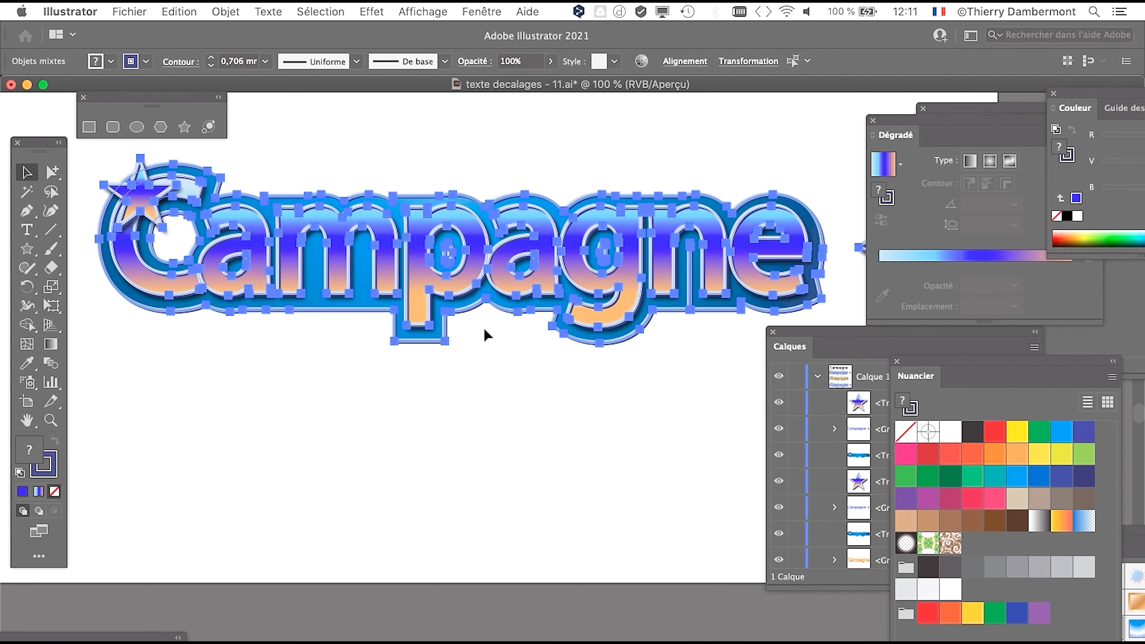
pyautogui.click(480, 379)
pyautogui.scroll(-1, 537, 352)
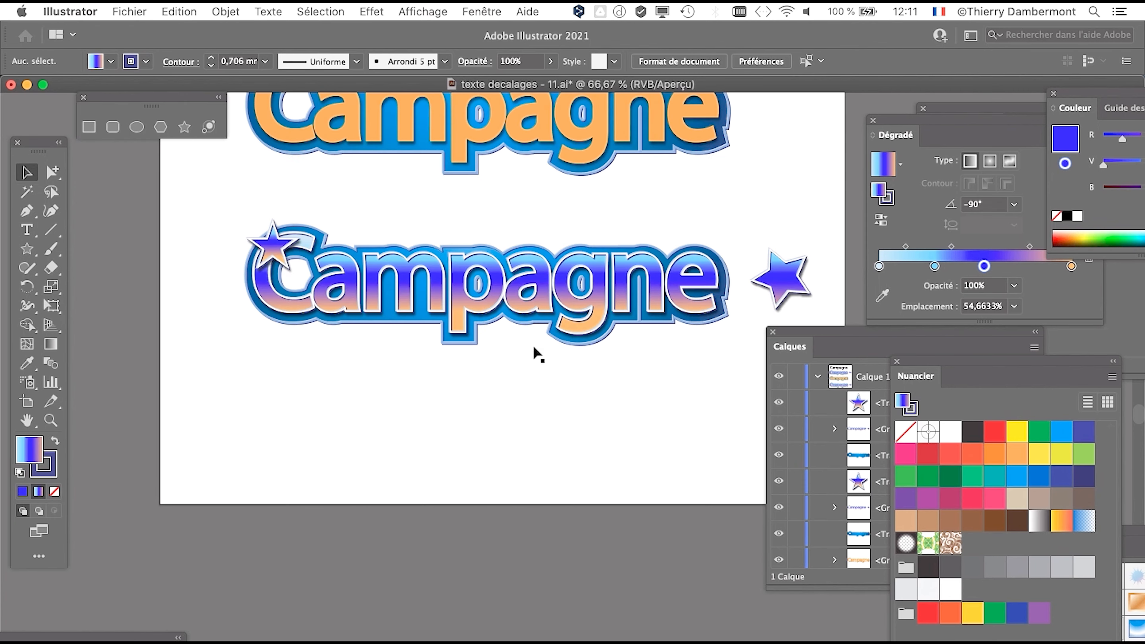
# Step: Select the whole duplicated lettering at the foot of the artboard, including its blue outline and both stars
pyautogui.moveTo(228, 226); pyautogui.dragTo(804, 317)
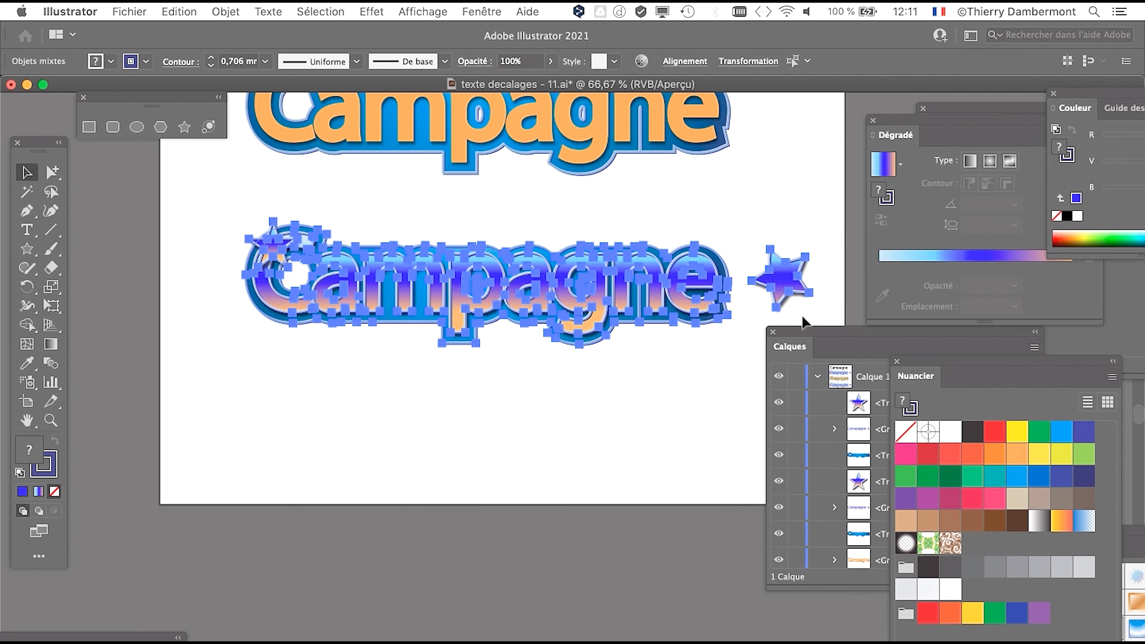
pyautogui.scroll(-1, 472, 364)
pyautogui.hscroll(1, 472, 363)
pyautogui.hscroll(1, 472, 363)
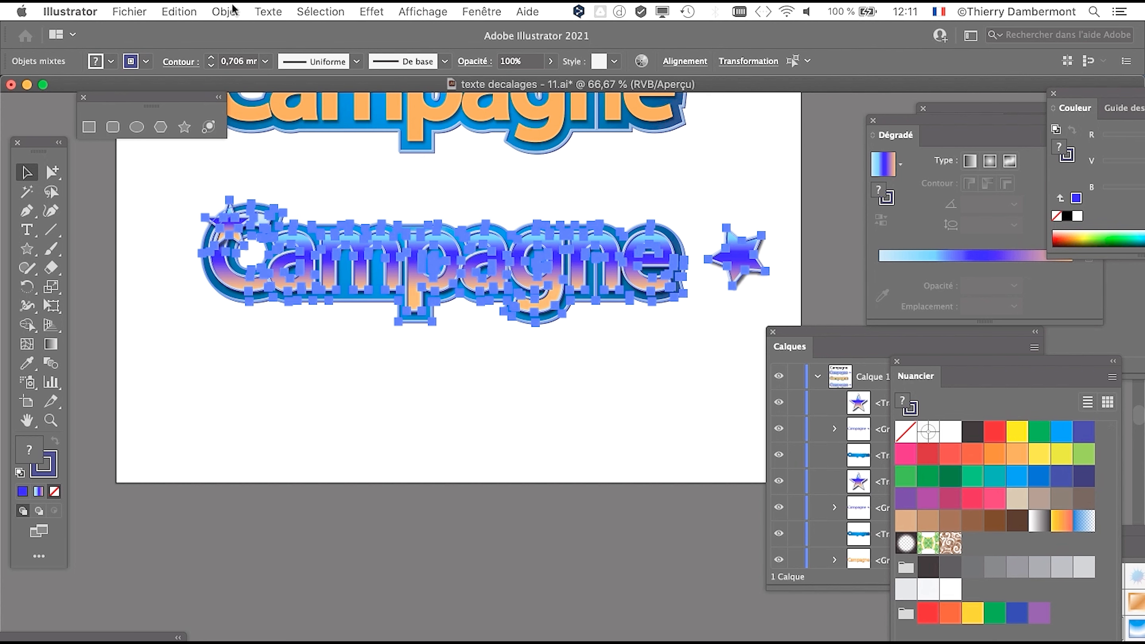
# Step: Apply an envelope distortion to the selection from a warp, using the horizontal Arc style with an Inflexion of 17%
pyautogui.click(196, 10)
pyautogui.moveTo(225, 11)
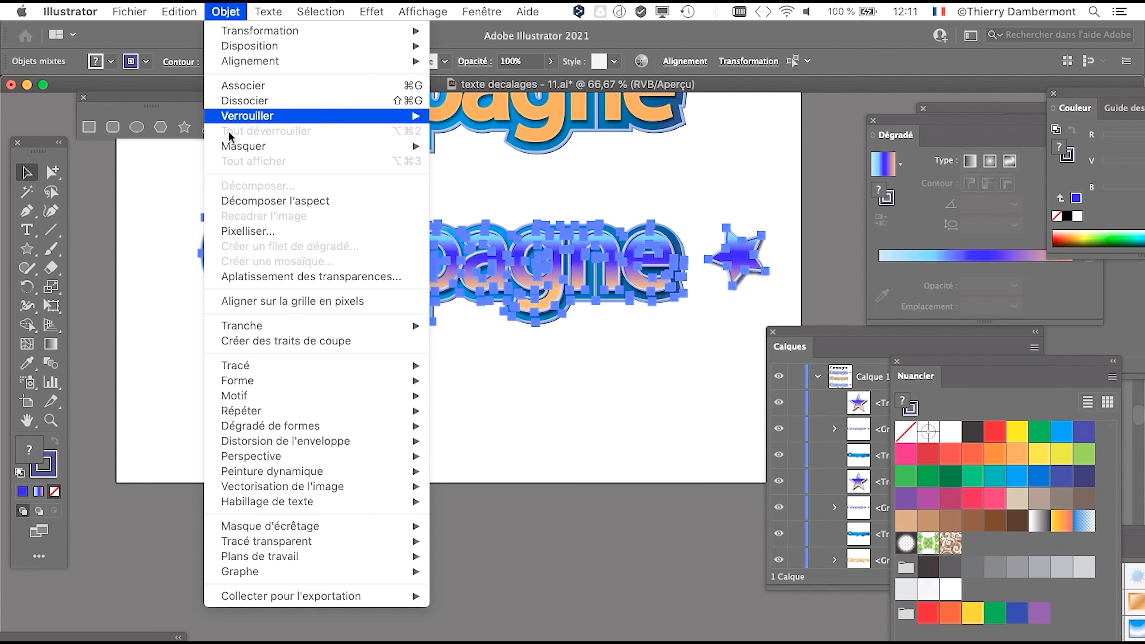
pyautogui.moveTo(269, 444)
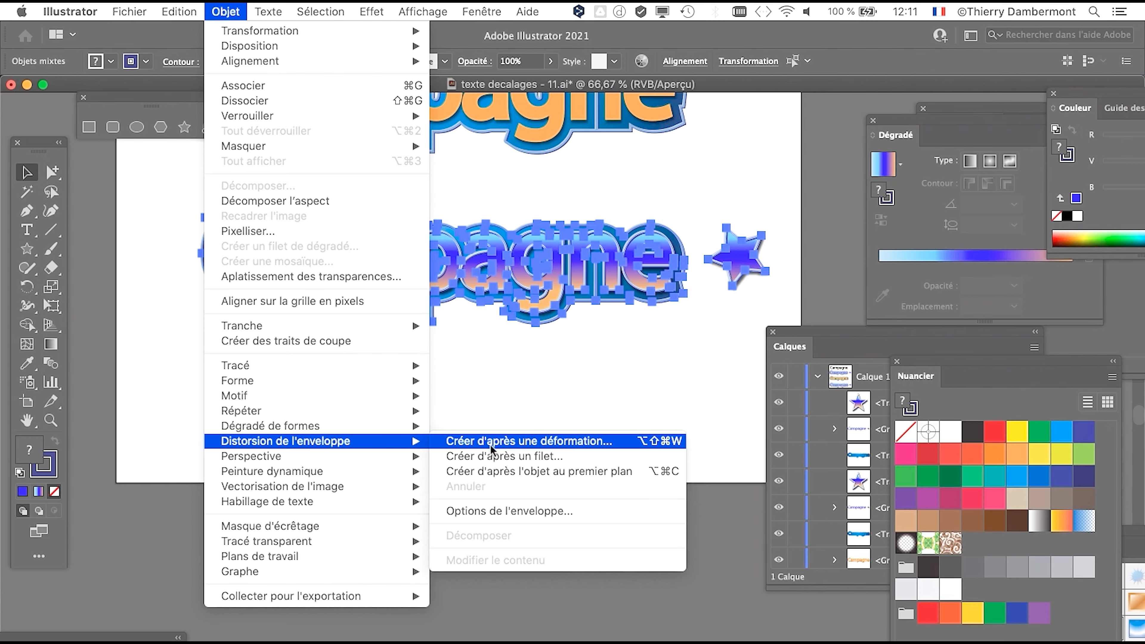
pyautogui.click(490, 444)
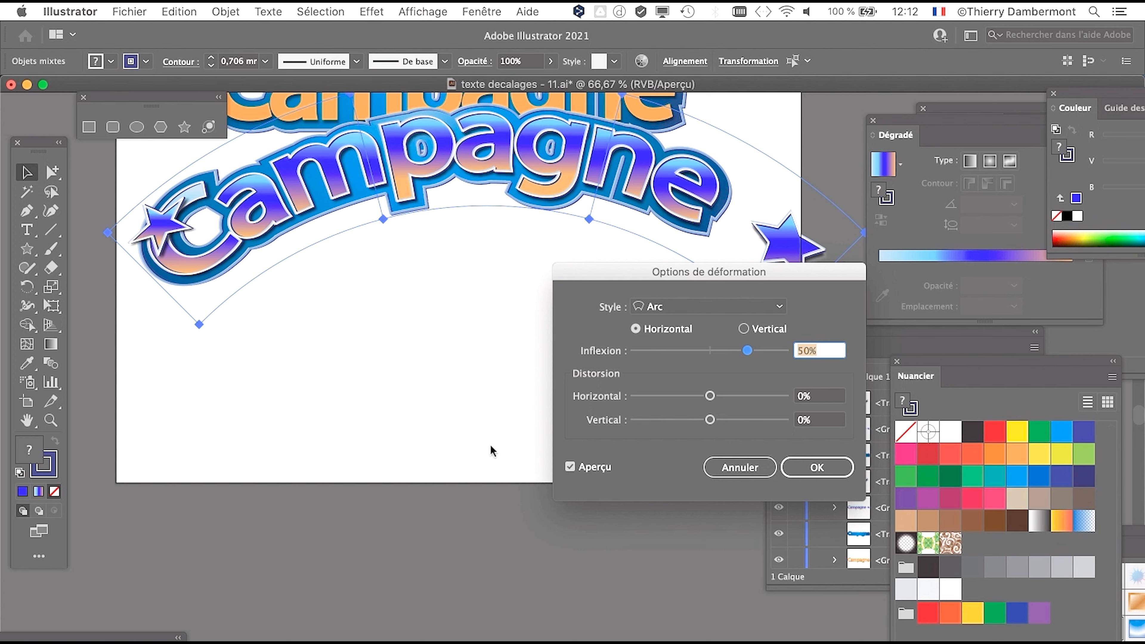
pyautogui.moveTo(640, 273); pyautogui.dragTo(847, 130)
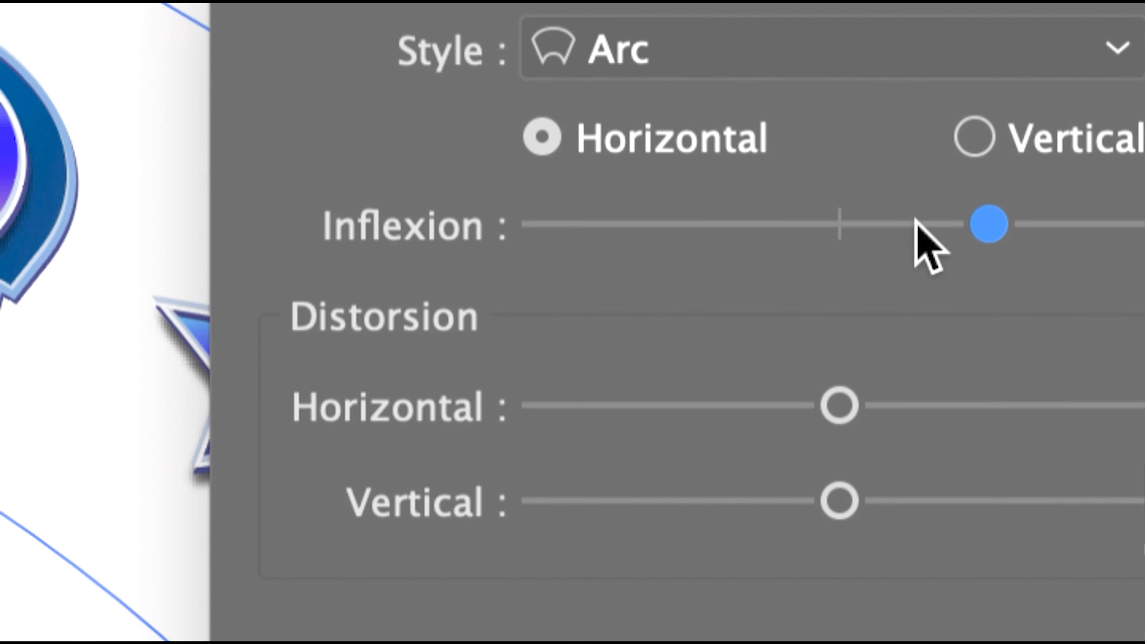
pyautogui.click(915, 222)
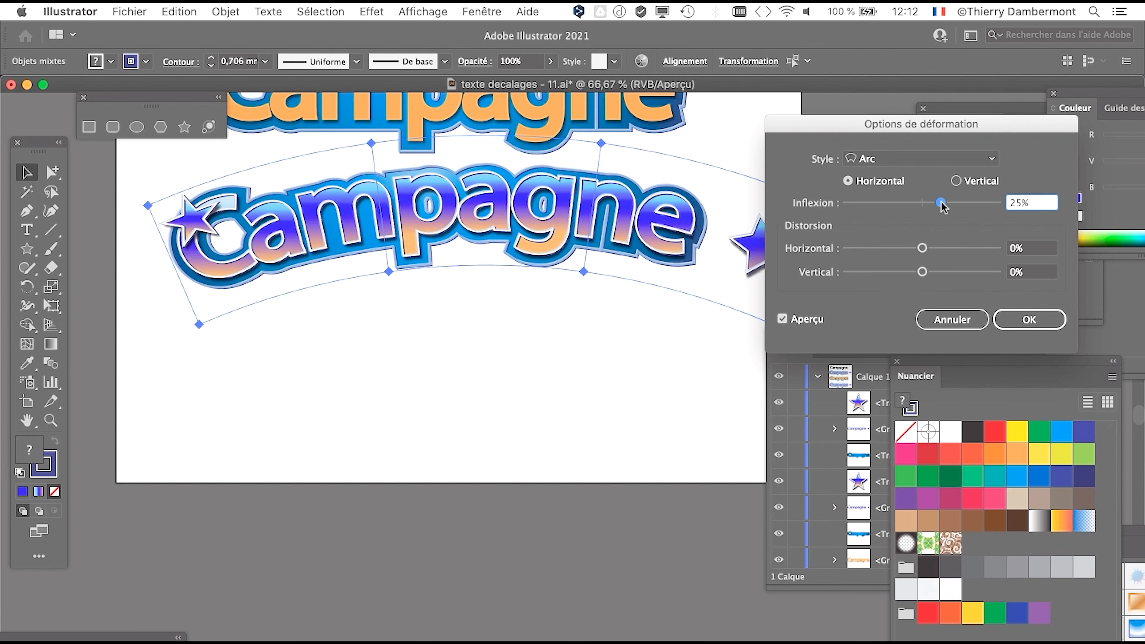
pyautogui.moveTo(941, 203)
pyautogui.mouseDown()
pyautogui.moveTo(895, 204)
pyautogui.moveTo(935, 205)
pyautogui.mouseUp()
pyautogui.moveTo(875, 124); pyautogui.dragTo(941, 123)
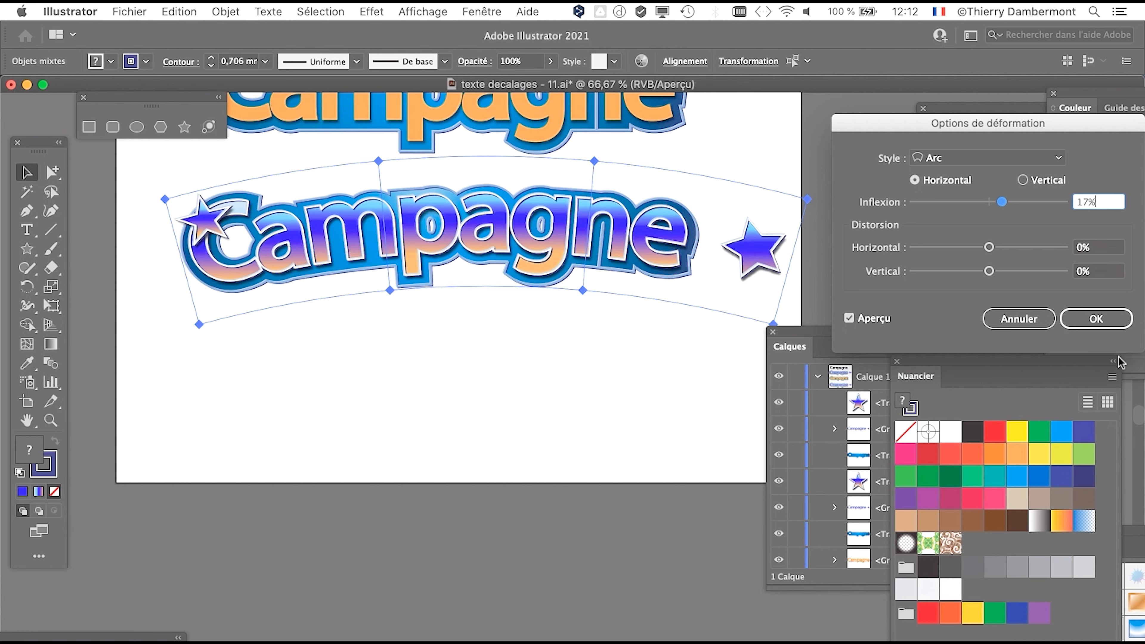
pyautogui.click(1095, 318)
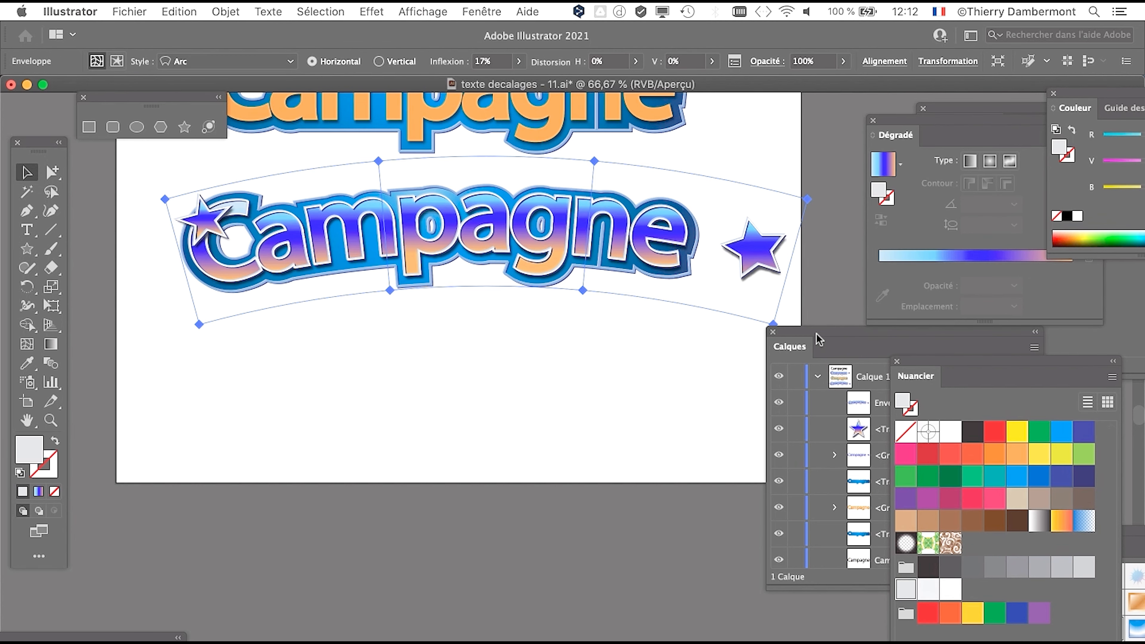
# Step: Bring the Calques panel next to the arched lettering and highlight the Enveloppe object in its list
pyautogui.moveTo(813, 334); pyautogui.dragTo(669, 154)
pyautogui.click(727, 226)
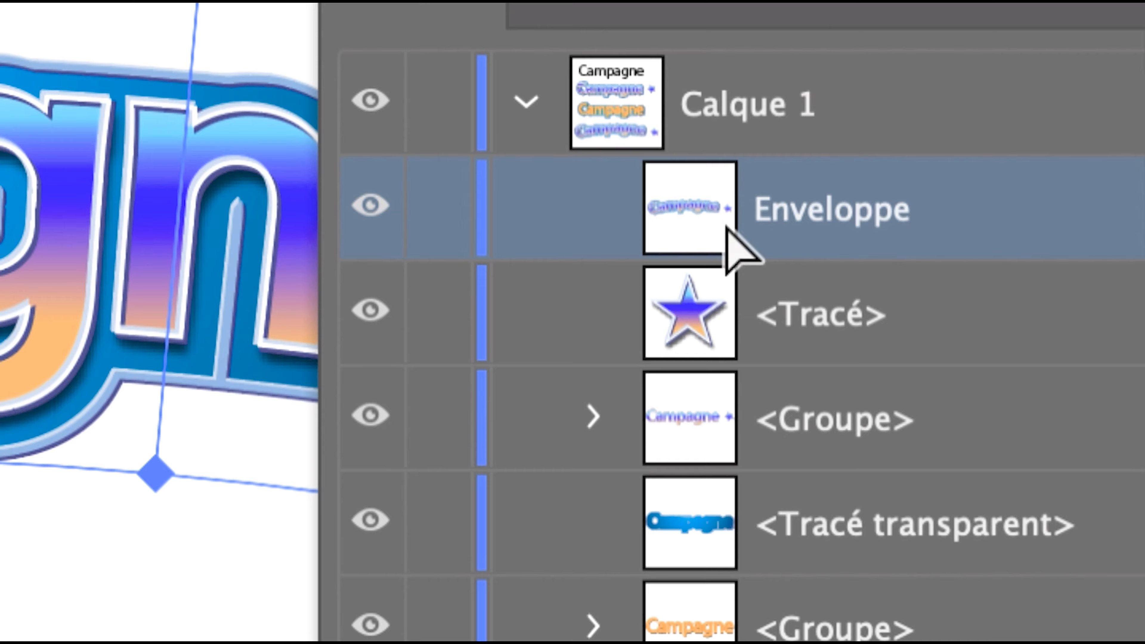
pyautogui.moveTo(680, 160); pyautogui.dragTo(726, 140)
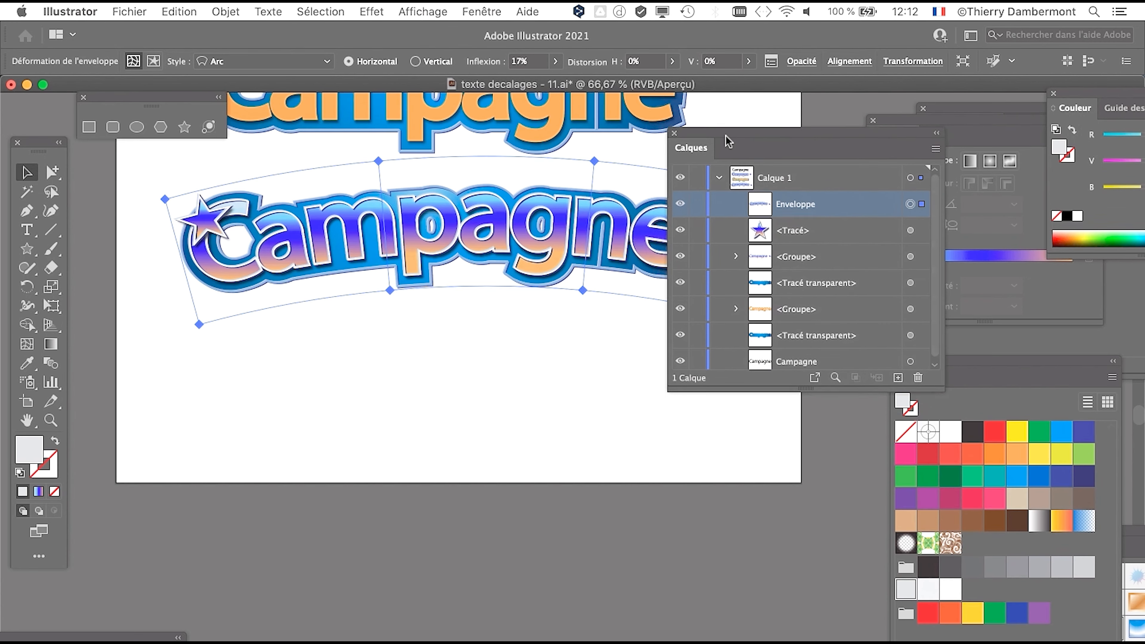